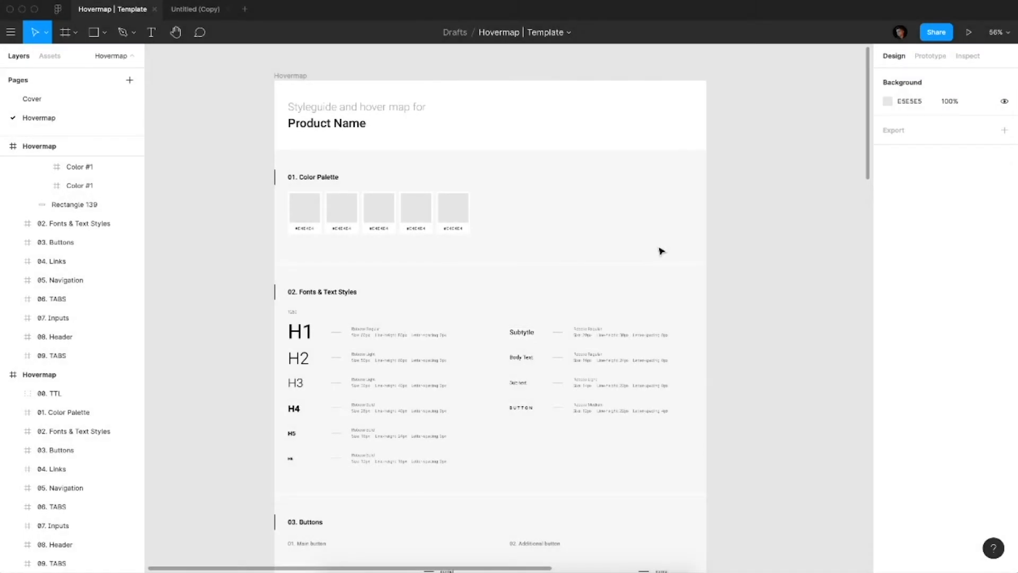
{"action": "scroll", "coordinate": [662, 251], "scroll_direction": "down", "scroll_amount": 3}
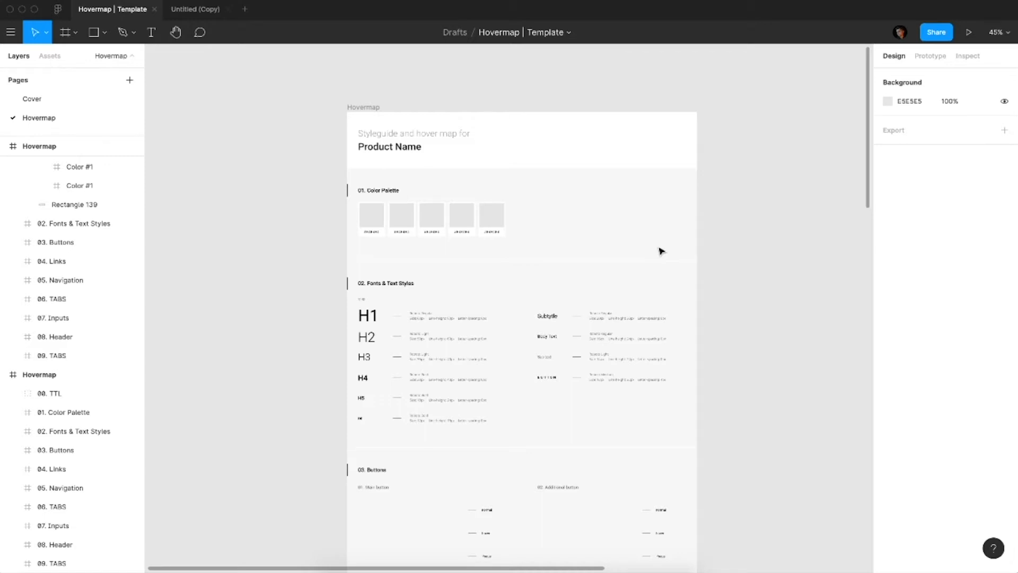
{"action": "scroll", "coordinate": [661, 251], "scroll_direction": "up", "scroll_amount": 3}
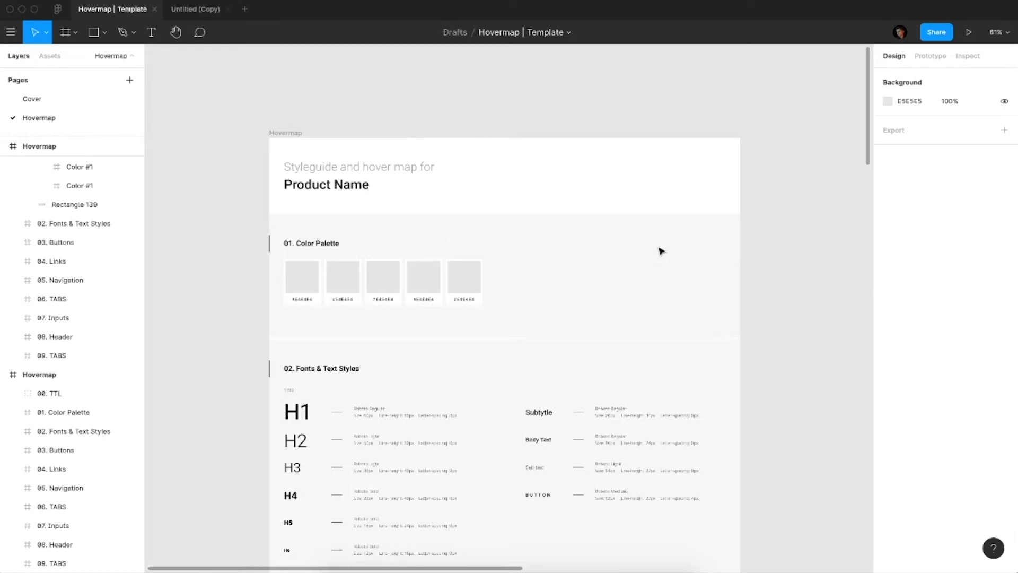
{"action": "scroll", "coordinate": [661, 251], "scroll_direction": "up", "scroll_amount": 2}
{"action": "scroll", "coordinate": [661, 251], "scroll_direction": "down", "scroll_amount": 3}
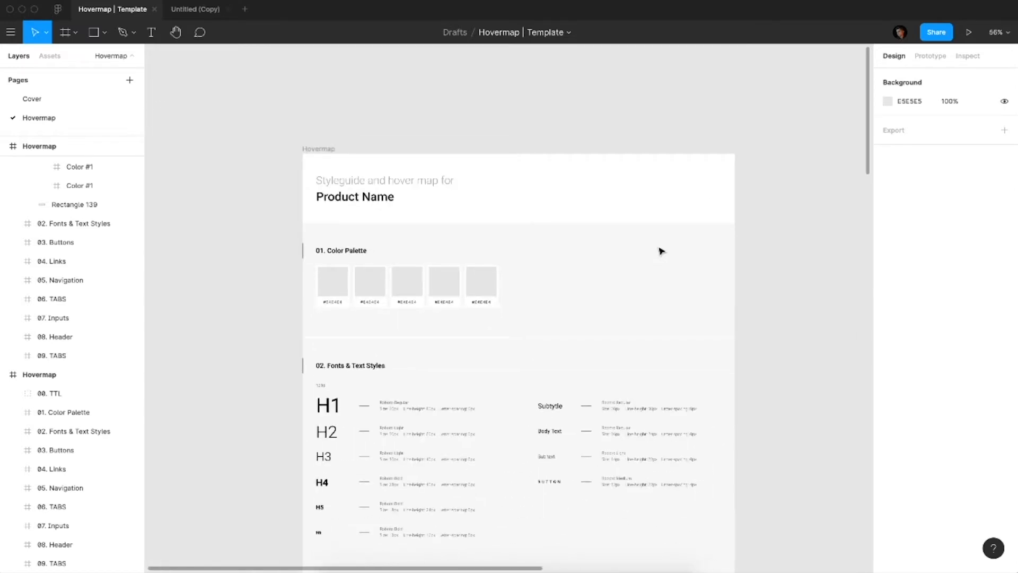
{"action": "scroll", "coordinate": [661, 251], "scroll_direction": "up", "scroll_amount": 2}
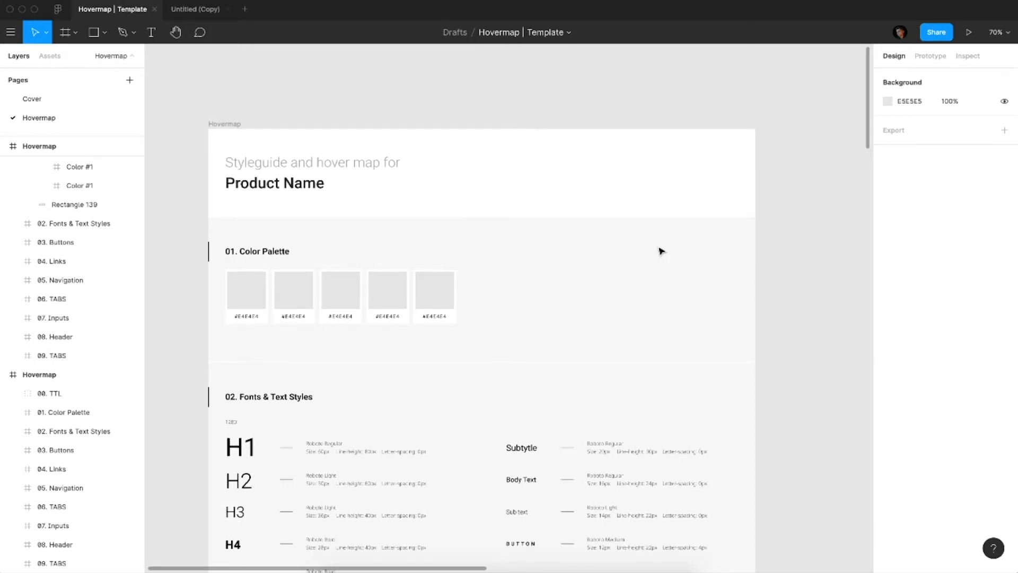
{"action": "scroll", "coordinate": [661, 251], "scroll_direction": "down", "scroll_amount": 1}
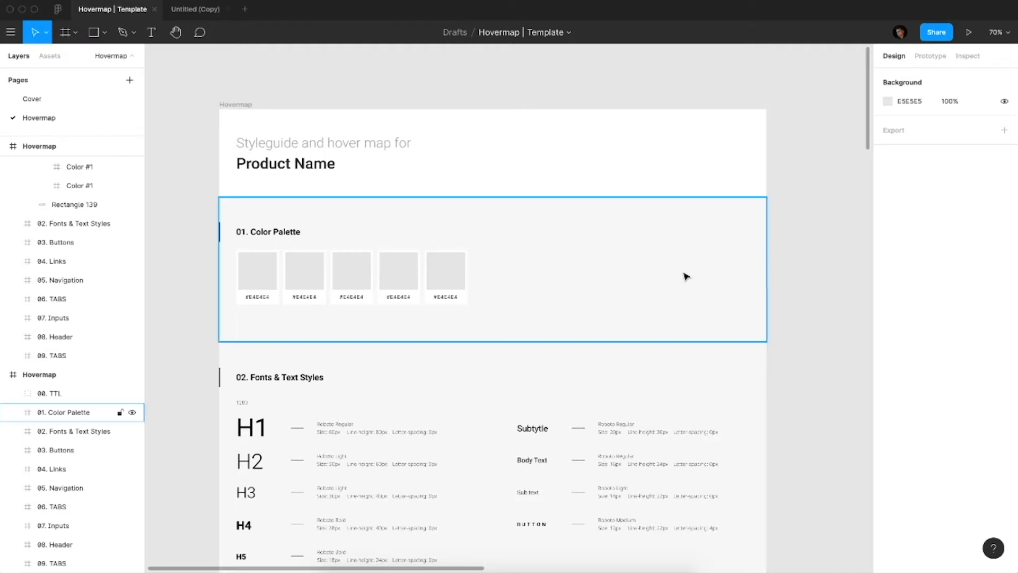
{"action": "scroll", "coordinate": [687, 276], "scroll_direction": "down", "scroll_amount": 1}
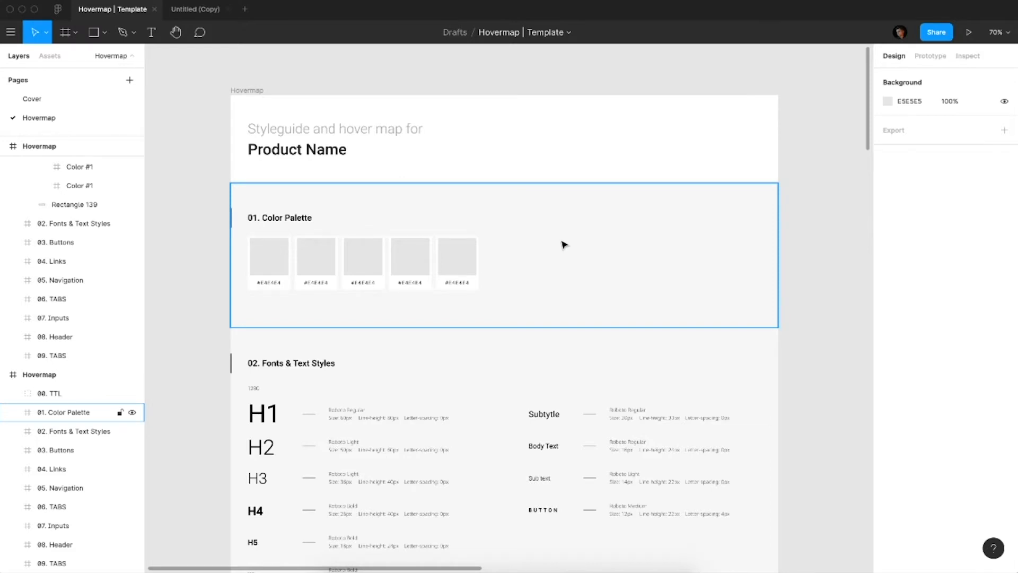
Step: Compare the light and dark versions of the Hovermap template frame
{"action": "scroll", "coordinate": [564, 245], "scroll_direction": "down", "scroll_amount": 4}
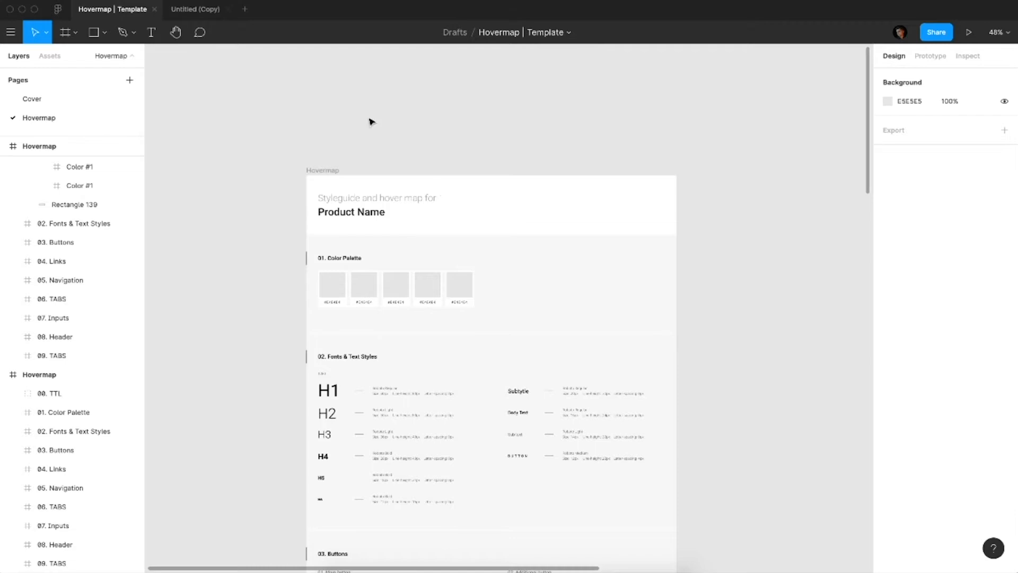
{"action": "scroll", "coordinate": [341, 202], "scroll_direction": "down", "scroll_amount": 5}
{"action": "scroll", "coordinate": [341, 202], "scroll_direction": "right", "scroll_amount": 5}
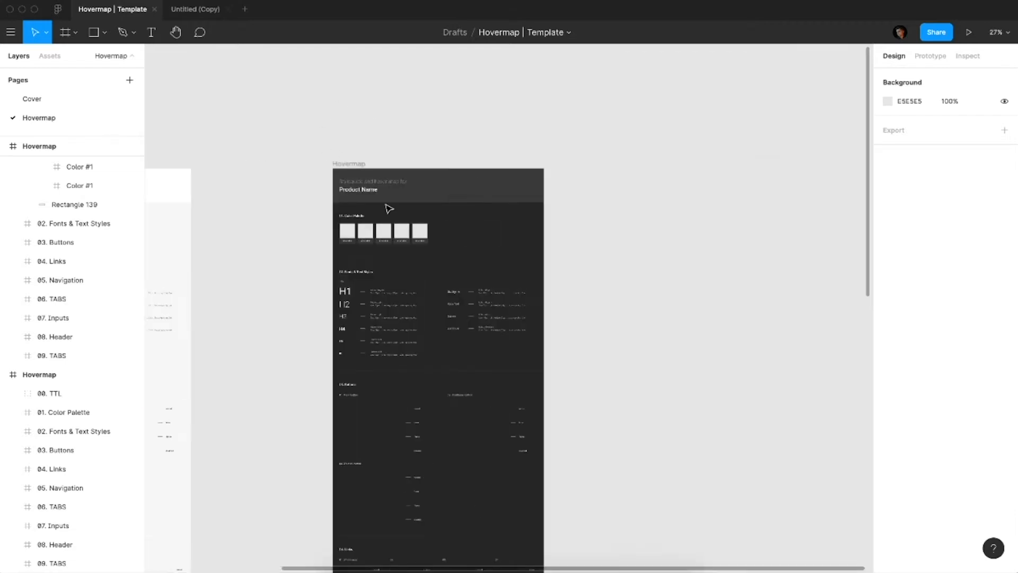
{"action": "scroll", "coordinate": [389, 209], "scroll_direction": "down", "scroll_amount": 3}
{"action": "scroll", "coordinate": [353, 196], "scroll_direction": "up", "scroll_amount": 4}
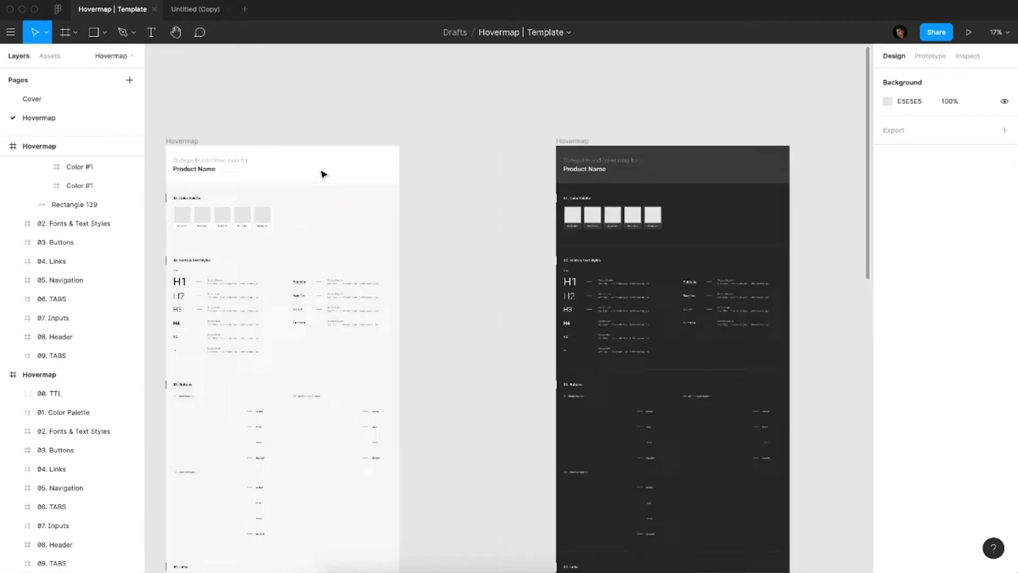
{"action": "scroll", "coordinate": [412, 191], "scroll_direction": "left", "scroll_amount": 3}
{"action": "scroll", "coordinate": [412, 191], "scroll_direction": "up", "scroll_amount": 3}
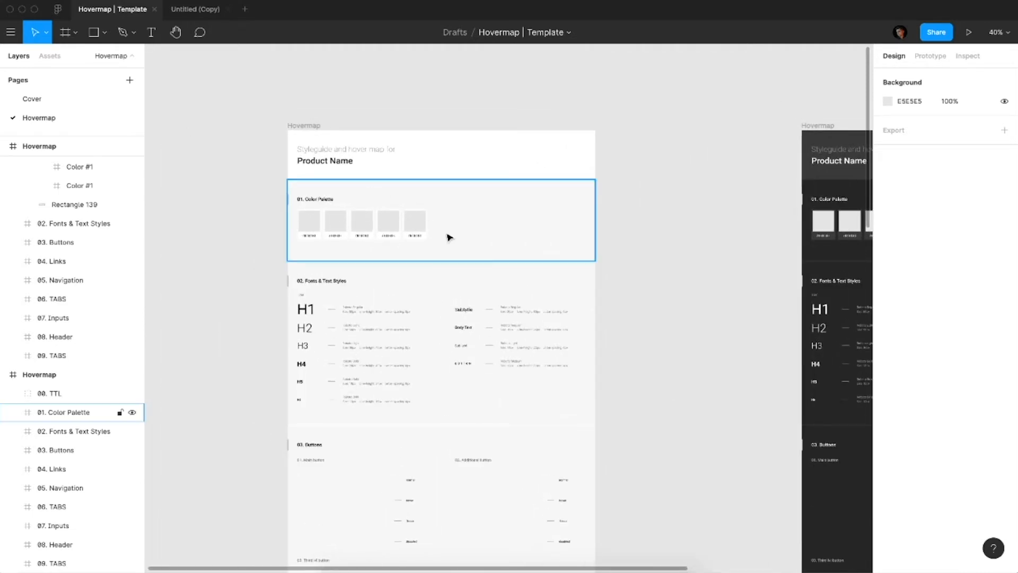
{"action": "scroll", "coordinate": [279, 179], "scroll_direction": "up", "scroll_amount": 4}
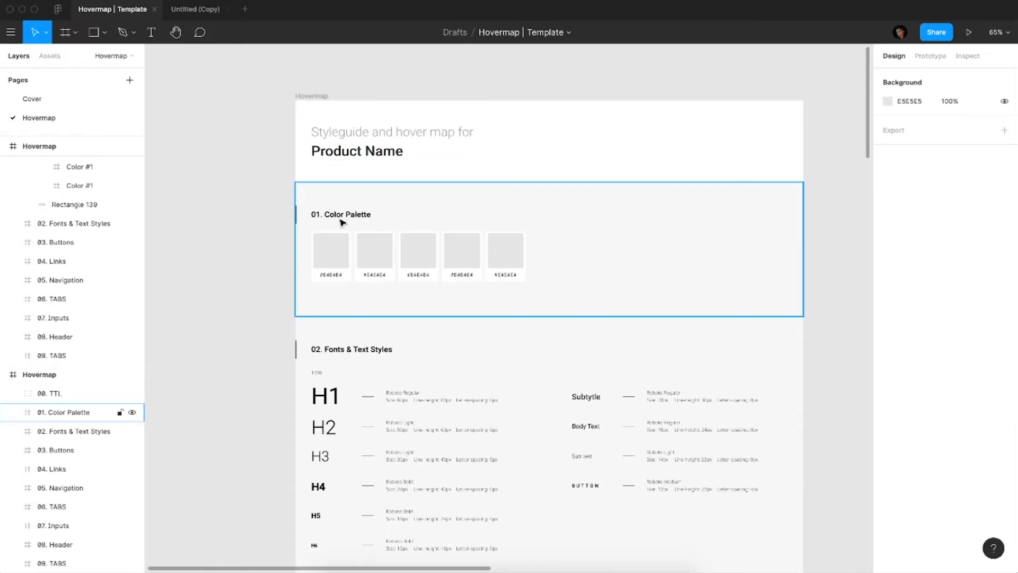
{"action": "scroll", "coordinate": [341, 223], "scroll_direction": "down", "scroll_amount": 4}
{"action": "scroll", "coordinate": [341, 222], "scroll_direction": "up", "scroll_amount": 2}
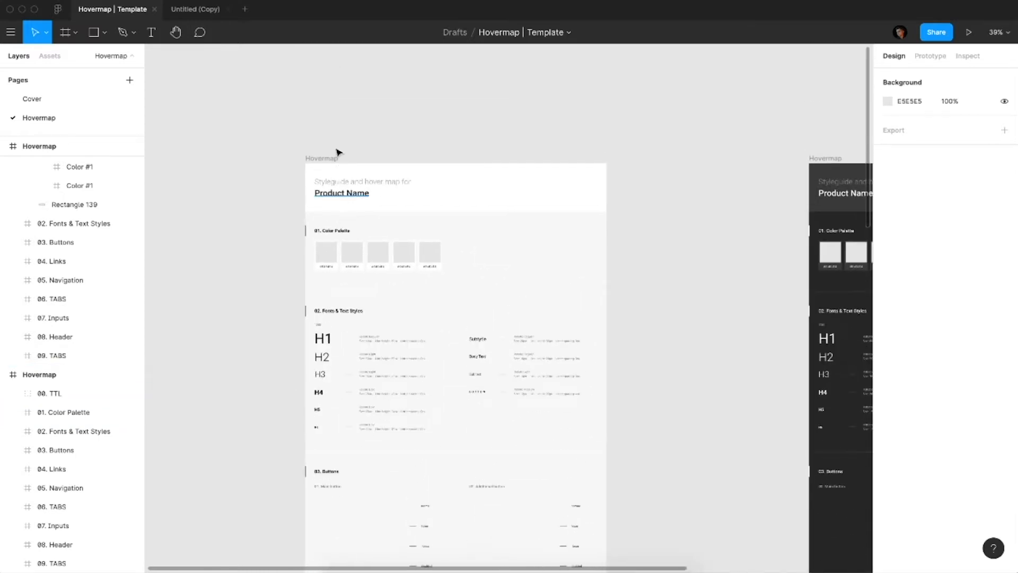
{"action": "scroll", "coordinate": [371, 85], "scroll_direction": "up", "scroll_amount": 5}
{"action": "scroll", "coordinate": [371, 85], "scroll_direction": "down", "scroll_amount": 3}
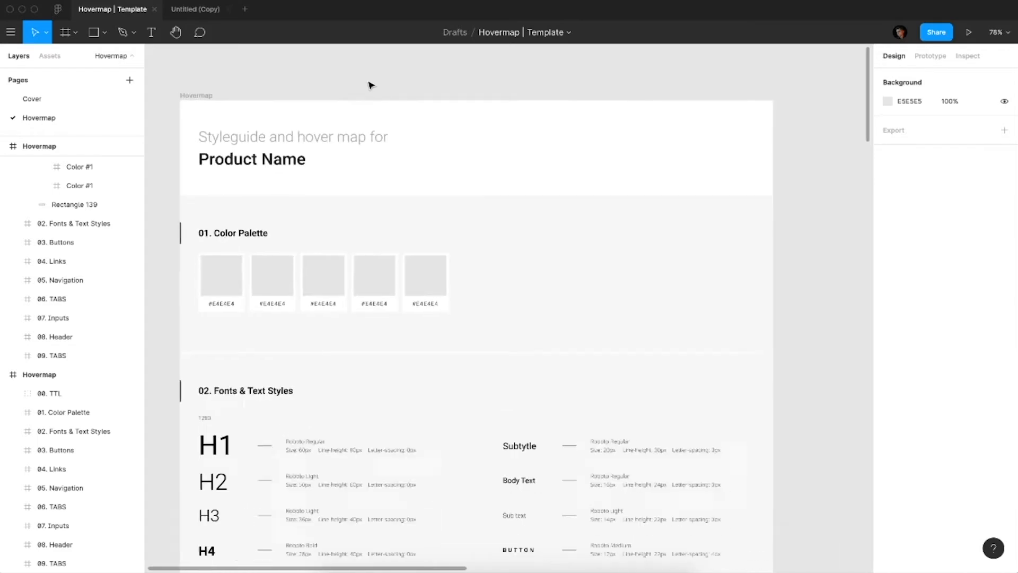
{"action": "scroll", "coordinate": [371, 85], "scroll_direction": "down", "scroll_amount": 2}
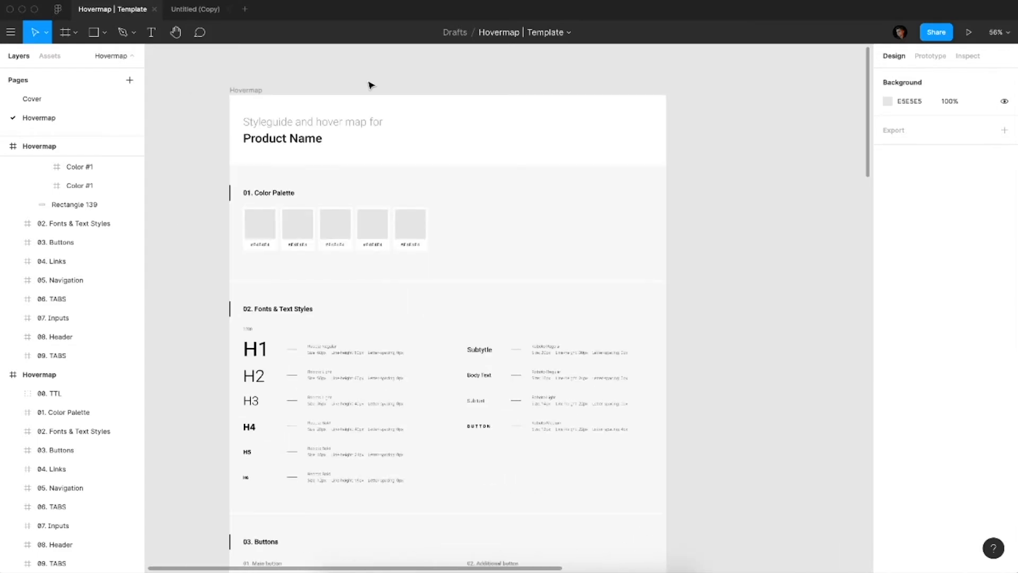
{"action": "scroll", "coordinate": [371, 85], "scroll_direction": "down", "scroll_amount": 1}
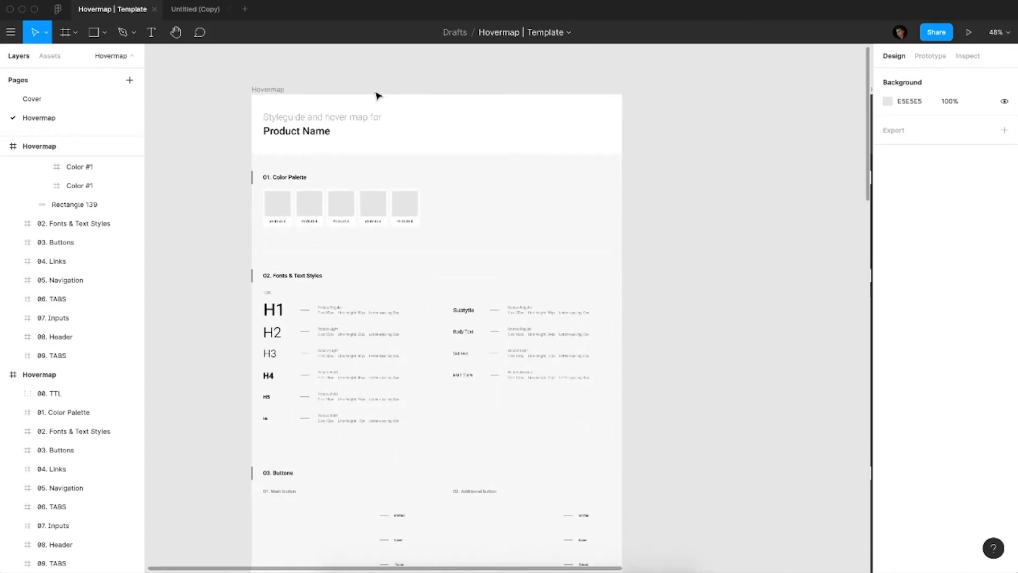
Step: Switch to Chrome and search Dribbble for "styleguide"
{"action": "key", "text": "super+Tab"}
{"action": "key", "text": "Escape"}
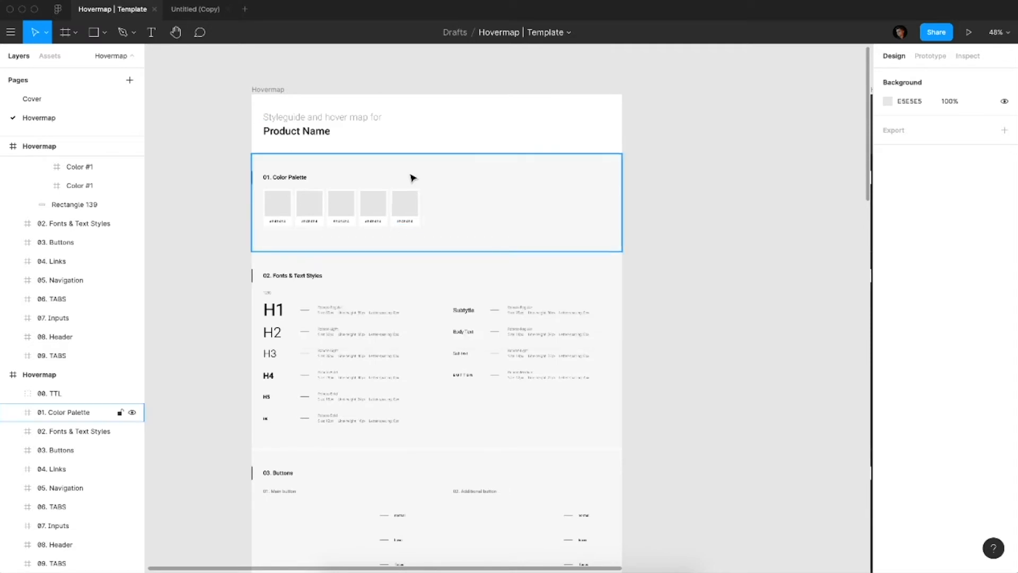
{"action": "key", "text": "super+Tab"}
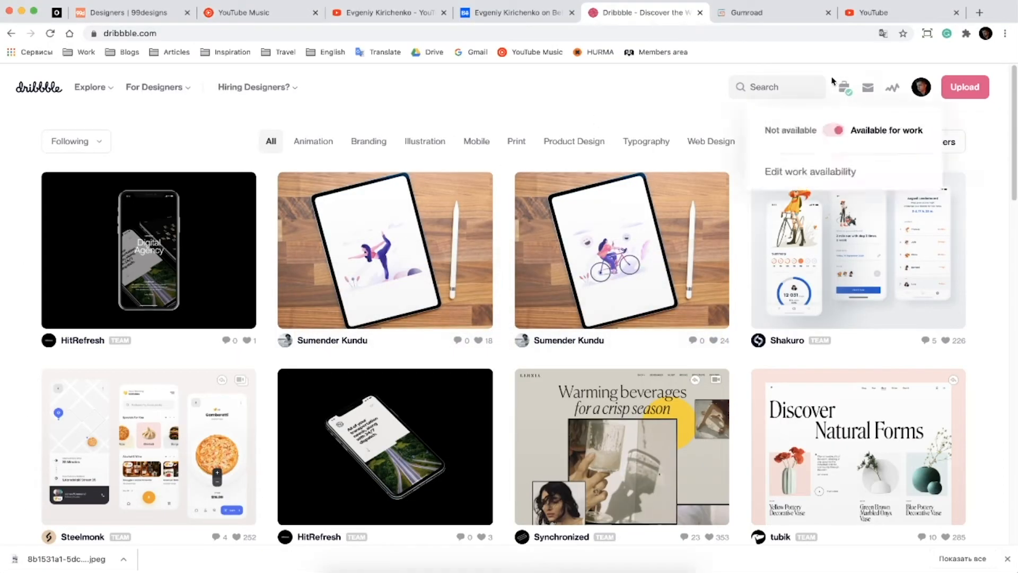
{"action": "left_click", "coordinate": [798, 89]}
{"action": "type", "text": "st"}
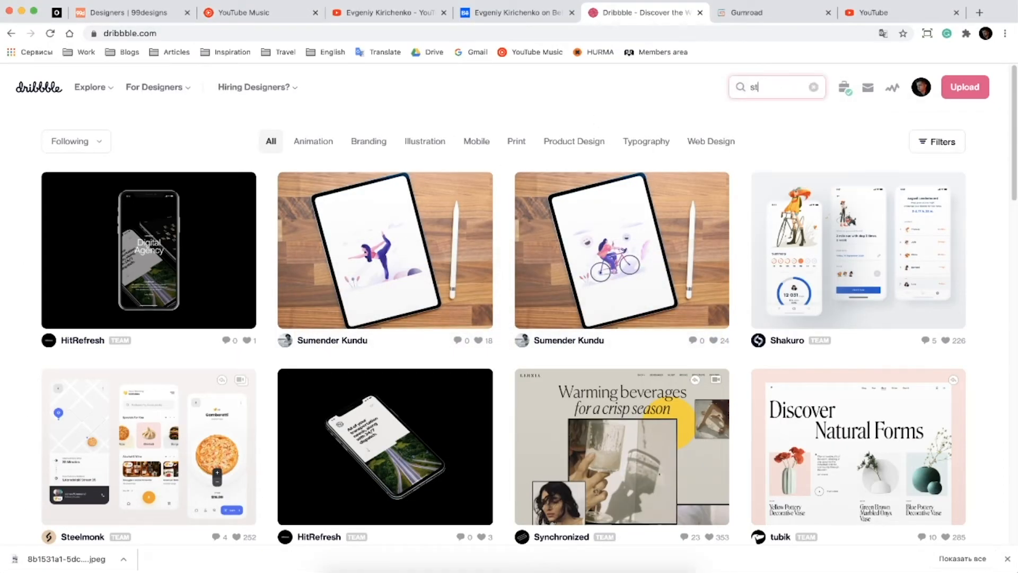
{"action": "type", "text": "yleg"}
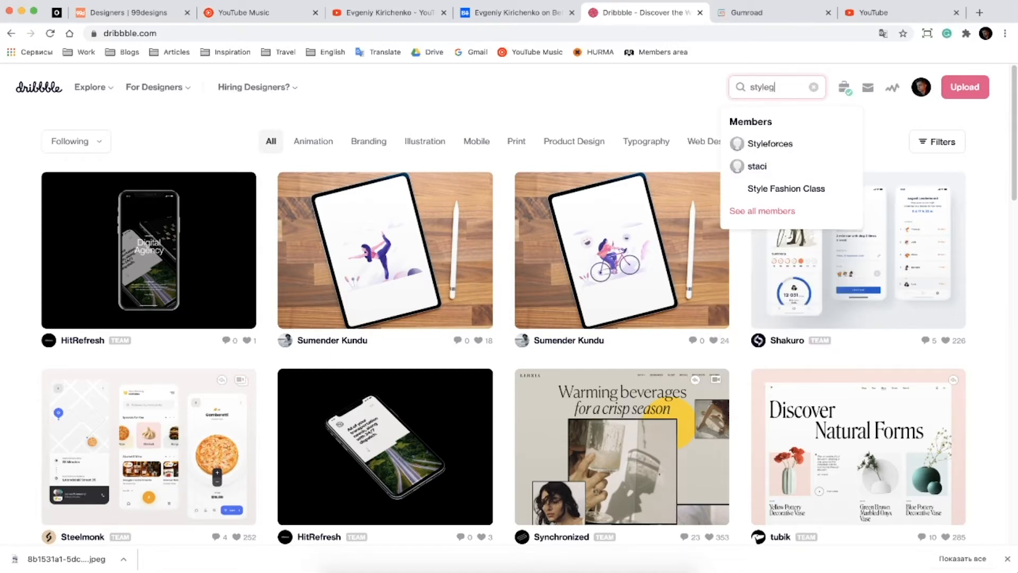
{"action": "type", "text": "uide"}
{"action": "key", "text": "Return"}
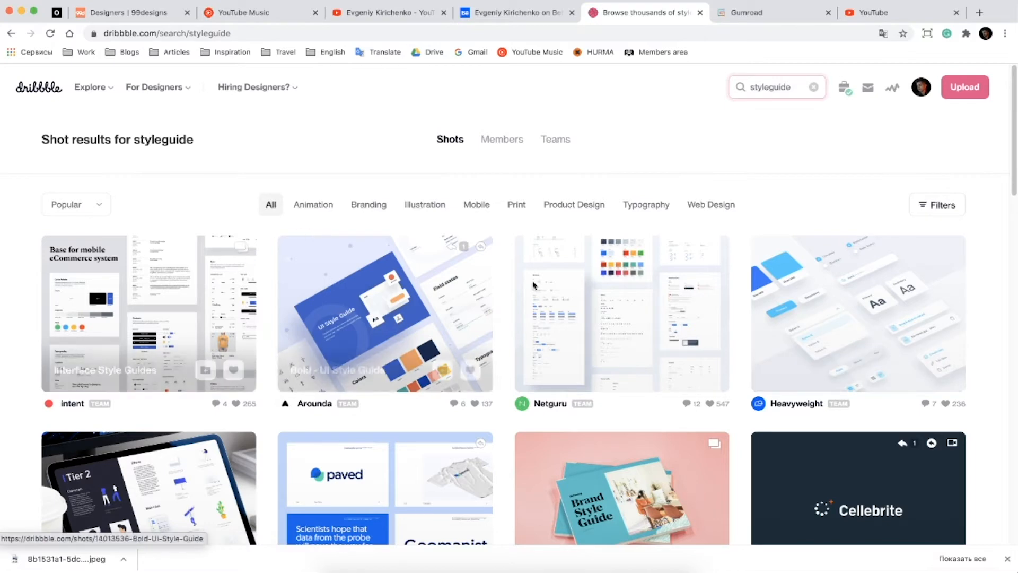
Step: View the PSIM - Design system shot from the search results, close it, and return to the Hovermap template in Figma
{"action": "scroll", "coordinate": [568, 283], "scroll_direction": "down", "scroll_amount": 1}
{"action": "left_click", "coordinate": [603, 283]}
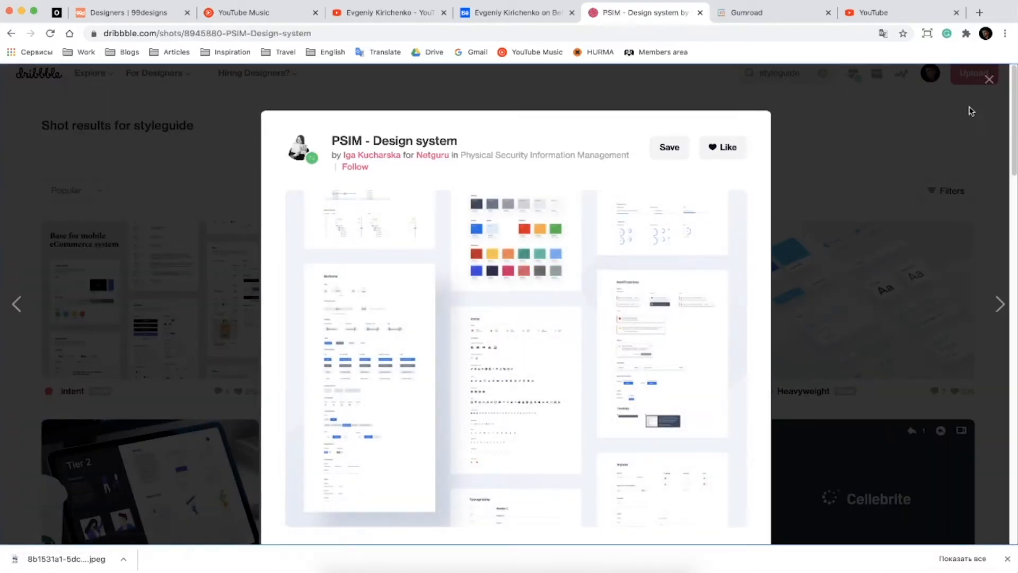
{"action": "left_click", "coordinate": [988, 79]}
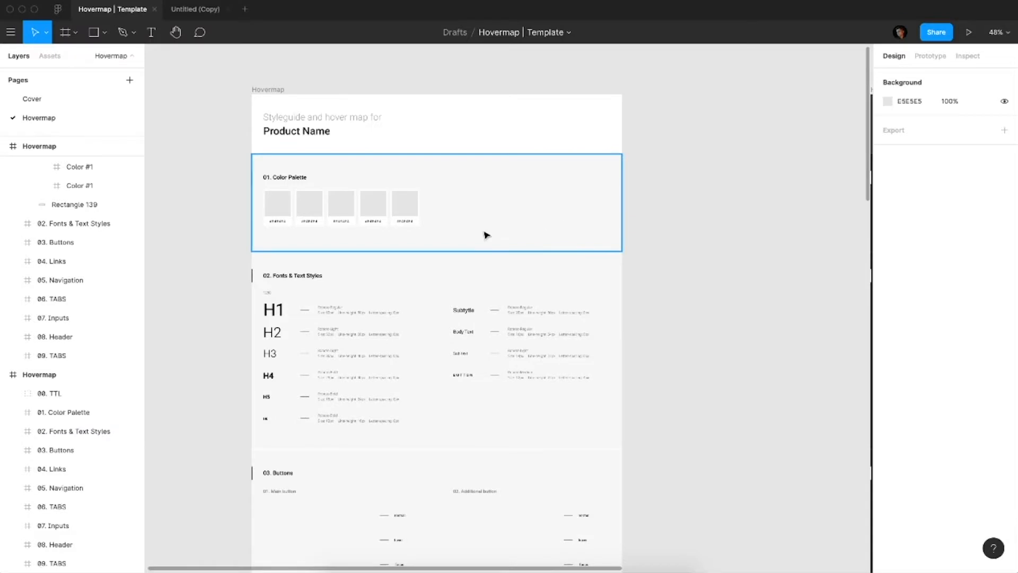
Step: Examine the light template's sections from Color Palette through Fonts & Text Styles and Buttons to Links
{"action": "scroll", "coordinate": [484, 232], "scroll_direction": "up", "scroll_amount": 2}
{"action": "scroll", "coordinate": [484, 234], "scroll_direction": "down", "scroll_amount": 5}
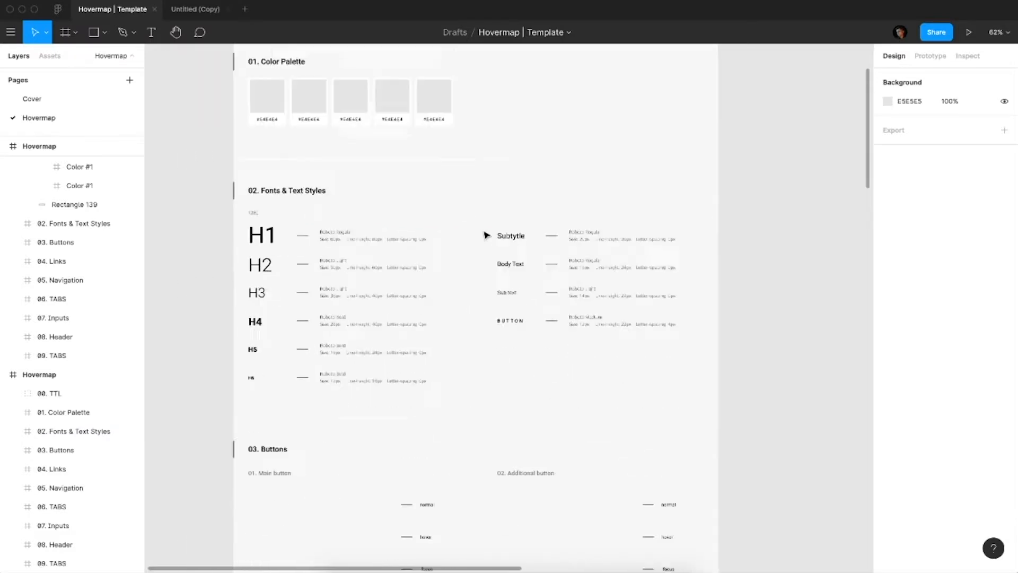
{"action": "scroll", "coordinate": [484, 234], "scroll_direction": "down", "scroll_amount": 3}
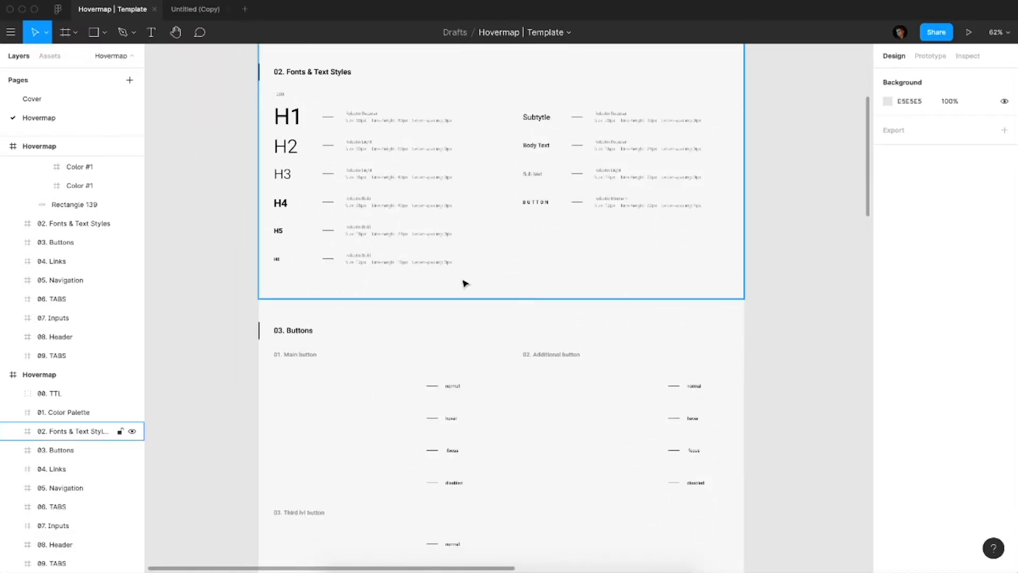
{"action": "scroll", "coordinate": [464, 284], "scroll_direction": "down", "scroll_amount": 3}
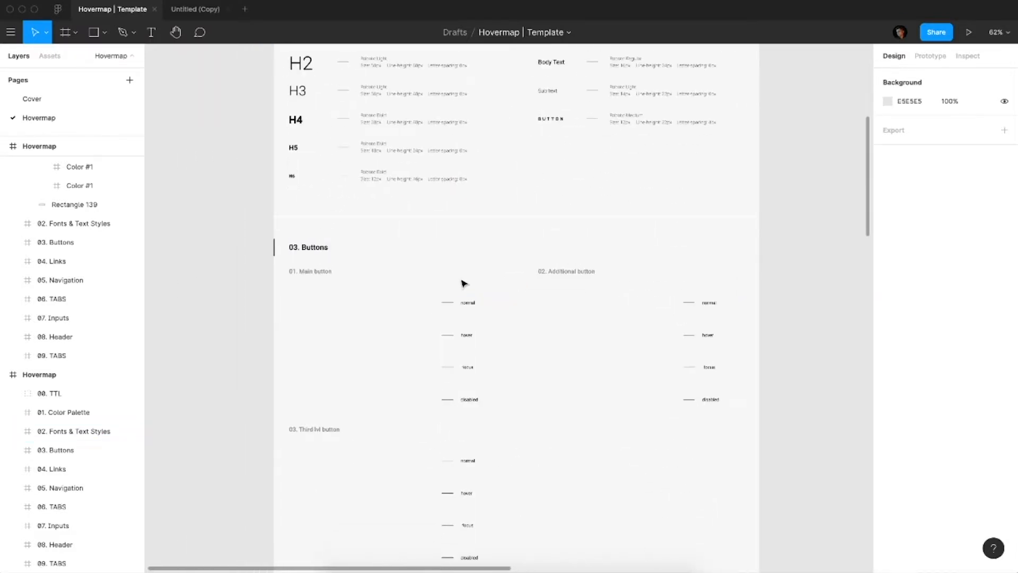
{"action": "scroll", "coordinate": [391, 241], "scroll_direction": "down", "scroll_amount": 3}
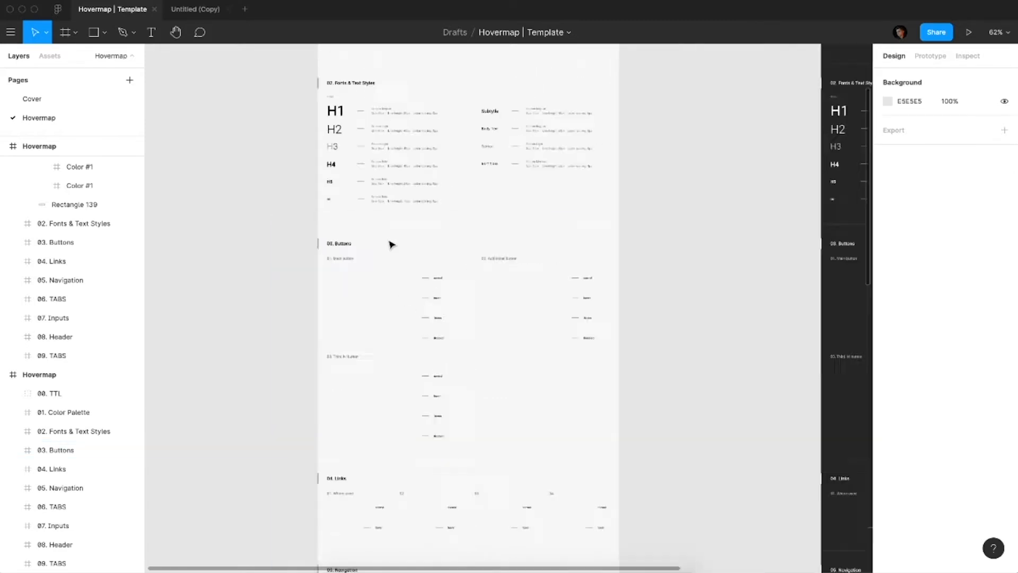
{"action": "scroll", "coordinate": [391, 243], "scroll_direction": "down", "scroll_amount": 1}
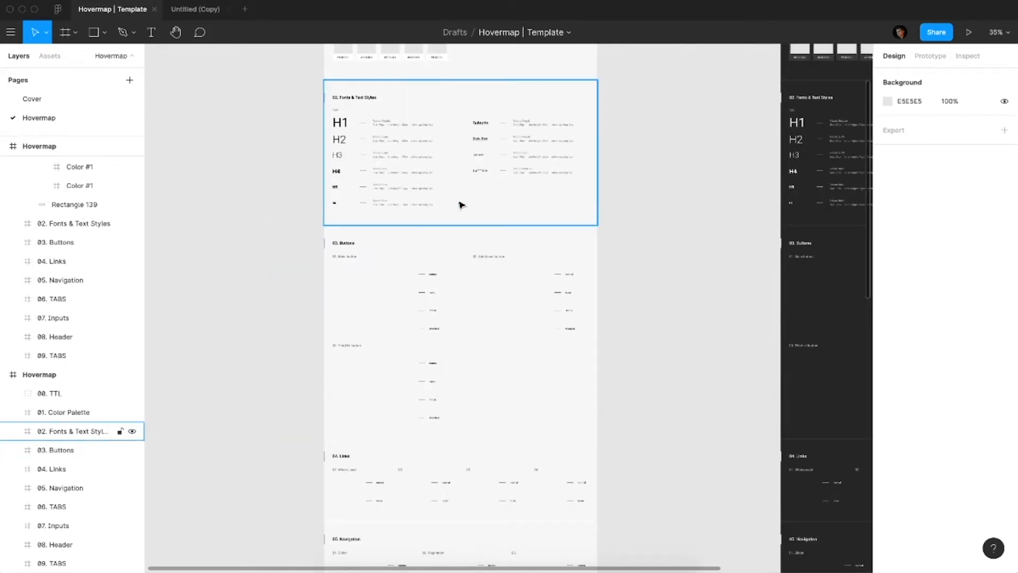
Step: Examine the Color Palette swatches and the heading and body styles in the light template's Fonts & Text Styles section
{"action": "scroll", "coordinate": [498, 187], "scroll_direction": "up", "scroll_amount": 3}
{"action": "scroll", "coordinate": [498, 186], "scroll_direction": "up", "scroll_amount": 3}
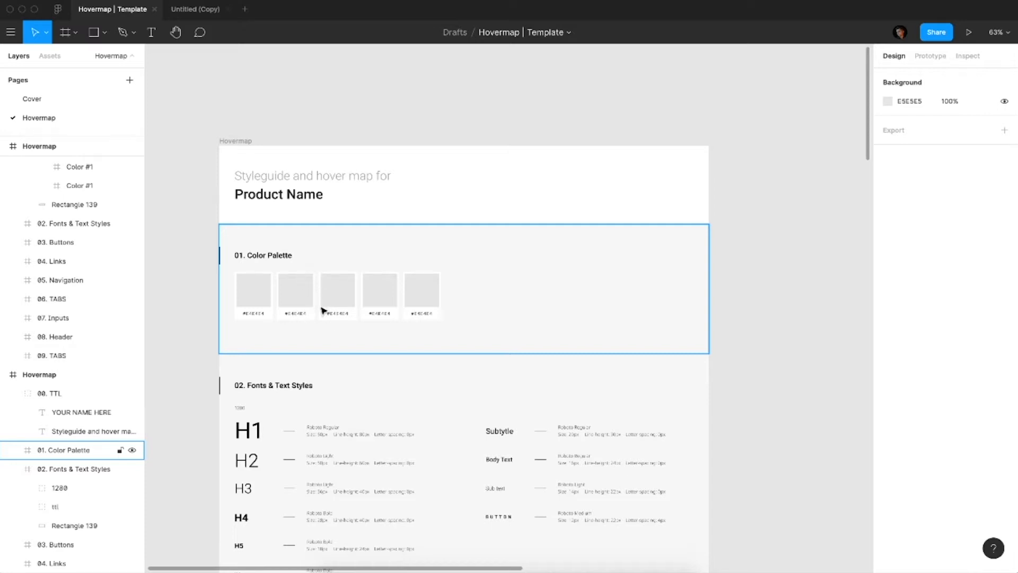
{"action": "scroll", "coordinate": [323, 297], "scroll_direction": "down", "scroll_amount": 3}
{"action": "scroll", "coordinate": [321, 329], "scroll_direction": "up", "scroll_amount": 5}
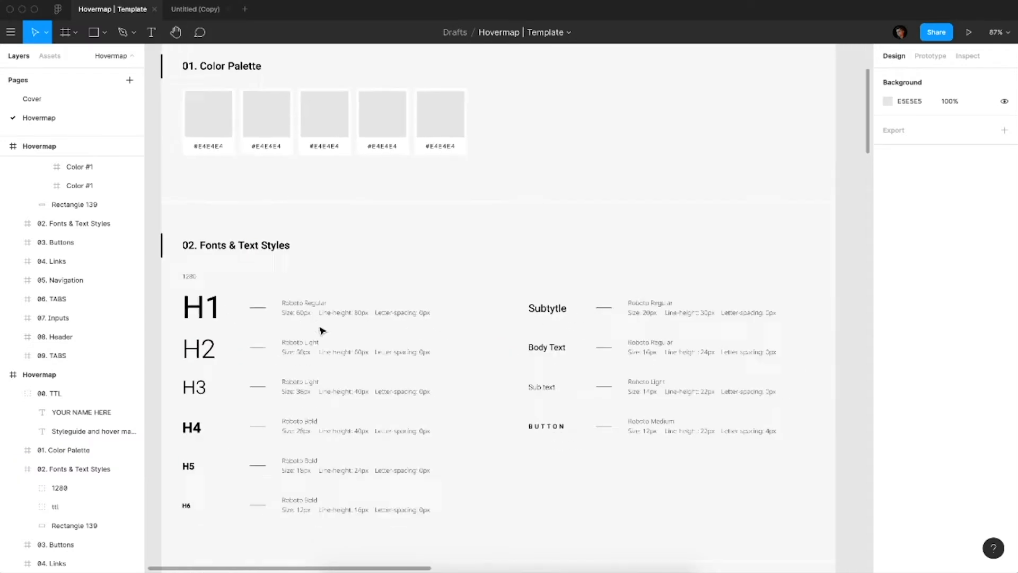
{"action": "scroll", "coordinate": [321, 330], "scroll_direction": "down", "scroll_amount": 2}
{"action": "scroll", "coordinate": [393, 440], "scroll_direction": "down", "scroll_amount": 2}
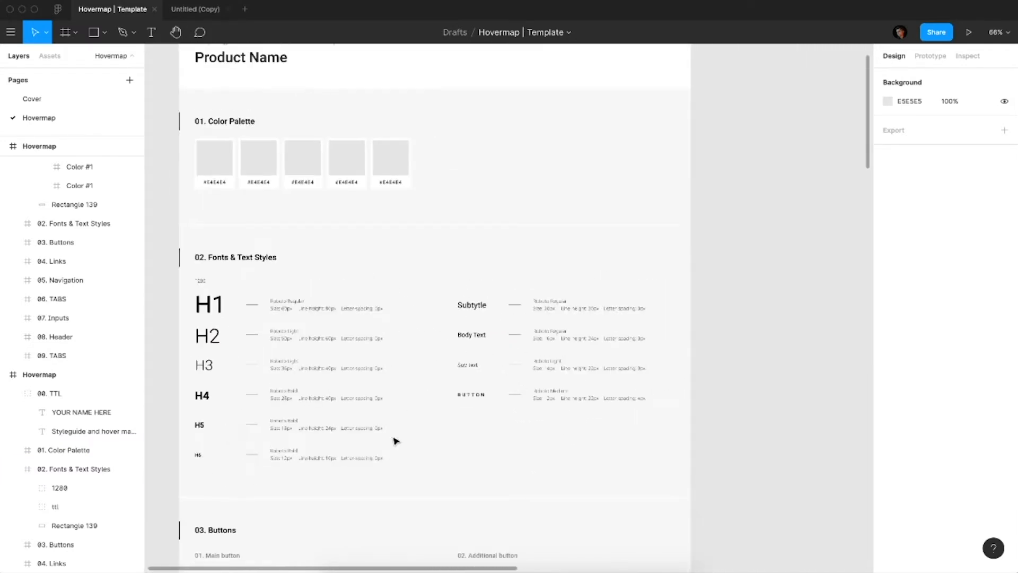
{"action": "scroll", "coordinate": [393, 441], "scroll_direction": "down", "scroll_amount": 3}
{"action": "scroll", "coordinate": [216, 151], "scroll_direction": "up", "scroll_amount": 5}
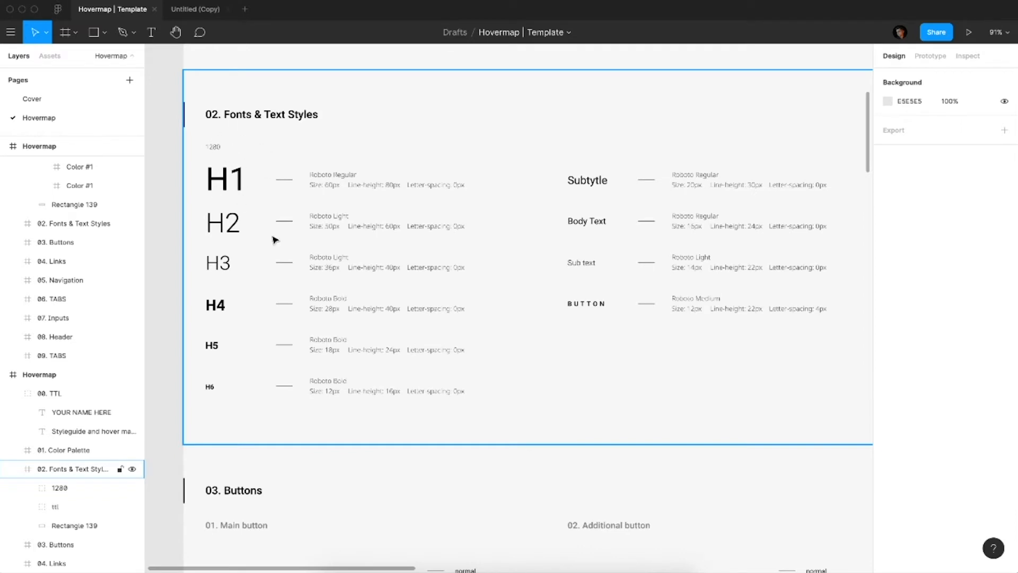
Step: Select the light template's 02. Fonts & Text Styles frame to inspect its text styles, and deselect it
{"action": "left_click", "coordinate": [254, 170]}
{"action": "scroll", "coordinate": [250, 167], "scroll_direction": "down", "scroll_amount": 3}
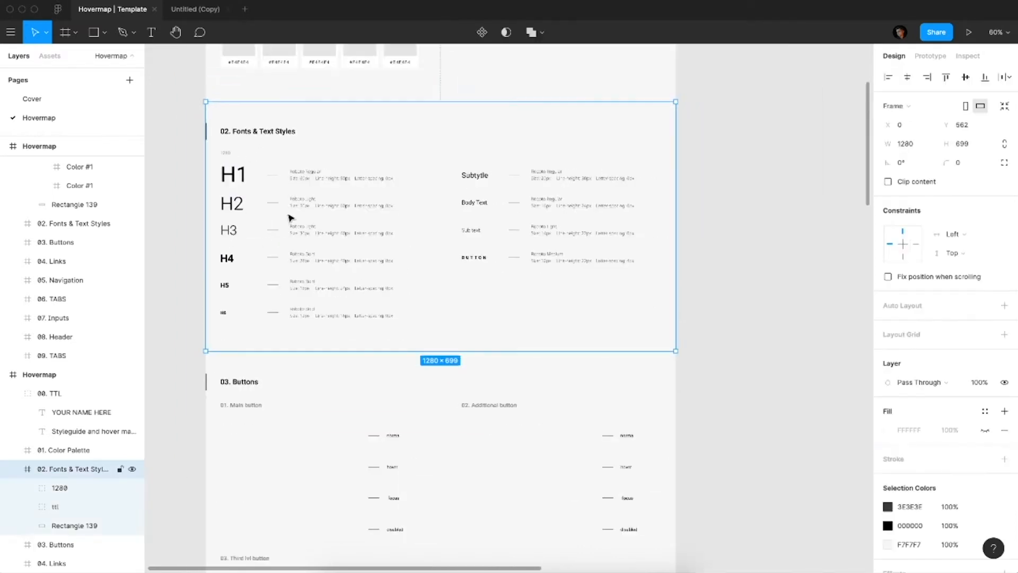
{"action": "scroll", "coordinate": [227, 168], "scroll_direction": "up", "scroll_amount": 3}
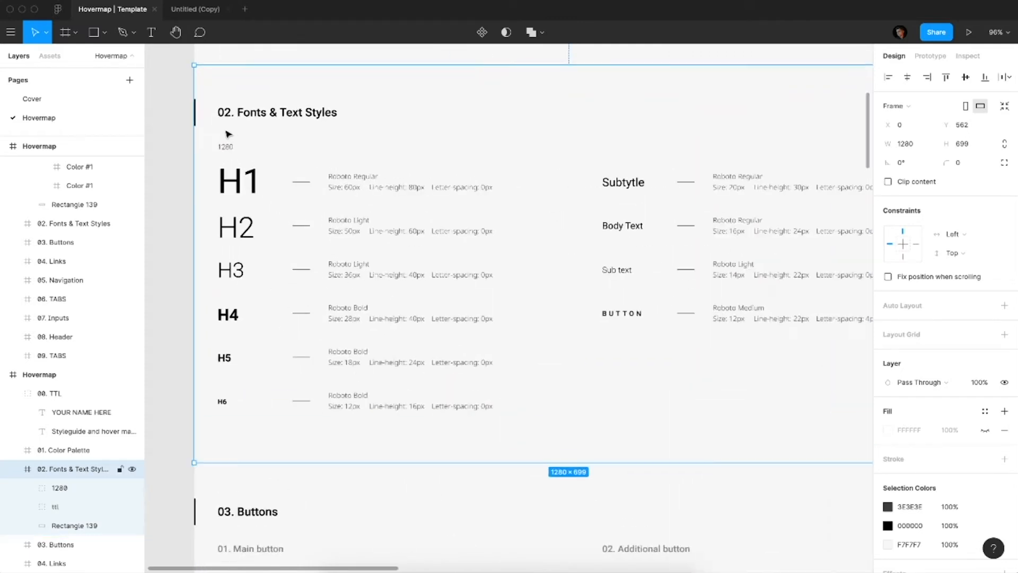
{"action": "left_click", "coordinate": [195, 171]}
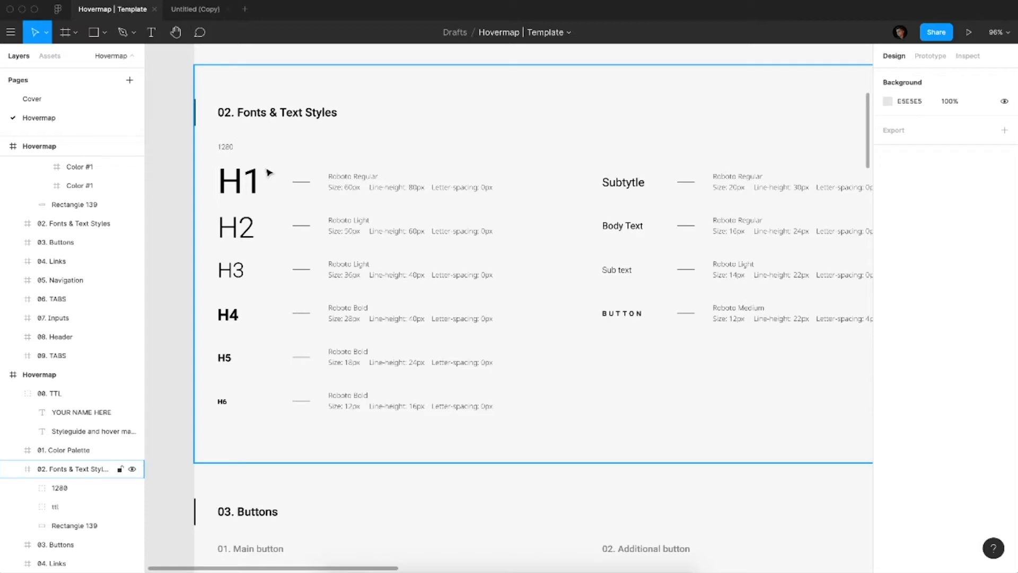
{"action": "scroll", "coordinate": [269, 172], "scroll_direction": "down", "scroll_amount": 5}
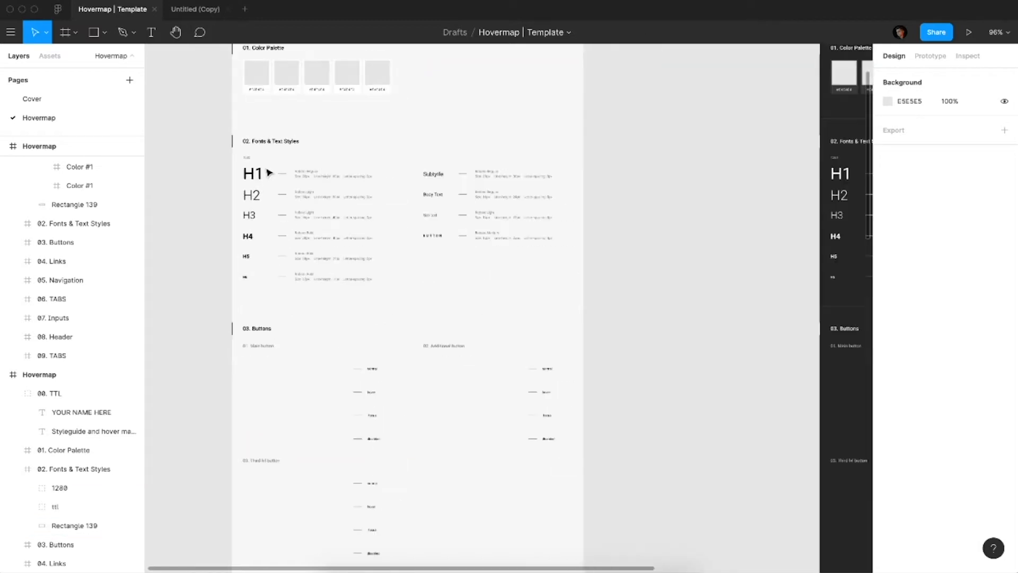
Step: Examine the light template's Fonts & Text Styles, Buttons, Links and Navigation sections, including the button and link states
{"action": "scroll", "coordinate": [320, 175], "scroll_direction": "up", "scroll_amount": 5}
{"action": "scroll", "coordinate": [321, 180], "scroll_direction": "down", "scroll_amount": 4}
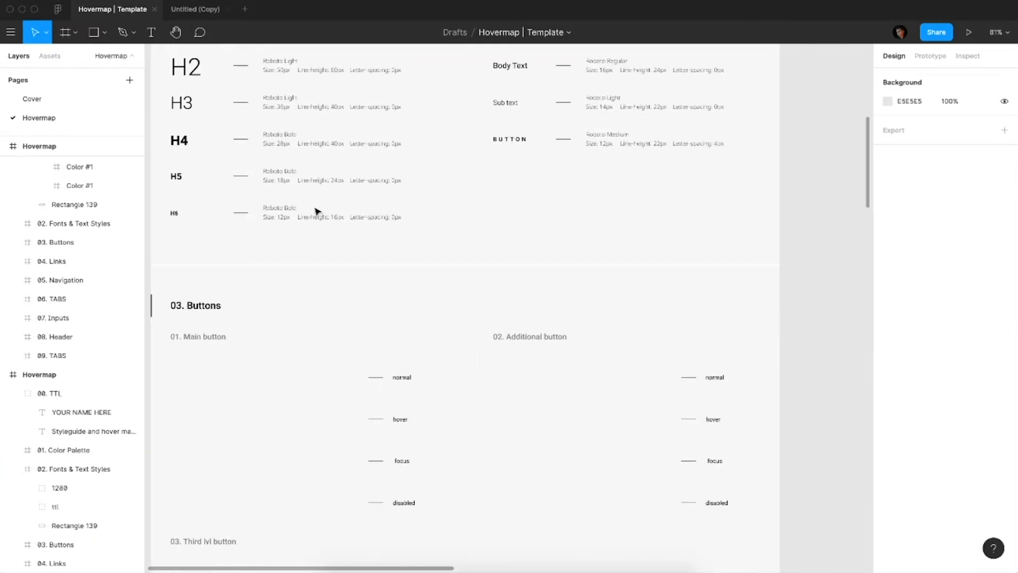
{"action": "scroll", "coordinate": [239, 229], "scroll_direction": "down", "scroll_amount": 2}
{"action": "left_click", "coordinate": [164, 154]}
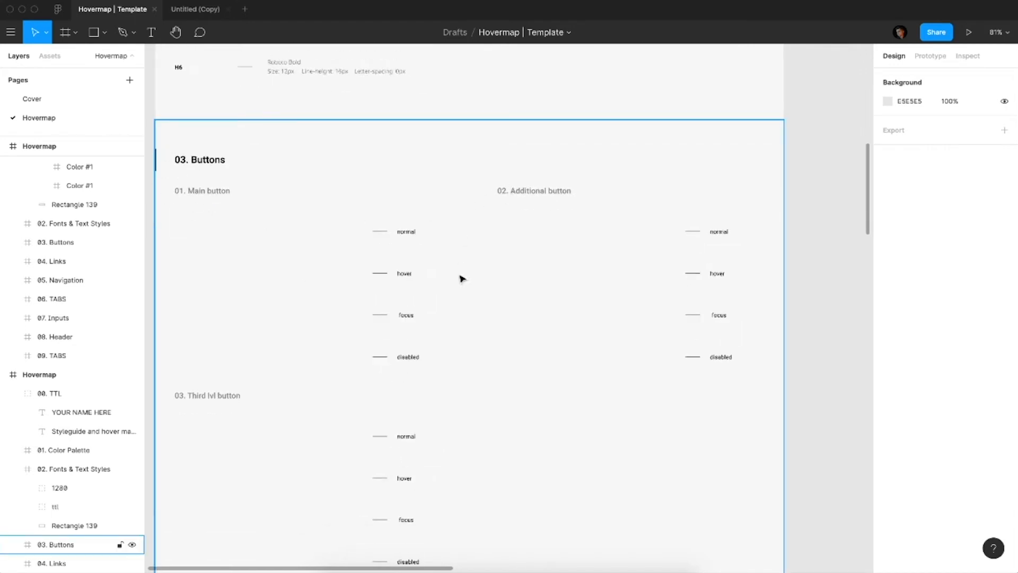
{"action": "scroll", "coordinate": [461, 278], "scroll_direction": "down", "scroll_amount": 5}
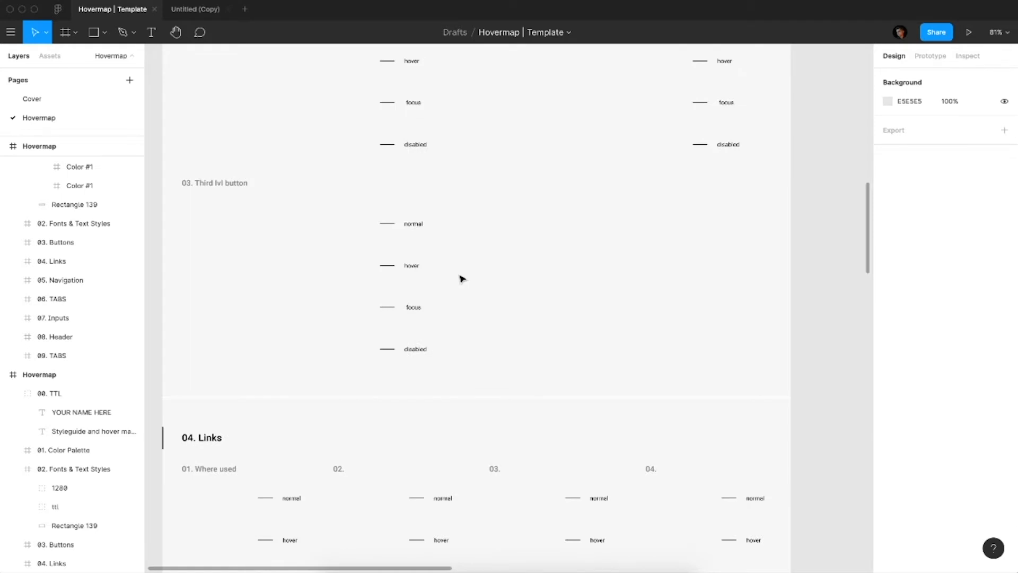
{"action": "scroll", "coordinate": [462, 279], "scroll_direction": "down", "scroll_amount": 5}
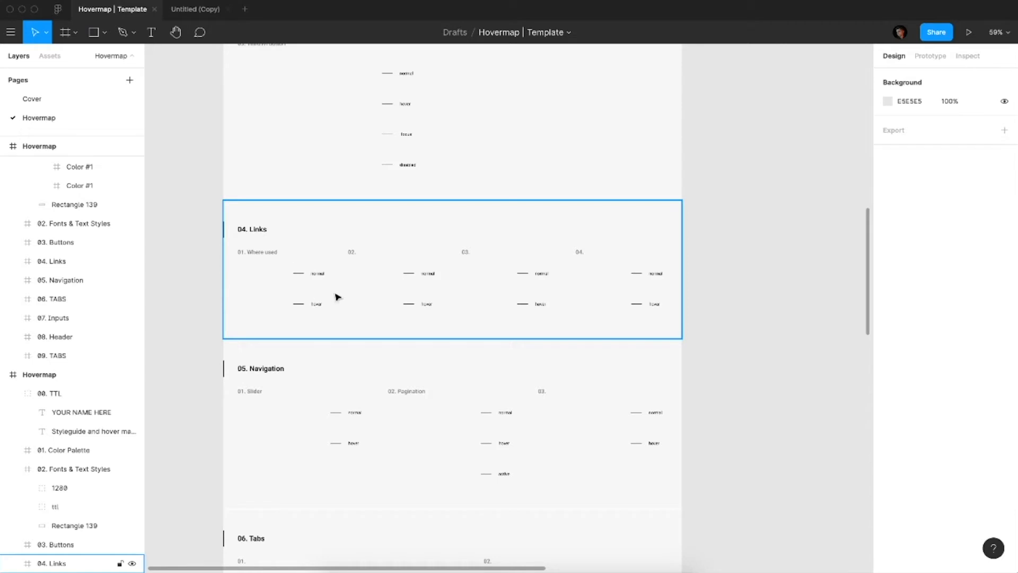
{"action": "scroll", "coordinate": [362, 310], "scroll_direction": "down", "scroll_amount": 5}
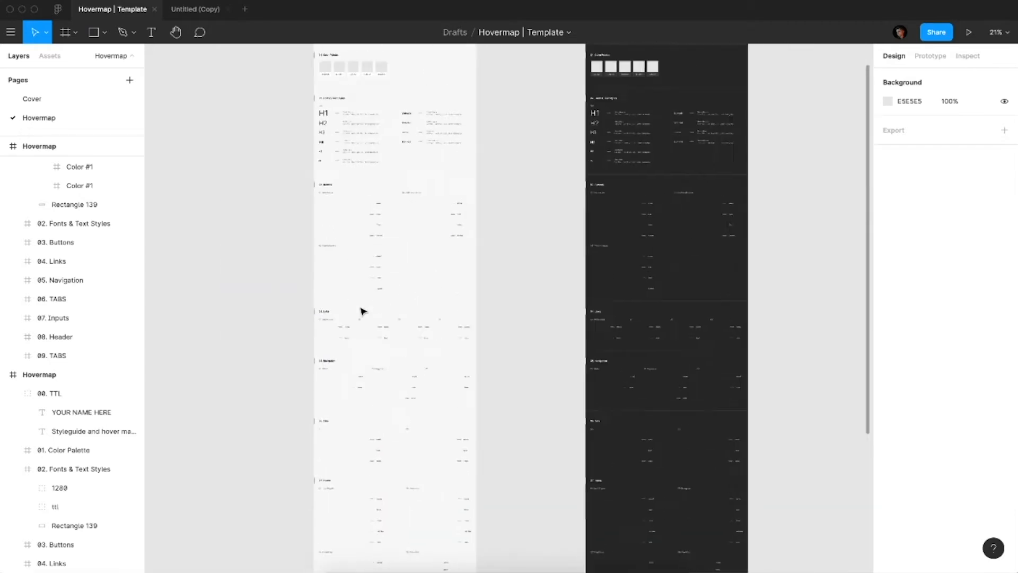
Step: Switch to the Untitled (Copy) file and examine its NESGroup page, popup and 404 frames and its local text and color styles
{"action": "left_click", "coordinate": [189, 10]}
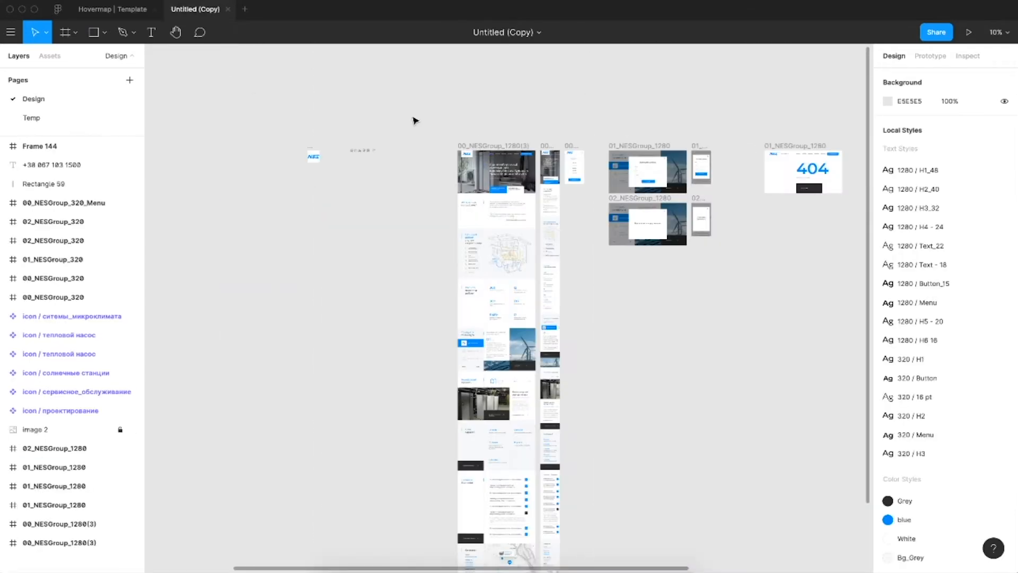
{"action": "scroll", "coordinate": [530, 150], "scroll_direction": "up", "scroll_amount": 5}
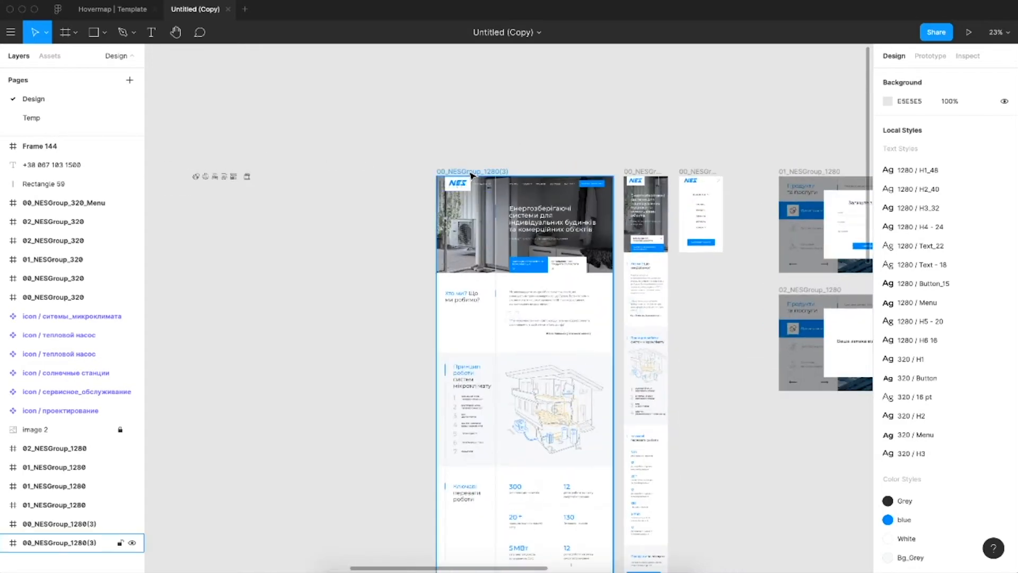
{"action": "left_click", "coordinate": [472, 172]}
{"action": "scroll", "coordinate": [473, 164], "scroll_direction": "down", "scroll_amount": 5}
{"action": "left_click", "coordinate": [688, 62]}
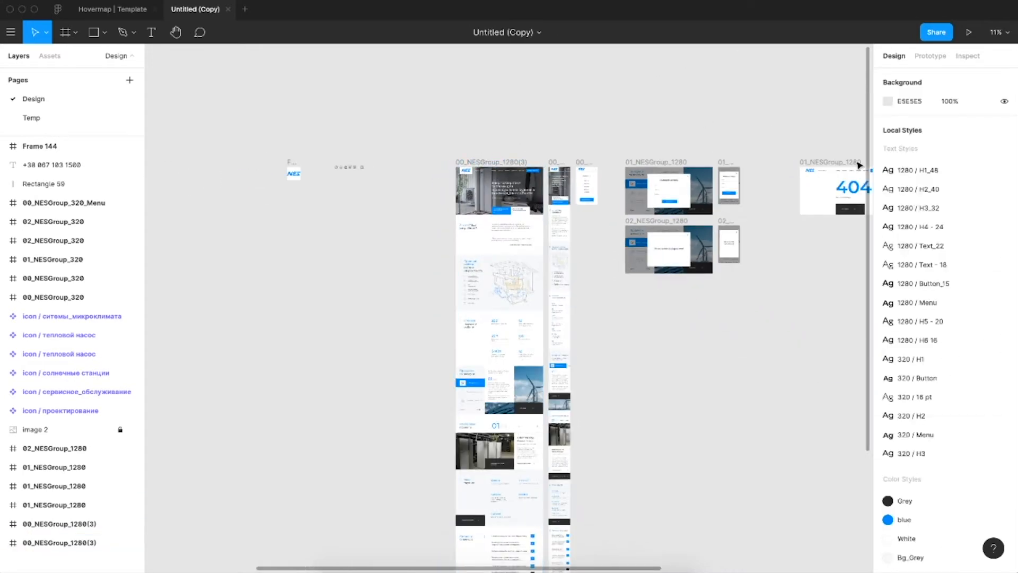
{"action": "scroll", "coordinate": [890, 194], "scroll_direction": "down", "scroll_amount": 2}
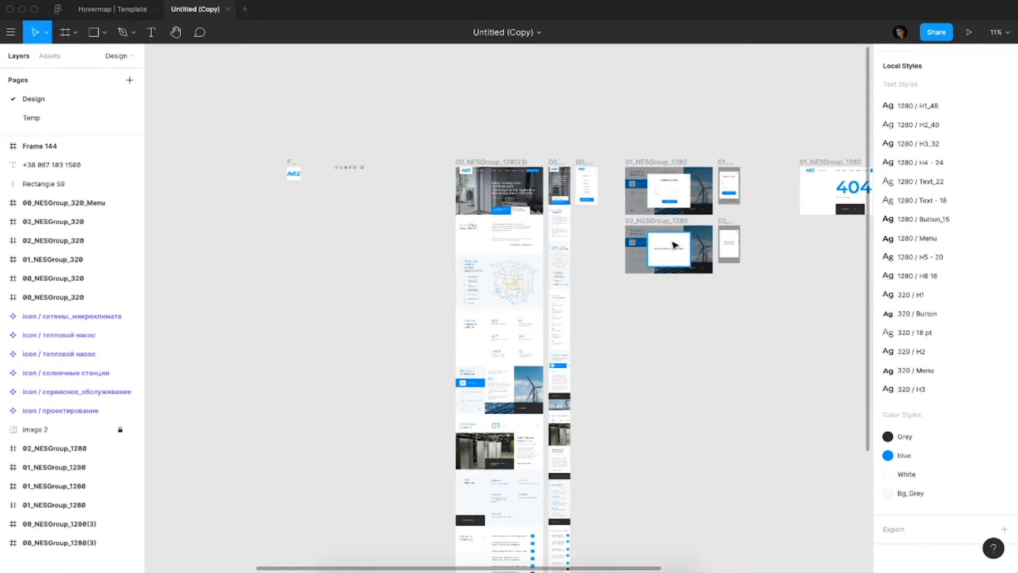
{"action": "scroll", "coordinate": [434, 189], "scroll_direction": "up", "scroll_amount": 3}
{"action": "scroll", "coordinate": [558, 205], "scroll_direction": "right", "scroll_amount": 5}
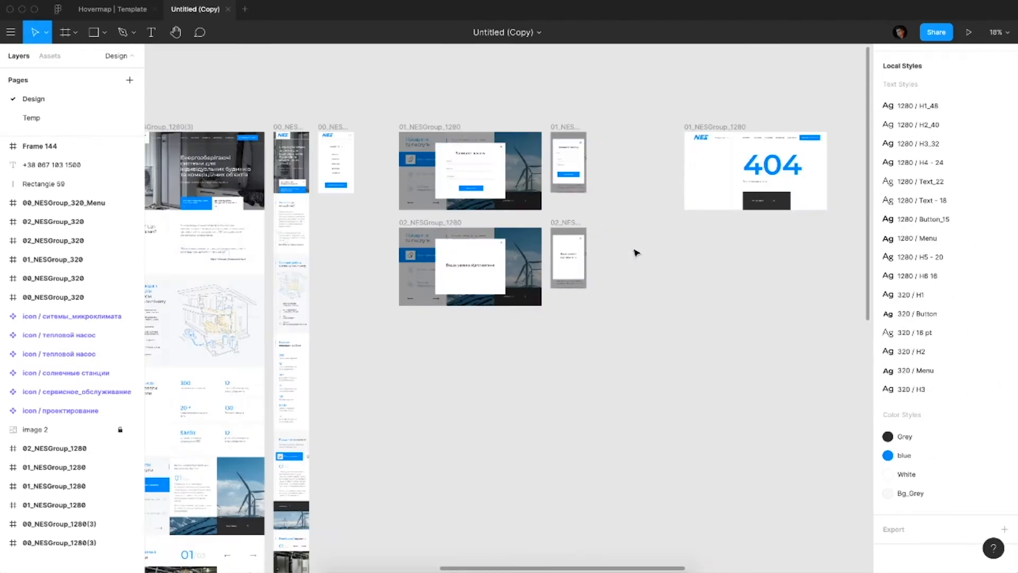
{"action": "scroll", "coordinate": [717, 183], "scroll_direction": "left", "scroll_amount": 2}
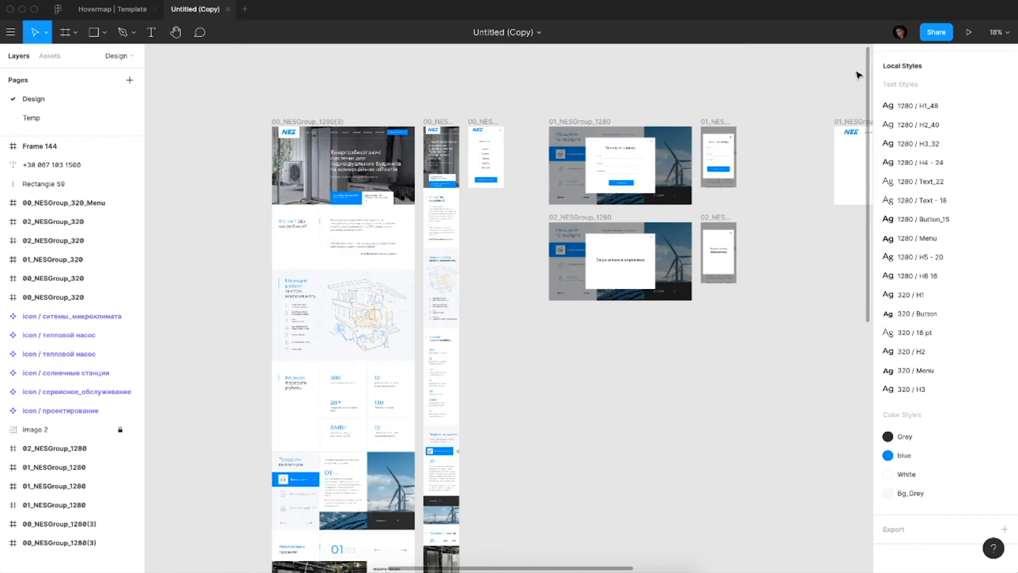
{"action": "scroll", "coordinate": [632, 187], "scroll_direction": "up", "scroll_amount": 5}
{"action": "scroll", "coordinate": [631, 186], "scroll_direction": "down", "scroll_amount": 5}
{"action": "scroll", "coordinate": [631, 186], "scroll_direction": "left", "scroll_amount": 2}
Step: Return to the Hovermap template and move the dark Hovermap frame closer to the light one, keeping their tops aligned
{"action": "left_click", "coordinate": [113, 9]}
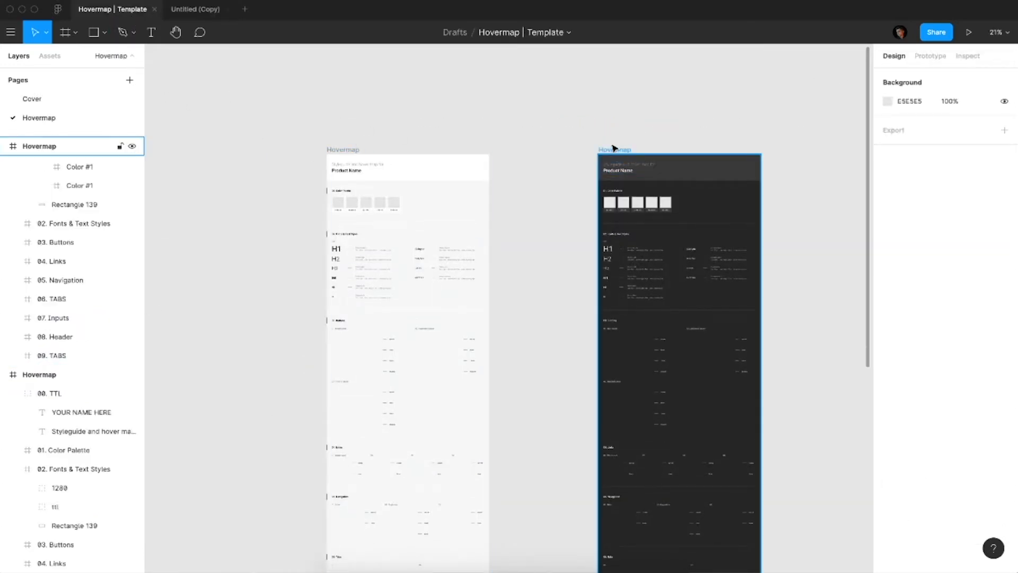
{"action": "left_click_drag", "start_coordinate": [614, 153], "coordinate": [542, 152]}
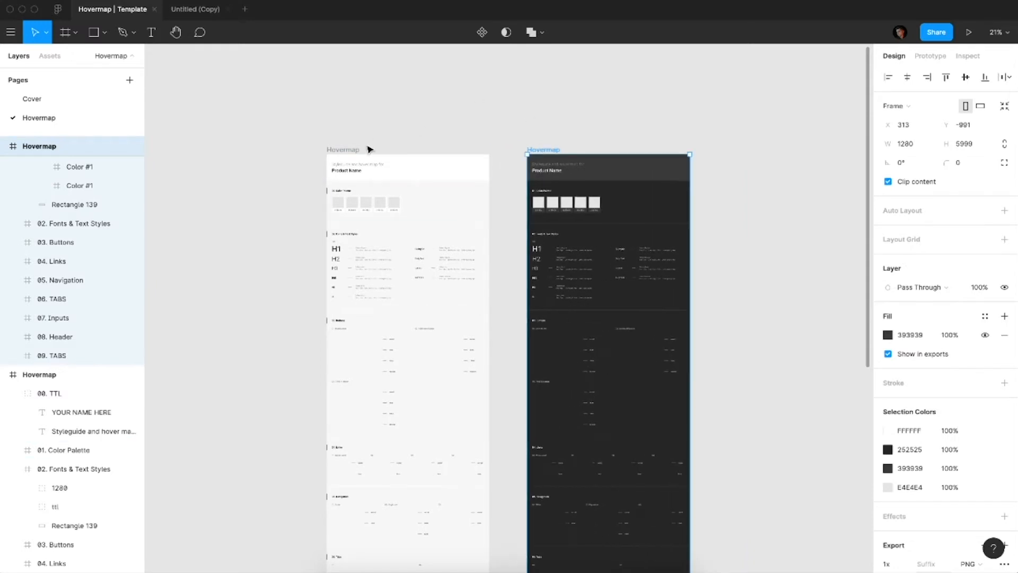
{"action": "left_click", "coordinate": [368, 127]}
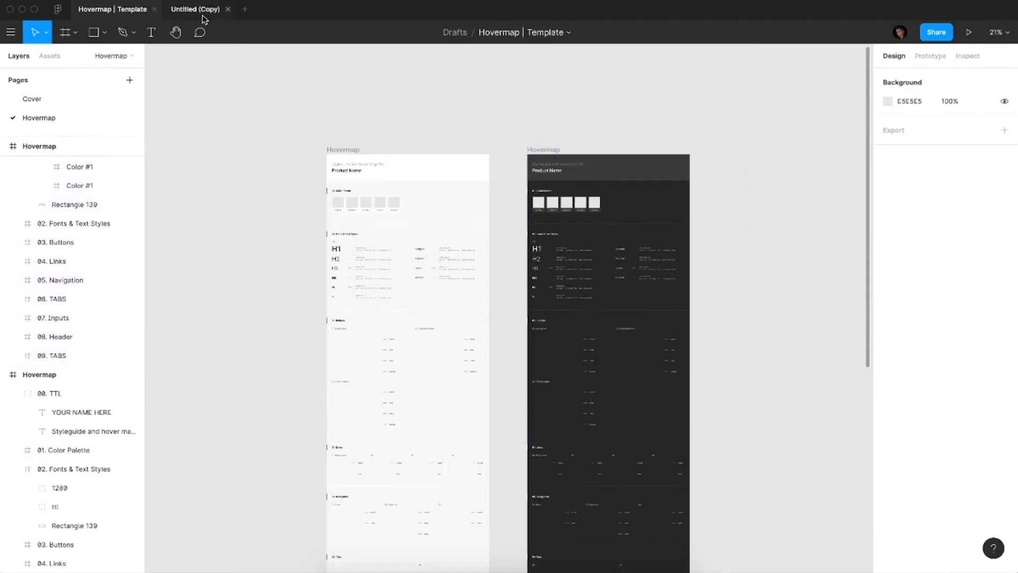
Step: Look at the NESGroup design in Untitled (Copy) again and return to the Hovermap template
{"action": "left_click", "coordinate": [185, 7]}
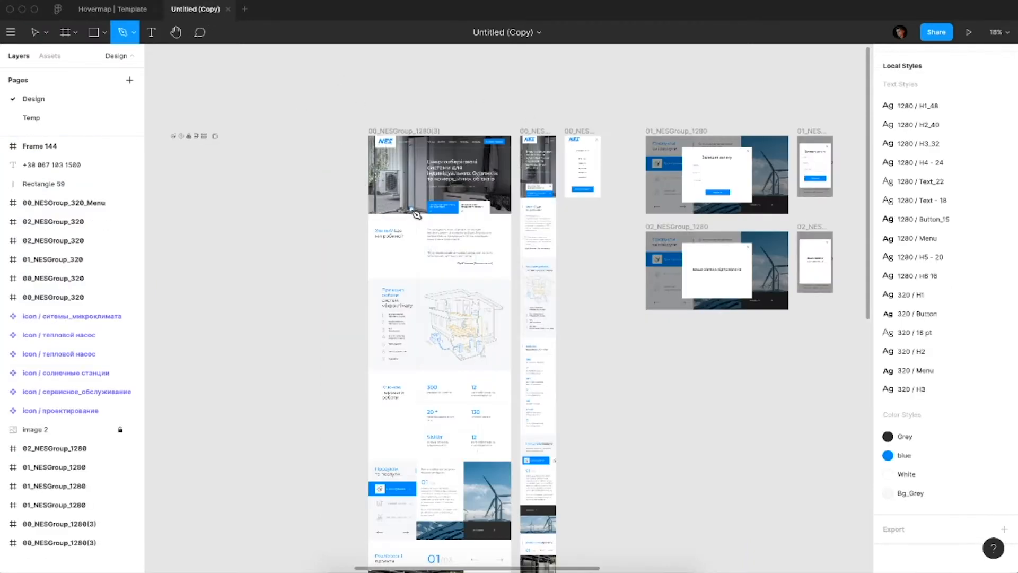
{"action": "key", "text": "v"}
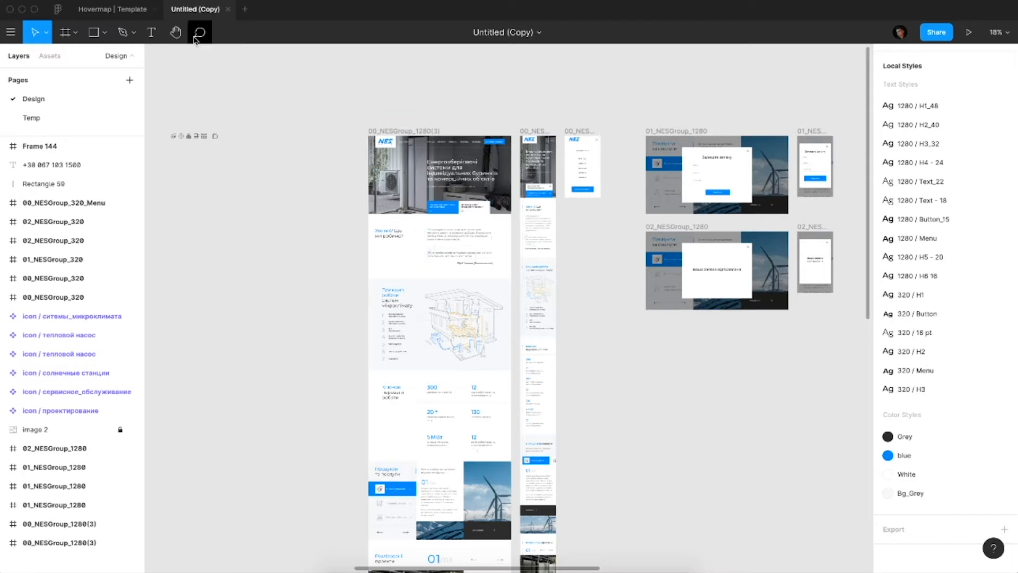
{"action": "left_click", "coordinate": [104, 9]}
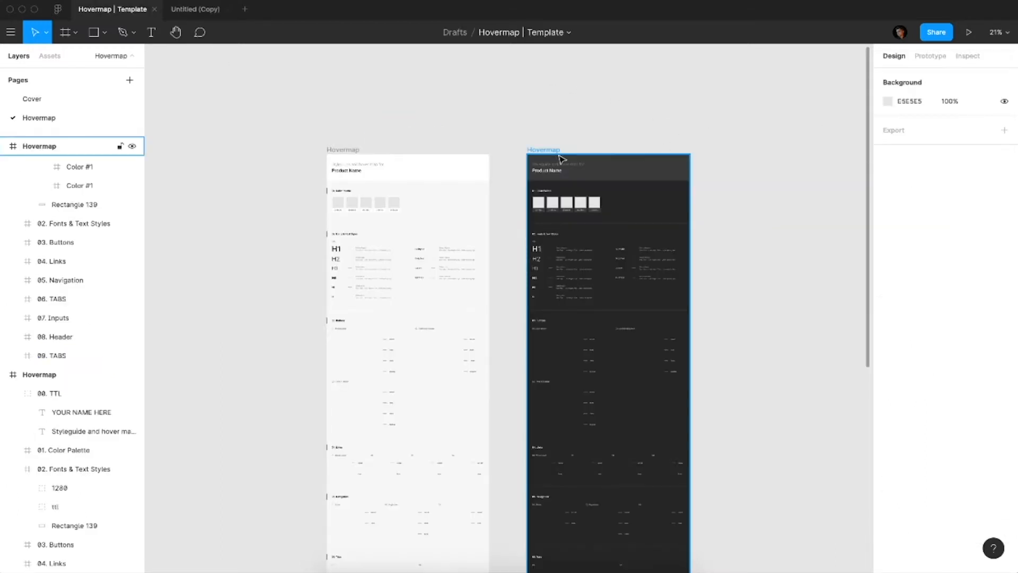
Step: Copy the light Hovermap frame into the Untitled (Copy) file and place it to the left of the logo frame and page designs
{"action": "left_click", "coordinate": [341, 150]}
{"action": "left_click", "coordinate": [196, 11]}
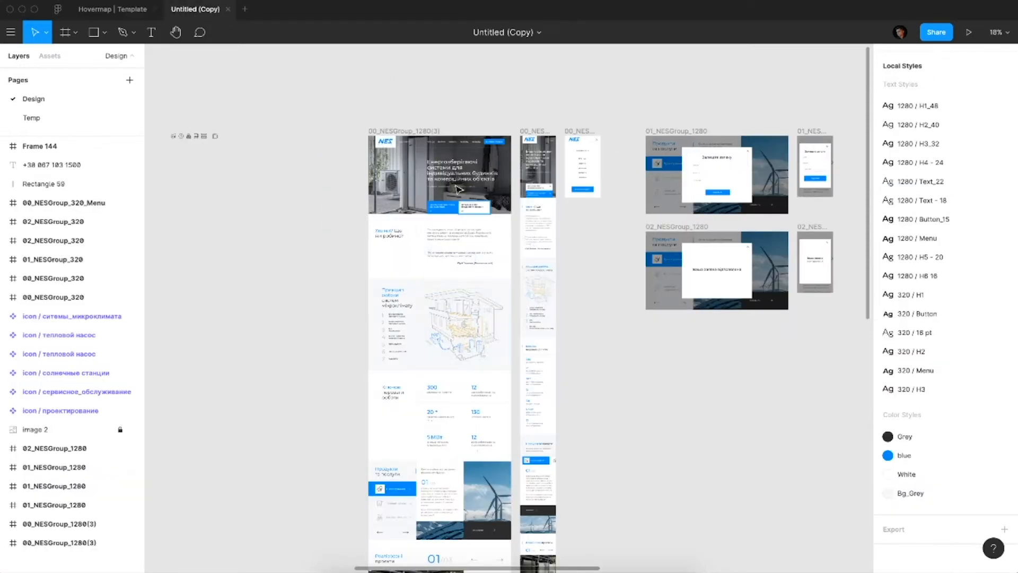
{"action": "left_click", "coordinate": [130, 10]}
{"action": "left_click", "coordinate": [195, 9]}
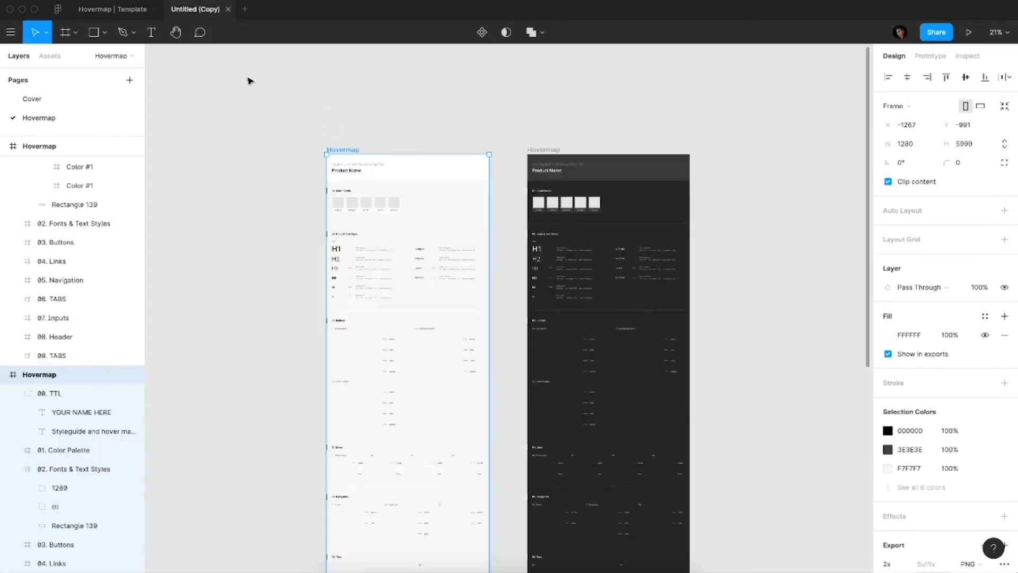
{"action": "scroll", "coordinate": [314, 155], "scroll_direction": "left", "scroll_amount": 5}
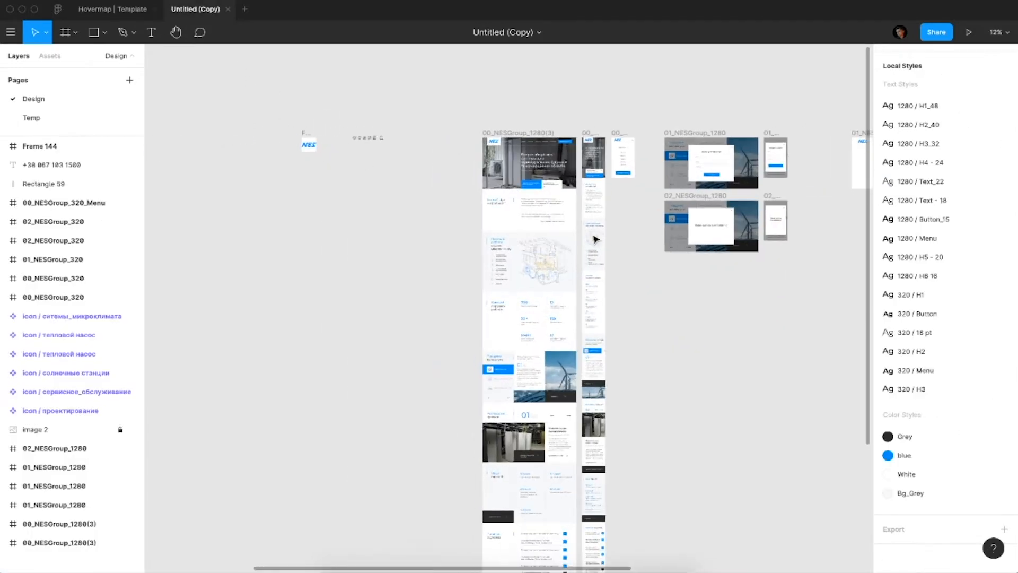
{"action": "key", "text": "ctrl+v"}
{"action": "left_click_drag", "start_coordinate": [520, 178], "coordinate": [245, 217]}
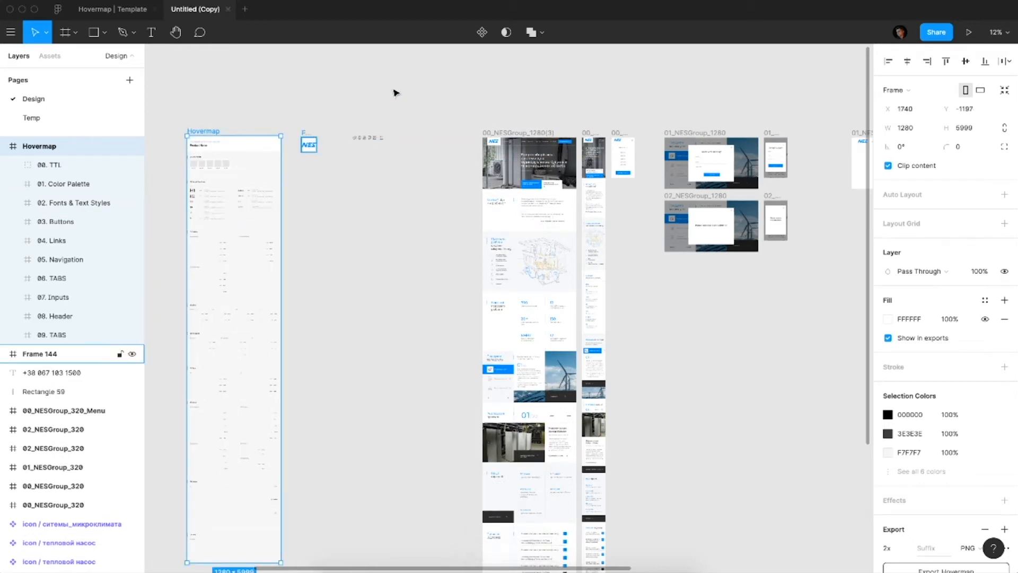
Step: Move the NES logo frame and the row of icon components above the 00_NESGroup_1280(3) page design
{"action": "mouse_move", "coordinate": [305, 134]}
{"action": "left_mouse_down"}
{"action": "mouse_move", "coordinate": [522, 91]}
{"action": "mouse_move", "coordinate": [491, 104]}
{"action": "left_mouse_up"}
{"action": "left_click_drag", "start_coordinate": [397, 109], "coordinate": [319, 166]}
{"action": "left_click_drag", "start_coordinate": [366, 142], "coordinate": [527, 117]}
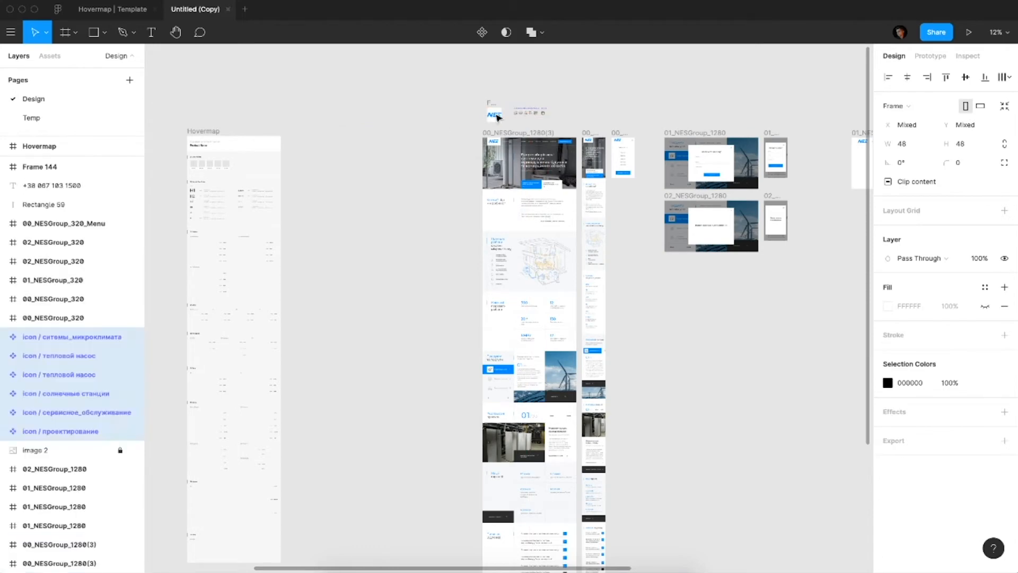
{"action": "left_click_drag", "start_coordinate": [293, 140], "coordinate": [357, 142]}
{"action": "left_click", "coordinate": [357, 143]}
Step: Examine the pasted Hovermap frame's sections from Color Palette and Fonts & Text Styles through Buttons, Links, Navigation, Tabs and Inputs
{"action": "scroll", "coordinate": [357, 142], "scroll_direction": "up", "scroll_amount": 3}
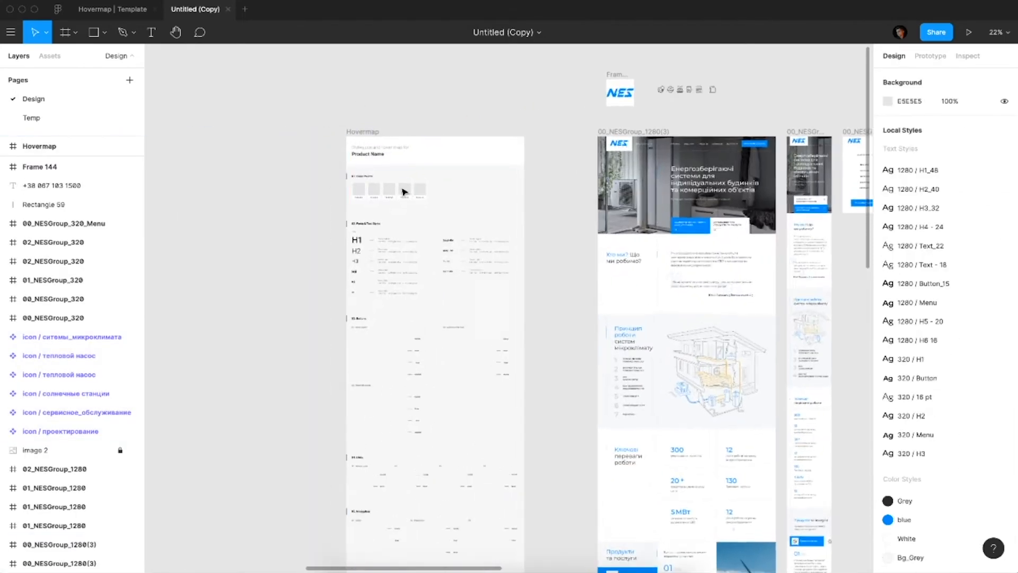
{"action": "scroll", "coordinate": [404, 191], "scroll_direction": "up", "scroll_amount": 5}
{"action": "scroll", "coordinate": [427, 253], "scroll_direction": "down", "scroll_amount": 1}
{"action": "scroll", "coordinate": [429, 253], "scroll_direction": "down", "scroll_amount": 10}
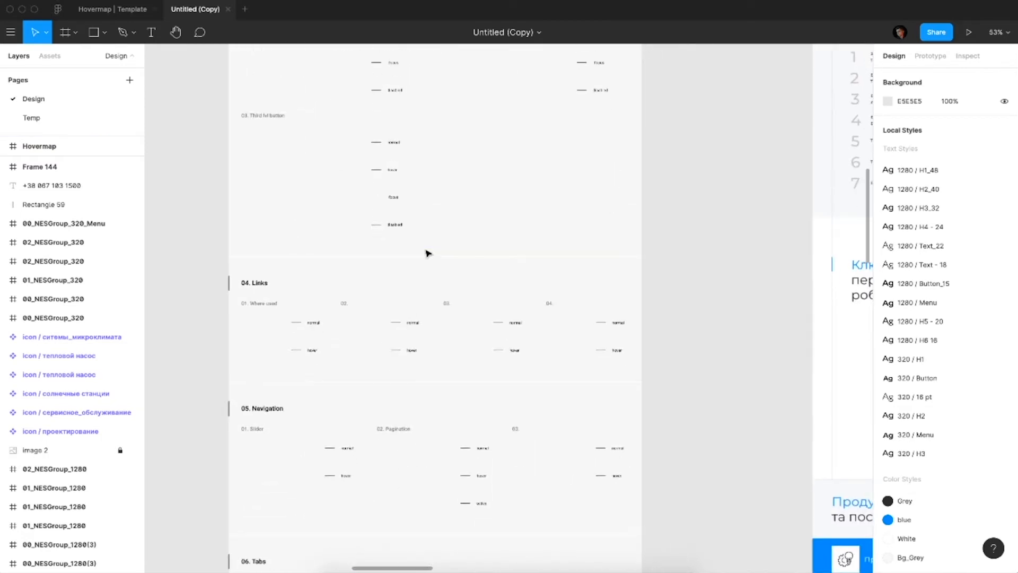
{"action": "scroll", "coordinate": [429, 253], "scroll_direction": "down", "scroll_amount": 4}
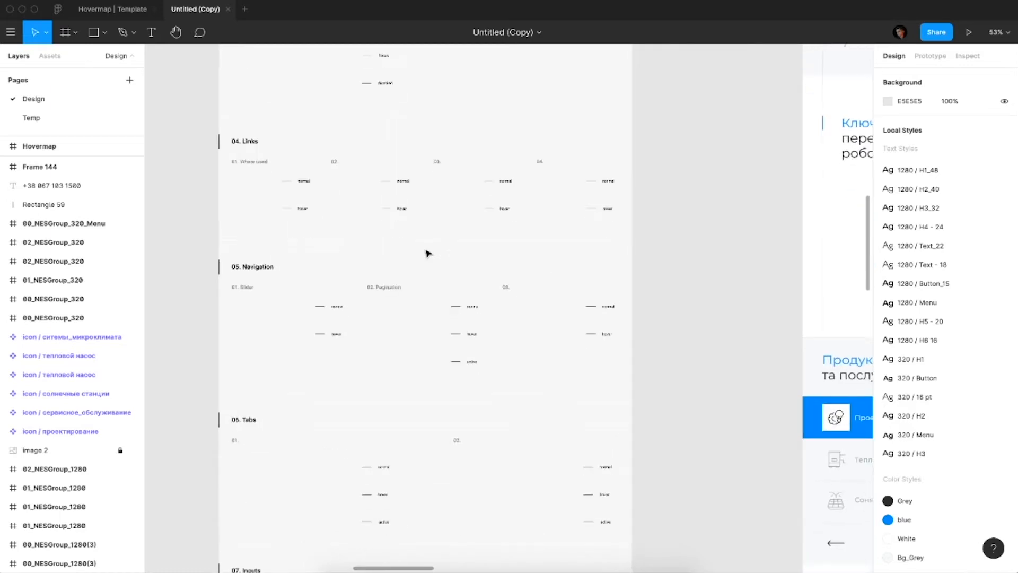
{"action": "scroll", "coordinate": [429, 253], "scroll_direction": "down", "scroll_amount": 4}
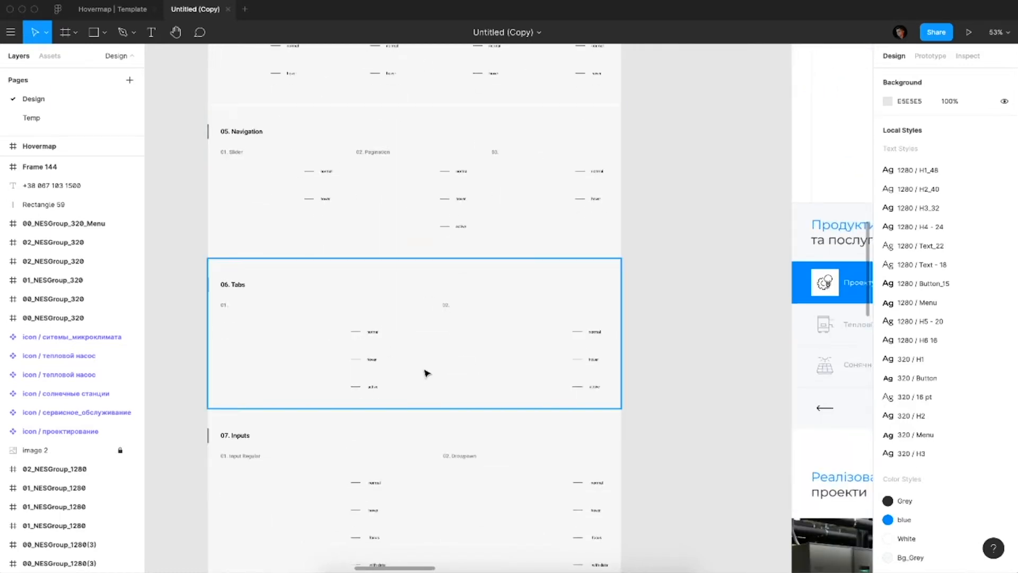
{"action": "scroll", "coordinate": [427, 373], "scroll_direction": "down", "scroll_amount": 6}
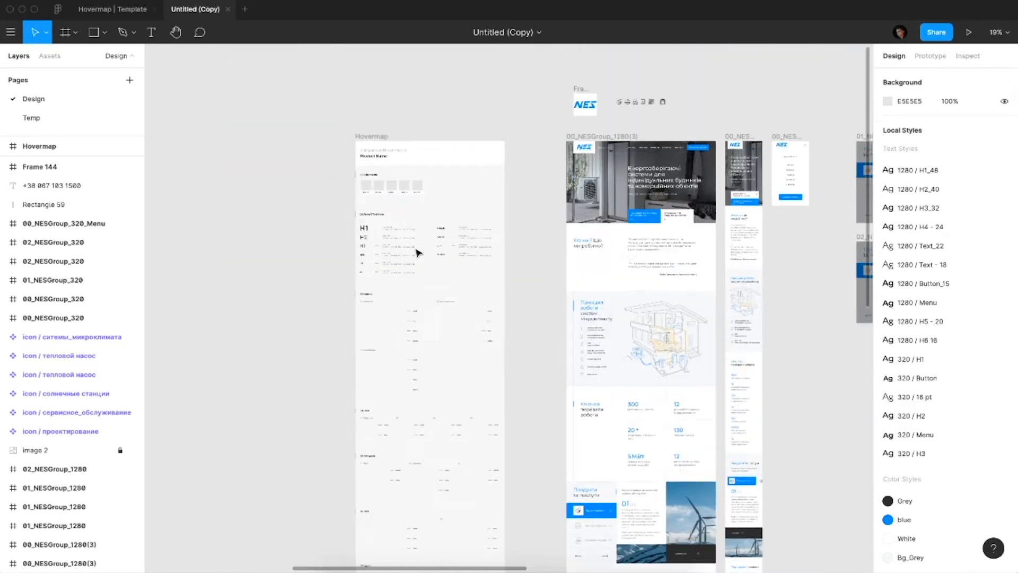
{"action": "scroll", "coordinate": [418, 217], "scroll_direction": "up", "scroll_amount": 6}
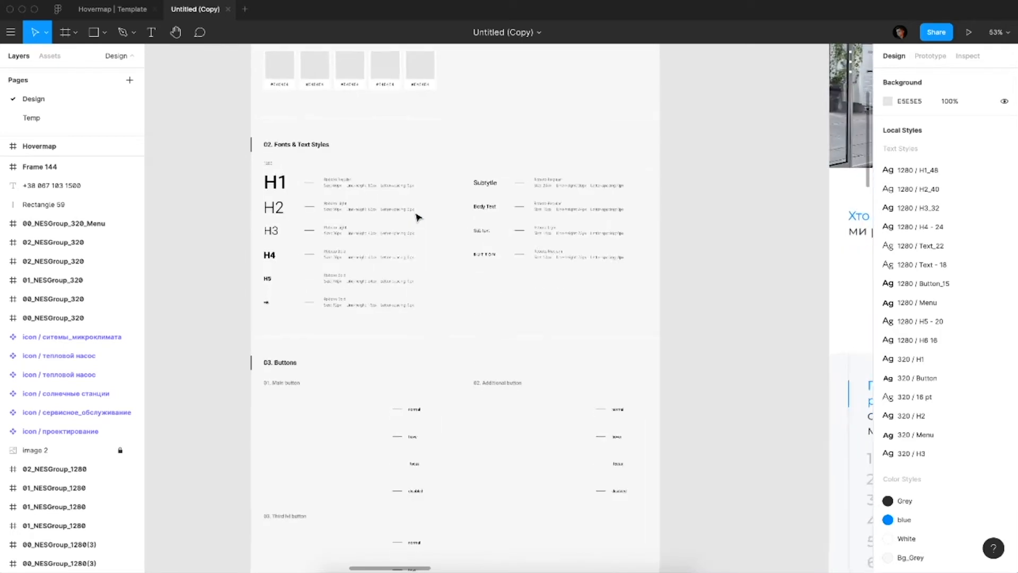
{"action": "scroll", "coordinate": [418, 216], "scroll_direction": "up", "scroll_amount": 2}
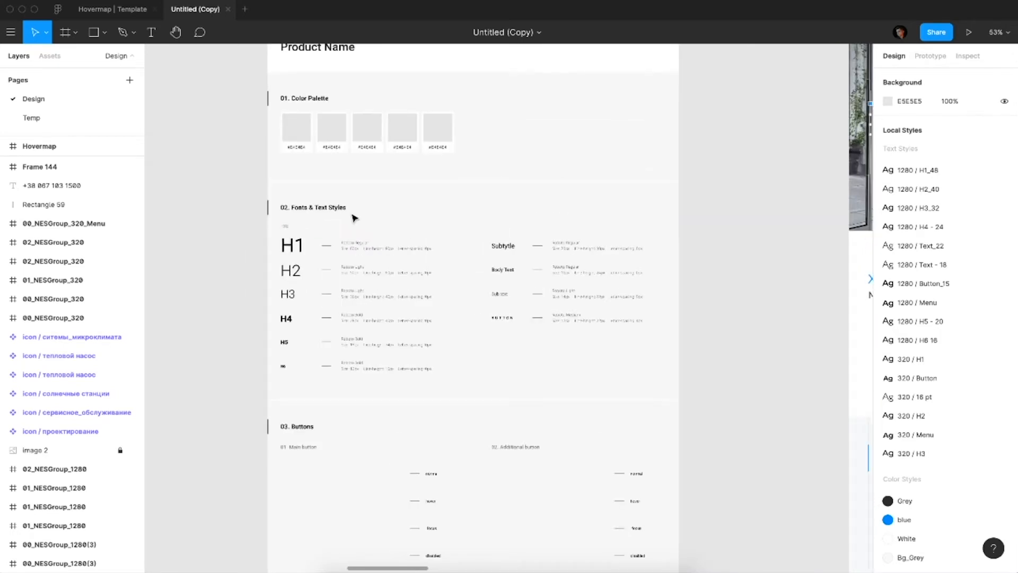
Step: Apply the blue color style to the first swatch in the Hovermap frame's 01. Color Palette section
{"action": "scroll", "coordinate": [354, 218], "scroll_direction": "up", "scroll_amount": 3}
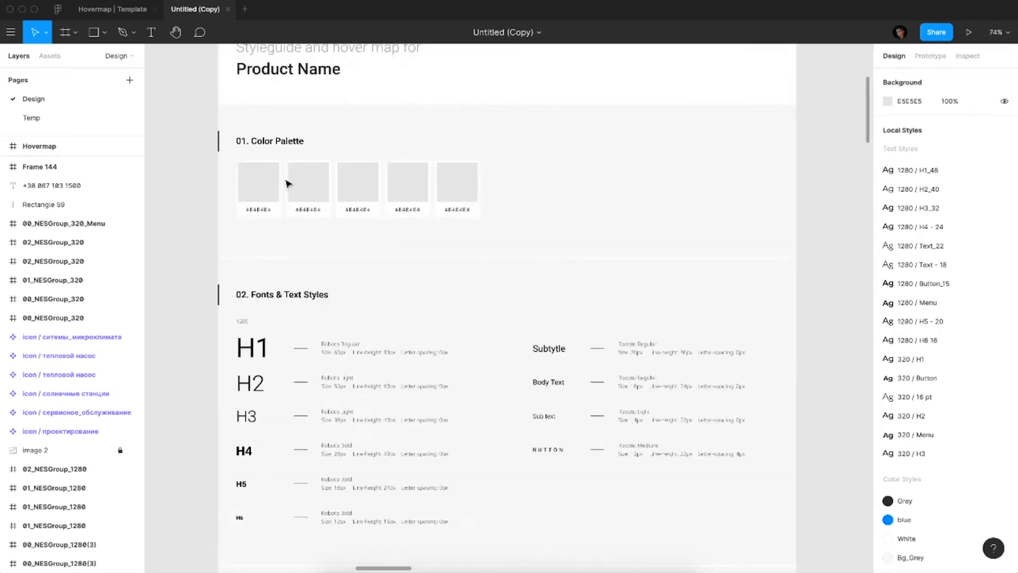
{"action": "scroll", "coordinate": [274, 193], "scroll_direction": "up", "scroll_amount": 1}
{"action": "left_click", "coordinate": [261, 202]}
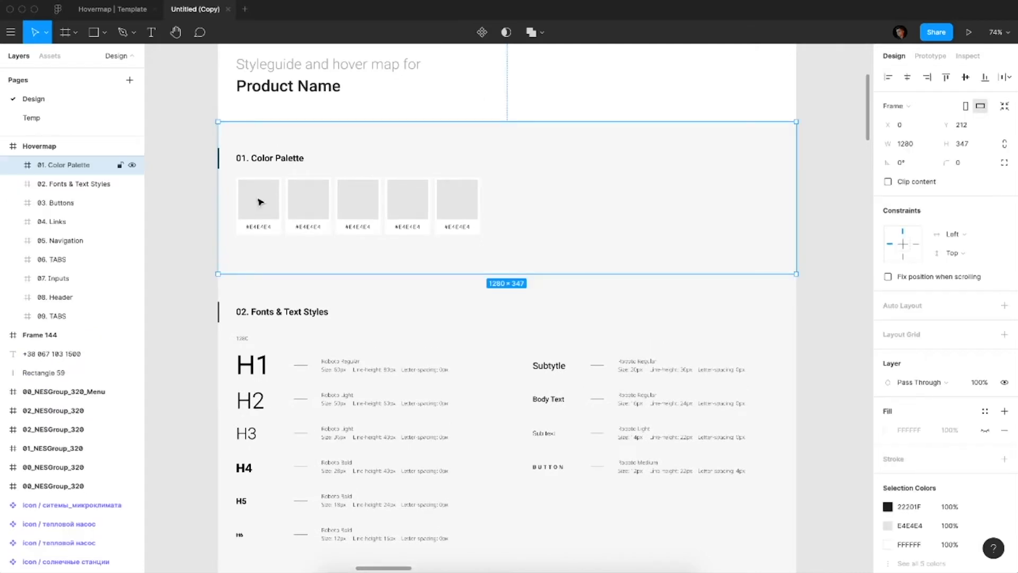
{"action": "double_click", "coordinate": [260, 202]}
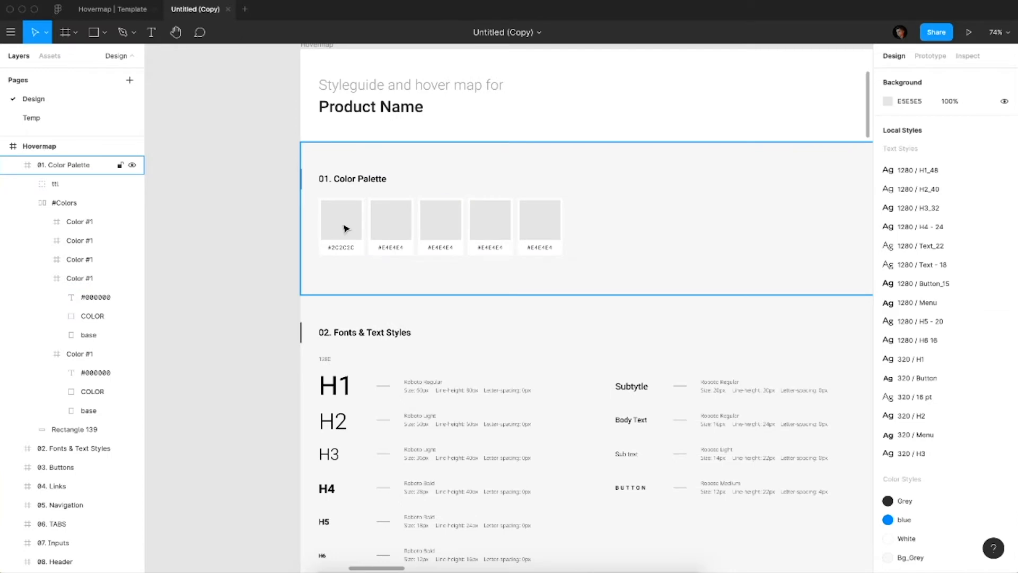
{"action": "left_click", "coordinate": [346, 228]}
{"action": "left_click", "coordinate": [346, 228]}
{"action": "left_click", "coordinate": [346, 228]}
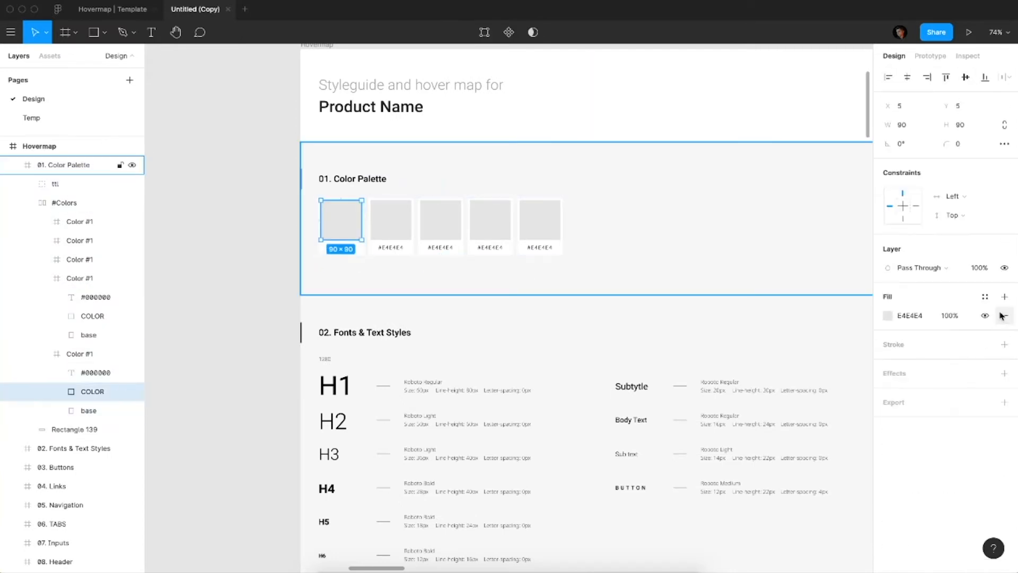
{"action": "left_click", "coordinate": [986, 297]}
{"action": "left_click", "coordinate": [918, 368]}
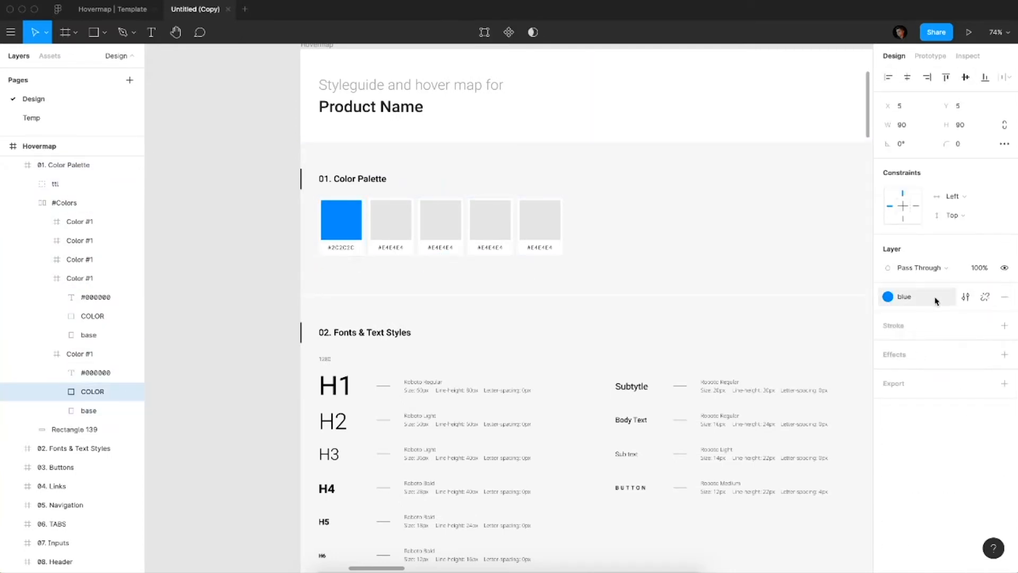
Step: Copy the blue style's hex code and label the first Color Palette swatch #008CFF
{"action": "left_click", "coordinate": [966, 297]}
{"action": "left_click", "coordinate": [909, 215]}
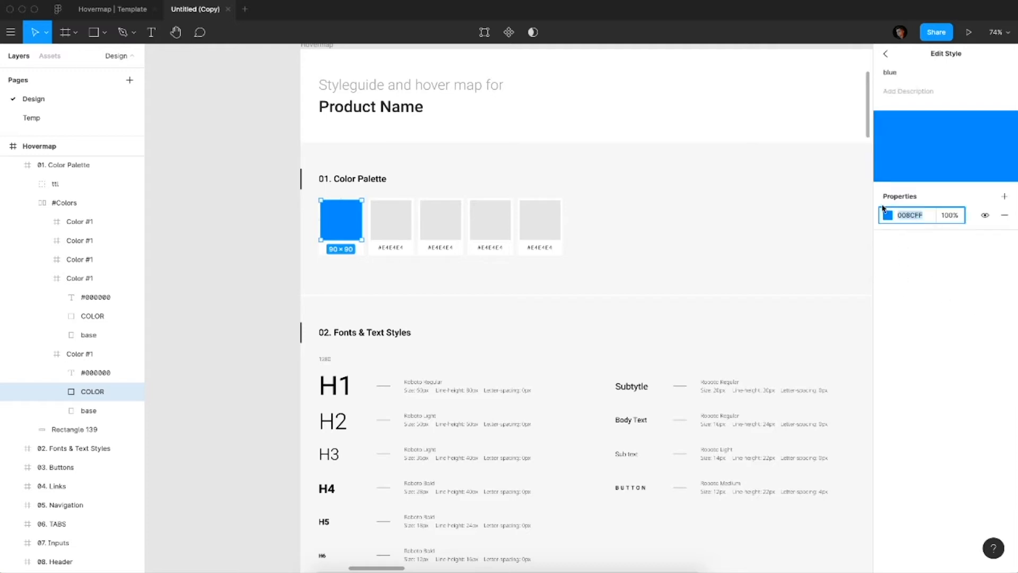
{"action": "double_click", "coordinate": [341, 248]}
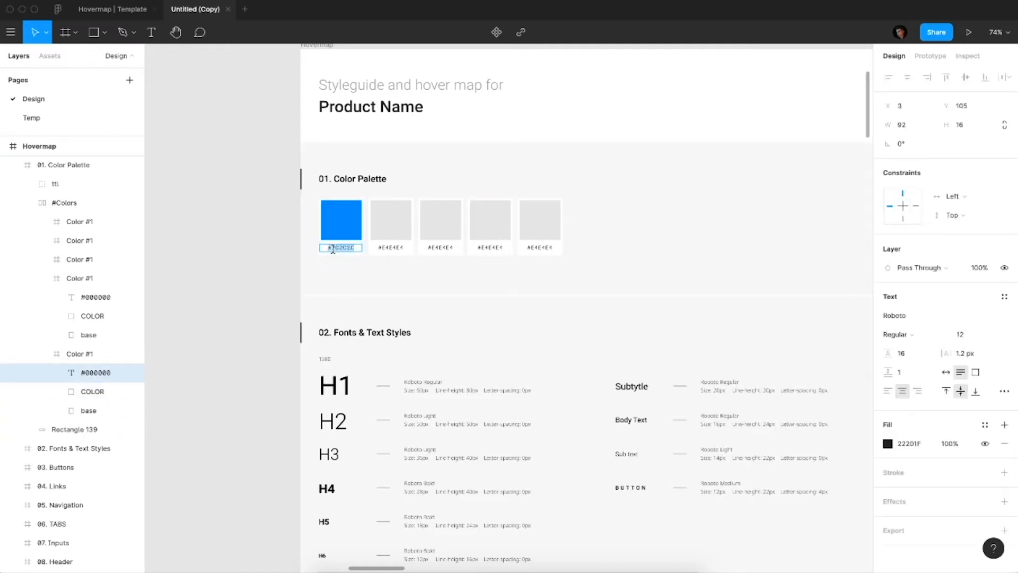
Step: Apply the Grey color style to the second Color Palette swatch and label it #2C2C2C
{"action": "left_click", "coordinate": [398, 228]}
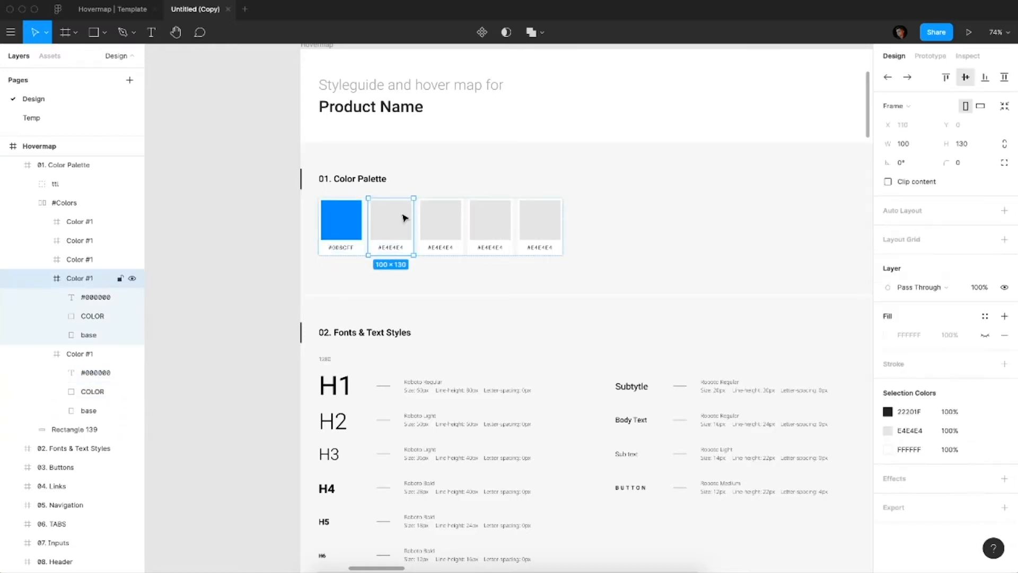
{"action": "left_click", "coordinate": [403, 221]}
{"action": "left_click", "coordinate": [985, 297]}
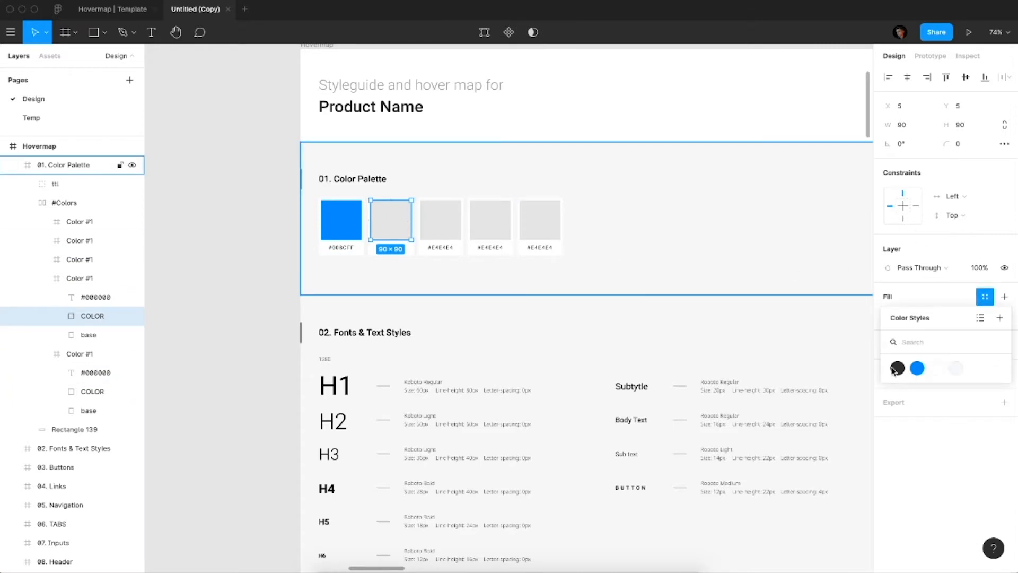
{"action": "left_click", "coordinate": [898, 369]}
{"action": "left_click", "coordinate": [963, 296]}
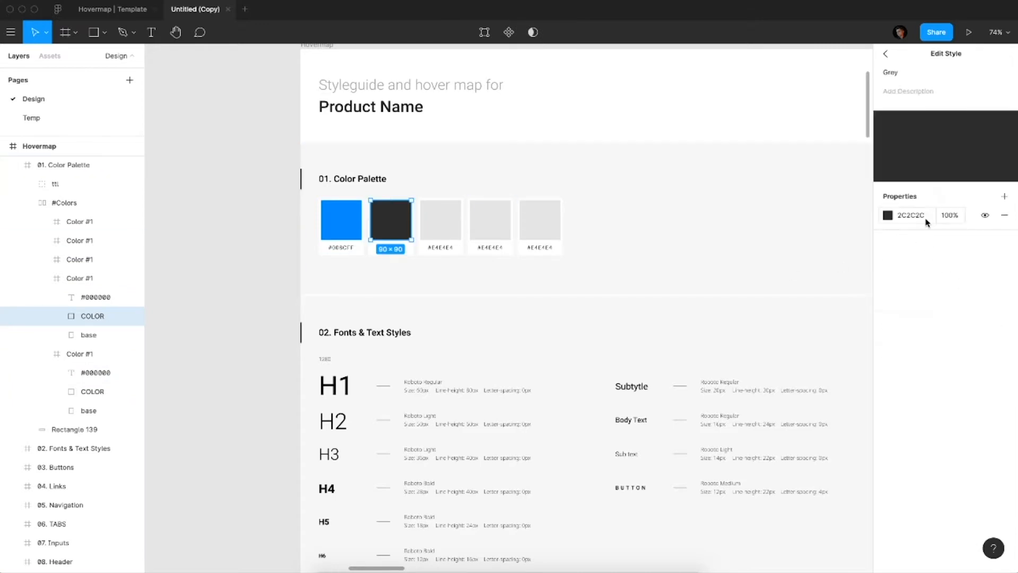
{"action": "left_click", "coordinate": [927, 221]}
{"action": "double_click", "coordinate": [382, 248]}
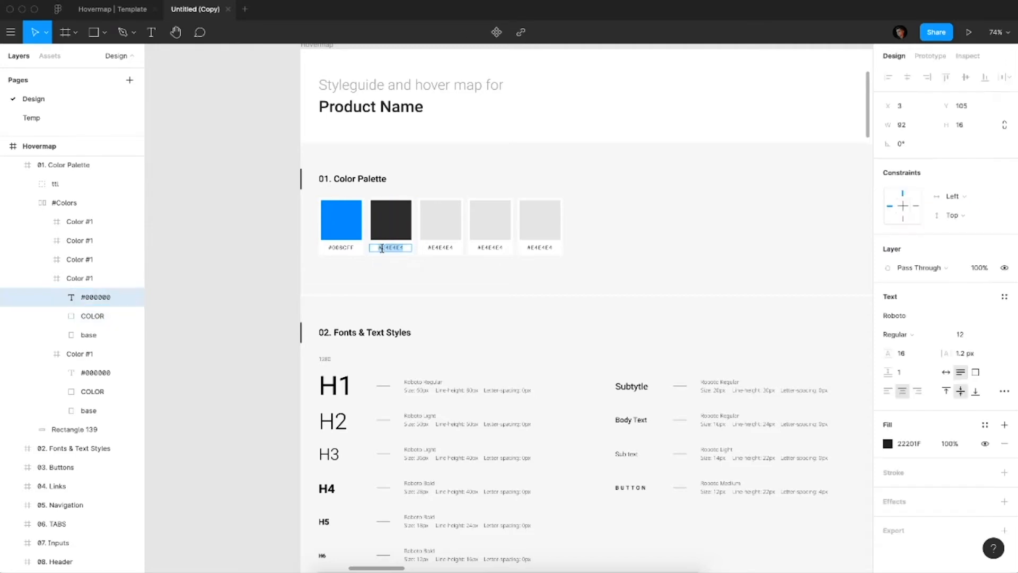
Step: Apply the White color style to the third Color Palette swatch and label it #FFFFFF
{"action": "left_click", "coordinate": [443, 219]}
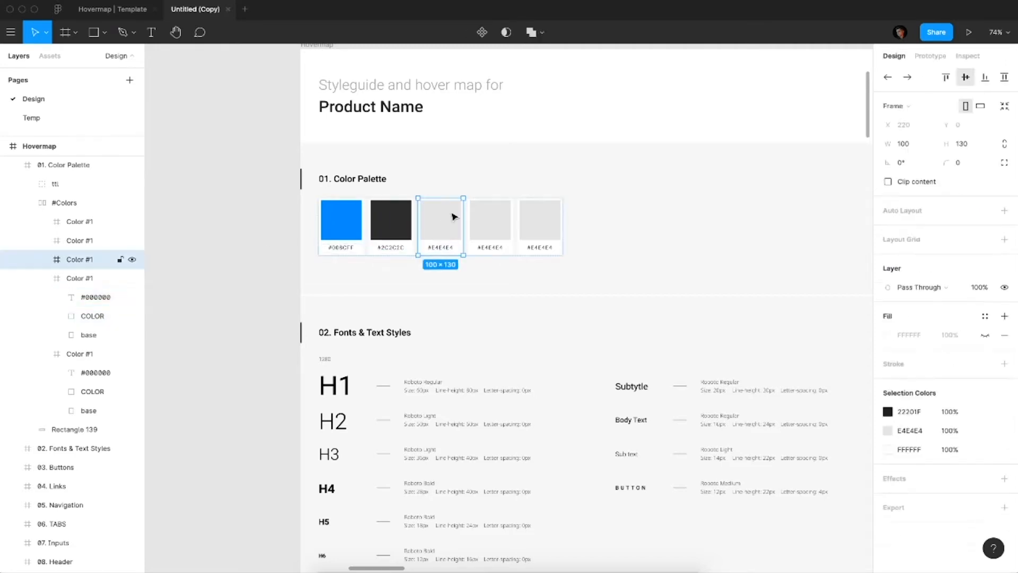
{"action": "double_click", "coordinate": [443, 220]}
{"action": "left_click", "coordinate": [984, 297]}
{"action": "left_click", "coordinate": [944, 368]}
{"action": "left_click", "coordinate": [966, 296]}
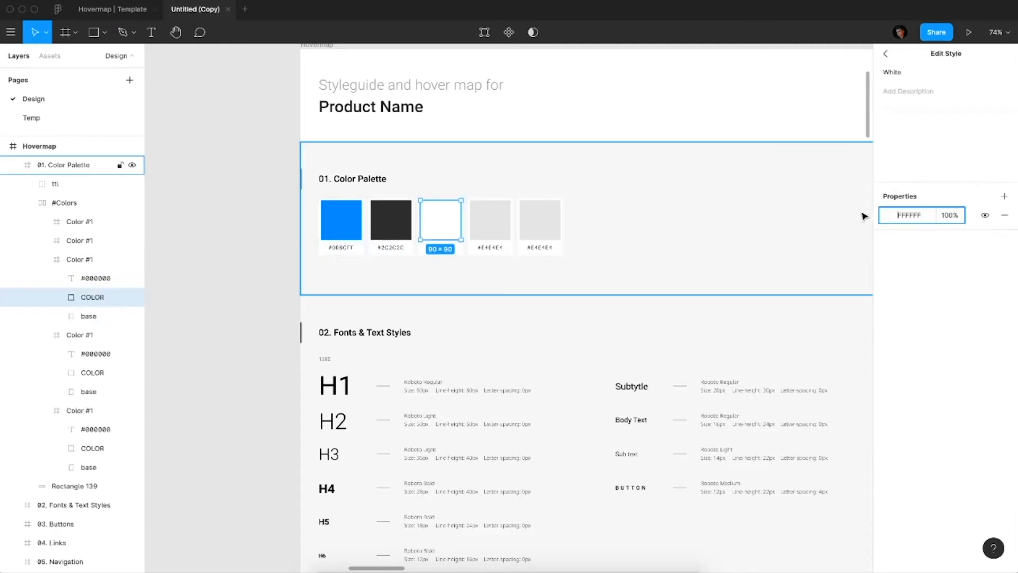
{"action": "left_click", "coordinate": [125, 278]}
Step: Apply the Bg_Grey color style to the fourth Color Palette swatch and label it #F6F8FB
{"action": "left_click", "coordinate": [493, 232]}
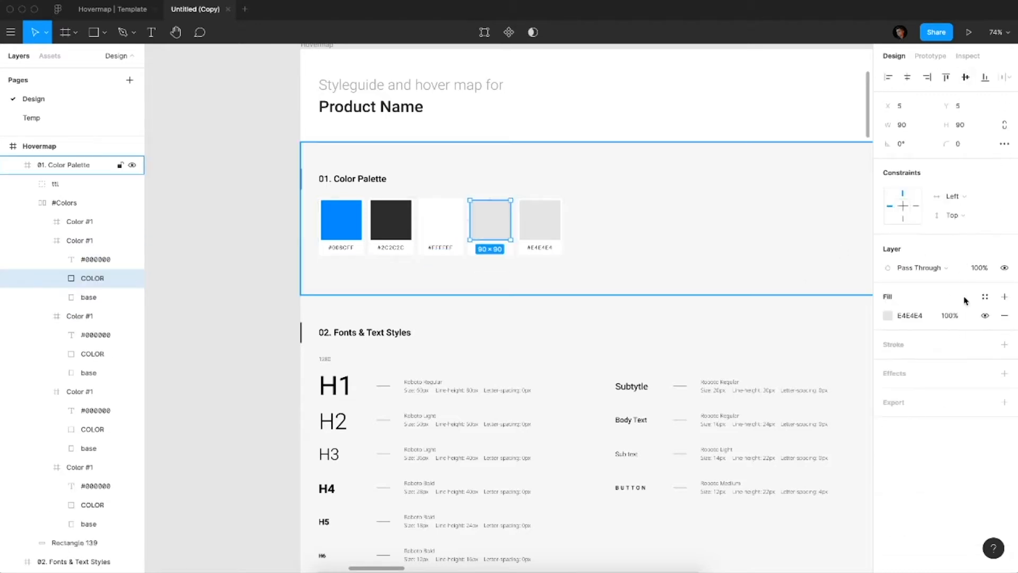
{"action": "left_click", "coordinate": [985, 295]}
{"action": "left_click", "coordinate": [952, 366]}
{"action": "left_click", "coordinate": [982, 295]}
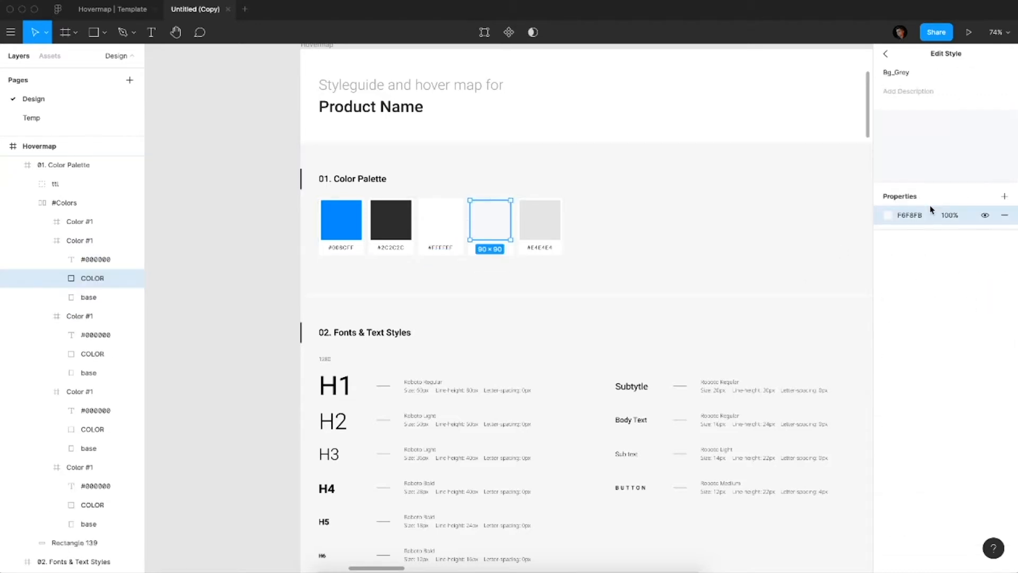
{"action": "left_click", "coordinate": [491, 248]}
{"action": "left_click", "coordinate": [272, 259]}
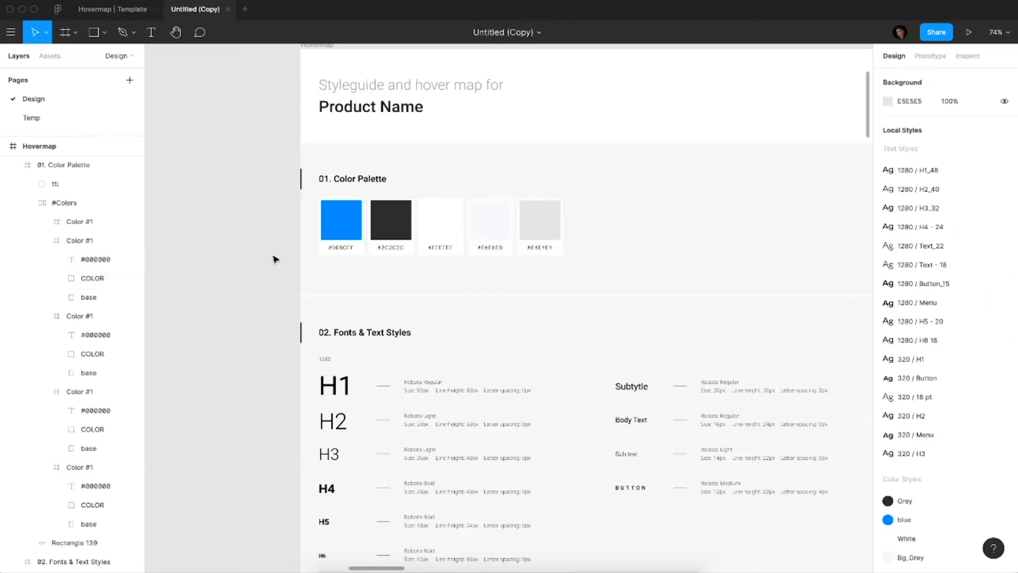
Step: Delete the unused fifth swatch from the 01. Color Palette section
{"action": "left_click", "coordinate": [541, 228]}
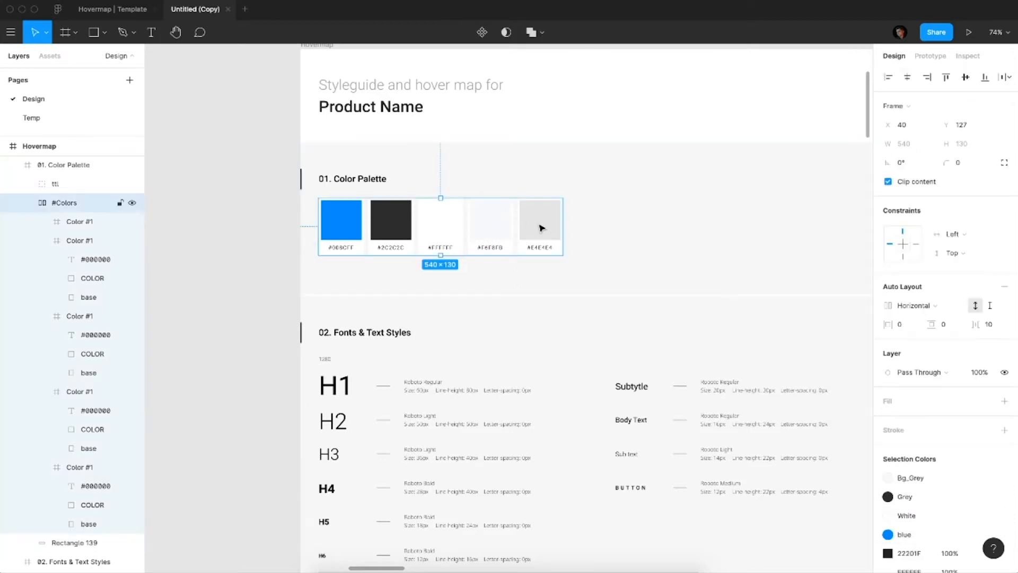
{"action": "left_click", "coordinate": [541, 228]}
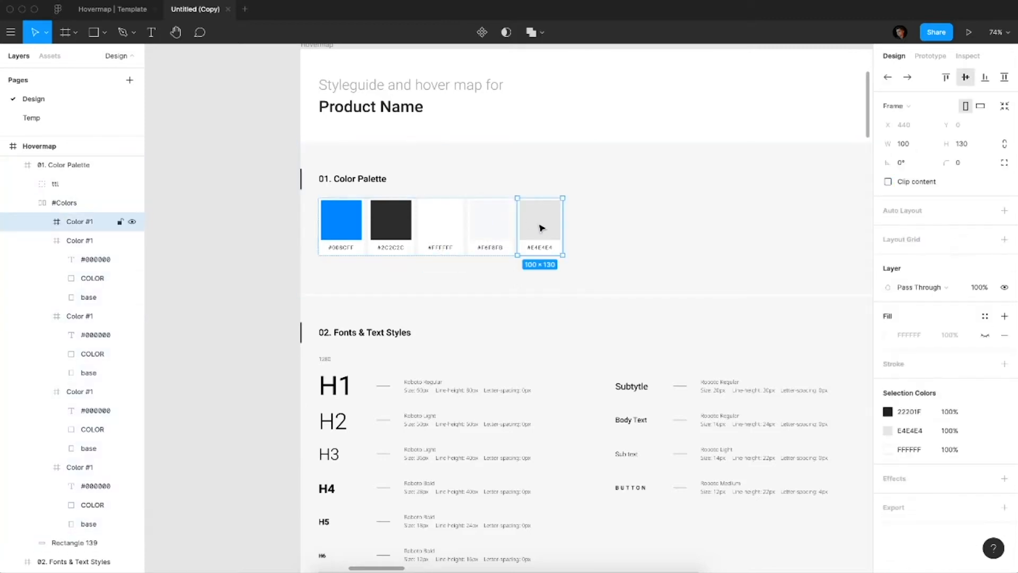
{"action": "key", "text": "Delete"}
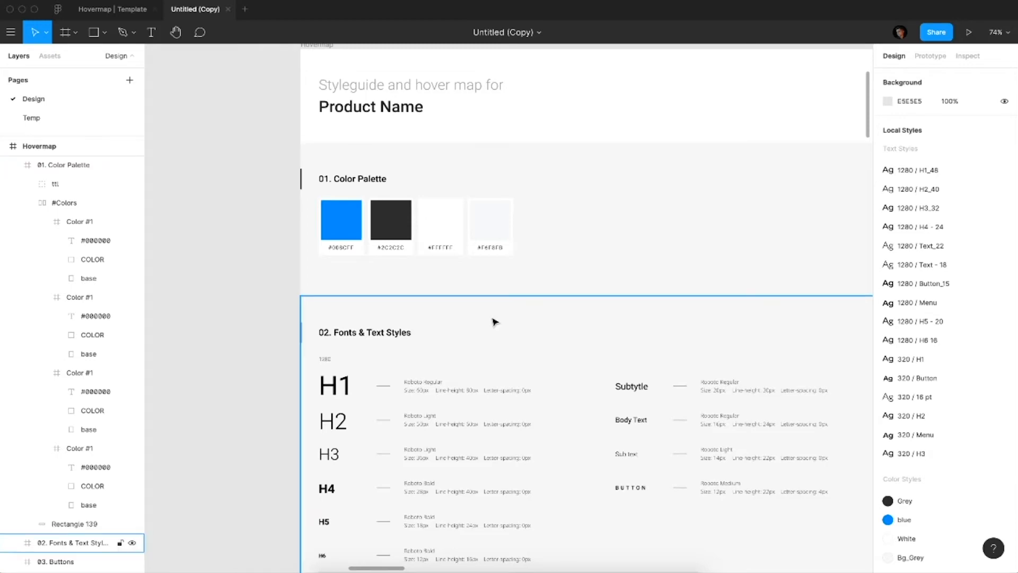
Step: Move the Hovermap sections from 03. Buttons onward down, leaving empty space below 02. Fonts & Text Styles
{"action": "scroll", "coordinate": [494, 321], "scroll_direction": "down", "scroll_amount": 6}
{"action": "scroll", "coordinate": [493, 321], "scroll_direction": "right", "scroll_amount": 1}
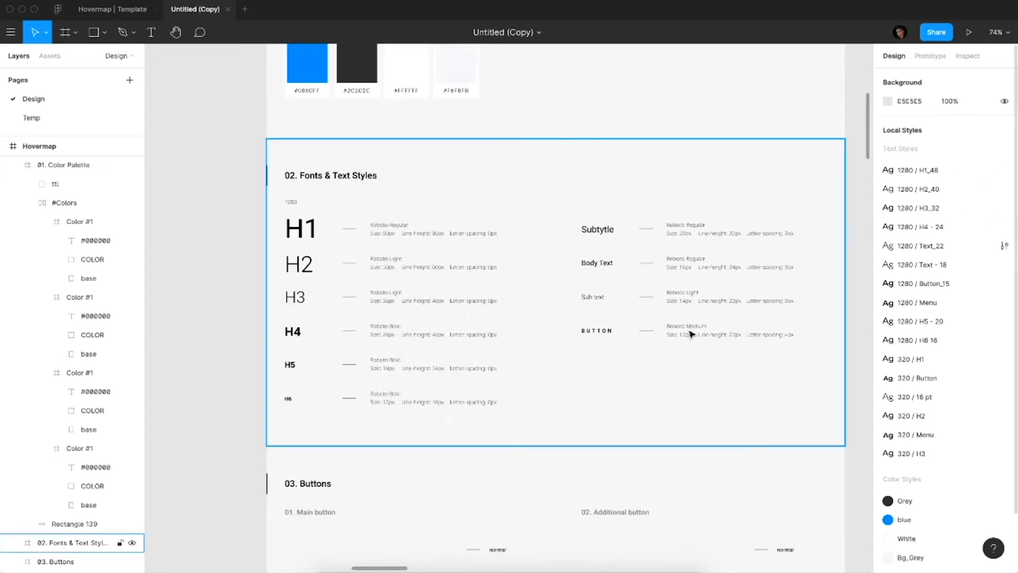
{"action": "scroll", "coordinate": [691, 333], "scroll_direction": "right", "scroll_amount": 10}
{"action": "scroll", "coordinate": [649, 323], "scroll_direction": "down", "scroll_amount": 10}
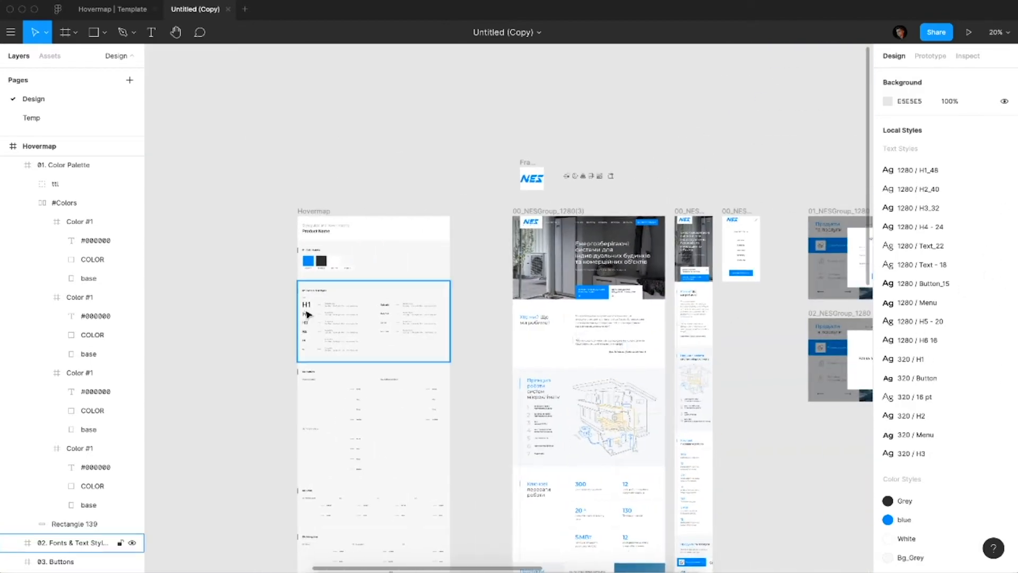
{"action": "scroll", "coordinate": [371, 341], "scroll_direction": "left", "scroll_amount": 3}
{"action": "scroll", "coordinate": [370, 341], "scroll_direction": "down", "scroll_amount": 5}
{"action": "scroll", "coordinate": [387, 387], "scroll_direction": "down", "scroll_amount": 2}
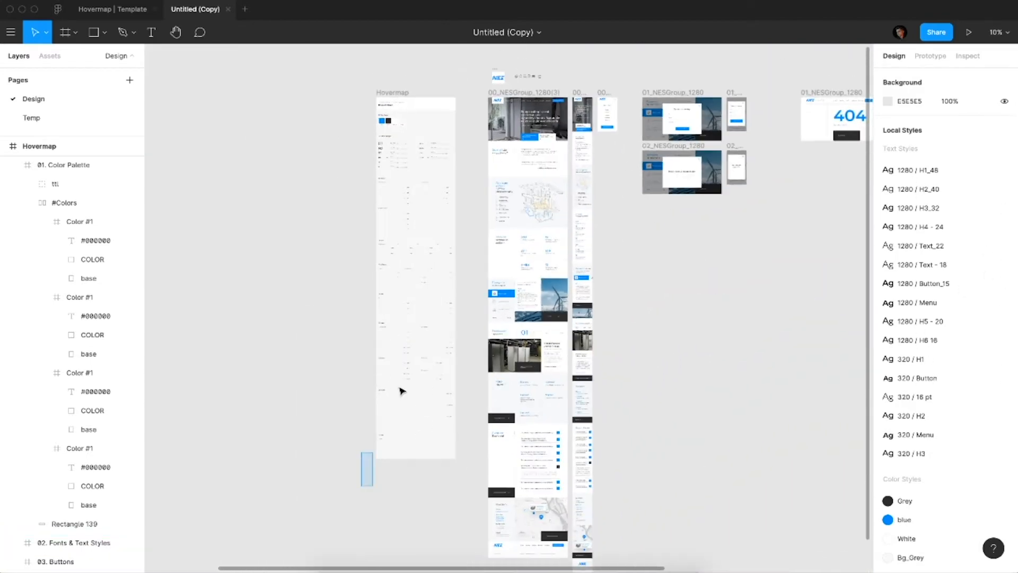
{"action": "left_click_drag", "start_coordinate": [459, 203], "coordinate": [424, 232]}
{"action": "scroll", "coordinate": [389, 128], "scroll_direction": "up", "scroll_amount": 5}
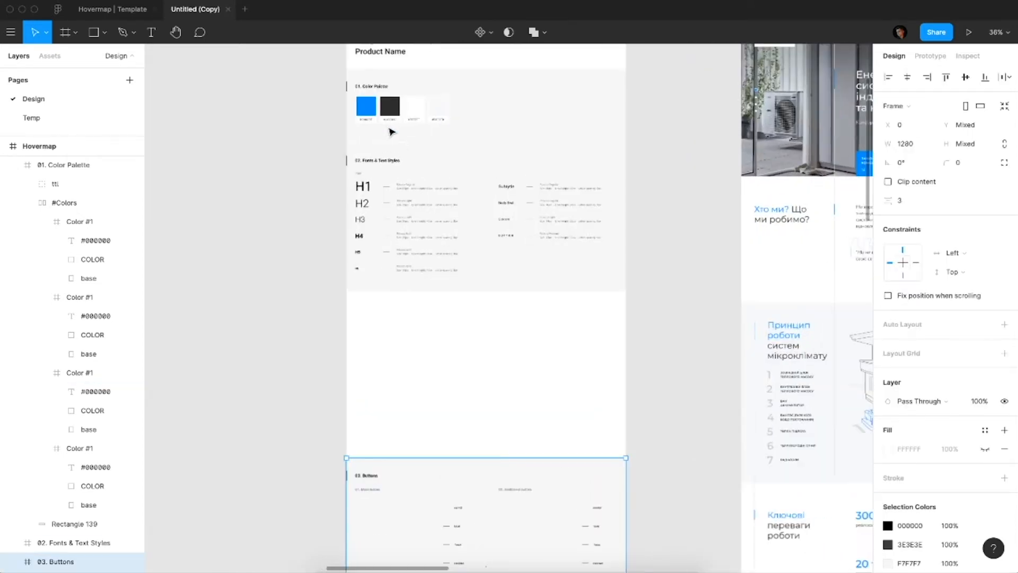
Step: Apply the 1280 / H1_48 text style to the H1 sample in 02. Fonts & Text Styles and detach the style
{"action": "scroll", "coordinate": [390, 168], "scroll_direction": "up", "scroll_amount": 3}
{"action": "left_click", "coordinate": [345, 209]}
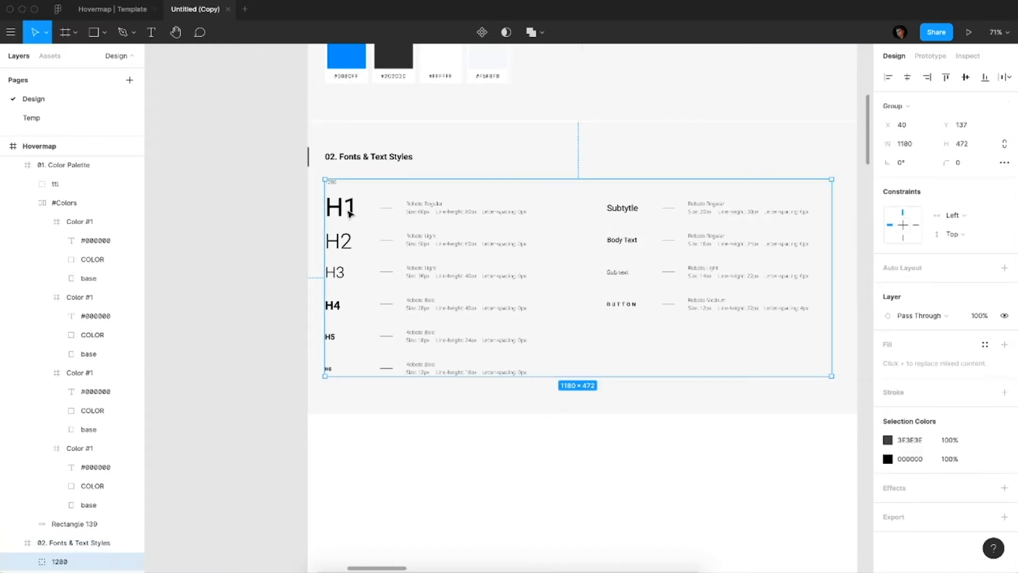
{"action": "double_click", "coordinate": [349, 212]}
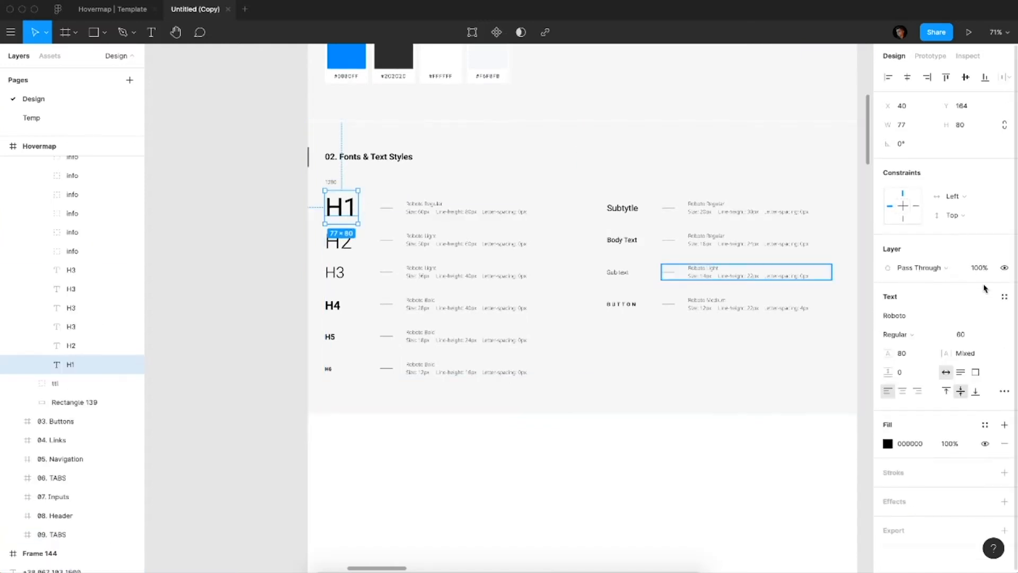
{"action": "left_click", "coordinate": [1005, 297]}
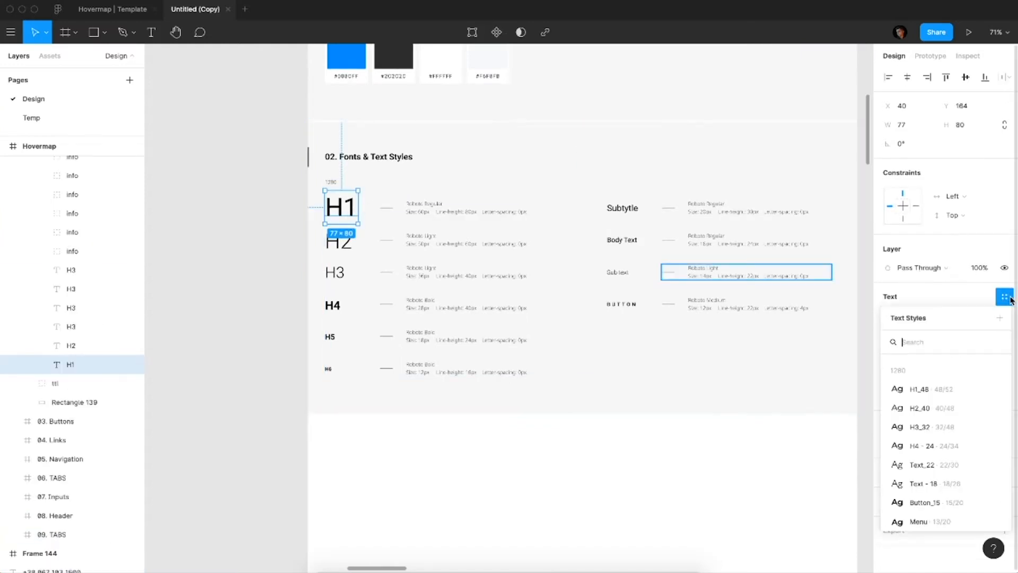
{"action": "left_click", "coordinate": [1004, 297]}
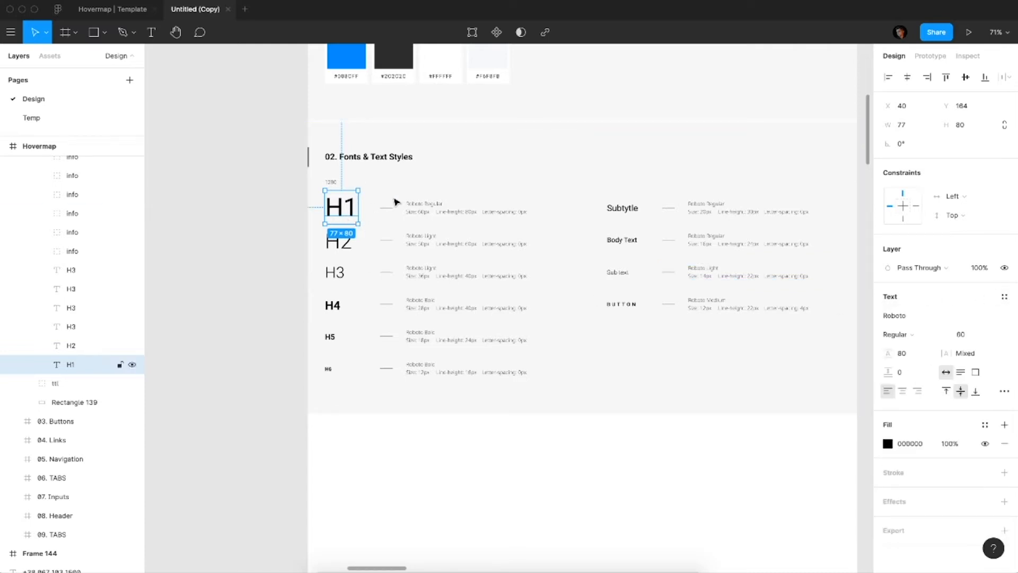
{"action": "left_click", "coordinate": [1004, 297]}
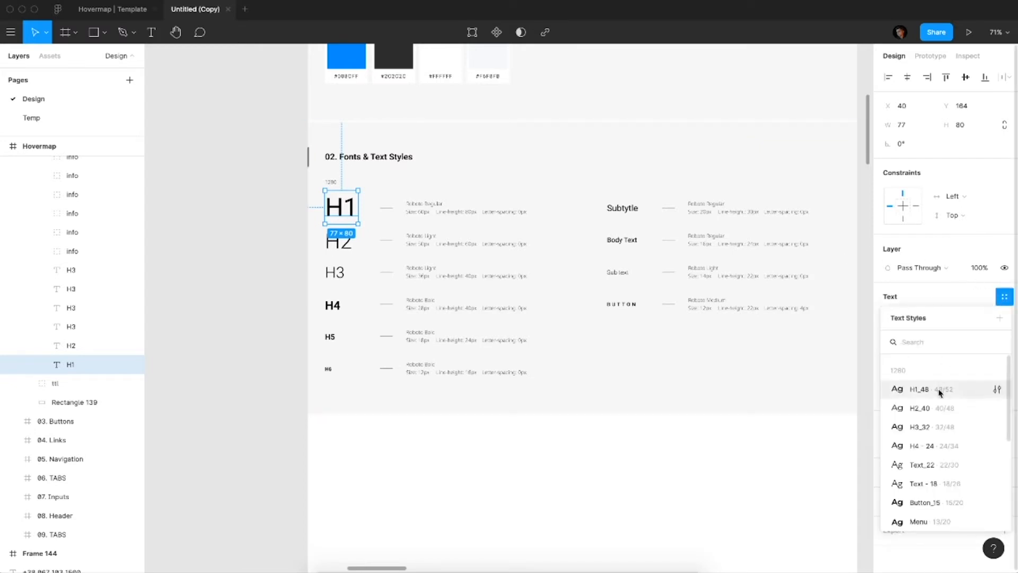
{"action": "left_click", "coordinate": [940, 390]}
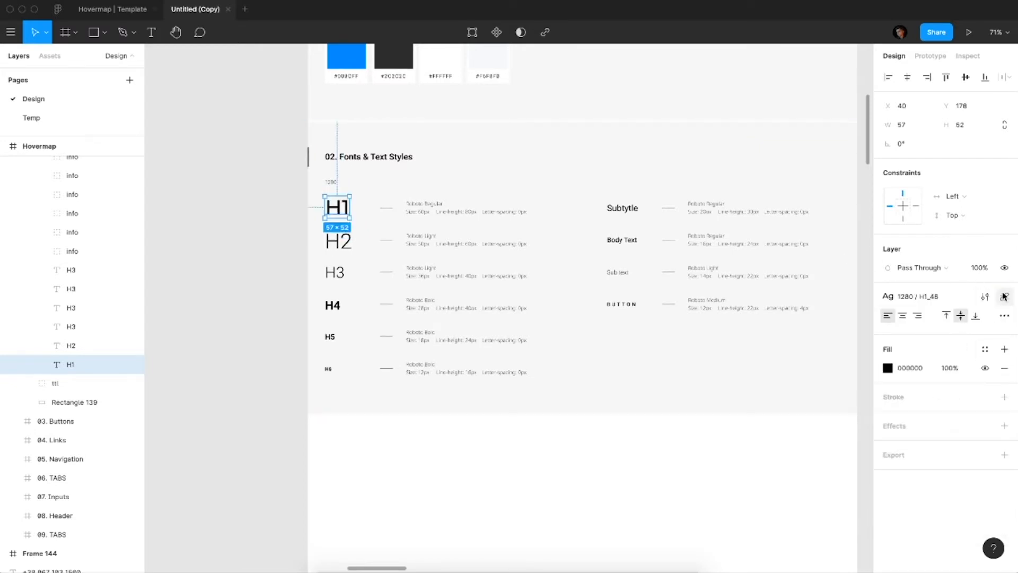
{"action": "left_click", "coordinate": [1004, 297]}
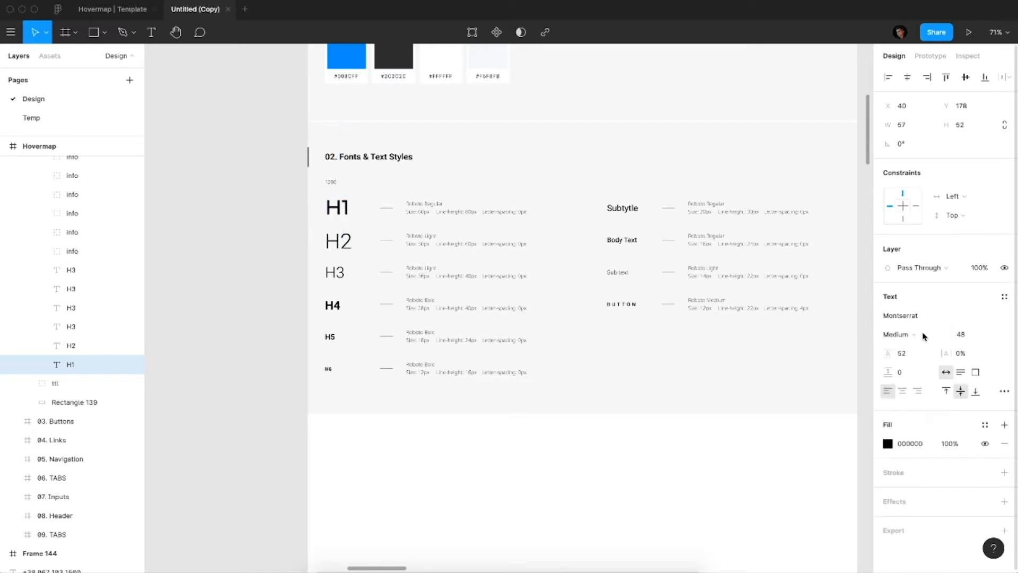
Step: Replace the font name in the H1 sample's description with Montserrat Medium, copying the font name from the sample's text properties
{"action": "left_click", "coordinate": [925, 317]}
{"action": "key", "text": "super+c"}
{"action": "scroll", "coordinate": [516, 165], "scroll_direction": "up", "scroll_amount": 3}
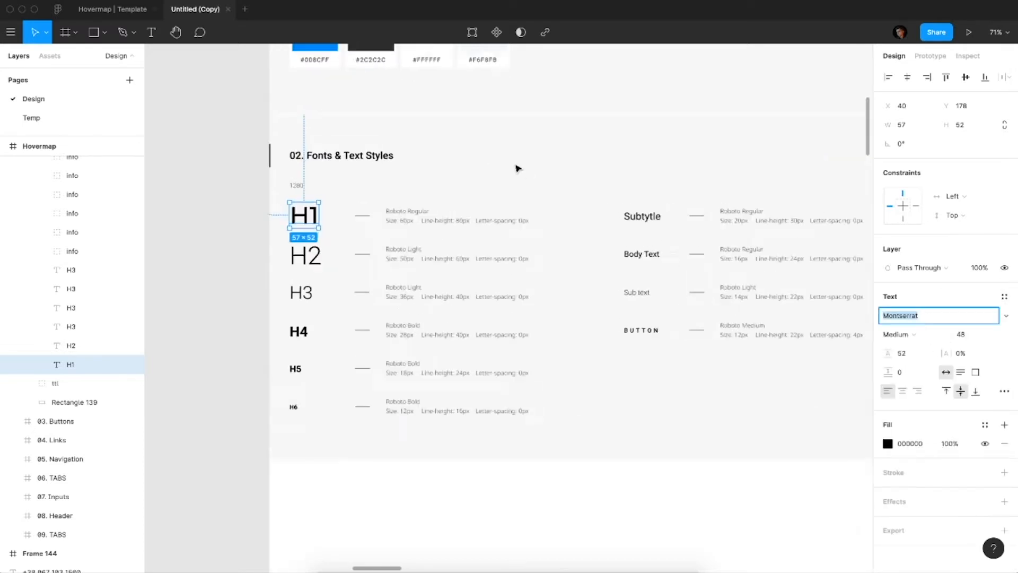
{"action": "double_click", "coordinate": [421, 221]}
{"action": "double_click", "coordinate": [400, 221]}
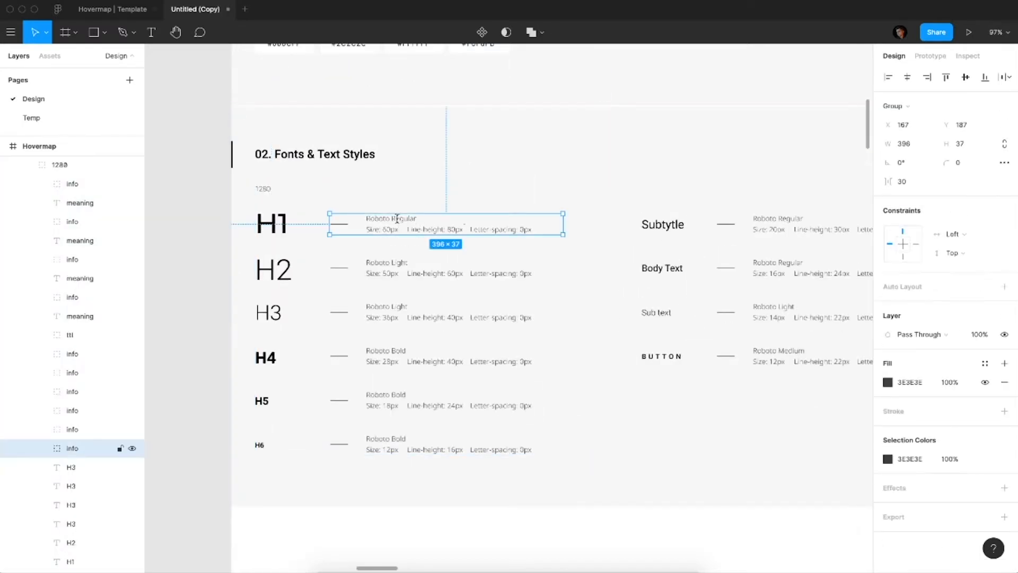
{"action": "double_click", "coordinate": [398, 220]}
{"action": "left_click_drag", "start_coordinate": [426, 216], "coordinate": [357, 216]}
{"action": "key", "text": "super+v"}
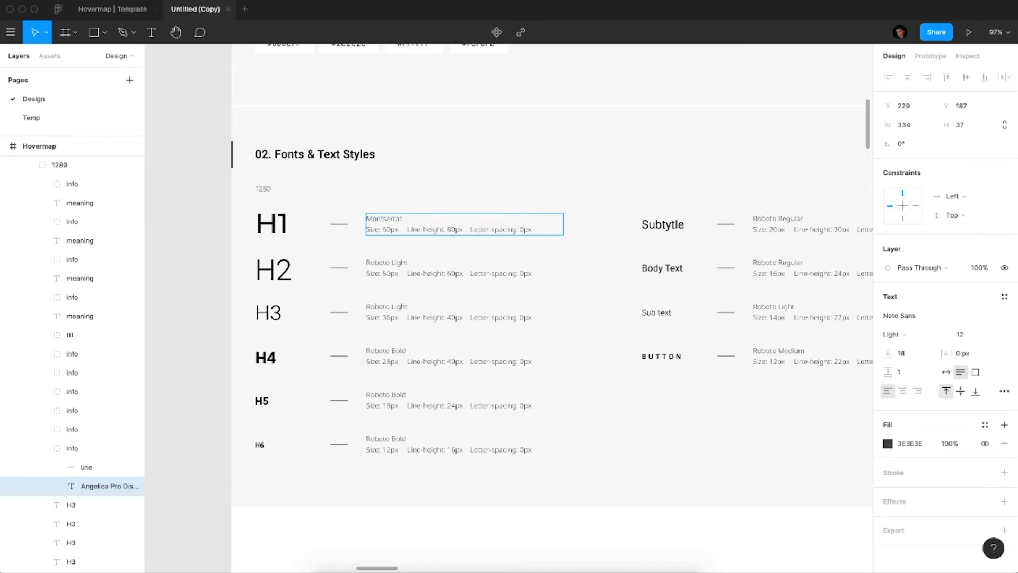
{"action": "left_click", "coordinate": [287, 228]}
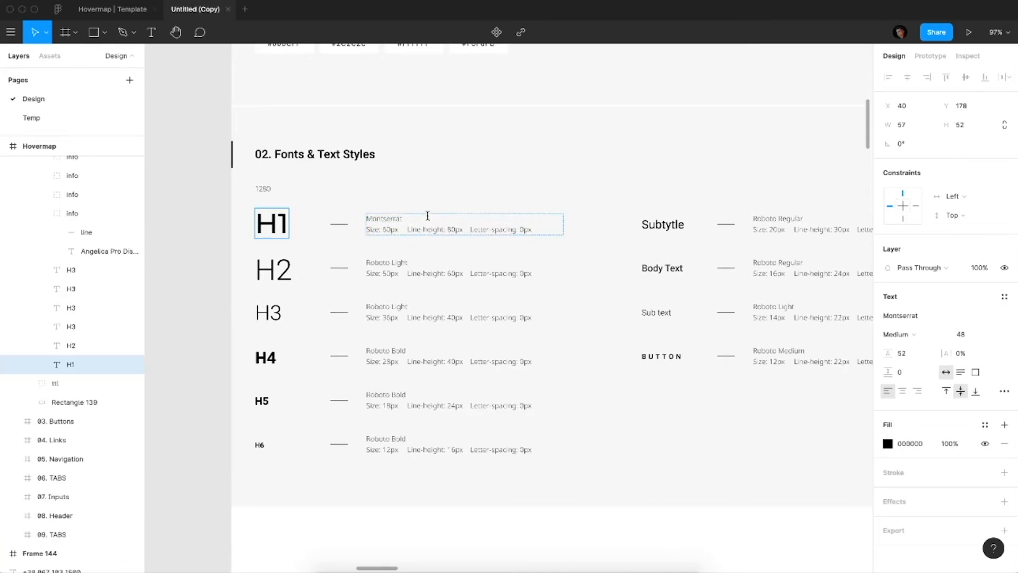
{"action": "double_click", "coordinate": [419, 216]}
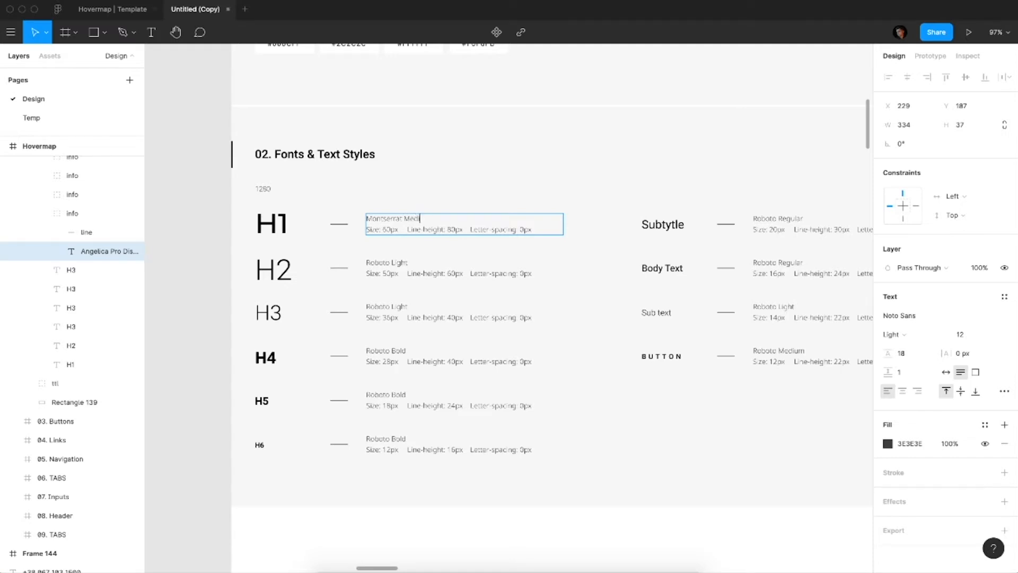
Step: Check the H1 sample's font size and set the size in its description to 48px
{"action": "left_click", "coordinate": [273, 224]}
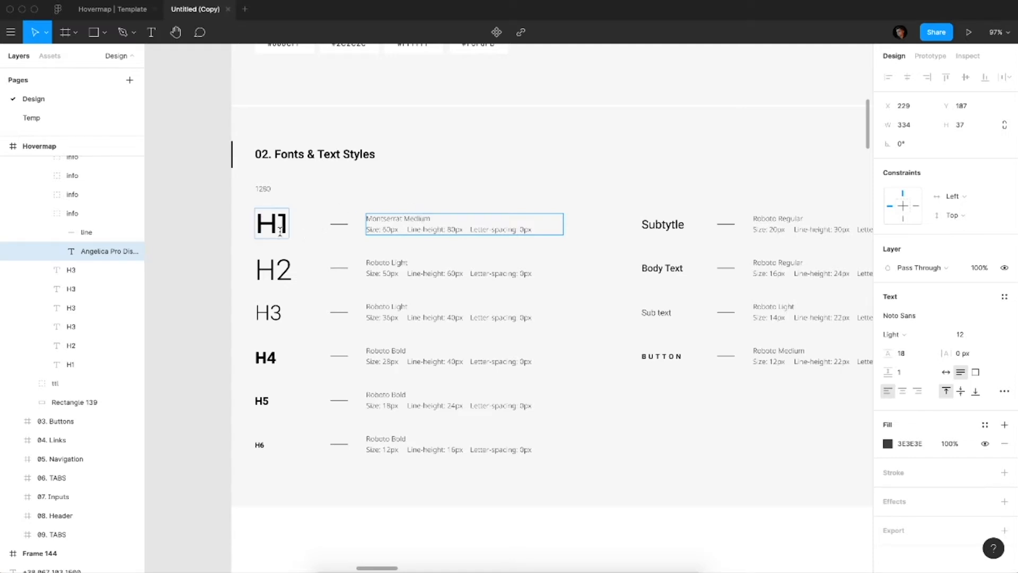
{"action": "left_click", "coordinate": [989, 321]}
{"action": "left_click", "coordinate": [961, 333]}
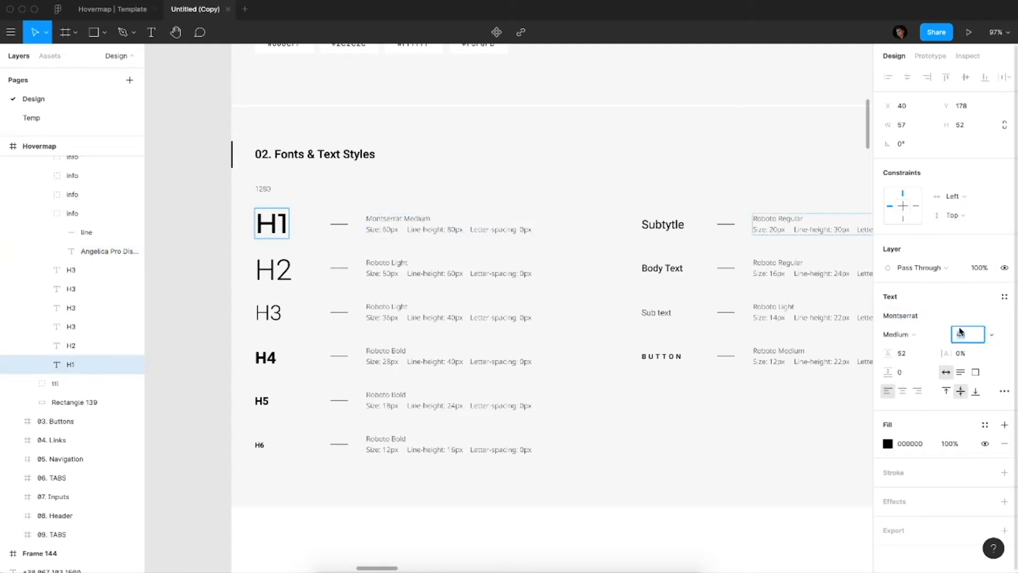
{"action": "left_click", "coordinate": [391, 227]}
{"action": "key", "text": "BackSpace"}
{"action": "key", "text": "BackSpace"}
{"action": "type", "text": "48"}
Step: Check the H1 sample's line height and set the line-height in its description to 52px
{"action": "left_click", "coordinate": [282, 229]}
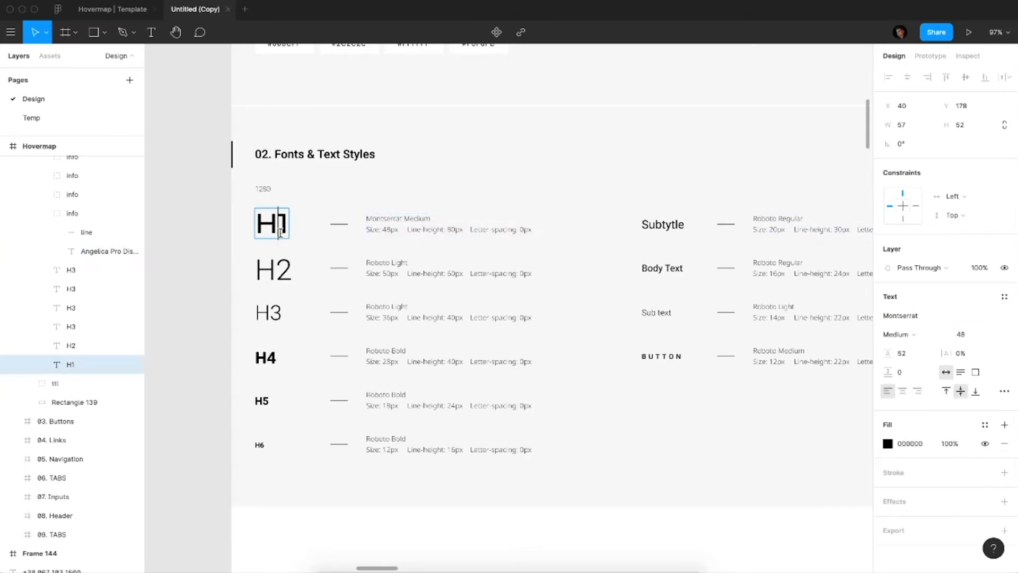
{"action": "double_click", "coordinate": [455, 230]}
{"action": "key", "text": "BackSpace"}
{"action": "key", "text": "BackSpace"}
{"action": "type", "text": "52"}
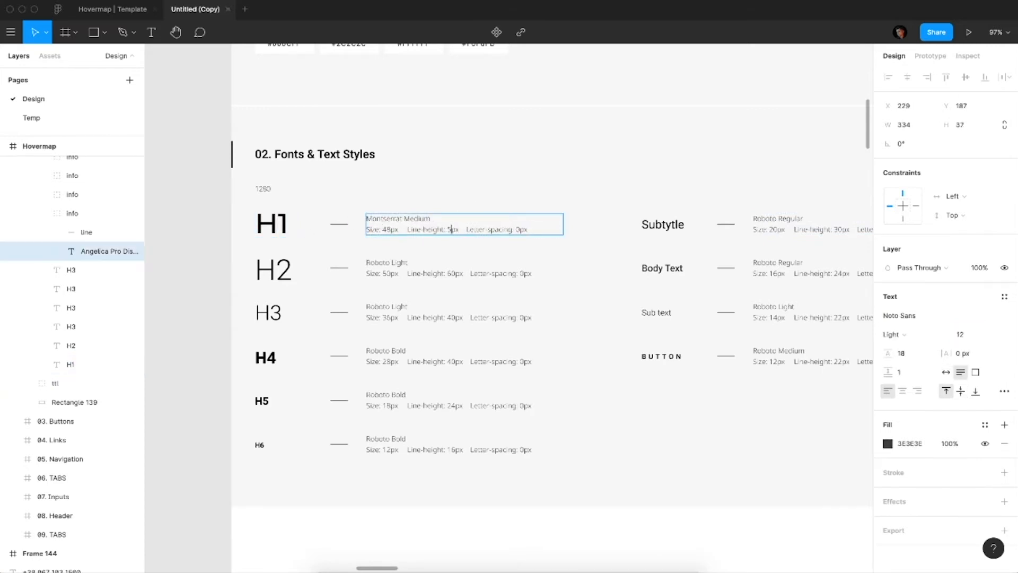
Step: Apply the 1280 / H2_40 text style to the H2 sample, detach it, and set its description's font name to Montserrat Regular
{"action": "left_click", "coordinate": [289, 265]}
{"action": "left_click", "coordinate": [1005, 297]}
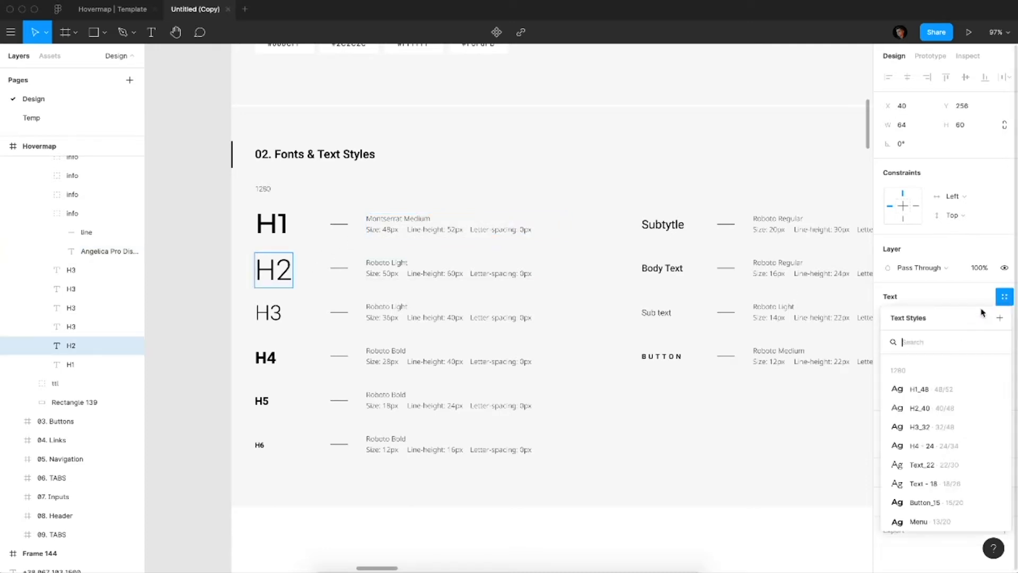
{"action": "left_click", "coordinate": [923, 409]}
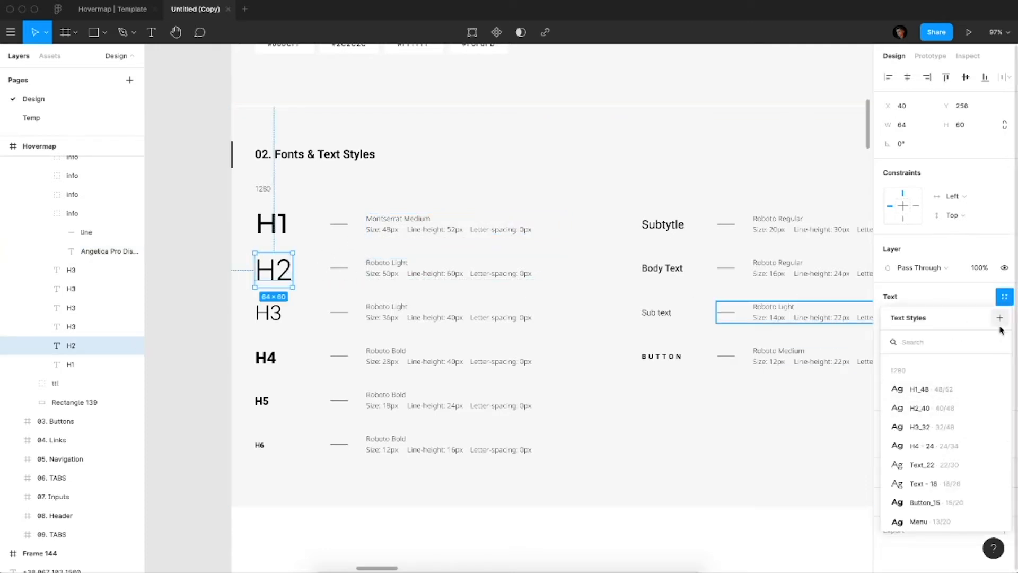
{"action": "key", "text": "Escape"}
{"action": "double_click", "coordinate": [393, 263]}
{"action": "triple_click", "coordinate": [393, 263]}
{"action": "type", "text": "Montserrat Regular"}
Step: Set the size to 40px and the line-height to 48px in the H2 sample's description
{"action": "left_click", "coordinate": [272, 271]}
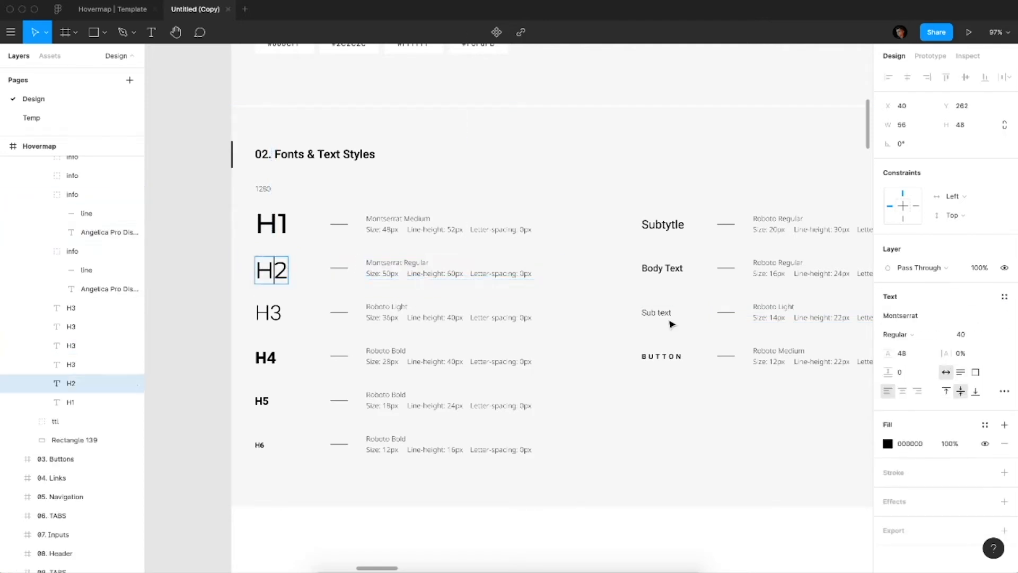
{"action": "double_click", "coordinate": [387, 273]}
{"action": "type", "text": "40"}
{"action": "double_click", "coordinate": [452, 273]}
{"action": "type", "text": "48"}
Step: Apply the 1280 / H3_32 text style to the H3 sample and detach the style
{"action": "left_click", "coordinate": [269, 313]}
{"action": "left_click", "coordinate": [1004, 297]}
{"action": "left_click", "coordinate": [924, 427]}
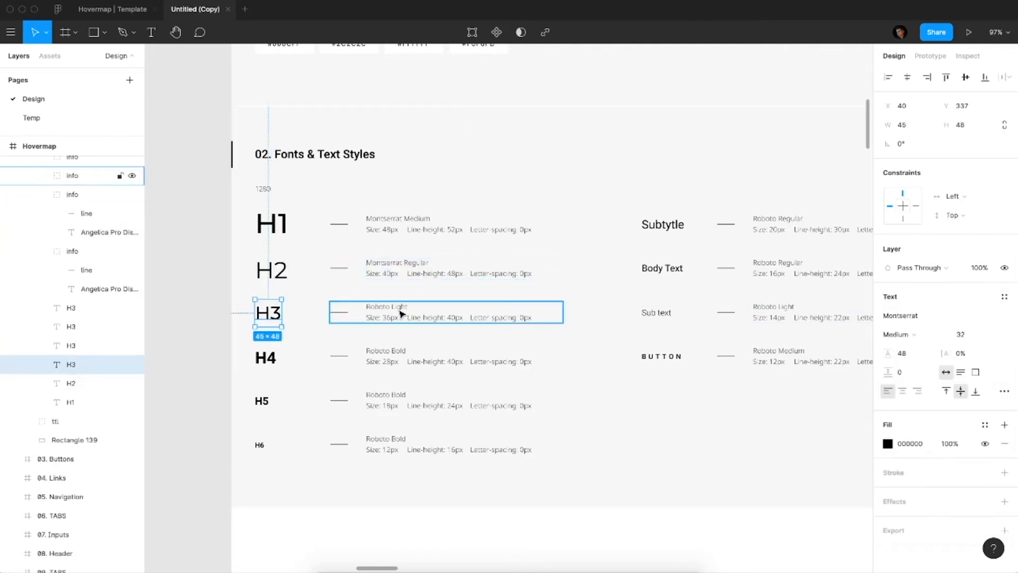
Step: Replace the font name in the H3 sample's description with Montserrat Medium
{"action": "double_click", "coordinate": [396, 308]}
{"action": "triple_click", "coordinate": [395, 308]}
{"action": "type", "text": "Montserrat Regular"}
{"action": "left_click", "coordinate": [270, 313]}
{"action": "double_click", "coordinate": [416, 308]}
{"action": "type", "text": "Medium"}
Step: Set the size to 32px and the line-height to 48px in the H3 sample's description
{"action": "left_click", "coordinate": [270, 313]}
{"action": "double_click", "coordinate": [387, 317]}
{"action": "type", "text": "32"}
{"action": "double_click", "coordinate": [452, 318]}
{"action": "type", "text": "48"}
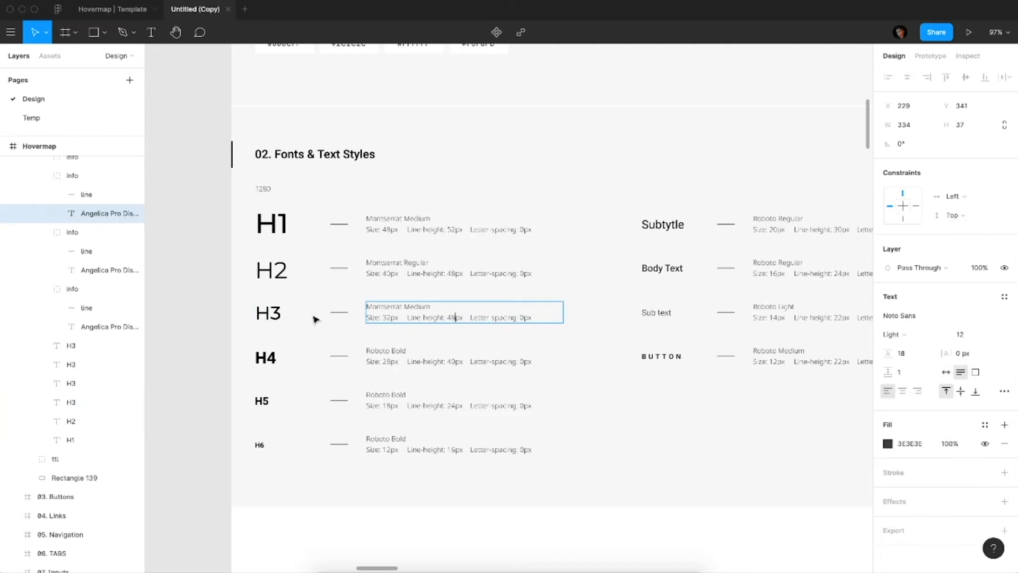
Step: Apply the 1280 / H4 - 24 text style to the H4 sample, detach it, and set its description's font name to Montserrat Medium
{"action": "left_click", "coordinate": [258, 329]}
{"action": "left_click", "coordinate": [1005, 296]}
{"action": "triple_click", "coordinate": [397, 323]}
{"action": "type", "text": "Montserrat RegularMedium"}
Step: Set the size to 24px and the line-height to 34px in the H4 sample's description
{"action": "left_click", "coordinate": [258, 329]}
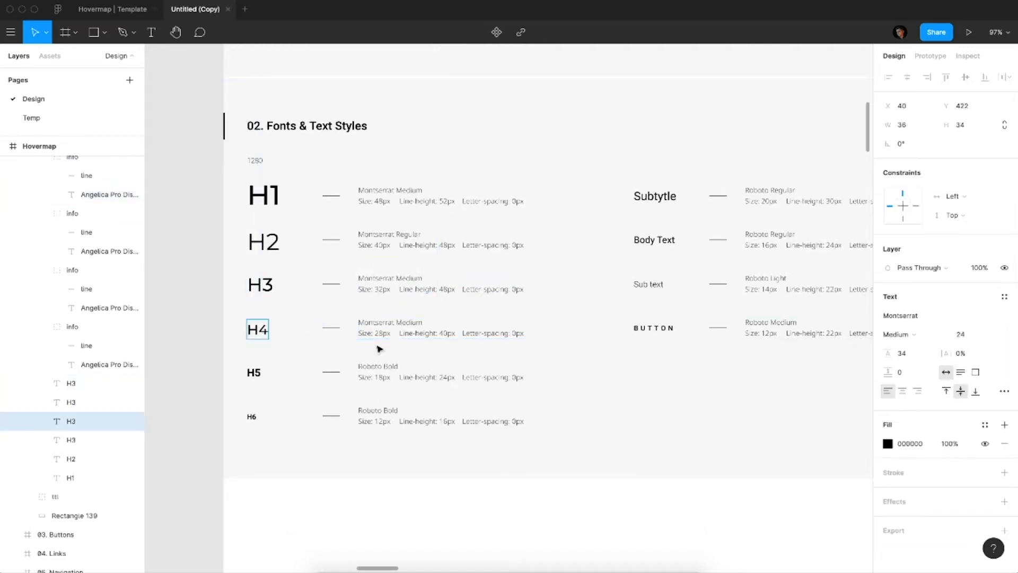
{"action": "double_click", "coordinate": [379, 334]}
{"action": "type", "text": "24"}
{"action": "double_click", "coordinate": [444, 333]}
{"action": "type", "text": "34"}
Step: Apply the 1280 / H5 - 20 text style to the H5 sample, detach it, and set its description's font name to Circe Regular
{"action": "left_click", "coordinate": [254, 372]}
{"action": "left_click", "coordinate": [1004, 297]}
{"action": "left_click", "coordinate": [938, 478]}
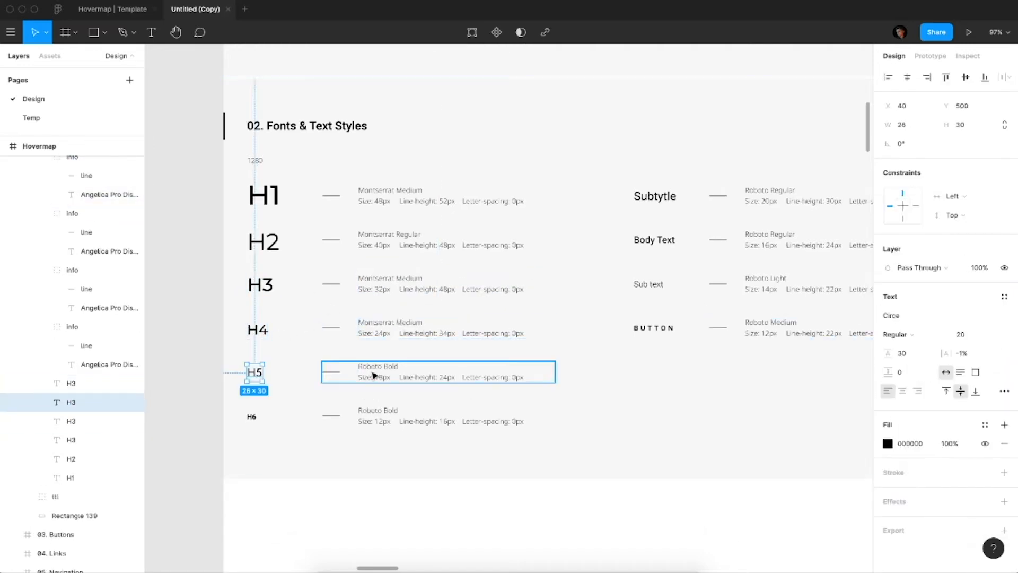
{"action": "triple_click", "coordinate": [373, 368]}
{"action": "type", "text": "Circe Regular"}
Step: Set size 20px, line-height 30px and letter-spacing -1px in the H5 sample's description
{"action": "left_click", "coordinate": [254, 372]}
{"action": "double_click", "coordinate": [378, 377]}
{"action": "type", "text": "20"}
{"action": "double_click", "coordinate": [444, 377]}
{"action": "type", "text": "30"}
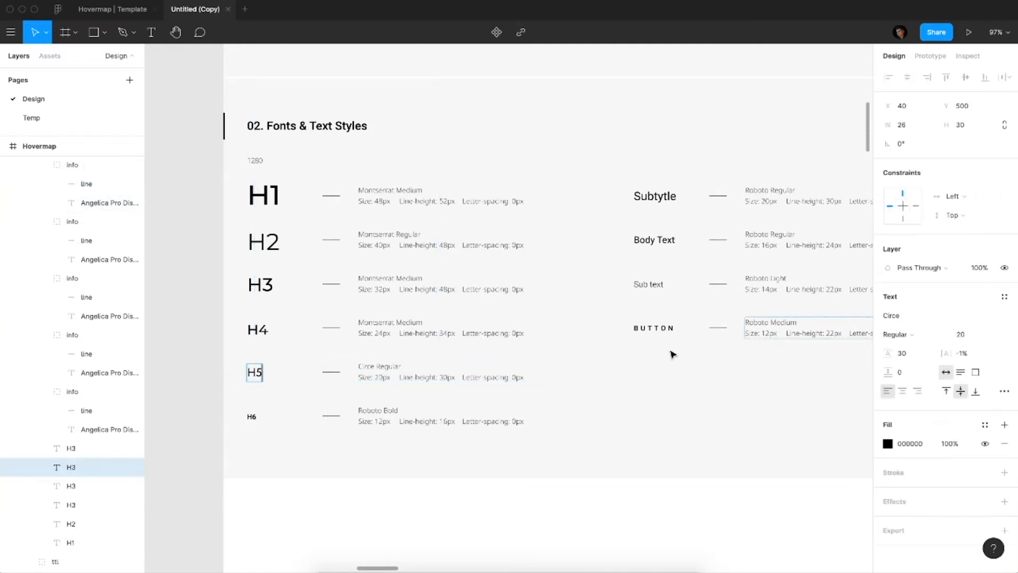
Step: Apply the 1280 / H6 16 text style to the H6 sample and set its description's font name to Montserrat Meddium
{"action": "left_click", "coordinate": [253, 417]}
{"action": "left_click", "coordinate": [1004, 297]}
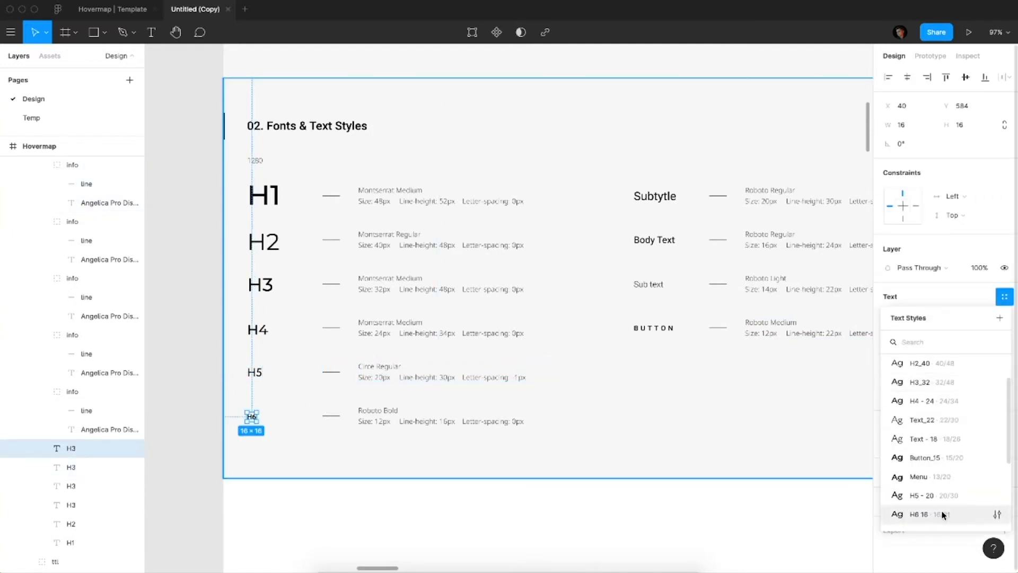
{"action": "left_click", "coordinate": [943, 513]}
{"action": "triple_click", "coordinate": [381, 411]}
{"action": "type", "text": "Montserrat Meddium"}
Step: Set the size to 16px and the line-height to 21px in the H6 sample's description
{"action": "left_click", "coordinate": [255, 417]}
{"action": "double_click", "coordinate": [379, 421]}
{"action": "type", "text": "16"}
{"action": "double_click", "coordinate": [447, 422]}
{"action": "type", "text": "21"}
Step: Apply the 1280 / Text_22 text style to the Subtytle sample, detach it, and set its description's font name to Circe Light
{"action": "left_click", "coordinate": [655, 196]}
{"action": "left_click", "coordinate": [1004, 296]}
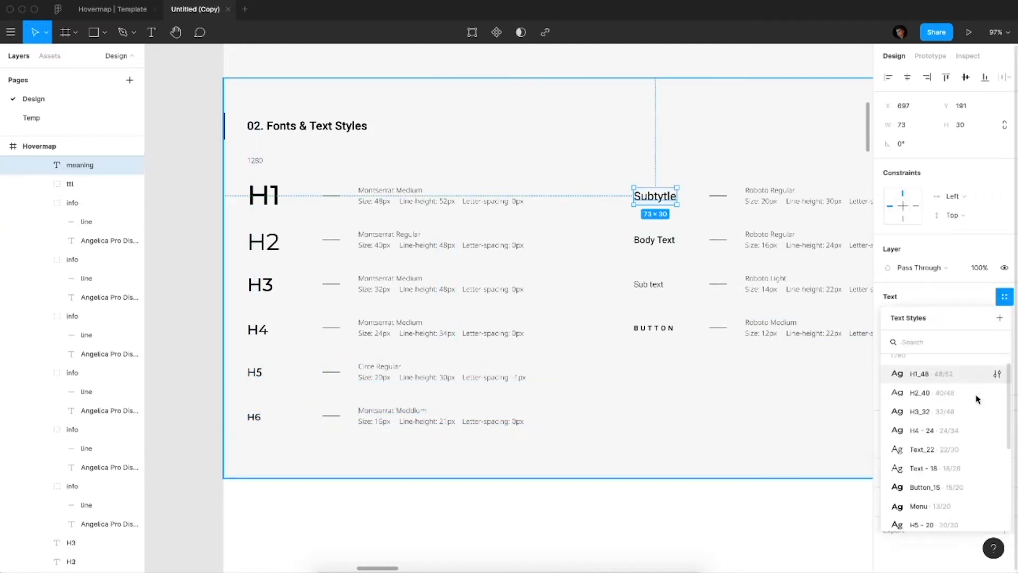
{"action": "left_click", "coordinate": [943, 450]}
{"action": "left_click", "coordinate": [930, 316]}
{"action": "triple_click", "coordinate": [769, 191]}
{"action": "type", "text": "Circe Light"}
Step: Set the size to 22px and the letter-spacing to -1px in the Subtytle sample's description
{"action": "left_click", "coordinate": [656, 197]}
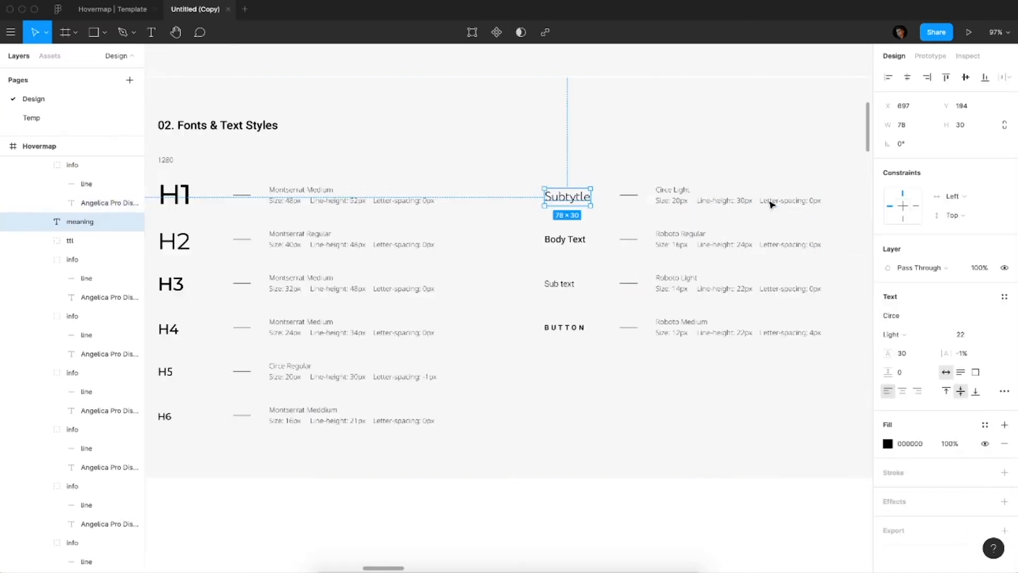
{"action": "double_click", "coordinate": [678, 201]}
{"action": "type", "text": "22"}
{"action": "double_click", "coordinate": [812, 201]}
{"action": "type", "text": "-1"}
Step: Apply the 1280 / Text - 18 text style to the Body Text sample and set its description's font name to Circe Light
{"action": "left_click", "coordinate": [566, 240]}
{"action": "left_click", "coordinate": [1004, 297]}
{"action": "left_click", "coordinate": [932, 449]}
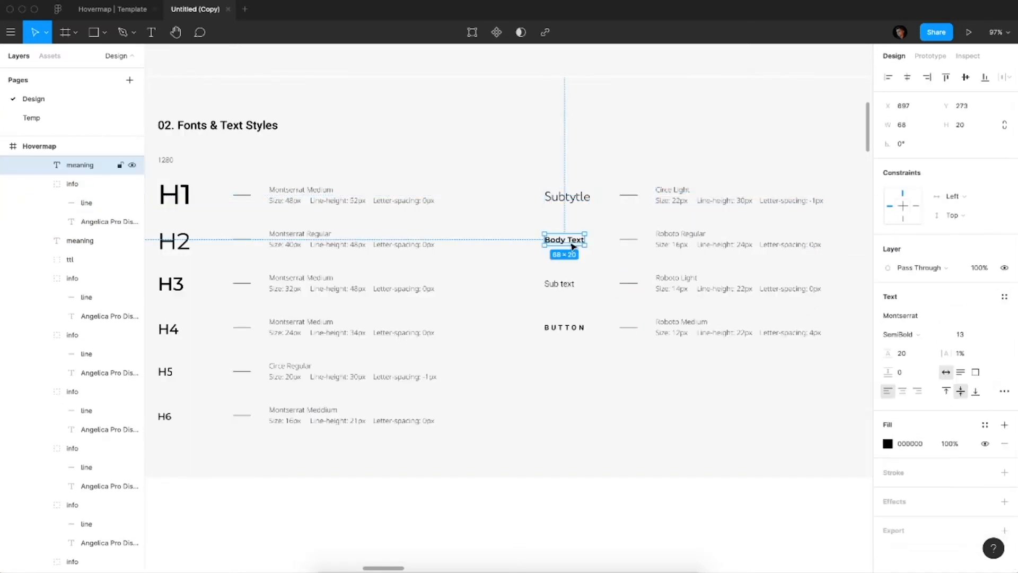
{"action": "left_click", "coordinate": [1004, 297]}
{"action": "double_click", "coordinate": [681, 236]}
{"action": "triple_click", "coordinate": [681, 235]}
{"action": "type", "text": "Circe Light"}
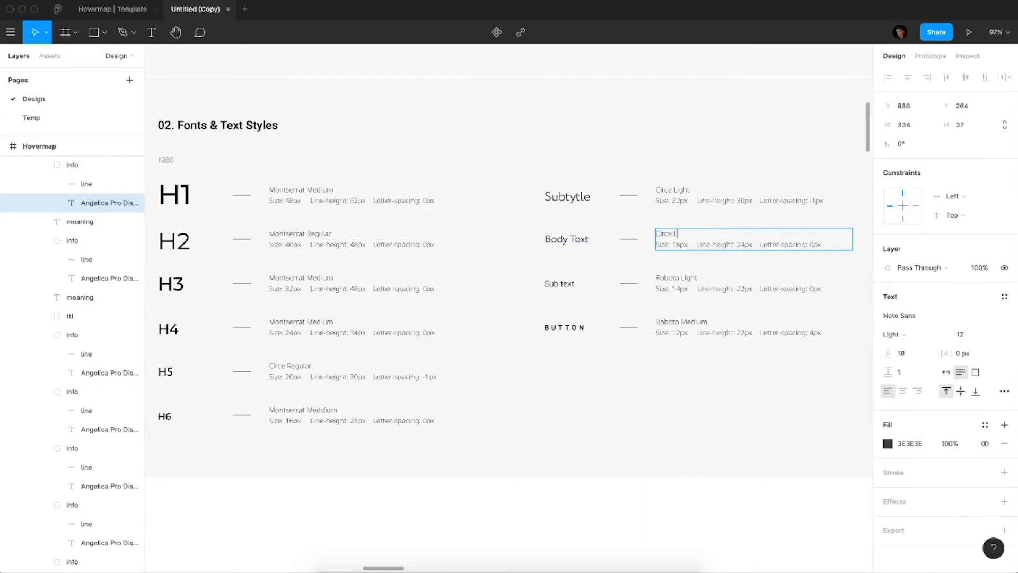
Step: Set size 18px, line-height 26px and letter-spacing -1px in the Body Text sample's description
{"action": "left_click", "coordinate": [680, 244]}
{"action": "key", "text": "BackSpace"}
{"action": "type", "text": "8"}
{"action": "key", "text": "Delete"}
Step: Apply the 1280 / Menu text style to the Sub text sample, detach the style, and change the sample's wording to Menu
{"action": "left_click", "coordinate": [559, 284]}
{"action": "left_click", "coordinate": [1004, 297]}
{"action": "left_click", "coordinate": [884, 314]}
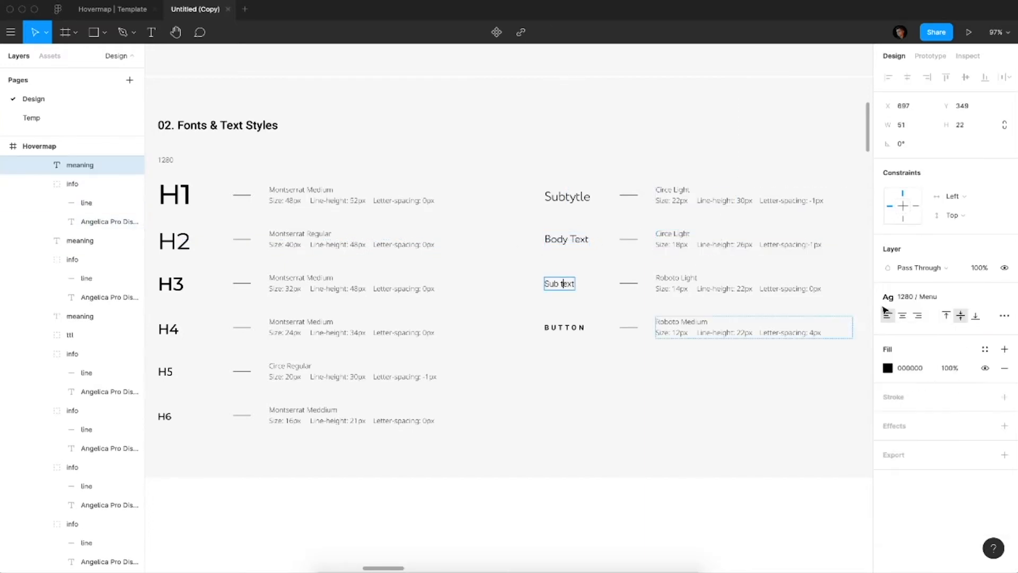
{"action": "left_click", "coordinate": [1005, 297]}
{"action": "double_click", "coordinate": [559, 284]}
{"action": "type", "text": "Menu"}
Step: Update the Menu sample's description to Montserrat SemiBold, size 13px, line-height 20px and letter-spacing 1px
{"action": "left_click", "coordinate": [675, 287]}
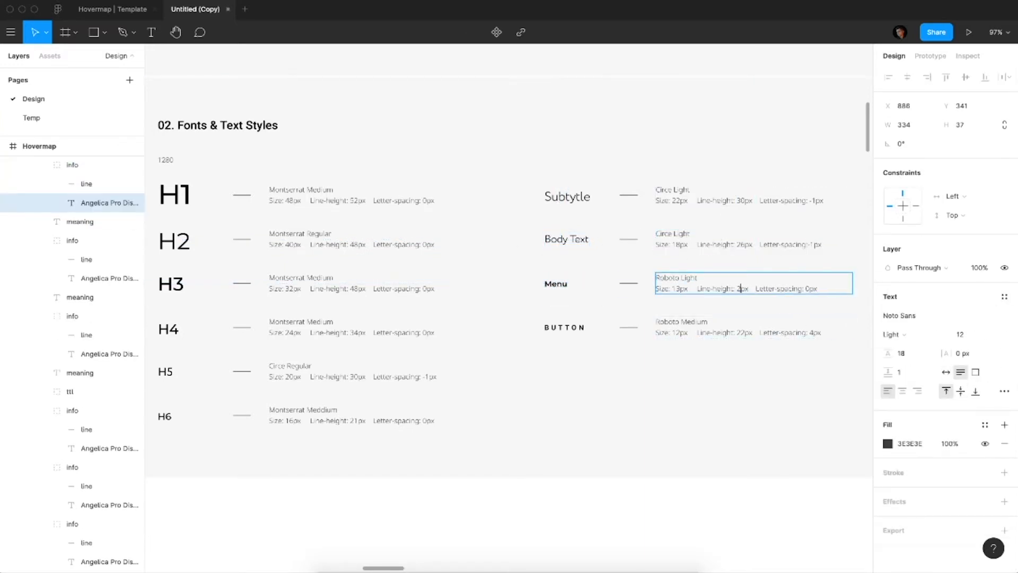
{"action": "triple_click", "coordinate": [676, 277]}
{"action": "type", "text": "old"}
{"action": "left_click", "coordinate": [556, 284]}
{"action": "double_click", "coordinate": [813, 289]}
{"action": "type", "text": "1"}
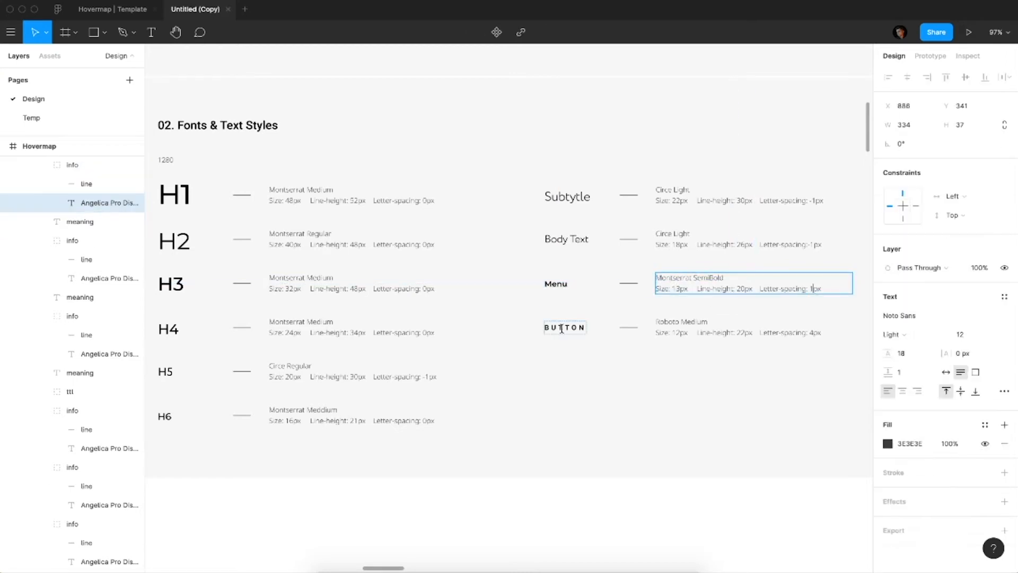
Step: Apply the 1280 / Button_15 text style to the BUTTON sample and set its description's font name to Montserrat SemiBold
{"action": "left_click", "coordinate": [563, 328]}
{"action": "left_click", "coordinate": [1004, 297]}
{"action": "left_click", "coordinate": [928, 436]}
{"action": "left_click", "coordinate": [884, 316]}
{"action": "left_click", "coordinate": [711, 323]}
{"action": "triple_click", "coordinate": [656, 320]}
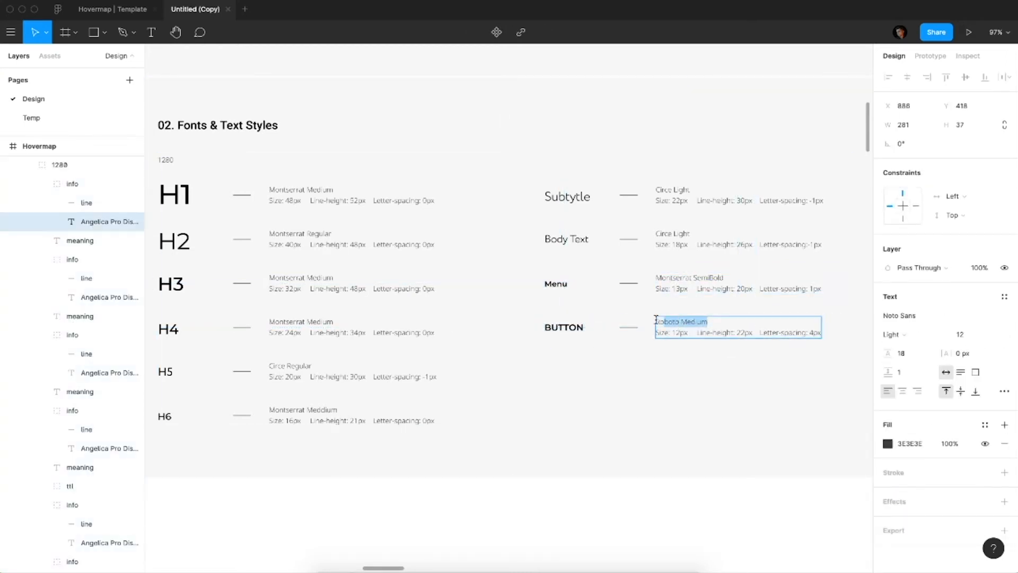
{"action": "type", "text": "Montserrat SemiBold"}
Step: Set size 15px, line-height 20px and letter-spacing 0.08px in the BUTTON sample's description
{"action": "double_click", "coordinate": [564, 328]}
{"action": "double_click", "coordinate": [740, 333]}
{"action": "type", "text": "20"}
{"action": "double_click", "coordinate": [572, 326]}
{"action": "double_click", "coordinate": [812, 333]}
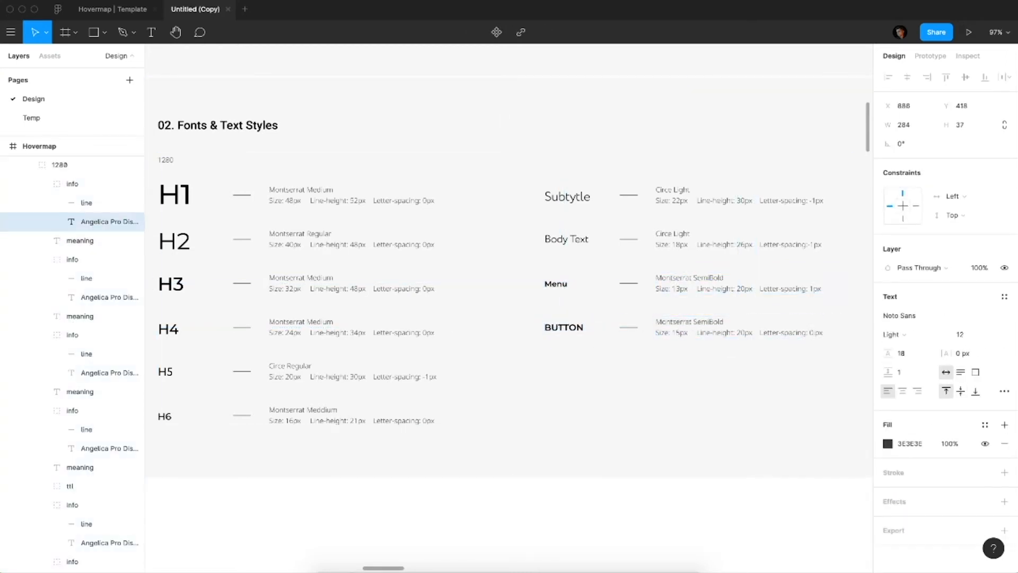
{"action": "type", "text": "0.08"}
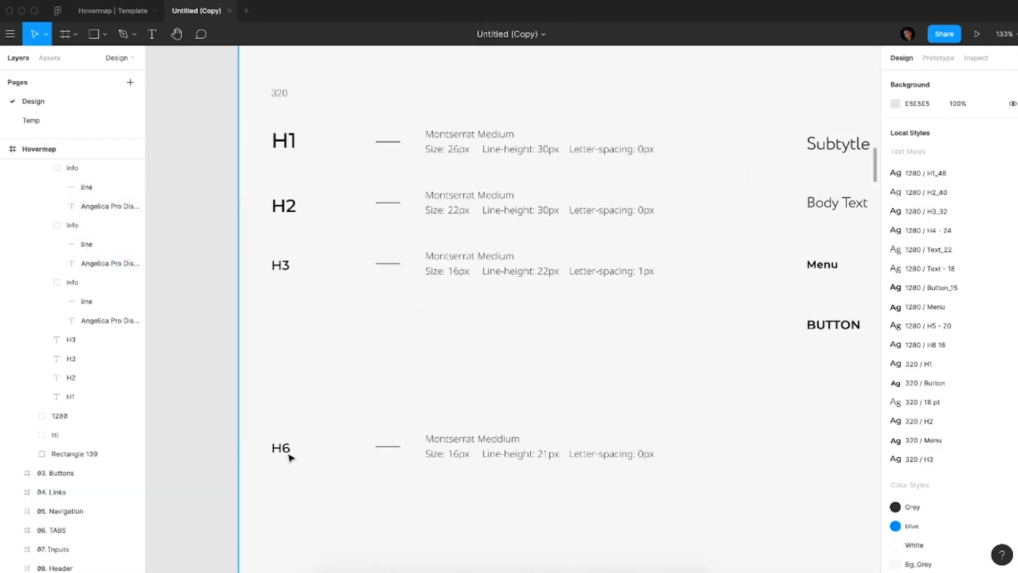
Step: Delete the H6 sample and its description from the 320 group
{"action": "left_click", "coordinate": [284, 448]}
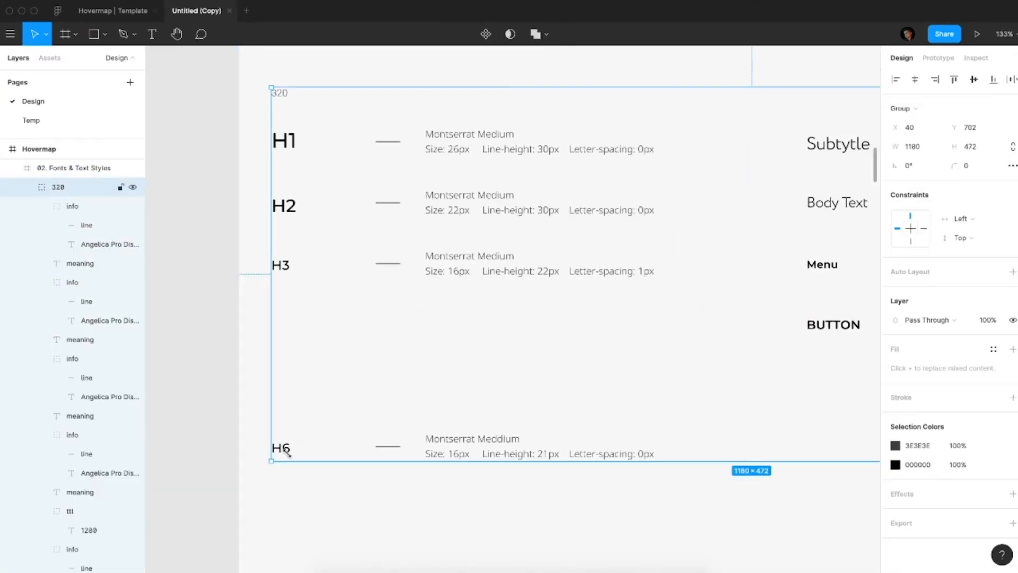
{"action": "left_click", "coordinate": [283, 448]}
{"action": "left_click", "coordinate": [391, 444], "text": "shift"}
{"action": "key", "text": "Delete"}
{"action": "scroll", "coordinate": [393, 445], "scroll_direction": "right", "scroll_amount": 5}
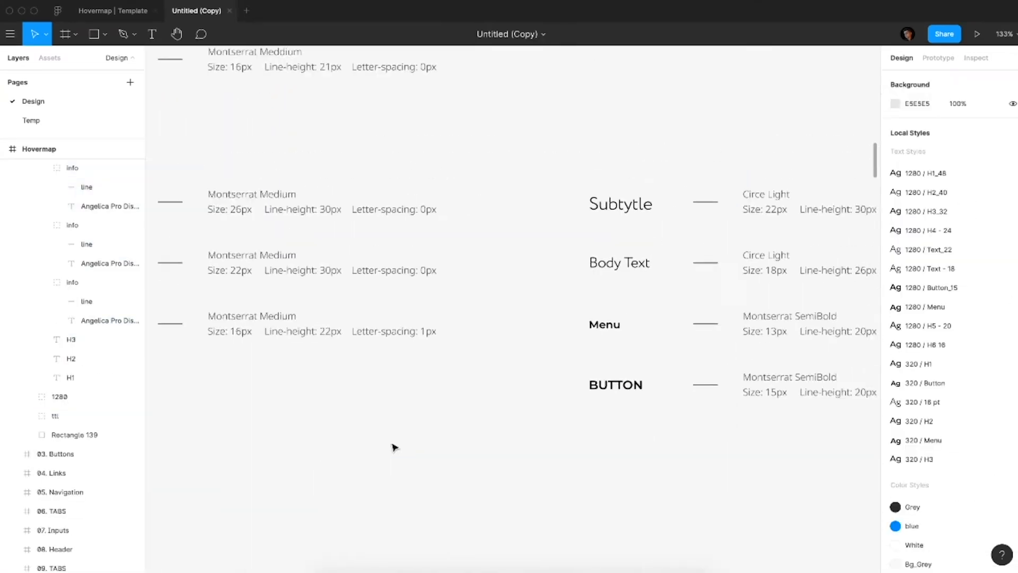
{"action": "scroll", "coordinate": [679, 239], "scroll_direction": "right", "scroll_amount": 3}
{"action": "key", "text": "super+Tab"}
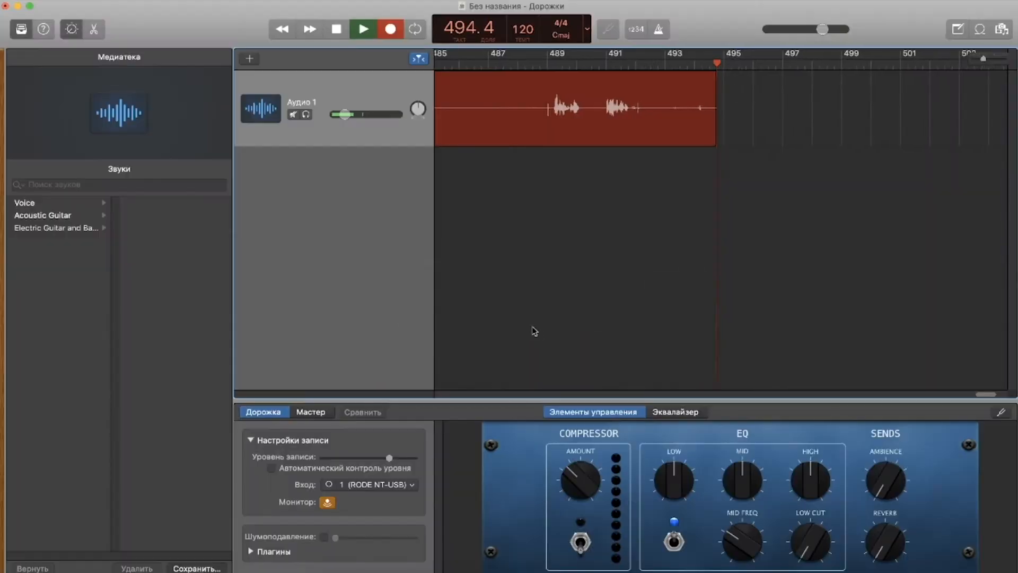
{"action": "key", "text": "super+Tab"}
{"action": "scroll", "coordinate": [563, 319], "scroll_direction": "right", "scroll_amount": 4}
{"action": "key", "text": "super+Tab"}
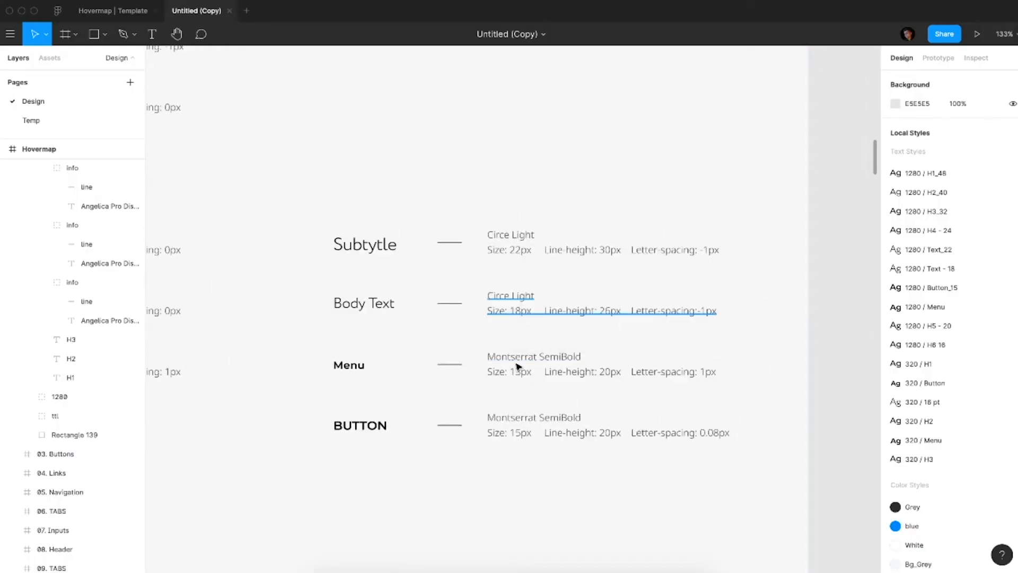
{"action": "key", "text": "super+Tab"}
Step: Check the available 320 text styles for the Subtytle sample, and delete the sample with its description from the 320 group
{"action": "left_click", "coordinate": [389, 244]}
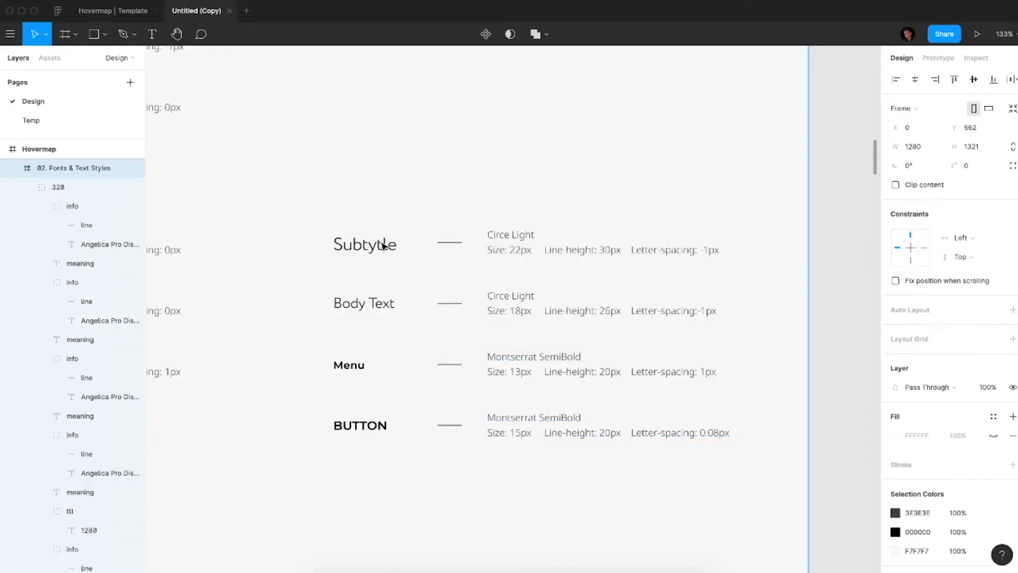
{"action": "scroll", "coordinate": [385, 244], "scroll_direction": "left", "scroll_amount": 2}
{"action": "key", "text": "Escape"}
{"action": "left_click", "coordinate": [1012, 300]}
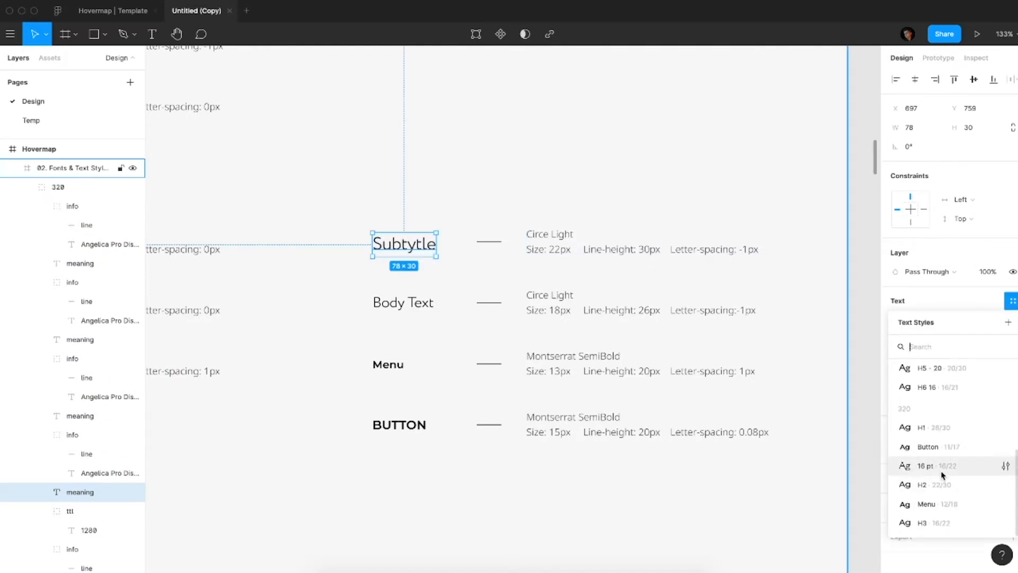
{"action": "left_click", "coordinate": [625, 243], "text": "shift"}
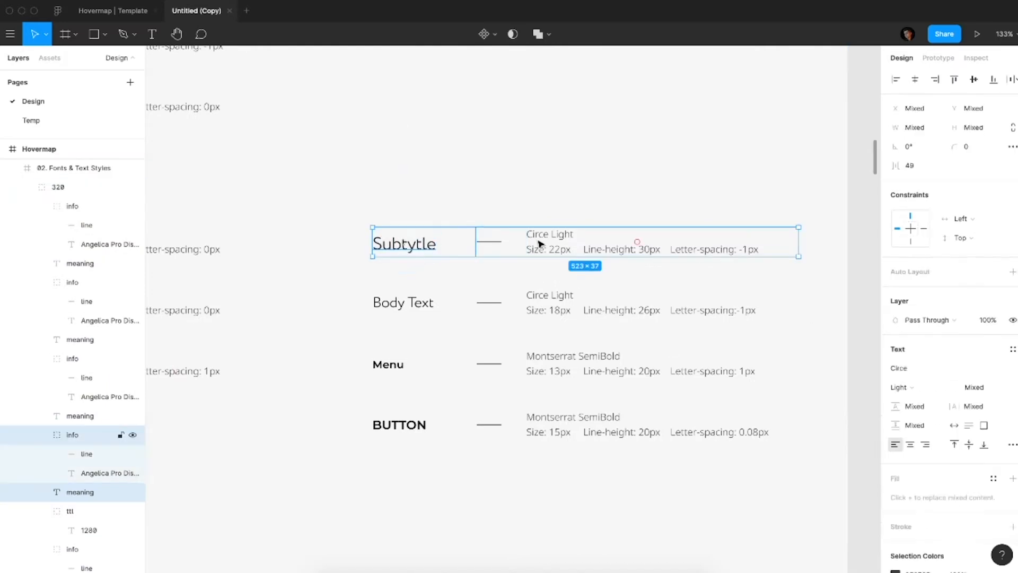
{"action": "key", "text": "Delete"}
Step: Move the Body Text, Menu and BUTTON samples of the 320 group with their descriptions up about 77 px into the empty Subtytle row
{"action": "left_click", "coordinate": [404, 309]}
{"action": "left_click", "coordinate": [403, 309]}
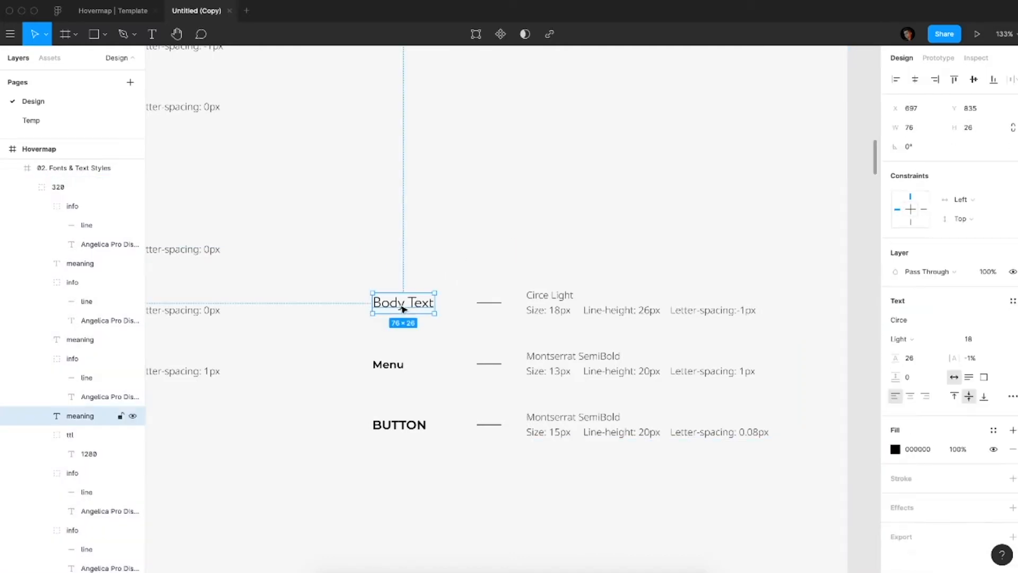
{"action": "left_click", "coordinate": [575, 295], "text": "shift"}
{"action": "left_click", "coordinate": [552, 366], "text": "shift"}
{"action": "left_click", "coordinate": [389, 365], "text": "shift"}
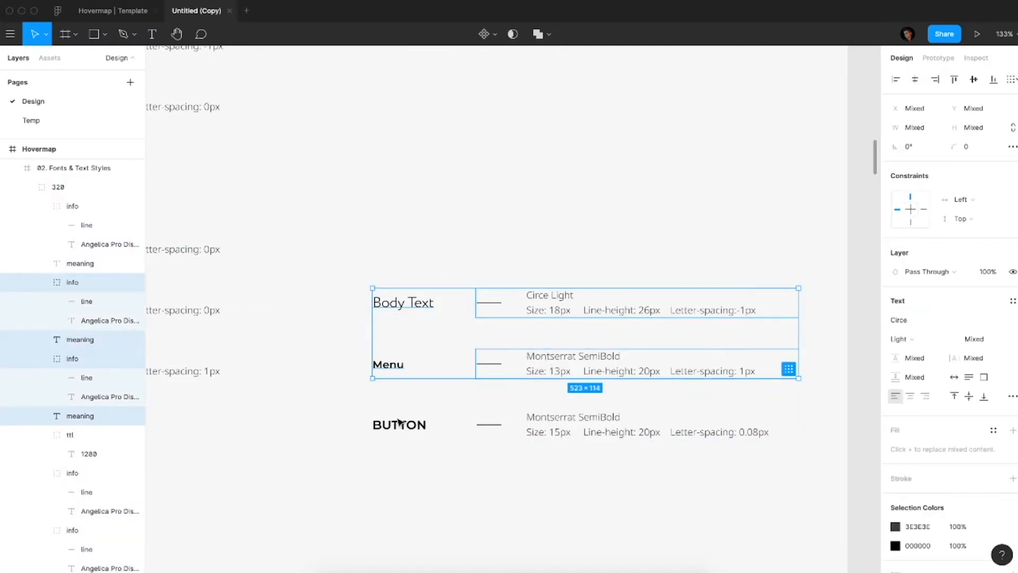
{"action": "left_click", "coordinate": [399, 424], "text": "shift"}
{"action": "left_click", "coordinate": [552, 421], "text": "shift"}
{"action": "left_click_drag", "start_coordinate": [553, 421], "coordinate": [557, 363]}
Step: Apply the 320 / 16 pt text style to the 320 group's Body Text sample and detach the style
{"action": "left_click", "coordinate": [426, 253]}
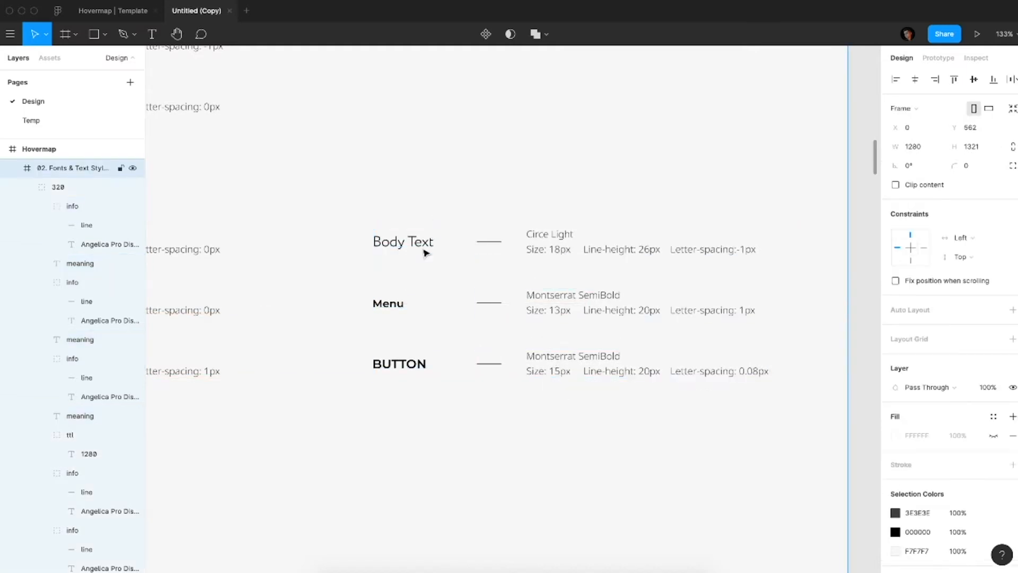
{"action": "double_click", "coordinate": [424, 246]}
{"action": "double_click", "coordinate": [423, 244]}
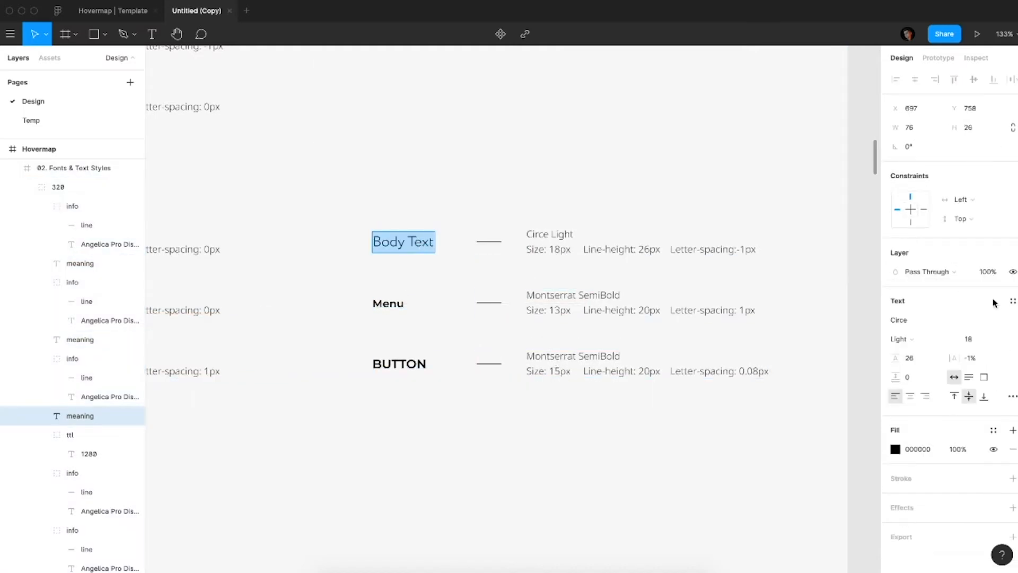
{"action": "left_click", "coordinate": [1013, 302]}
{"action": "scroll", "coordinate": [961, 420], "scroll_direction": "down", "scroll_amount": 4}
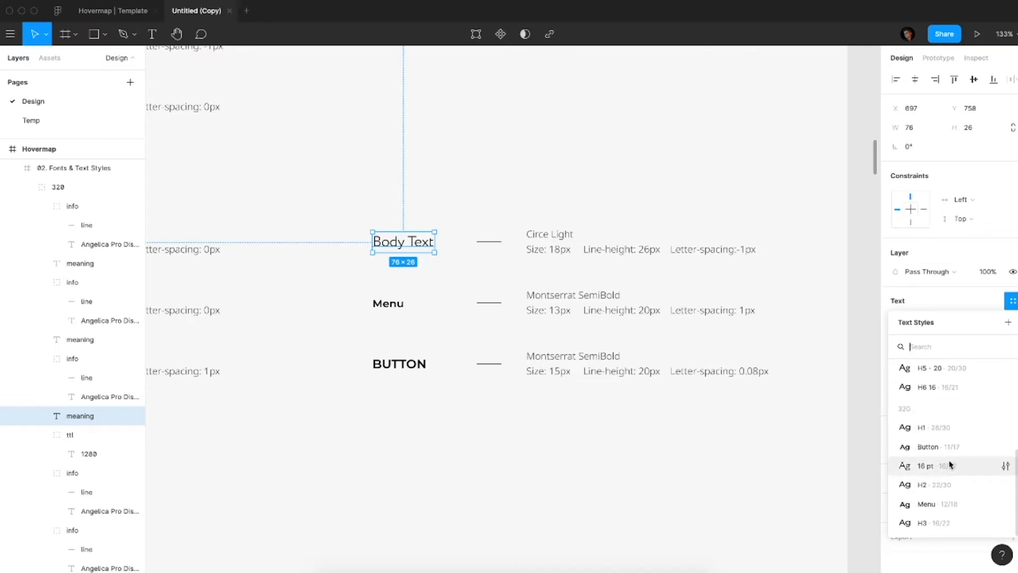
{"action": "left_click", "coordinate": [950, 465]}
{"action": "left_click", "coordinate": [1012, 301]}
Step: Set the size to 16px and the line-height to 22px in the 320 group's Body Text description
{"action": "double_click", "coordinate": [561, 247]}
{"action": "left_click_drag", "start_coordinate": [560, 249], "coordinate": [550, 249]}
{"action": "type", "text": "16"}
{"action": "left_click_drag", "start_coordinate": [649, 249], "coordinate": [639, 249]}
{"action": "type", "text": "22"}
Step: Apply the 320 / Menu text style to the 320 group's Menu sample and detach the style
{"action": "left_click", "coordinate": [390, 303]}
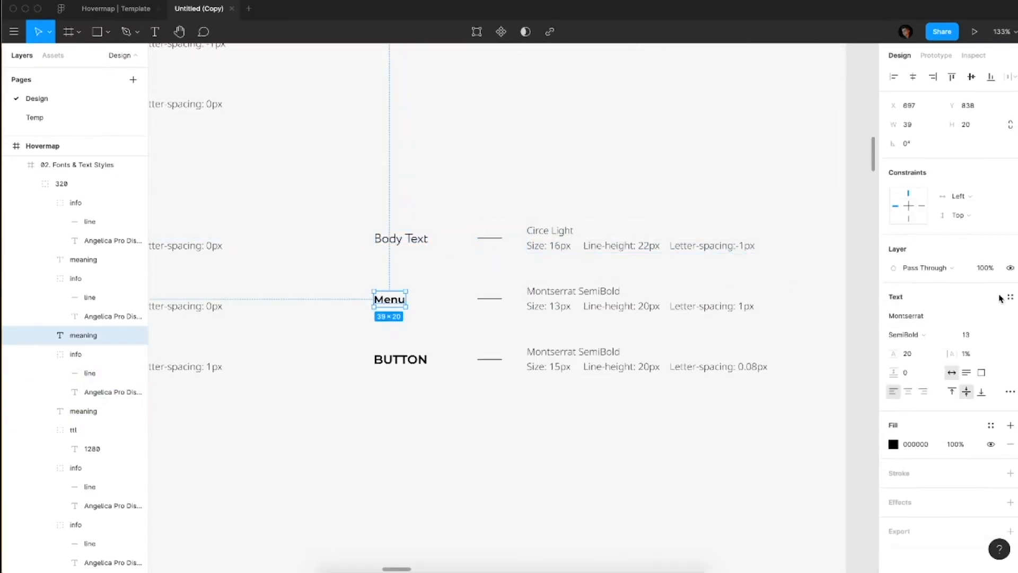
{"action": "left_click", "coordinate": [1010, 297]}
{"action": "left_click", "coordinate": [947, 480]}
{"action": "left_click", "coordinate": [1012, 296]}
Step: Set the size to 12px and the line-height to 18 in the 320 group's Menu description
{"action": "double_click", "coordinate": [561, 306]}
{"action": "left_click_drag", "start_coordinate": [560, 306], "coordinate": [550, 306]}
{"action": "type", "text": "18"}
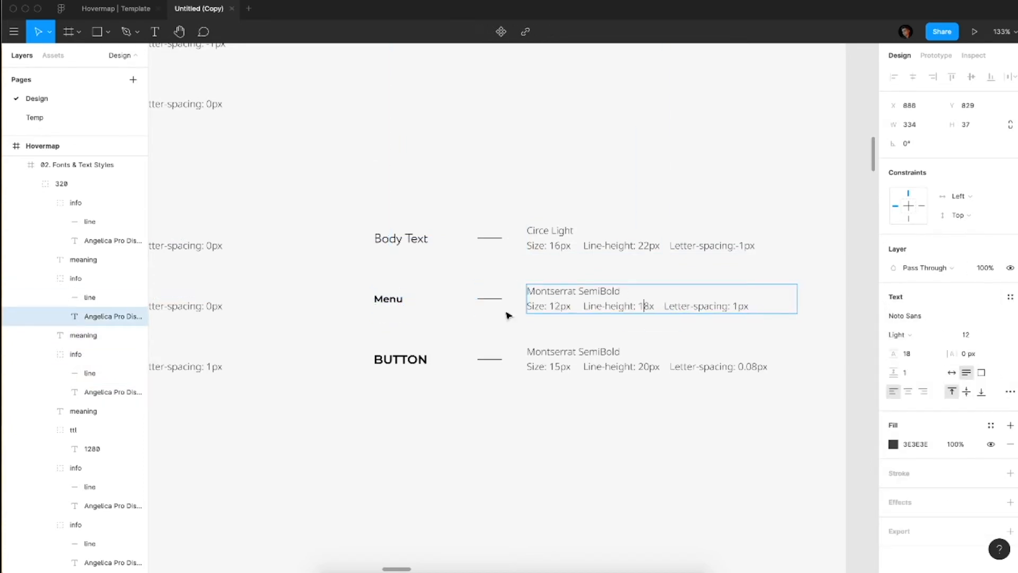
{"action": "left_click", "coordinate": [390, 301]}
Step: Apply the 320 / Button text style to the 320 group's BUTTON sample, detach it, and open its type details
{"action": "left_click", "coordinate": [399, 361]}
{"action": "left_click", "coordinate": [1011, 298]}
{"action": "scroll", "coordinate": [950, 456], "scroll_direction": "down", "scroll_amount": 4}
{"action": "left_click", "coordinate": [947, 444]}
{"action": "left_click", "coordinate": [1010, 313]}
{"action": "left_click", "coordinate": [1011, 298]}
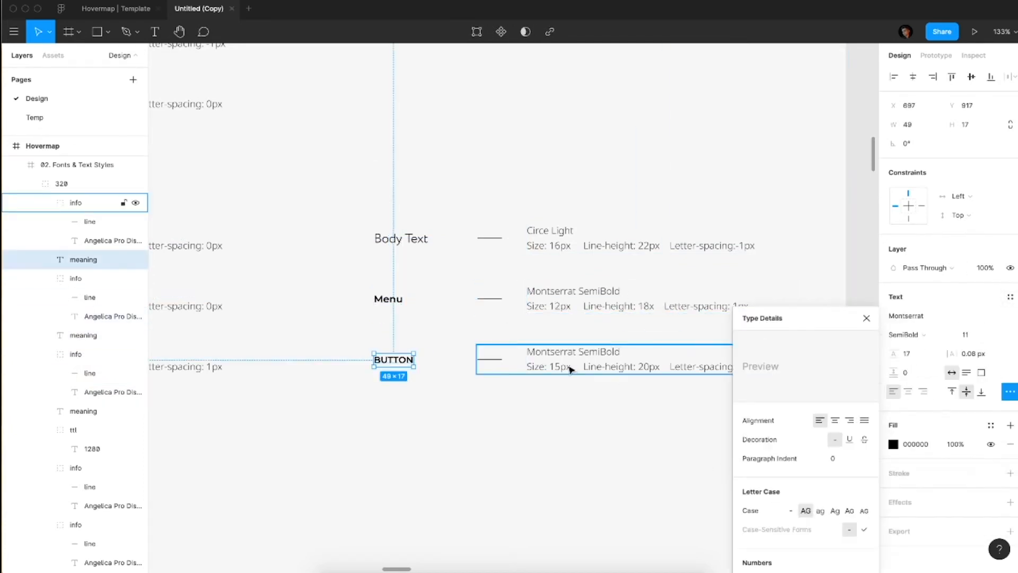
Step: Set the size to 11px and the line-height to 17px in the 320 group's BUTTON description
{"action": "double_click", "coordinate": [570, 370]}
{"action": "left_click_drag", "start_coordinate": [561, 367], "coordinate": [549, 367]}
{"action": "type", "text": "11"}
{"action": "left_click_drag", "start_coordinate": [648, 367], "coordinate": [636, 367]}
{"action": "type", "text": "17"}
{"action": "left_click", "coordinate": [393, 360]}
Step: Shorten the Fonts & Text Styles section's background rectangle and frame to end just below the 320 styles, making the frame 1093 high
{"action": "scroll", "coordinate": [559, 380], "scroll_direction": "down", "scroll_amount": 5}
{"action": "left_click", "coordinate": [587, 471]}
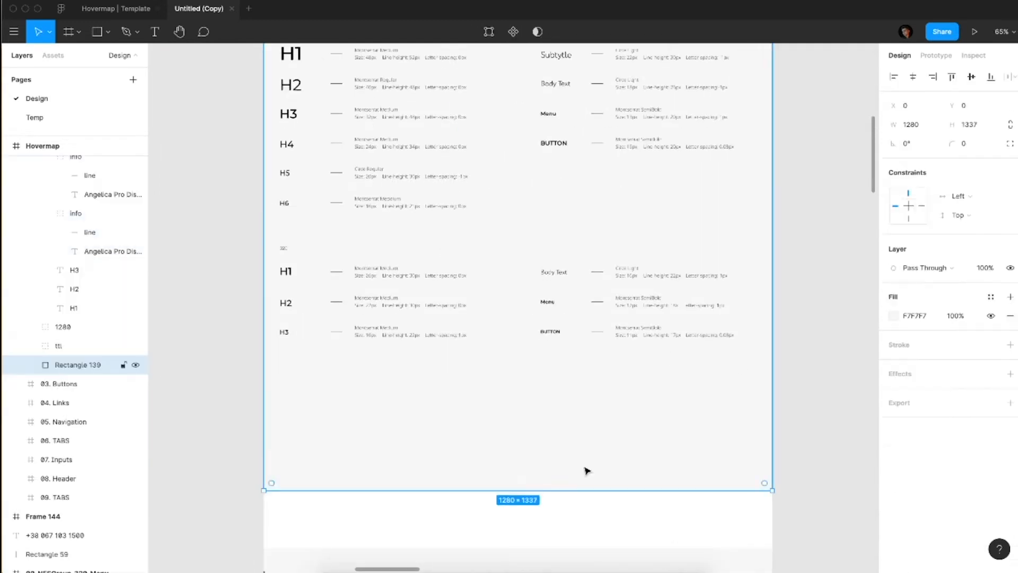
{"action": "left_click_drag", "start_coordinate": [493, 491], "coordinate": [485, 396]}
{"action": "key", "text": "alt"}
{"action": "left_click", "coordinate": [493, 466]}
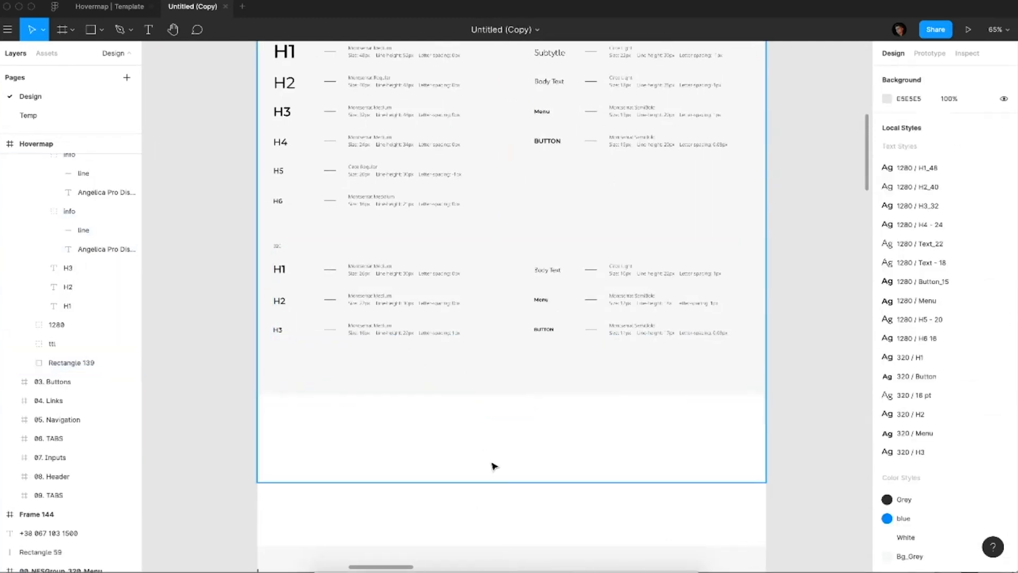
{"action": "left_click", "coordinate": [494, 315]}
{"action": "left_click_drag", "start_coordinate": [492, 479], "coordinate": [490, 393]}
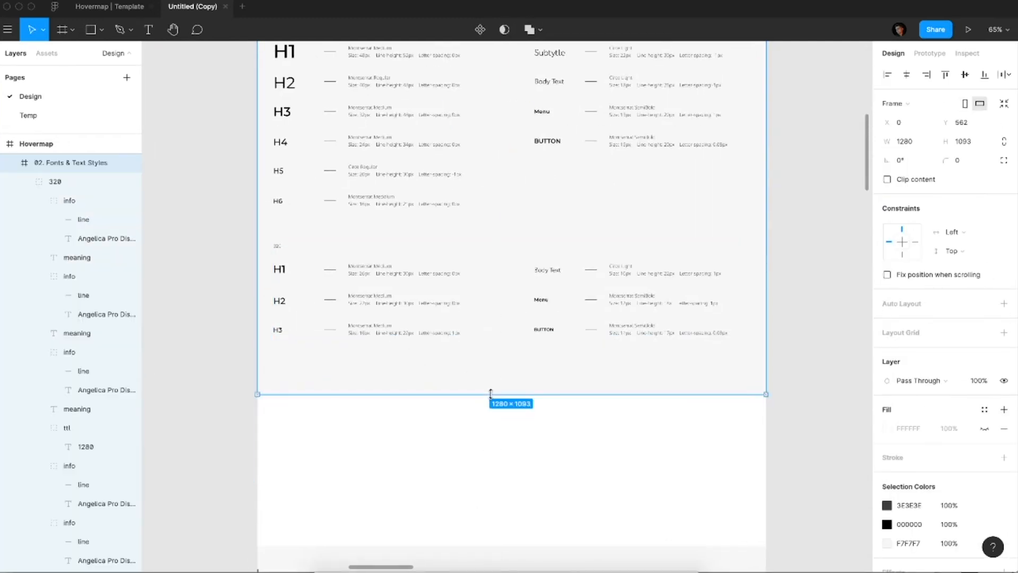
{"action": "left_click", "coordinate": [541, 451]}
Step: Examine the template's remaining sections, such as Buttons, Links and Navigation, alongside the NES Group page designs
{"action": "scroll", "coordinate": [541, 452], "scroll_direction": "down", "scroll_amount": 6}
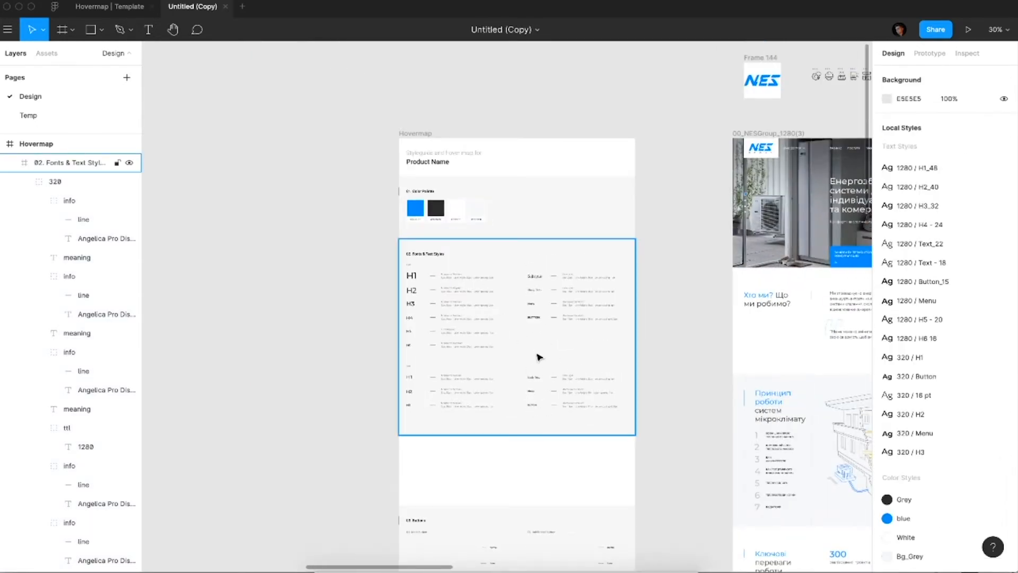
{"action": "scroll", "coordinate": [612, 405], "scroll_direction": "down", "scroll_amount": 5}
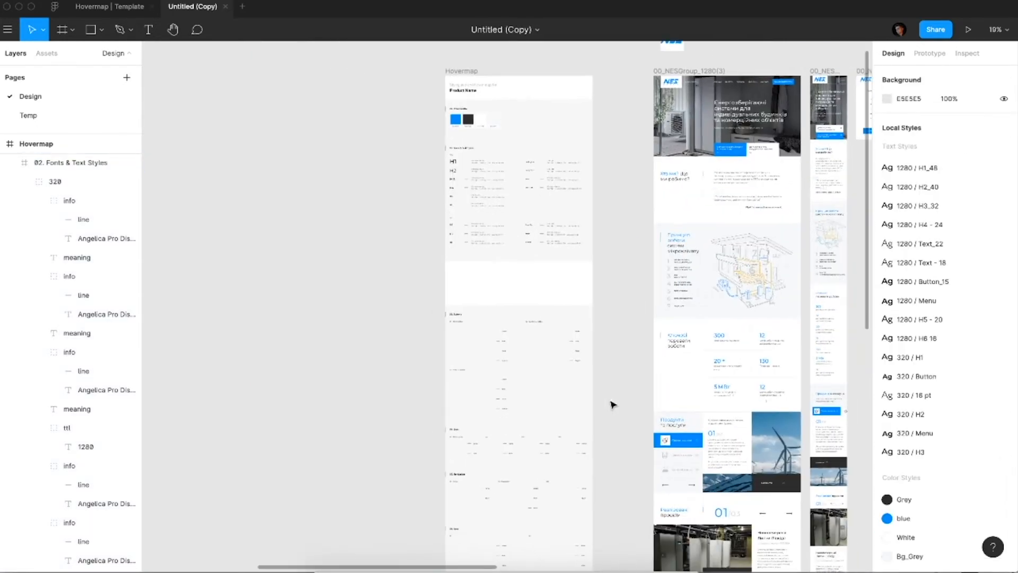
{"action": "scroll", "coordinate": [612, 404], "scroll_direction": "down", "scroll_amount": 3}
{"action": "scroll", "coordinate": [713, 240], "scroll_direction": "up", "scroll_amount": 5}
{"action": "scroll", "coordinate": [713, 240], "scroll_direction": "right", "scroll_amount": 10}
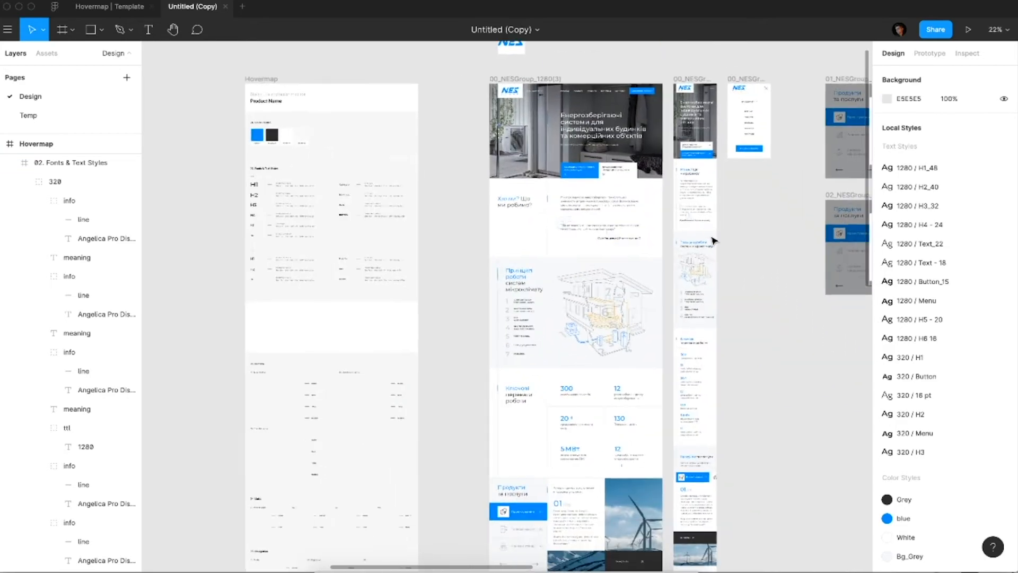
{"action": "scroll", "coordinate": [712, 238], "scroll_direction": "down", "scroll_amount": 4}
{"action": "scroll", "coordinate": [711, 239], "scroll_direction": "left", "scroll_amount": 10}
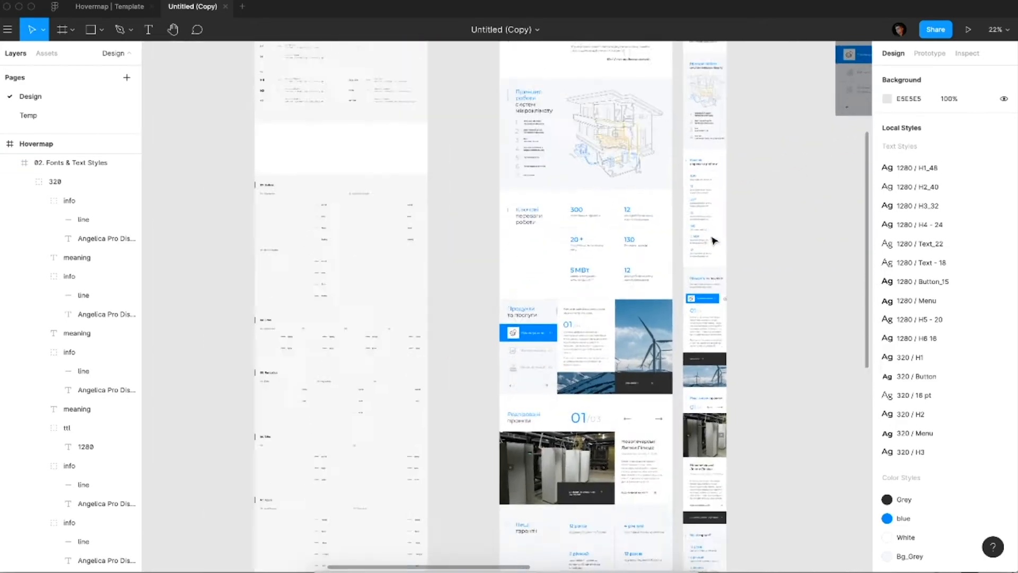
{"action": "scroll", "coordinate": [568, 103], "scroll_direction": "up", "scroll_amount": 5}
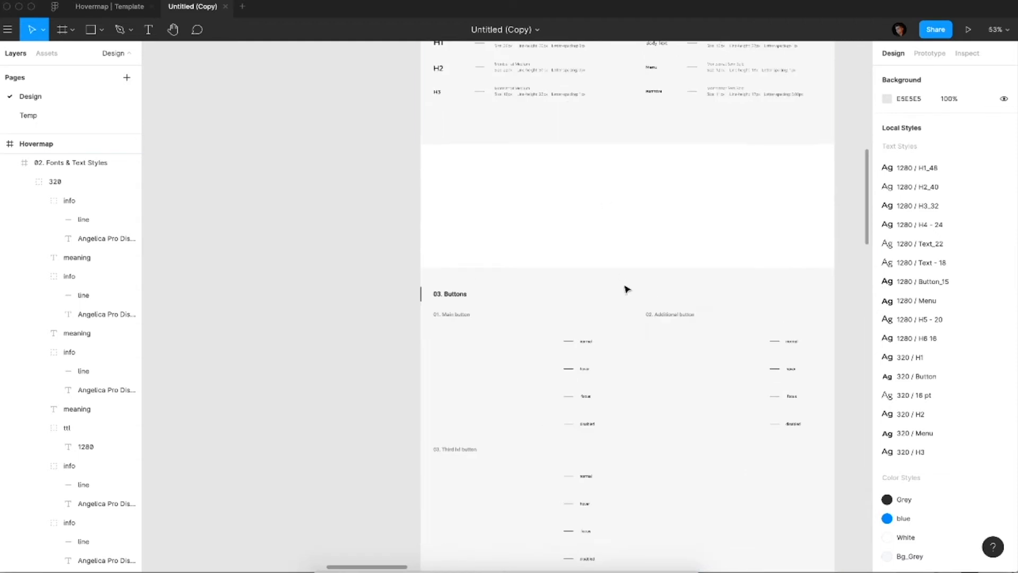
{"action": "scroll", "coordinate": [405, 298], "scroll_direction": "down", "scroll_amount": 4}
{"action": "scroll", "coordinate": [494, 435], "scroll_direction": "down", "scroll_amount": 2}
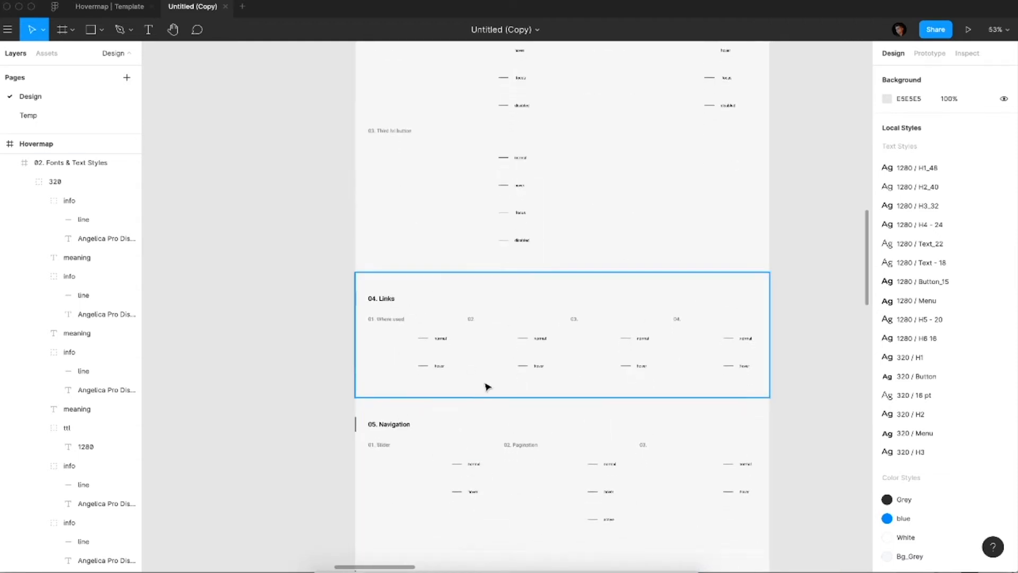
{"action": "scroll", "coordinate": [487, 387], "scroll_direction": "down", "scroll_amount": 5}
Step: Select sections 03. Buttons through 09. TABS and move them up directly beneath the Fonts & Text Styles section
{"action": "scroll", "coordinate": [484, 387], "scroll_direction": "down", "scroll_amount": 8}
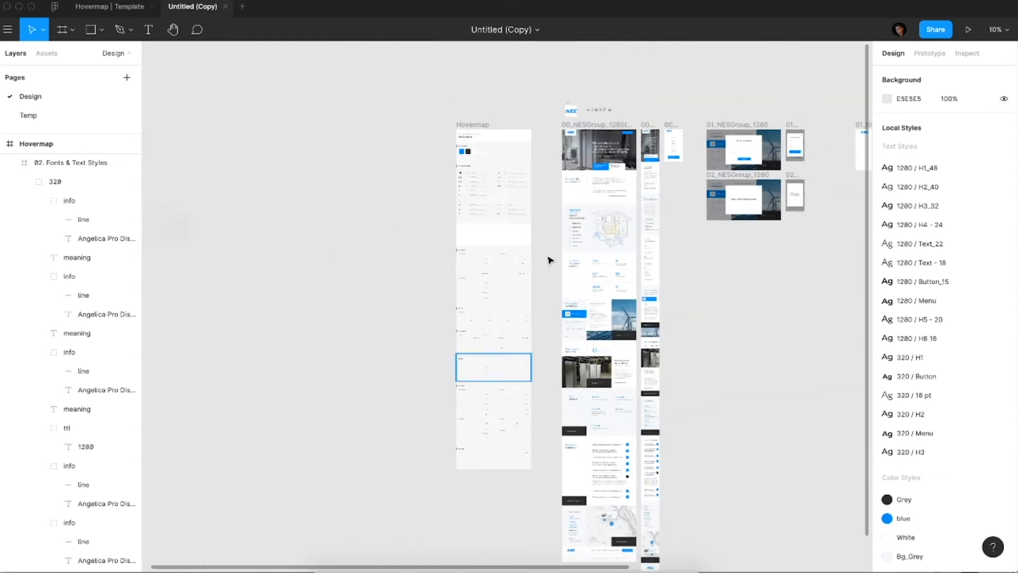
{"action": "left_click_drag", "start_coordinate": [429, 521], "coordinate": [518, 241]}
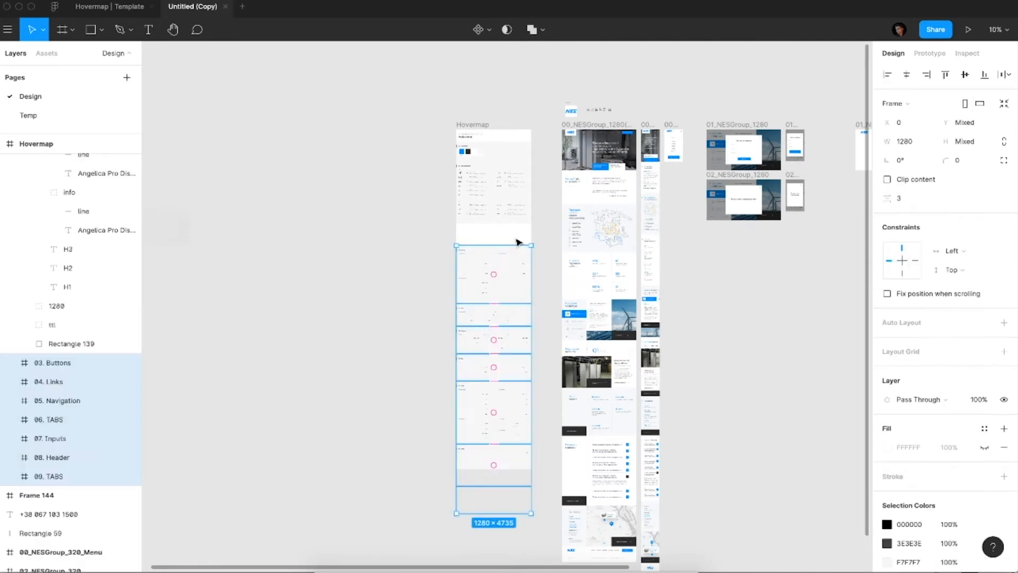
{"action": "scroll", "coordinate": [519, 241], "scroll_direction": "up", "scroll_amount": 5}
{"action": "left_click_drag", "start_coordinate": [521, 277], "coordinate": [525, 268]}
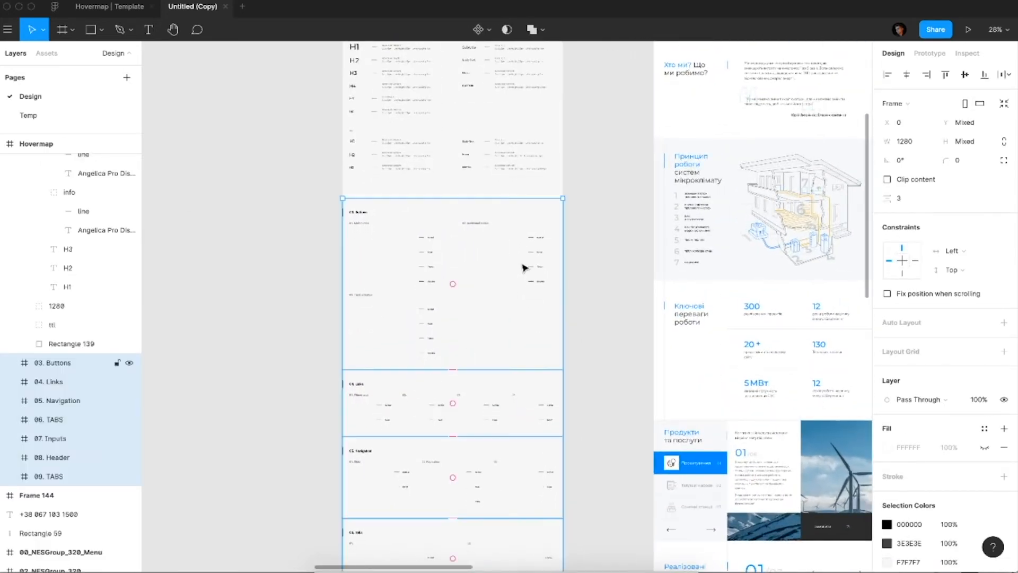
{"action": "key", "text": "alt"}
{"action": "key", "text": "alt+shift+Up"}
{"action": "key", "text": "alt+Up"}
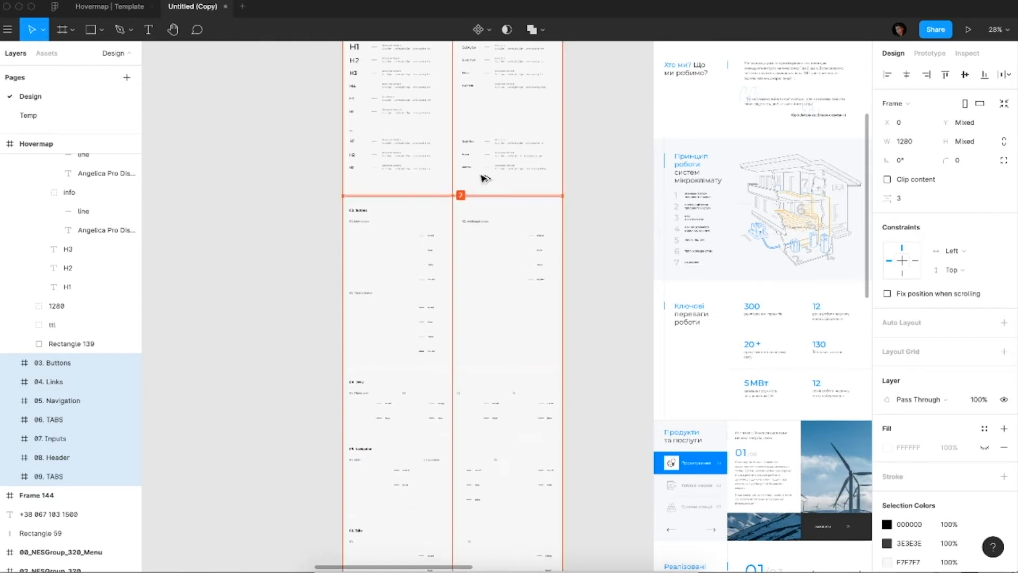
{"action": "key", "text": "Escape"}
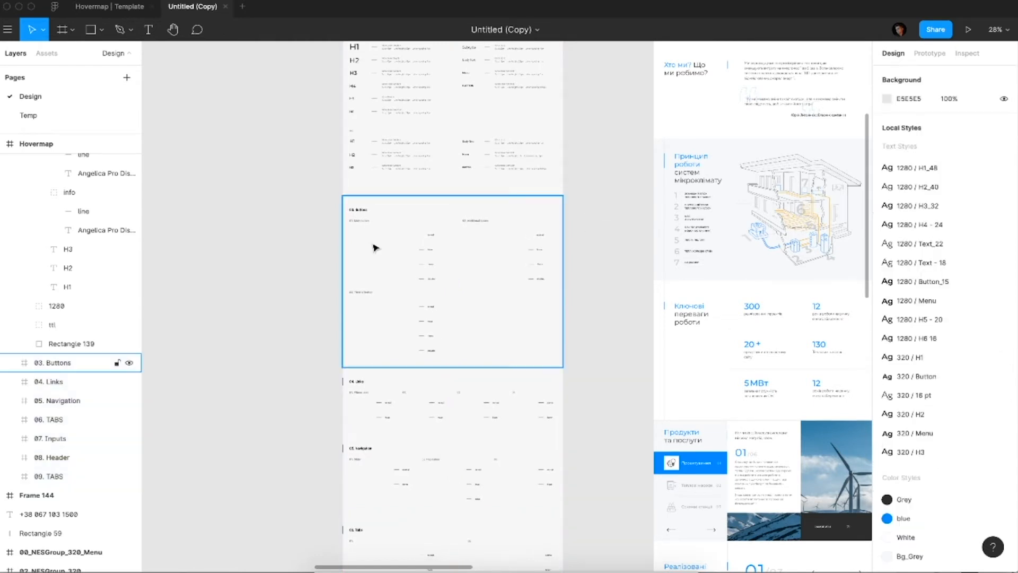
Step: Select and copy the blue consultation button group, including its text, arrow and rectangle, from the hero of the 1280 page
{"action": "scroll", "coordinate": [393, 238], "scroll_direction": "up", "scroll_amount": 5}
{"action": "scroll", "coordinate": [472, 219], "scroll_direction": "right", "scroll_amount": 5}
{"action": "scroll", "coordinate": [472, 219], "scroll_direction": "down", "scroll_amount": 2}
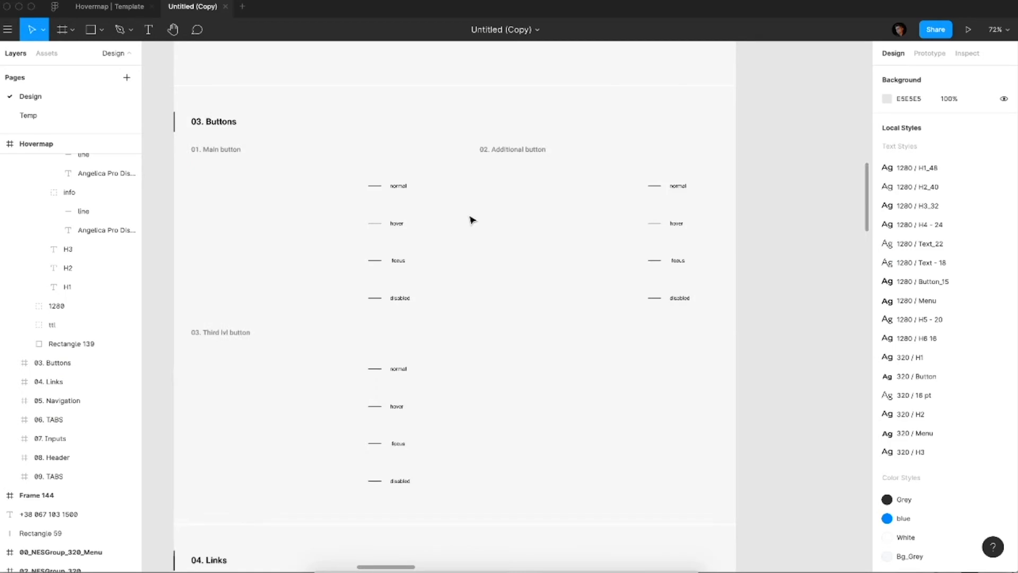
{"action": "scroll", "coordinate": [472, 220], "scroll_direction": "left", "scroll_amount": 1}
{"action": "scroll", "coordinate": [472, 220], "scroll_direction": "down", "scroll_amount": 5}
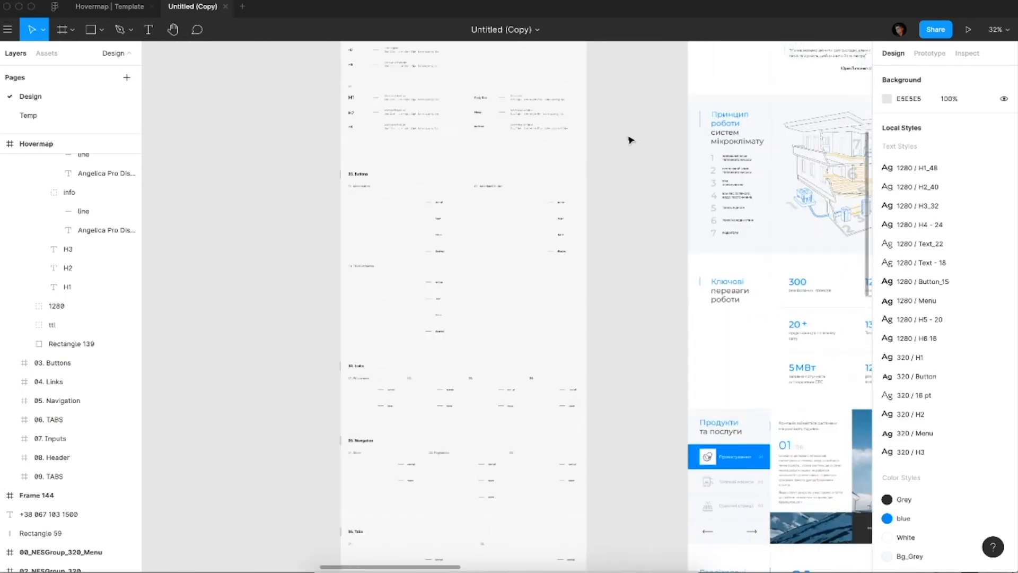
{"action": "scroll", "coordinate": [630, 140], "scroll_direction": "right", "scroll_amount": 8}
{"action": "scroll", "coordinate": [630, 140], "scroll_direction": "up", "scroll_amount": 7}
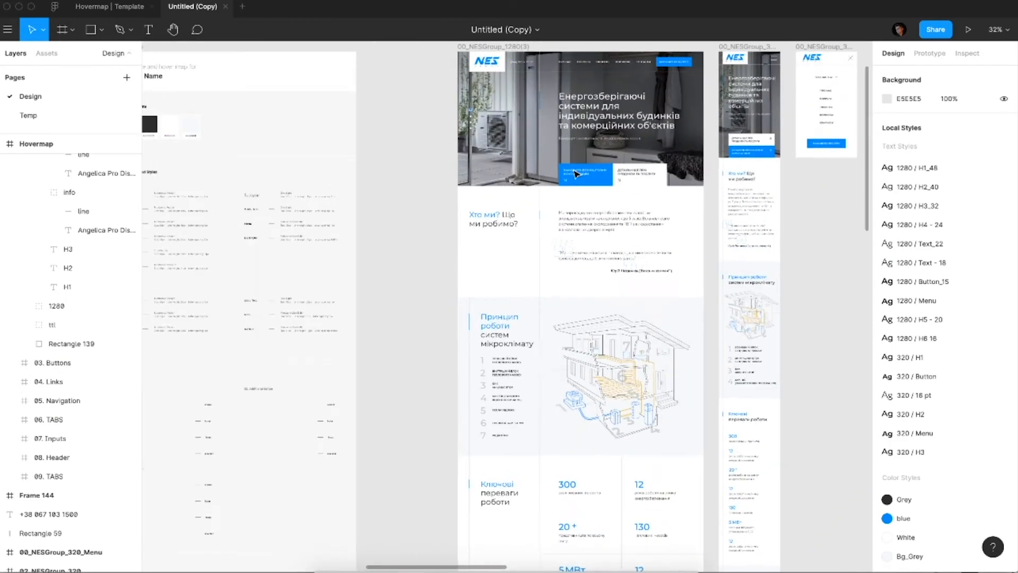
{"action": "double_click", "coordinate": [577, 177]}
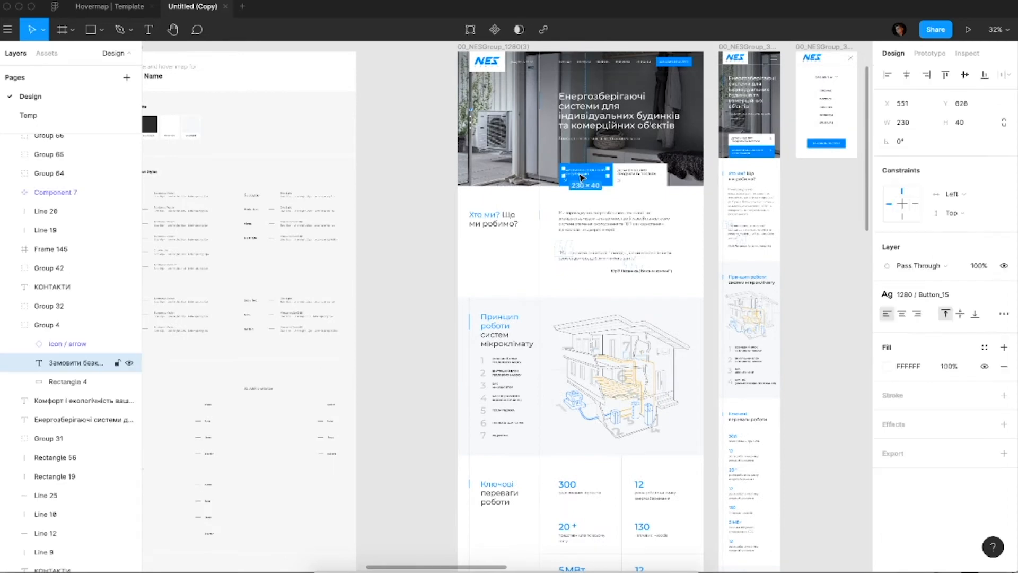
{"action": "scroll", "coordinate": [582, 177], "scroll_direction": "up", "scroll_amount": 5}
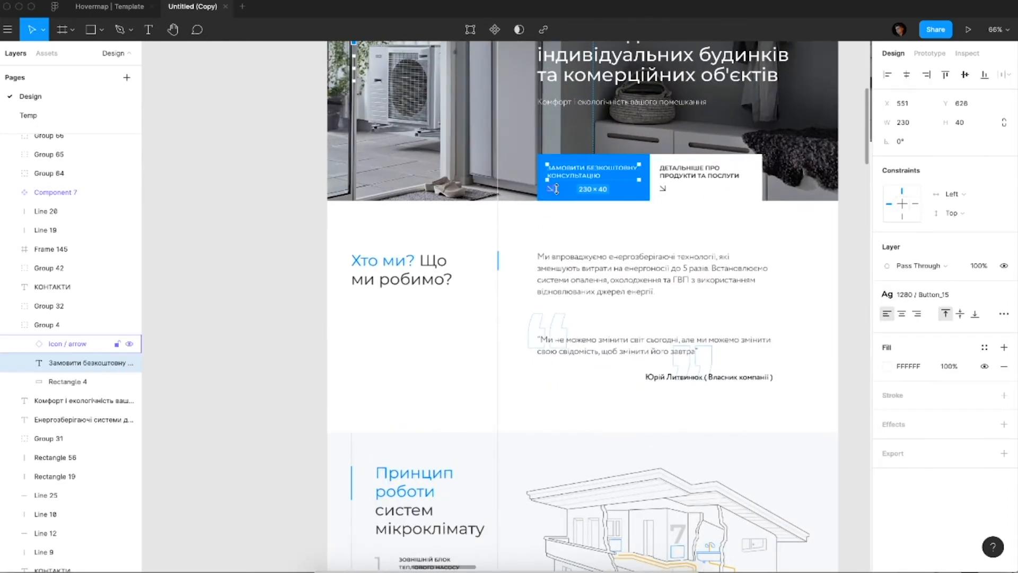
{"action": "left_click", "coordinate": [551, 189], "text": "shift"}
{"action": "left_click", "coordinate": [591, 156], "text": "shift"}
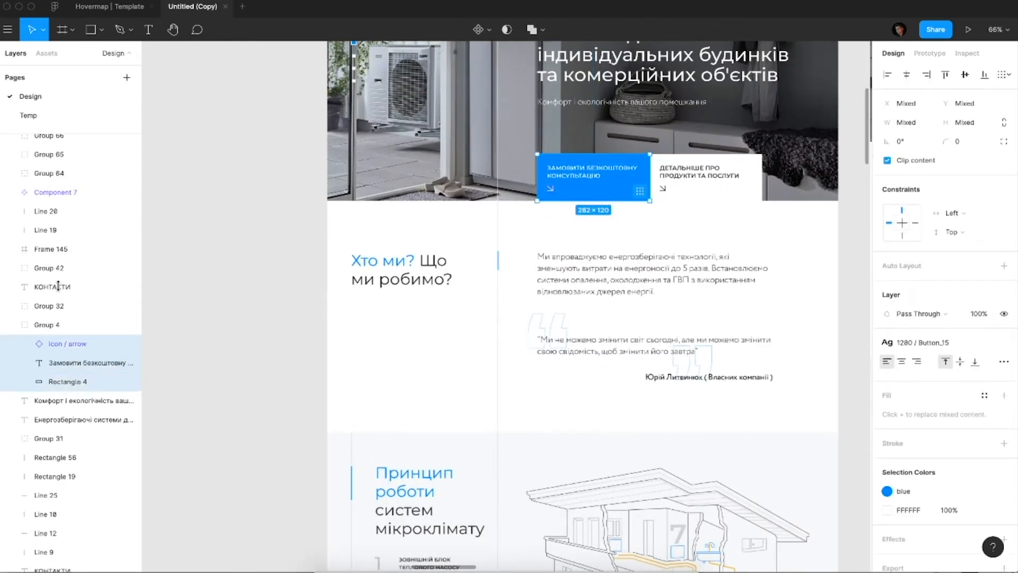
{"action": "left_click", "coordinate": [53, 325]}
{"action": "scroll", "coordinate": [483, 353], "scroll_direction": "down", "scroll_amount": 5}
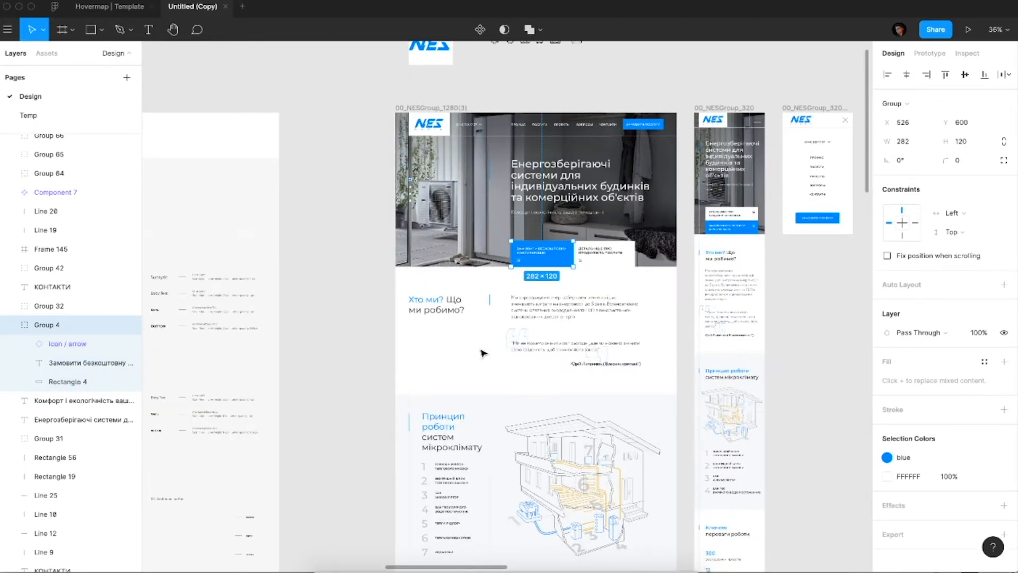
Step: Paste the blue button into the 01. Main Button group under its heading and place a duplicate directly below it
{"action": "scroll", "coordinate": [467, 345], "scroll_direction": "down", "scroll_amount": 4}
{"action": "scroll", "coordinate": [467, 345], "scroll_direction": "left", "scroll_amount": 5}
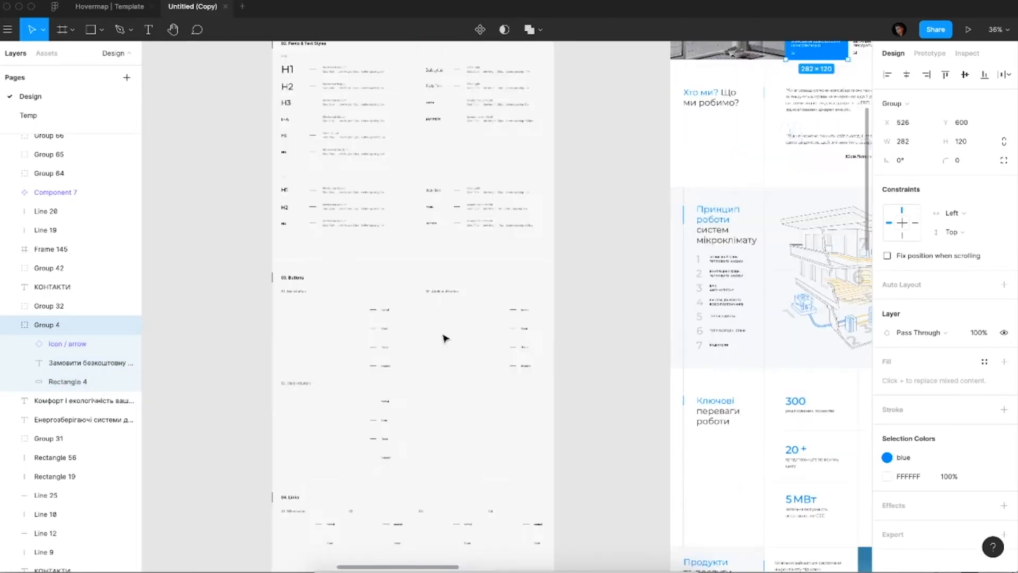
{"action": "left_click", "coordinate": [300, 298]}
{"action": "left_click", "coordinate": [298, 297]}
{"action": "scroll", "coordinate": [318, 300], "scroll_direction": "up", "scroll_amount": 5}
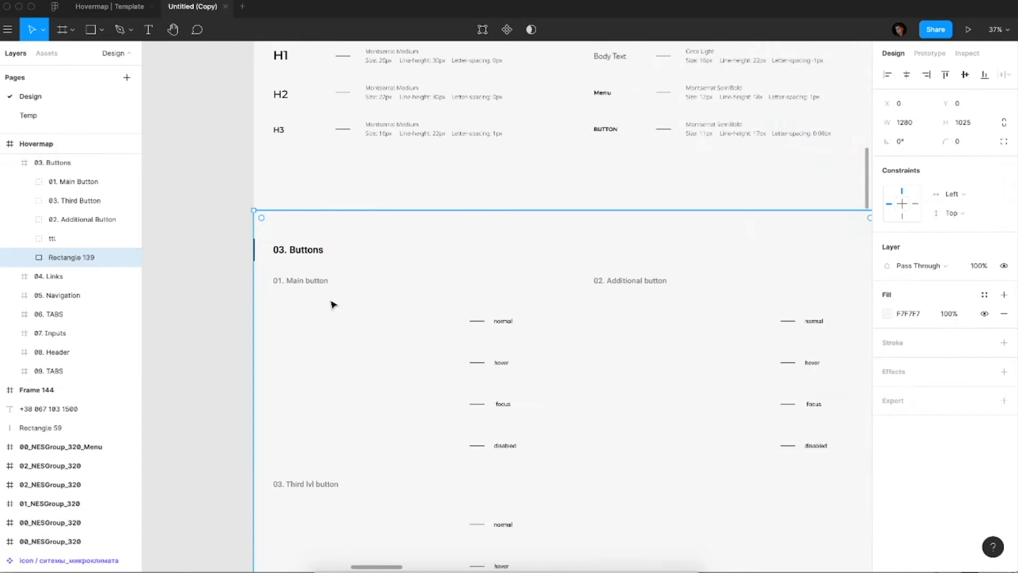
{"action": "left_click", "coordinate": [517, 330]}
{"action": "double_click", "coordinate": [505, 348]}
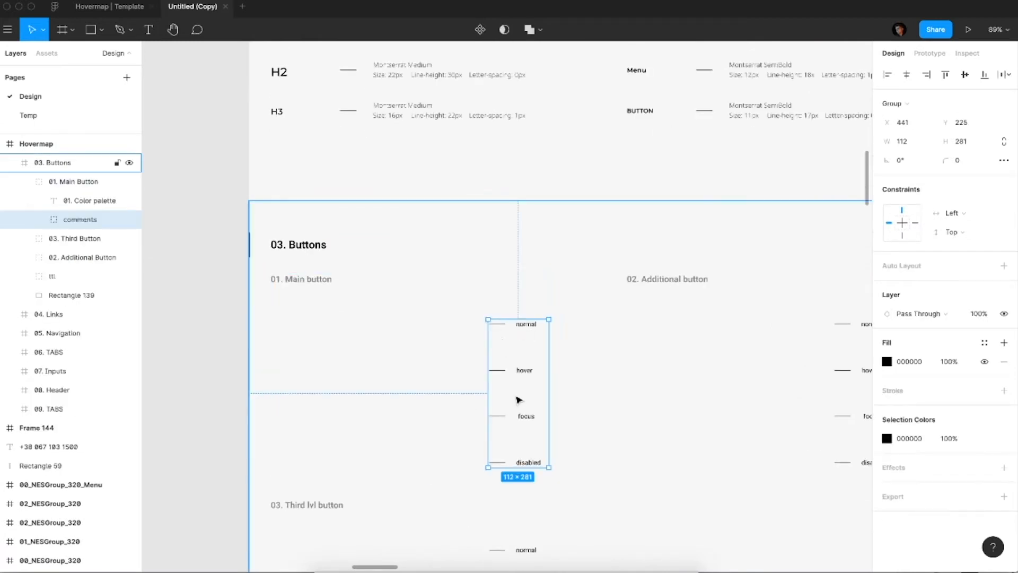
{"action": "key", "text": "ctrl+v"}
{"action": "left_click_drag", "start_coordinate": [517, 404], "coordinate": [372, 418]}
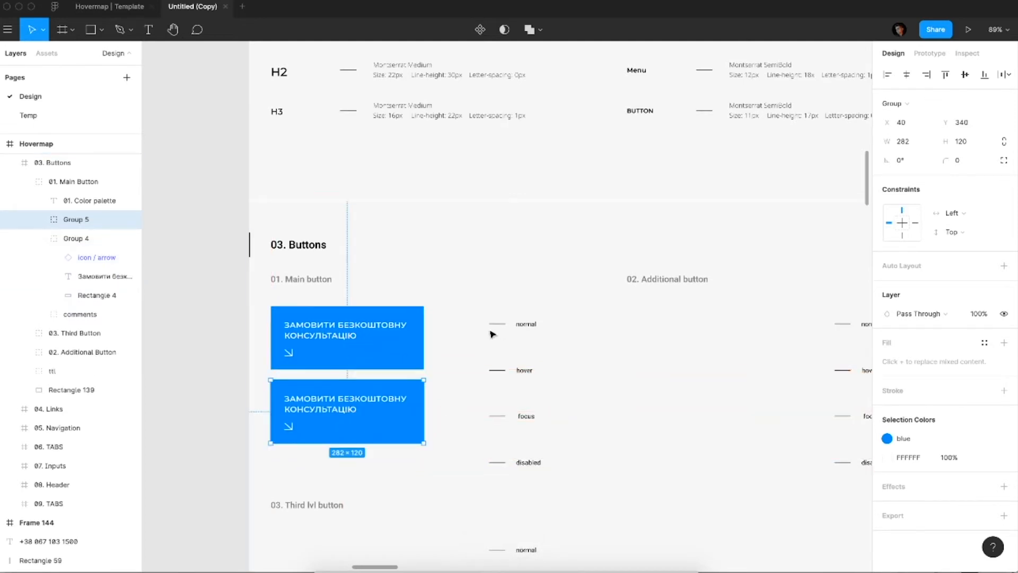
Step: Detach the blue color style from the lower main button's rectangle and apply the Grey color style to it
{"action": "double_click", "coordinate": [405, 438]}
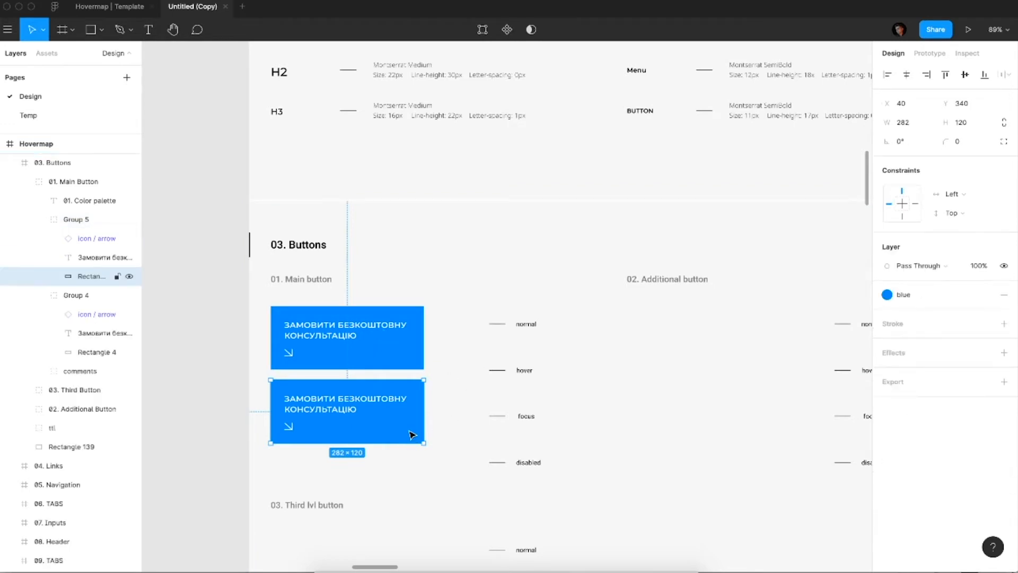
{"action": "left_click", "coordinate": [934, 296]}
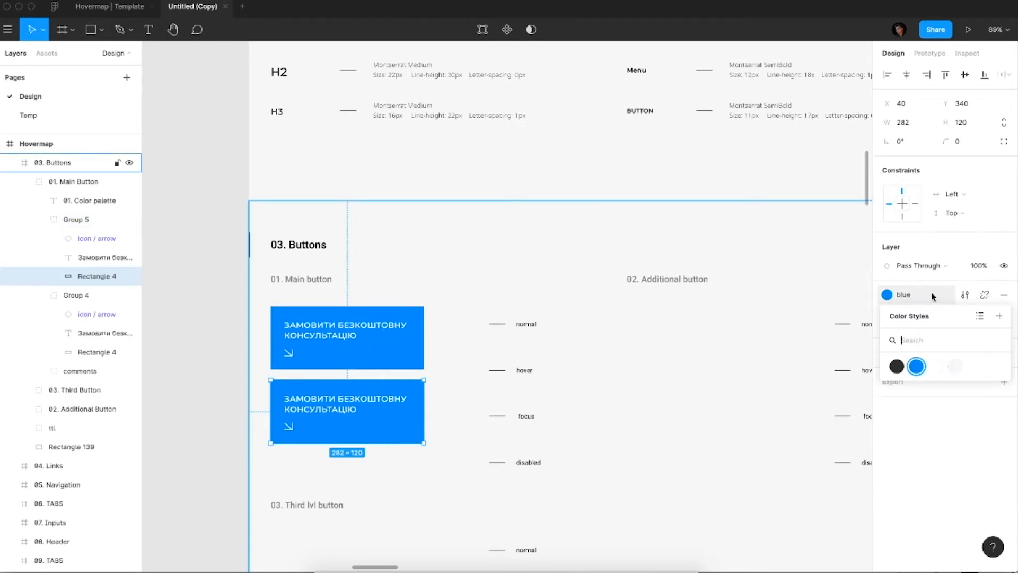
{"action": "left_click", "coordinate": [985, 296]}
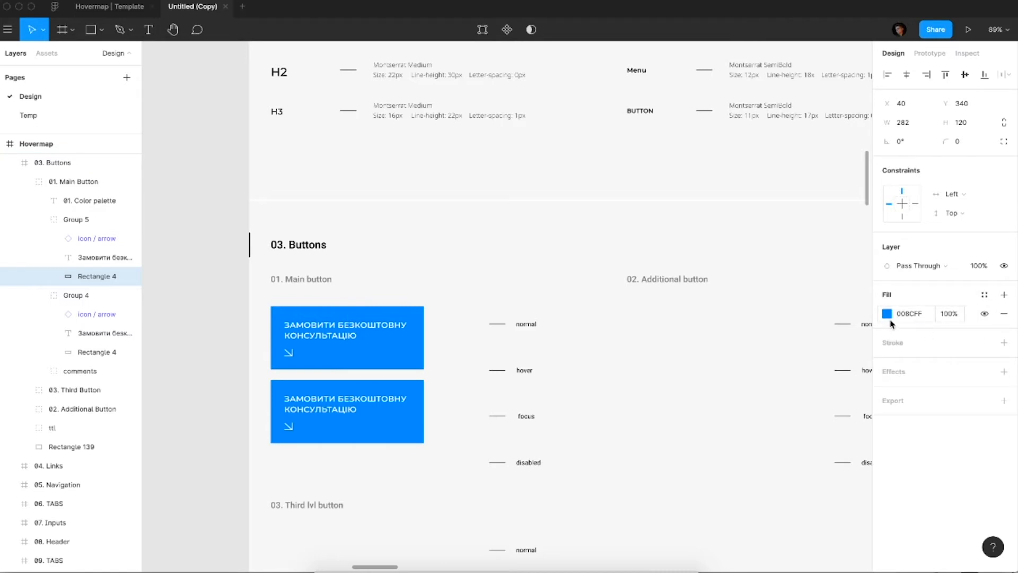
{"action": "left_click", "coordinate": [887, 314]}
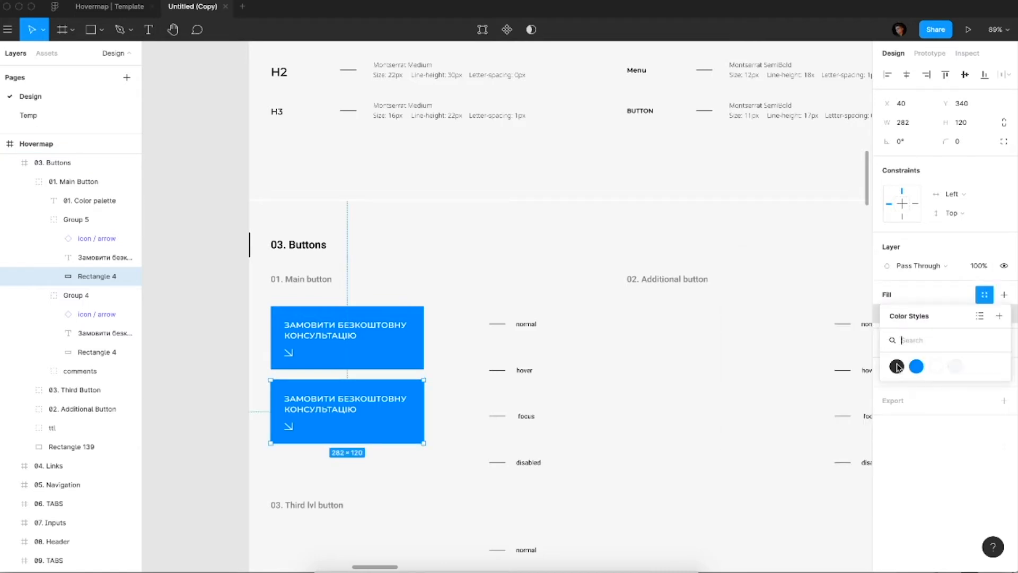
{"action": "left_click", "coordinate": [897, 367]}
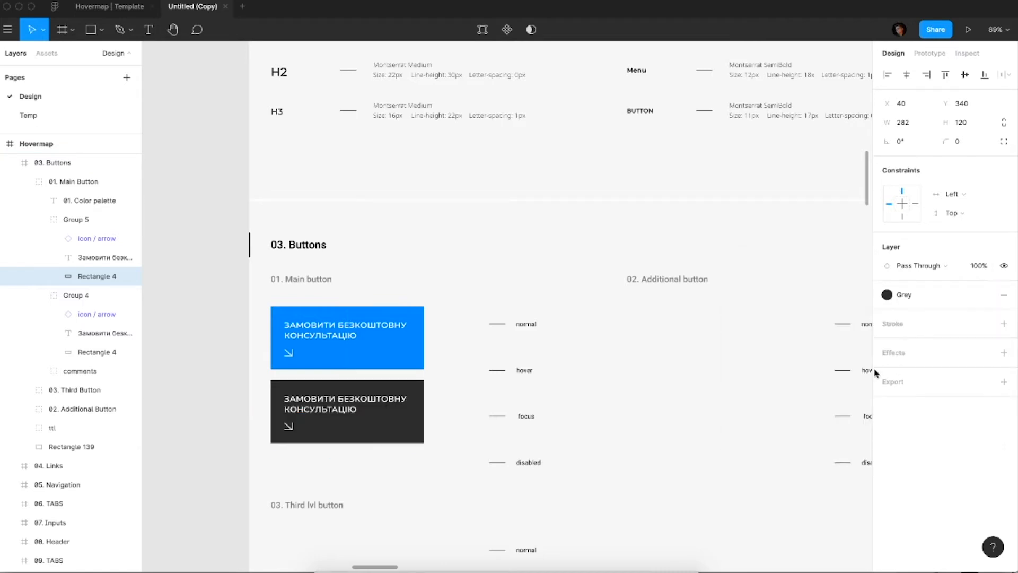
Step: Delete the disabled label and its line from the Main button's state comments
{"action": "left_click", "coordinate": [531, 422]}
{"action": "left_click", "coordinate": [511, 421]}
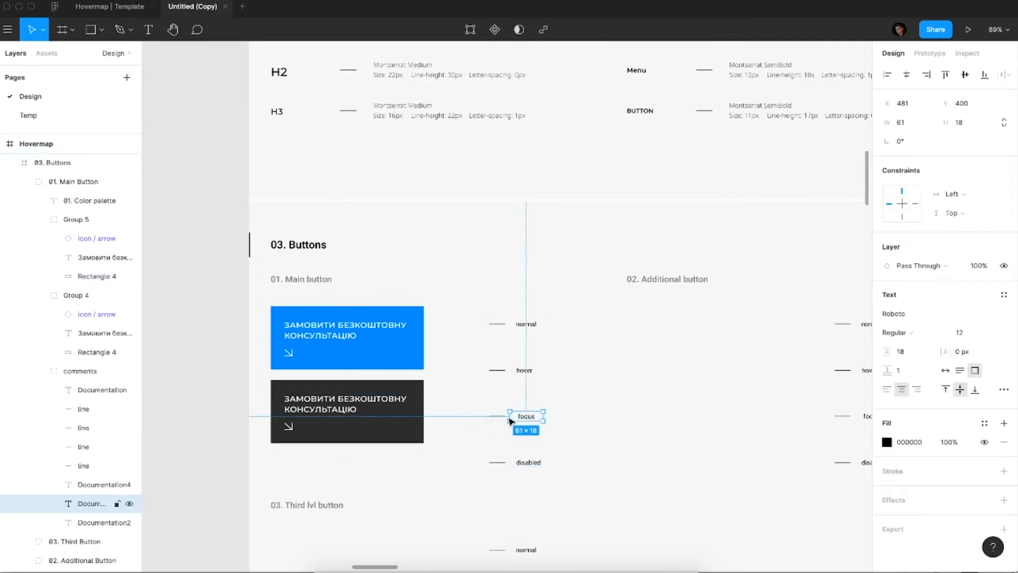
{"action": "left_click", "coordinate": [537, 462]}
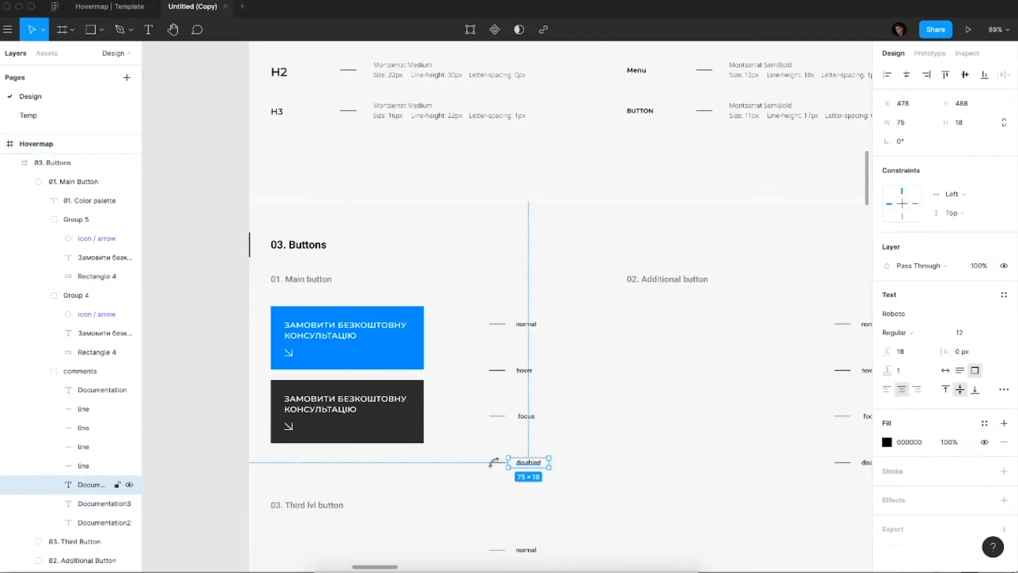
{"action": "key", "text": "Delete"}
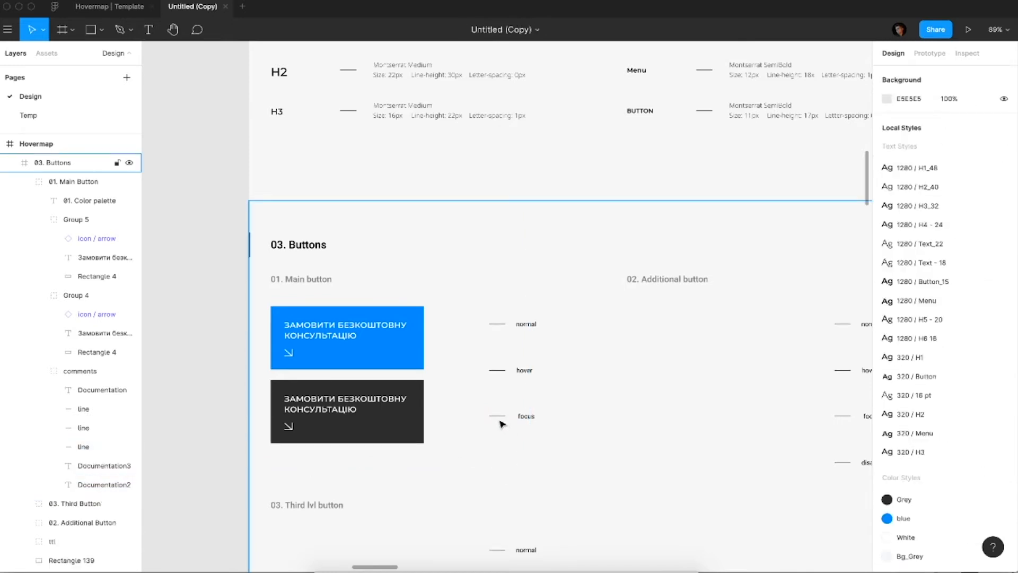
Step: Delete the focus label and its line from the Main button's state comments
{"action": "left_click", "coordinate": [503, 421]}
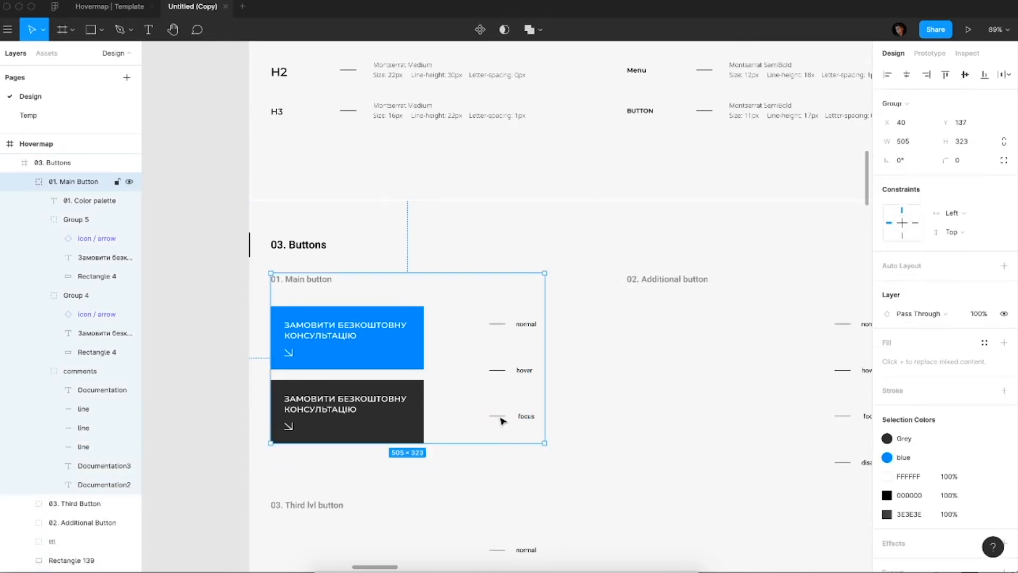
{"action": "double_click", "coordinate": [514, 418]}
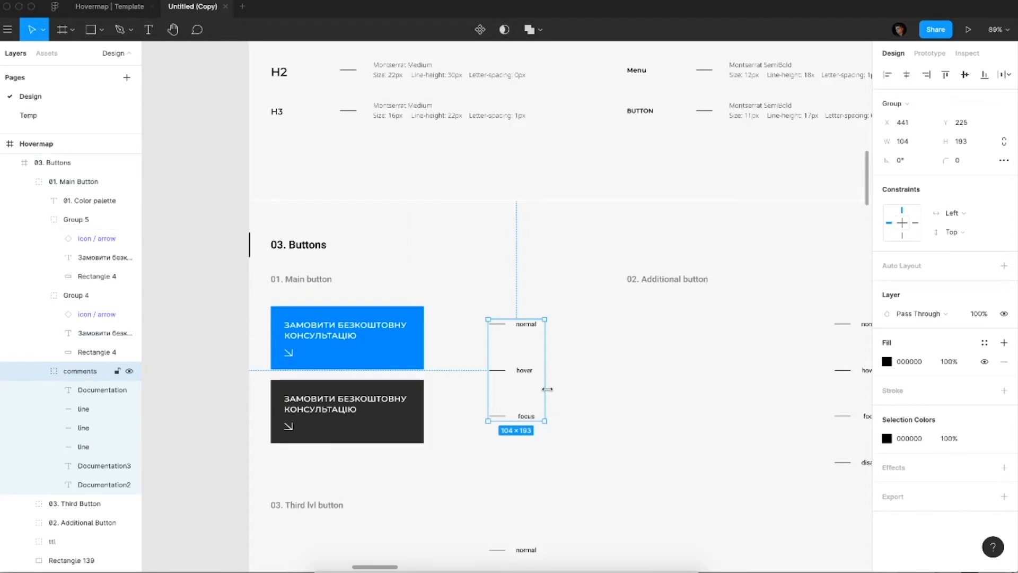
{"action": "left_click", "coordinate": [526, 414]}
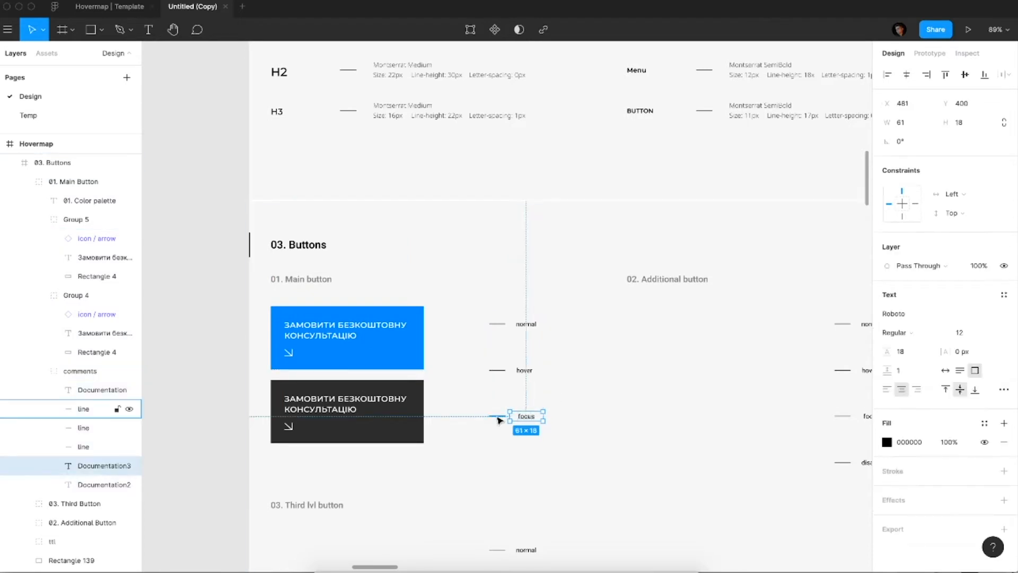
{"action": "left_click", "coordinate": [498, 417], "text": "shift"}
{"action": "key", "text": "Delete"}
Step: Move the Main button's hover label and its line down so they sit beside the dark button
{"action": "double_click", "coordinate": [524, 371]}
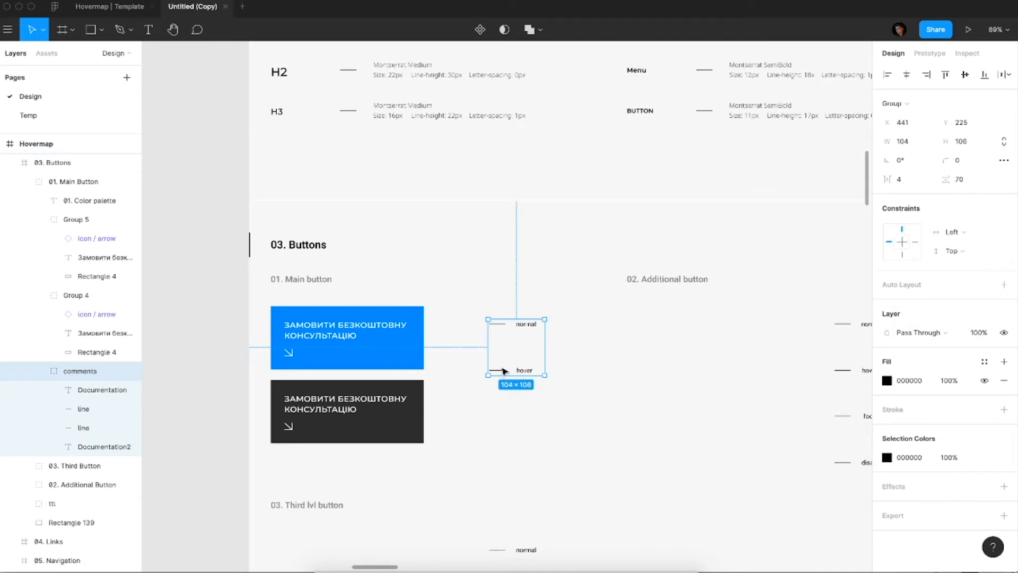
{"action": "left_click", "coordinate": [503, 368]}
{"action": "double_click", "coordinate": [527, 371]}
{"action": "double_click", "coordinate": [526, 371]}
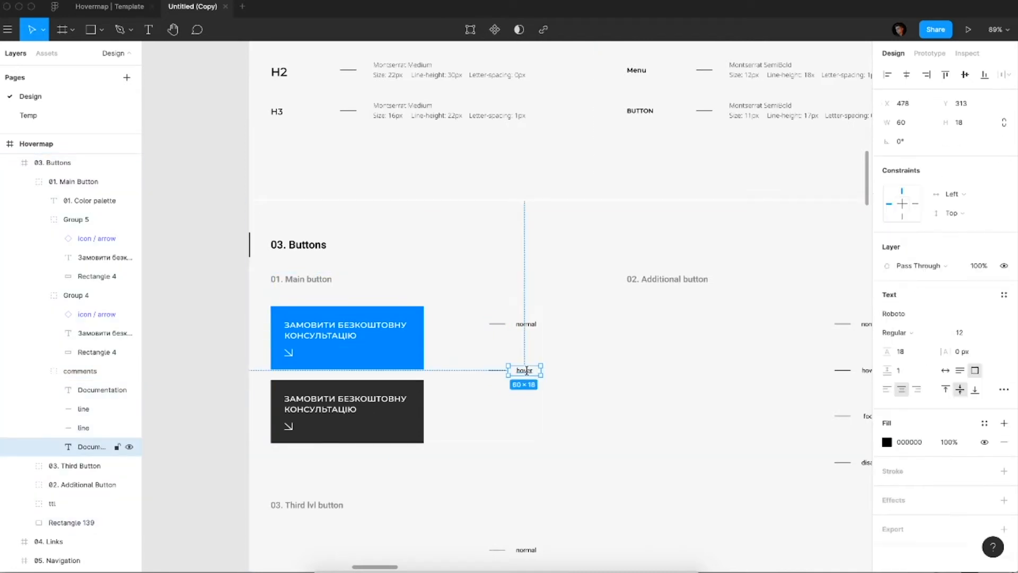
{"action": "left_click", "coordinate": [499, 370], "text": "shift"}
{"action": "left_click_drag", "start_coordinate": [523, 371], "coordinate": [524, 415]}
Step: Select and copy the blue ЗАМОВИТИ ПОСЛУГУ button's text and rectangle from the header of the 1280 page
{"action": "scroll", "coordinate": [524, 414], "scroll_direction": "down", "scroll_amount": 5}
{"action": "scroll", "coordinate": [524, 414], "scroll_direction": "right", "scroll_amount": 12}
{"action": "scroll", "coordinate": [524, 414], "scroll_direction": "up", "scroll_amount": 5}
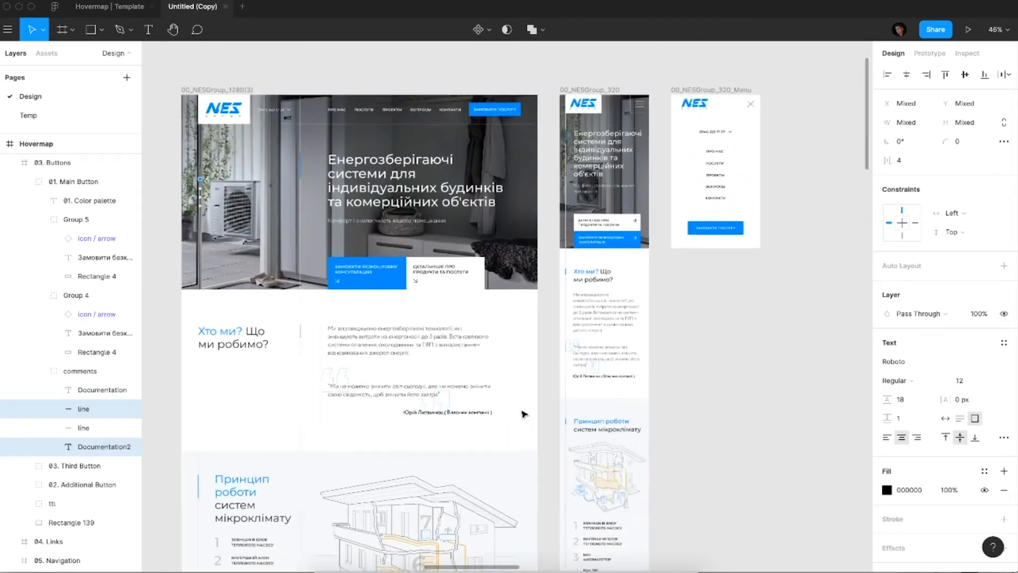
{"action": "scroll", "coordinate": [462, 320], "scroll_direction": "up", "scroll_amount": 5}
{"action": "scroll", "coordinate": [461, 321], "scroll_direction": "right", "scroll_amount": 3}
{"action": "double_click", "coordinate": [443, 268]}
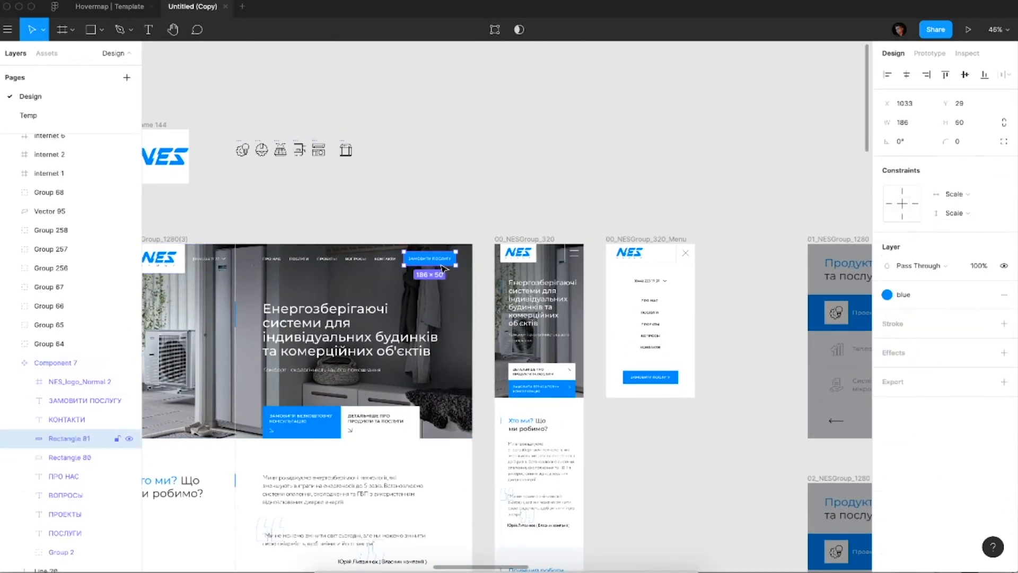
{"action": "scroll", "coordinate": [445, 269], "scroll_direction": "down", "scroll_amount": 5}
{"action": "scroll", "coordinate": [445, 268], "scroll_direction": "left", "scroll_amount": 6}
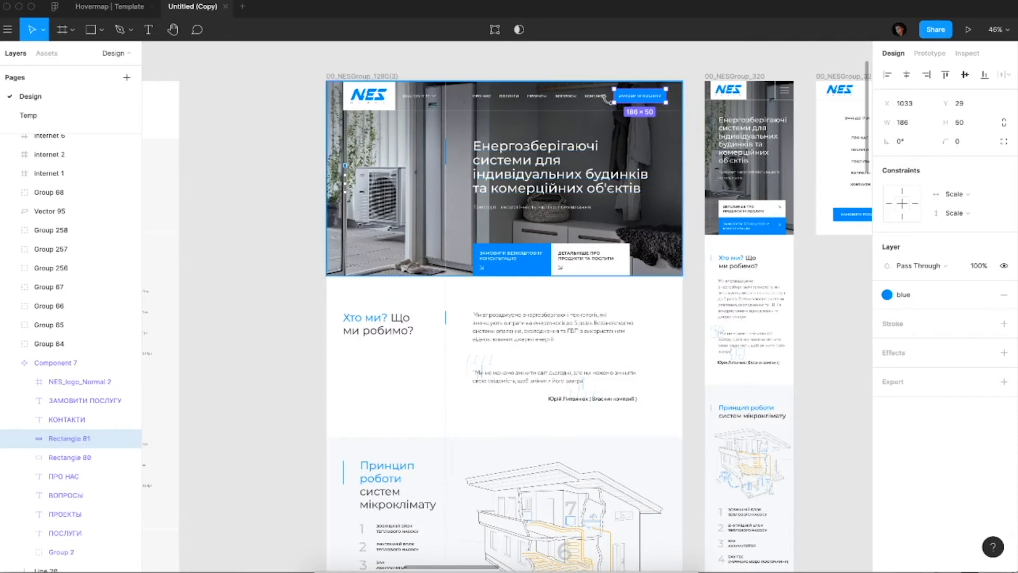
{"action": "left_click", "coordinate": [630, 97], "text": "shift"}
Step: Paste the ЗАМОВИТИ ПОСЛУГУ button under the 02. Additional button heading and place a duplicate directly below it
{"action": "scroll", "coordinate": [537, 169], "scroll_direction": "down", "scroll_amount": 5}
{"action": "scroll", "coordinate": [536, 169], "scroll_direction": "left", "scroll_amount": 5}
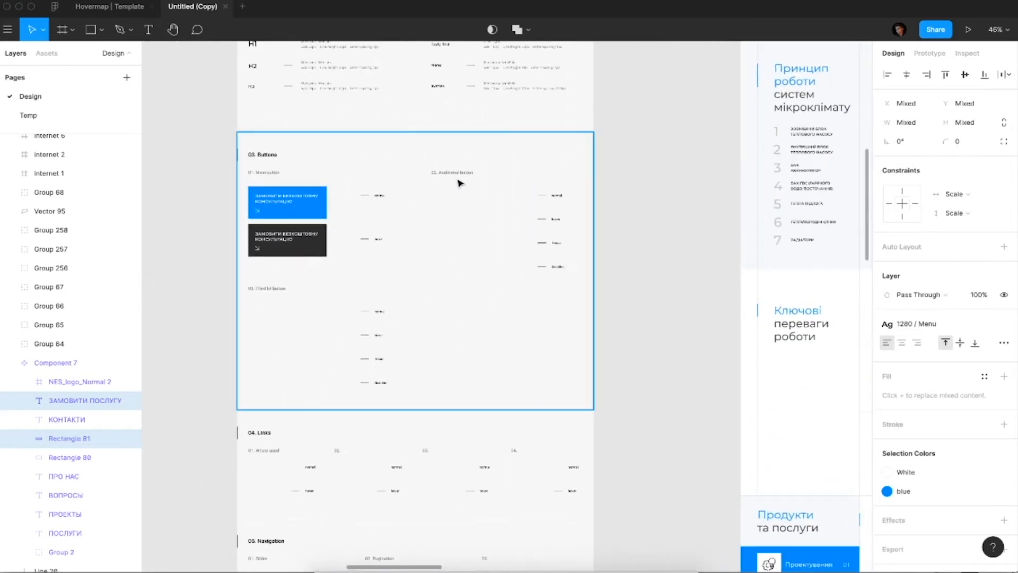
{"action": "left_click", "coordinate": [453, 175]}
{"action": "scroll", "coordinate": [453, 178], "scroll_direction": "up", "scroll_amount": 3}
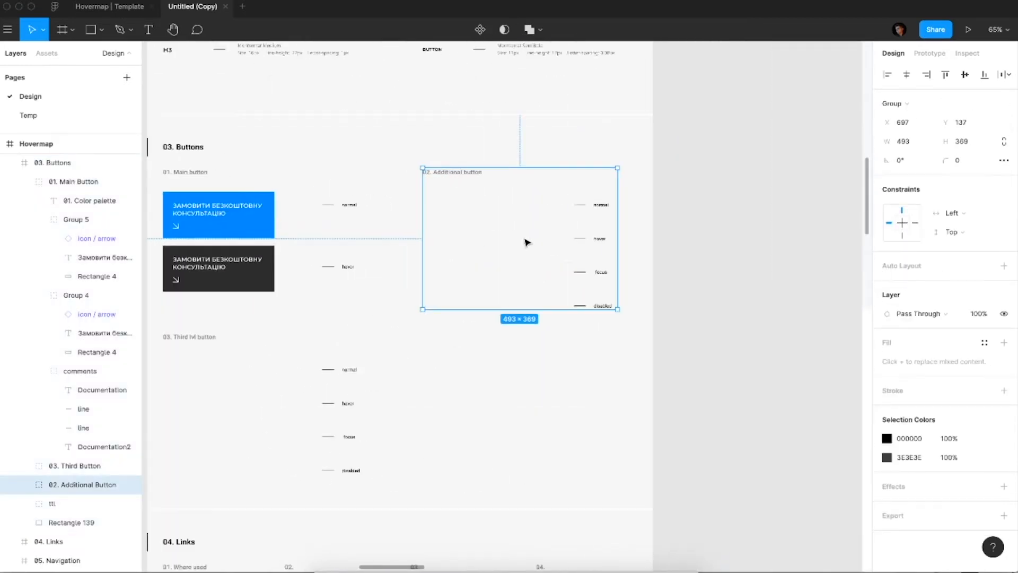
{"action": "key", "text": "super+v"}
{"action": "left_click_drag", "start_coordinate": [586, 142], "coordinate": [454, 211]}
{"action": "left_click_drag", "start_coordinate": [454, 211], "coordinate": [456, 246], "text": "alt"}
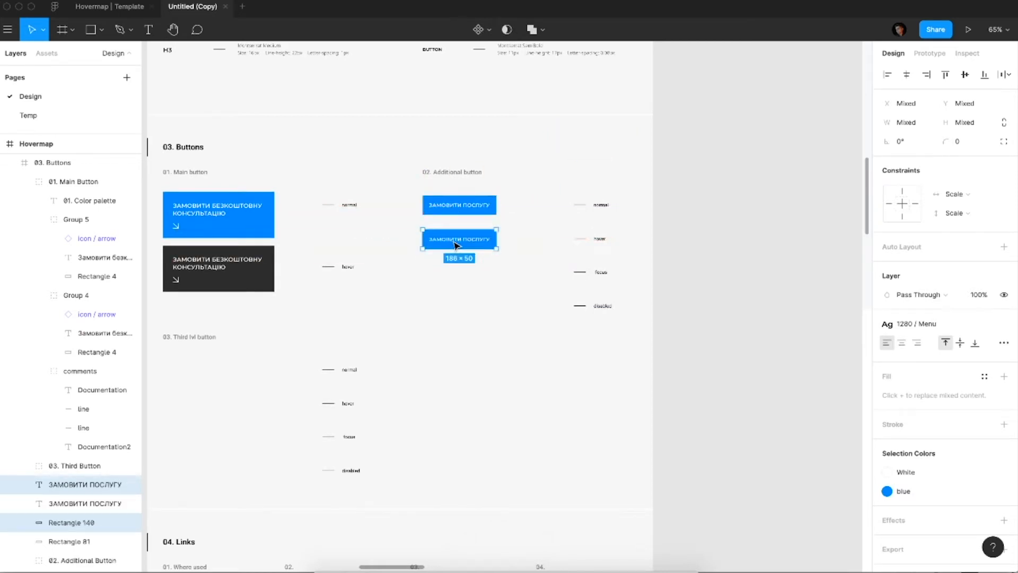
Step: Apply the Grey color style to the rectangle of the lower additional button
{"action": "left_click", "coordinate": [455, 244]}
{"action": "scroll", "coordinate": [452, 244], "scroll_direction": "up", "scroll_amount": 3}
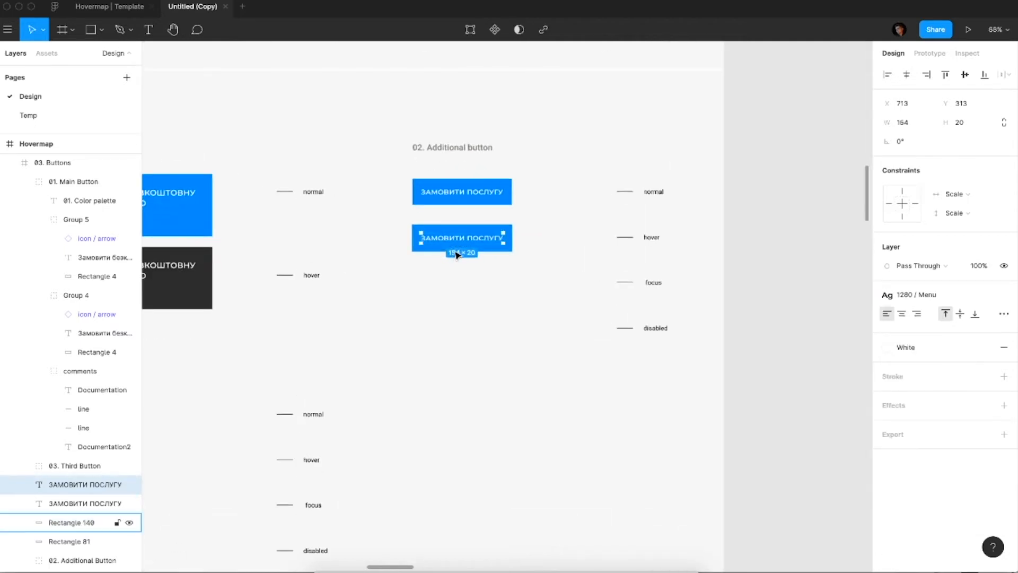
{"action": "left_click", "coordinate": [457, 248]}
{"action": "left_click", "coordinate": [932, 295]}
{"action": "left_click", "coordinate": [893, 374]}
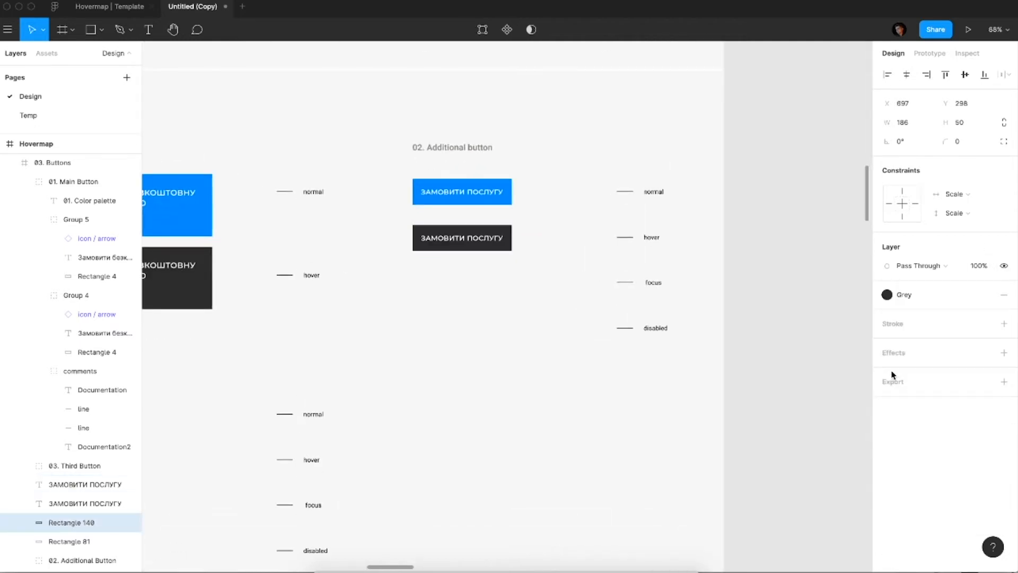
{"action": "left_click", "coordinate": [773, 333]}
Step: Delete the focus and disabled labels with their lines from the Additional button's state comments
{"action": "left_click", "coordinate": [653, 285]}
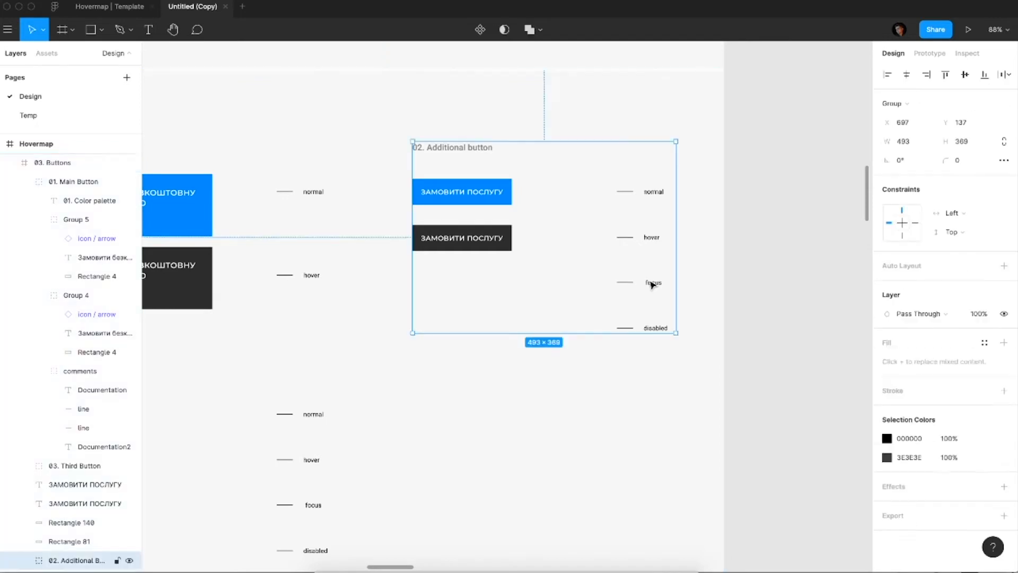
{"action": "left_click", "coordinate": [653, 285]}
{"action": "left_click", "coordinate": [653, 285]}
{"action": "left_click", "coordinate": [625, 282], "text": "shift"}
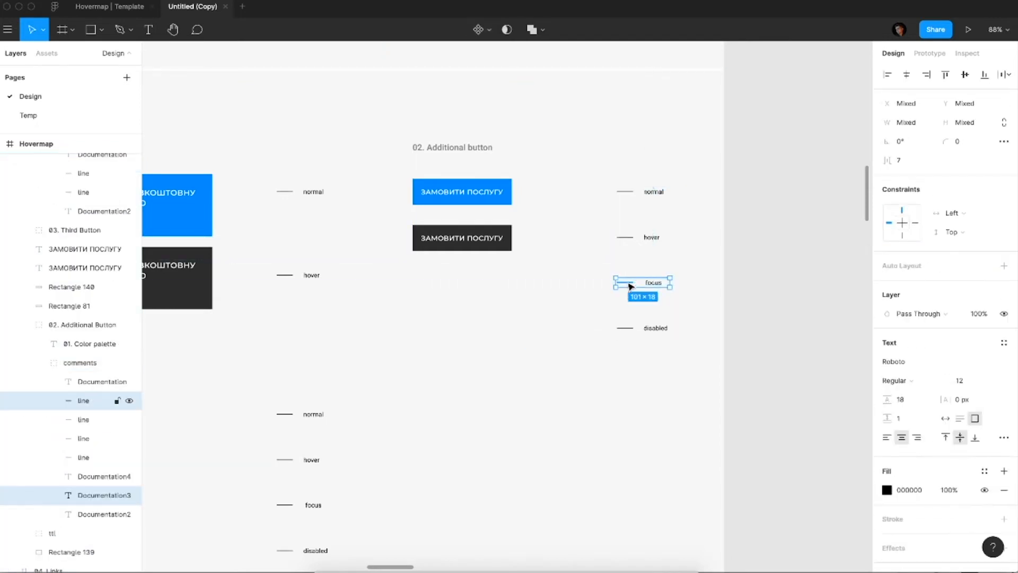
{"action": "left_click", "coordinate": [655, 324], "text": "shift"}
{"action": "left_click", "coordinate": [621, 328], "text": "shift"}
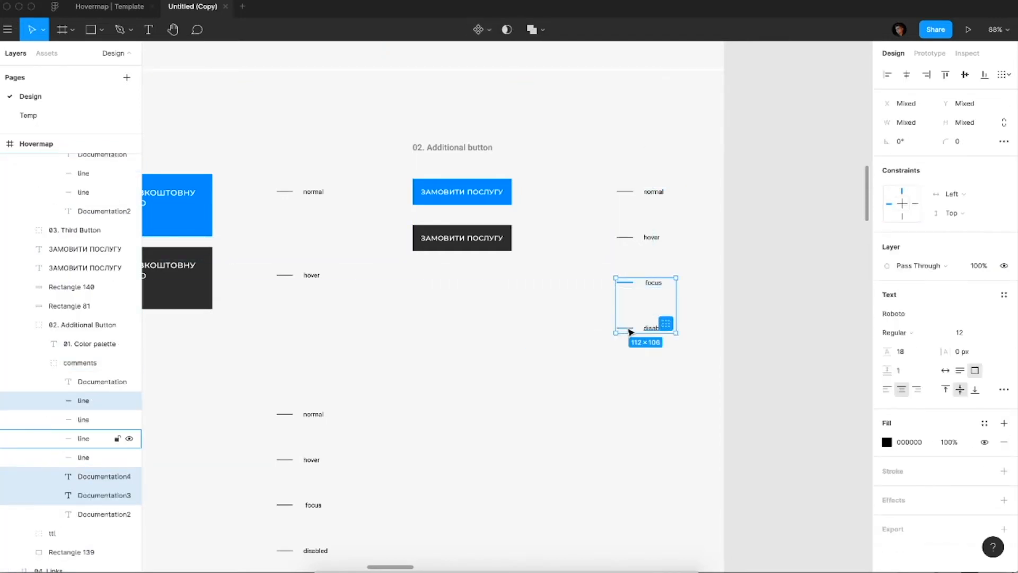
{"action": "key", "text": "Delete"}
Step: Select and copy the white ДЕТАЛЬНІШЕ ПРО ПРОДУКТИ ТА ПОСЛУГИ button group from the hero of the 1280 page
{"action": "scroll", "coordinate": [631, 333], "scroll_direction": "down", "scroll_amount": 3}
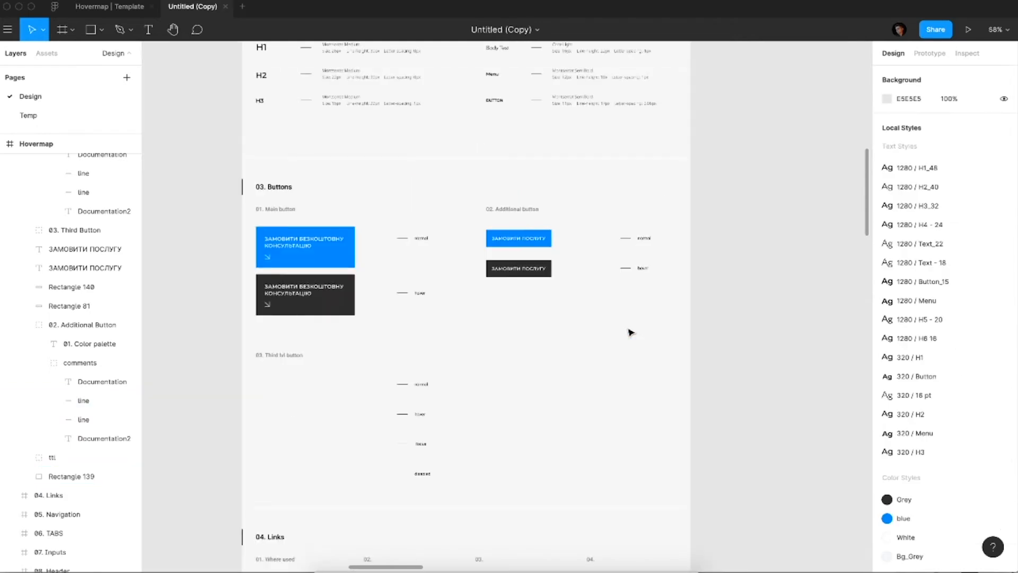
{"action": "scroll", "coordinate": [631, 332], "scroll_direction": "down", "scroll_amount": 2}
{"action": "scroll", "coordinate": [631, 333], "scroll_direction": "right", "scroll_amount": 10}
{"action": "scroll", "coordinate": [631, 332], "scroll_direction": "up", "scroll_amount": 5}
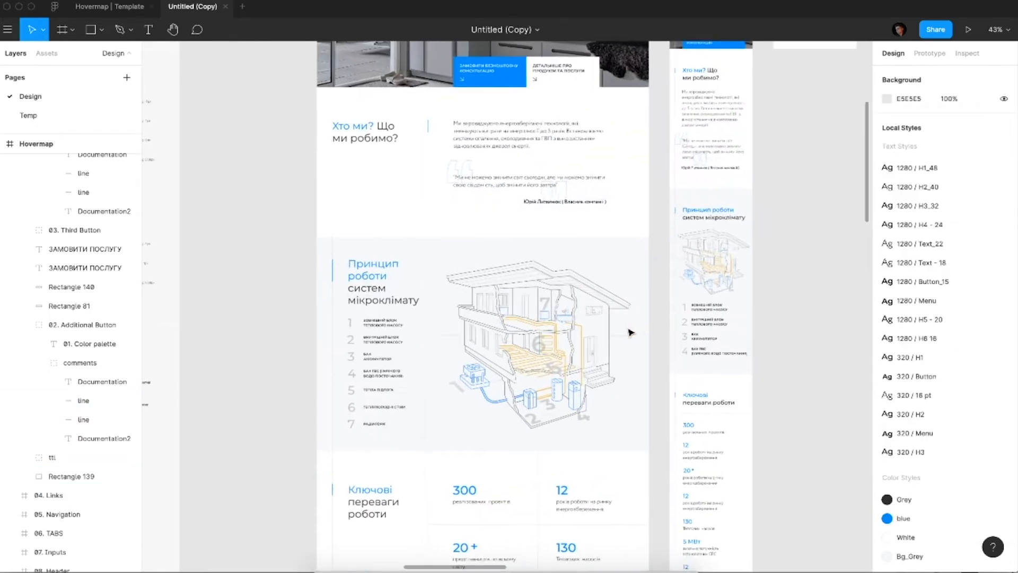
{"action": "scroll", "coordinate": [586, 201], "scroll_direction": "up", "scroll_amount": 3}
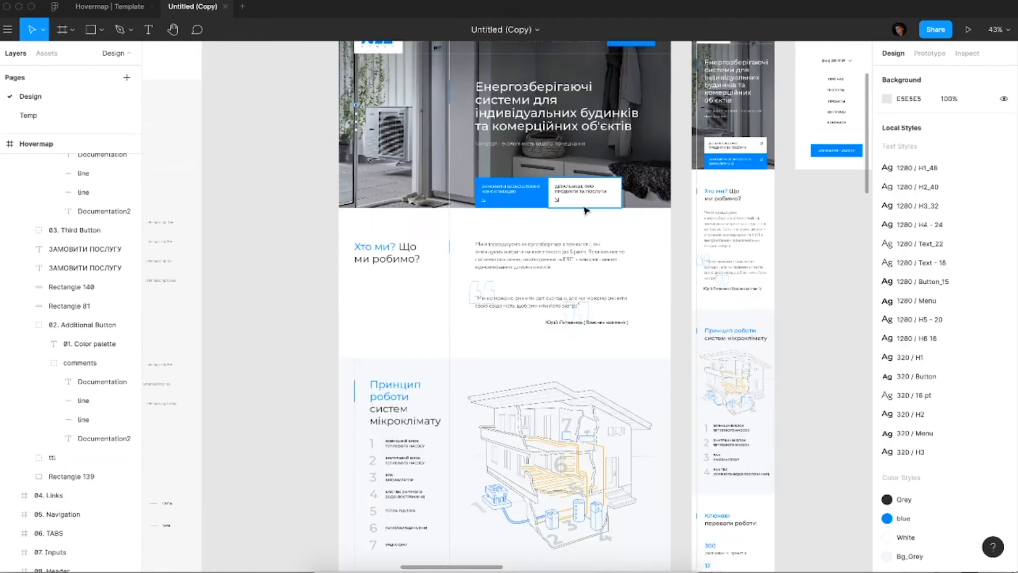
{"action": "left_click", "coordinate": [579, 265]}
Step: Paste the white button under the 03. Third lvl button heading and place a duplicate directly below it
{"action": "scroll", "coordinate": [581, 266], "scroll_direction": "down", "scroll_amount": 5}
{"action": "scroll", "coordinate": [580, 266], "scroll_direction": "left", "scroll_amount": 10}
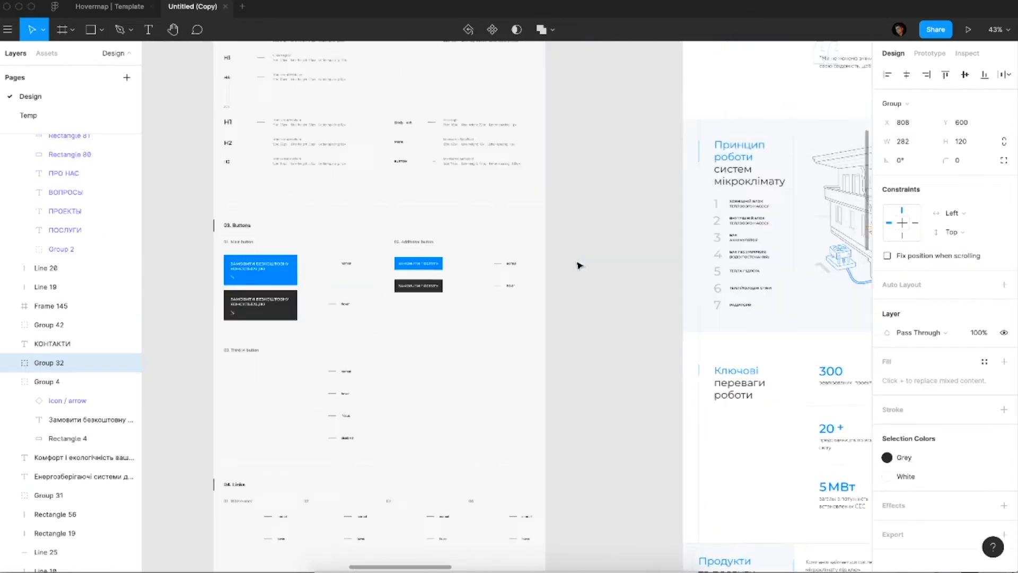
{"action": "scroll", "coordinate": [421, 312], "scroll_direction": "down", "scroll_amount": 2}
{"action": "scroll", "coordinate": [422, 311], "scroll_direction": "left", "scroll_amount": 2}
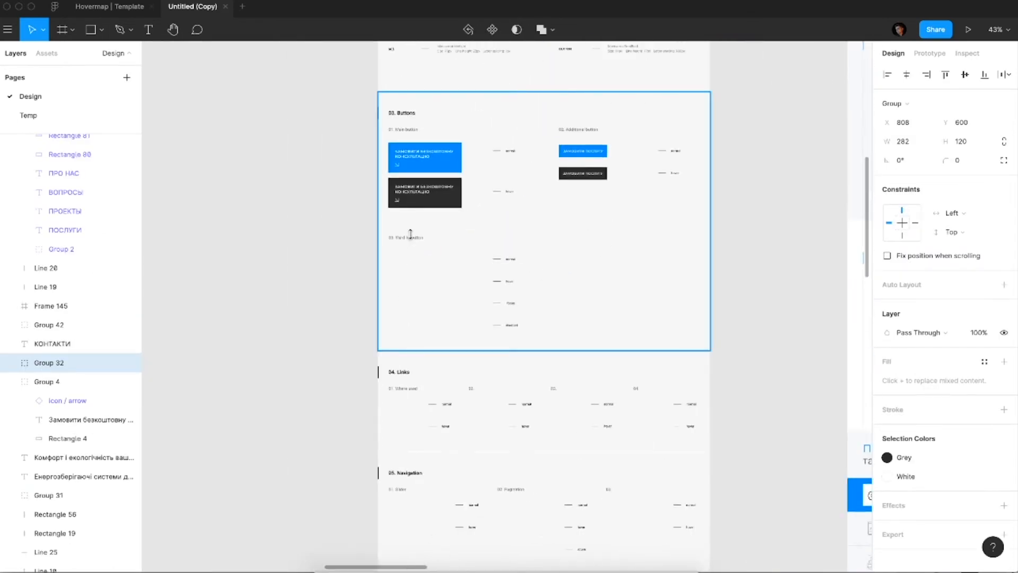
{"action": "double_click", "coordinate": [411, 234]}
{"action": "scroll", "coordinate": [410, 234], "scroll_direction": "up", "scroll_amount": 3}
{"action": "key", "text": "super+v"}
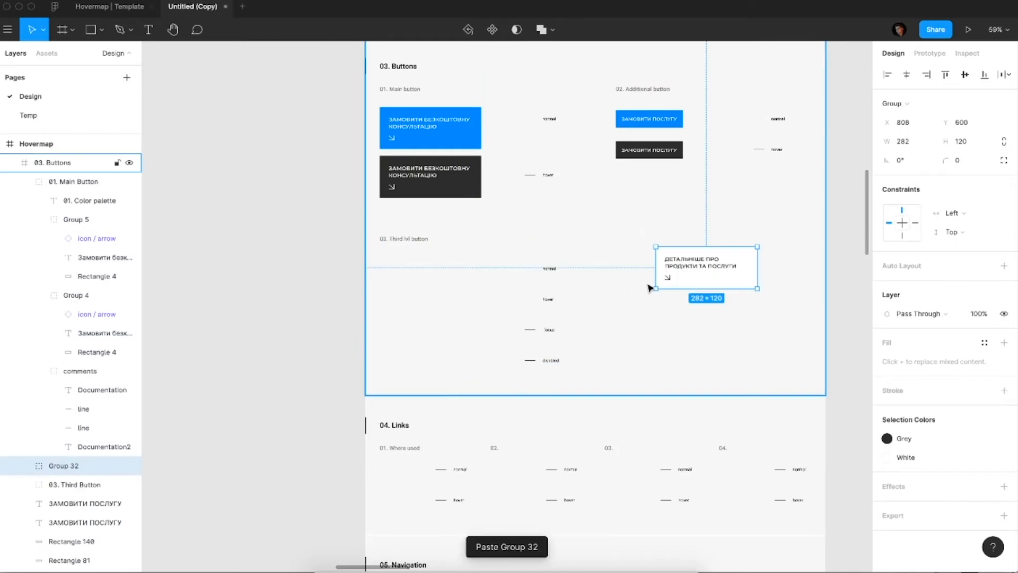
{"action": "left_click_drag", "start_coordinate": [705, 280], "coordinate": [429, 287]}
{"action": "left_click_drag", "start_coordinate": [442, 275], "coordinate": [444, 320]}
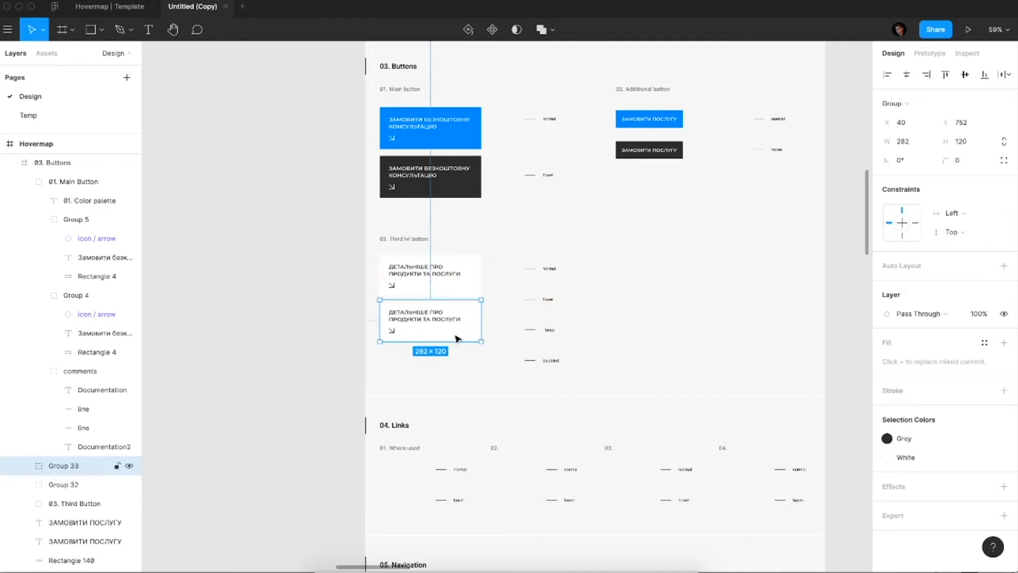
Step: Apply the blue color style to the rectangle of the lower third-level button
{"action": "double_click", "coordinate": [456, 338]}
{"action": "left_click", "coordinate": [965, 295]}
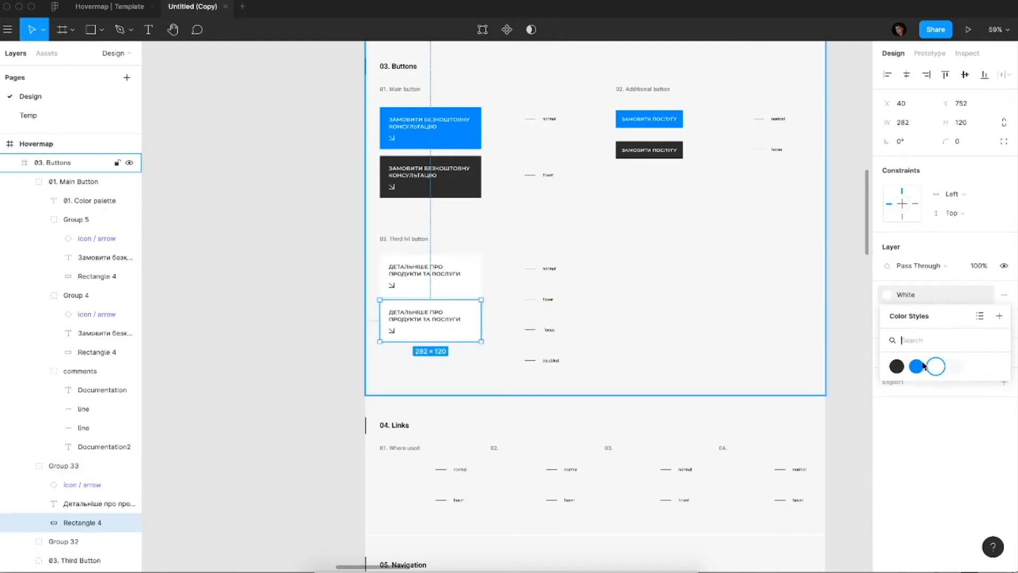
{"action": "left_click", "coordinate": [917, 365]}
Step: Change the Grey text and arrow of the lower third-level button to the White color style
{"action": "left_click", "coordinate": [413, 329]}
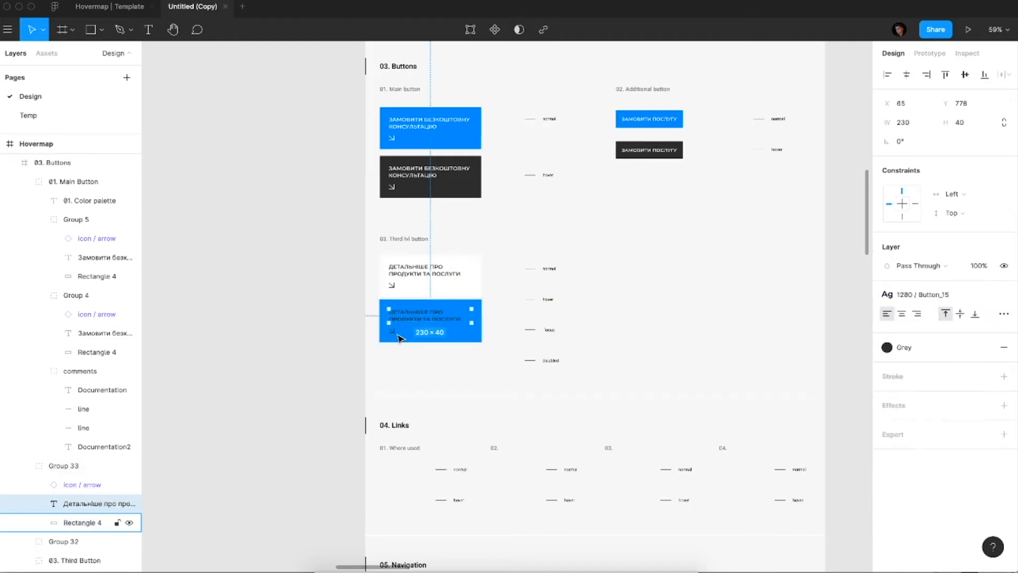
{"action": "left_click", "coordinate": [402, 338], "text": "shift"}
{"action": "key", "text": "super+z"}
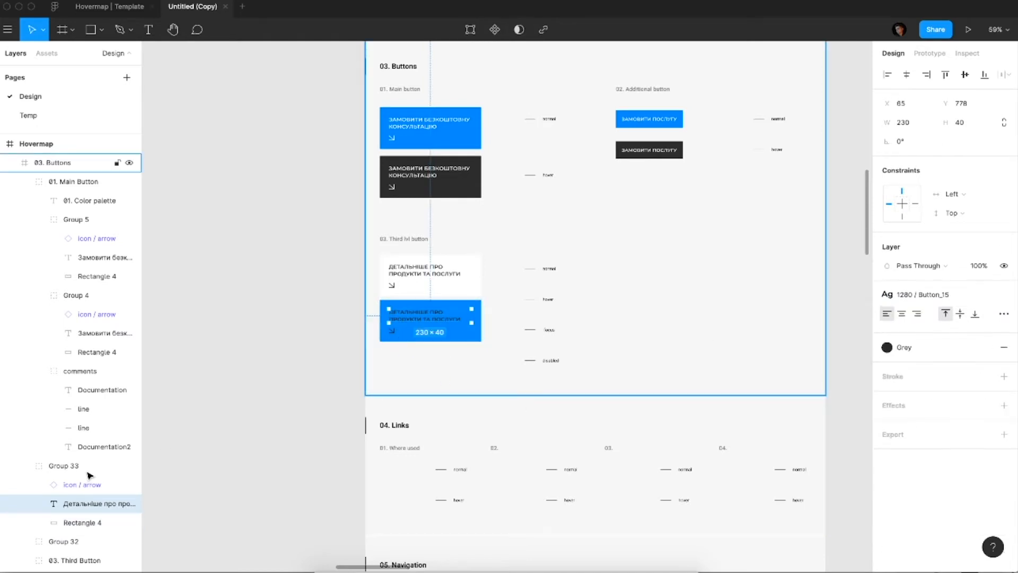
{"action": "key", "text": "Escape"}
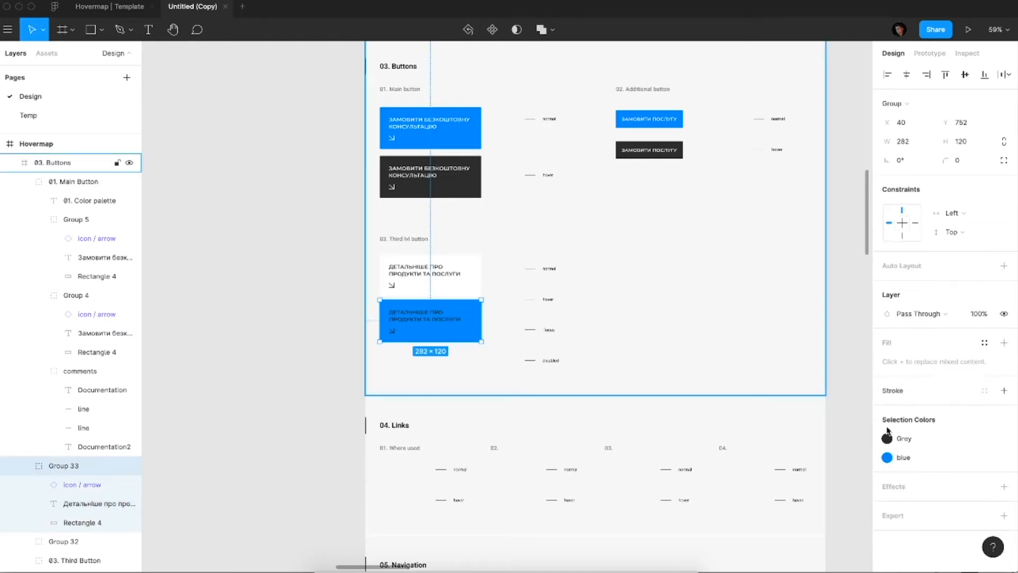
{"action": "left_click", "coordinate": [888, 438]}
{"action": "left_click", "coordinate": [801, 489]}
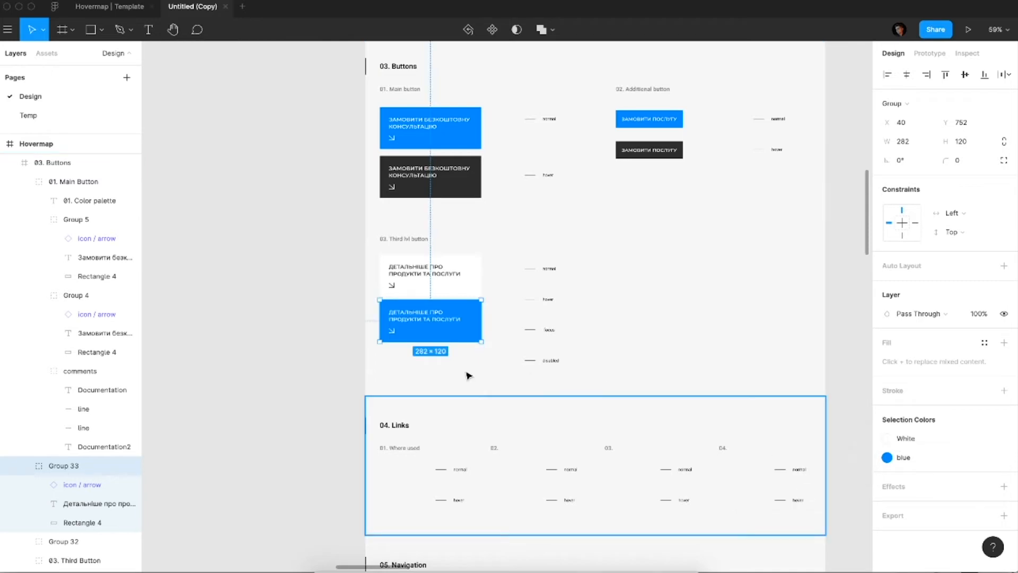
{"action": "left_click", "coordinate": [316, 370]}
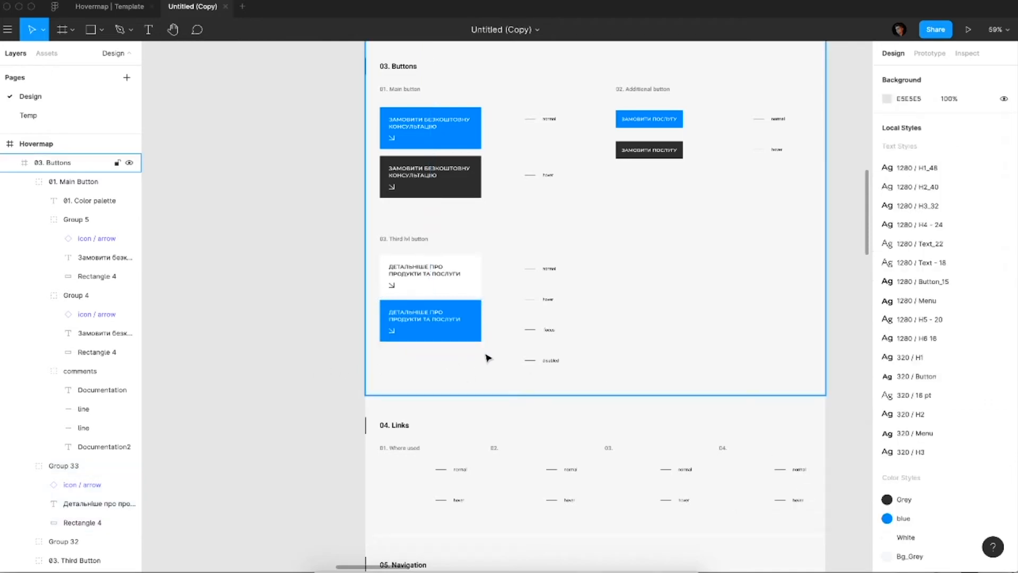
Step: Delete the focus and disabled labels with their lines from the Third lvl button's state comments
{"action": "left_click", "coordinate": [553, 331]}
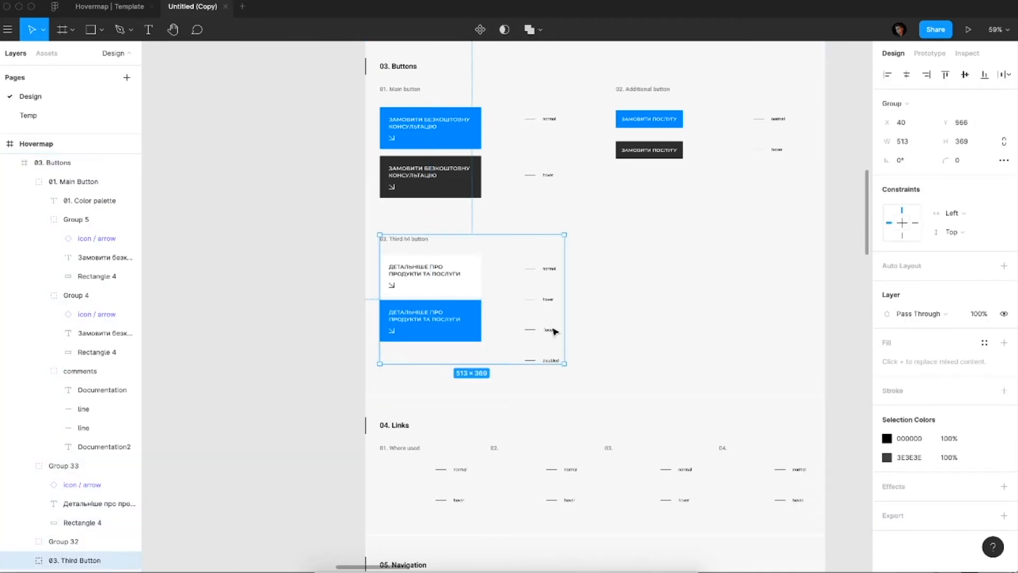
{"action": "double_click", "coordinate": [537, 336]}
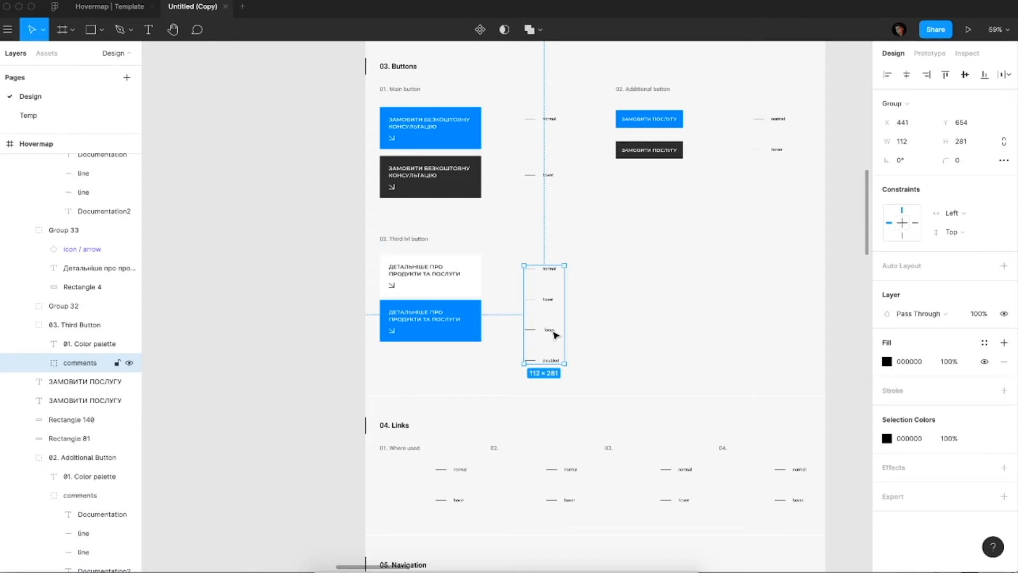
{"action": "double_click", "coordinate": [555, 332]}
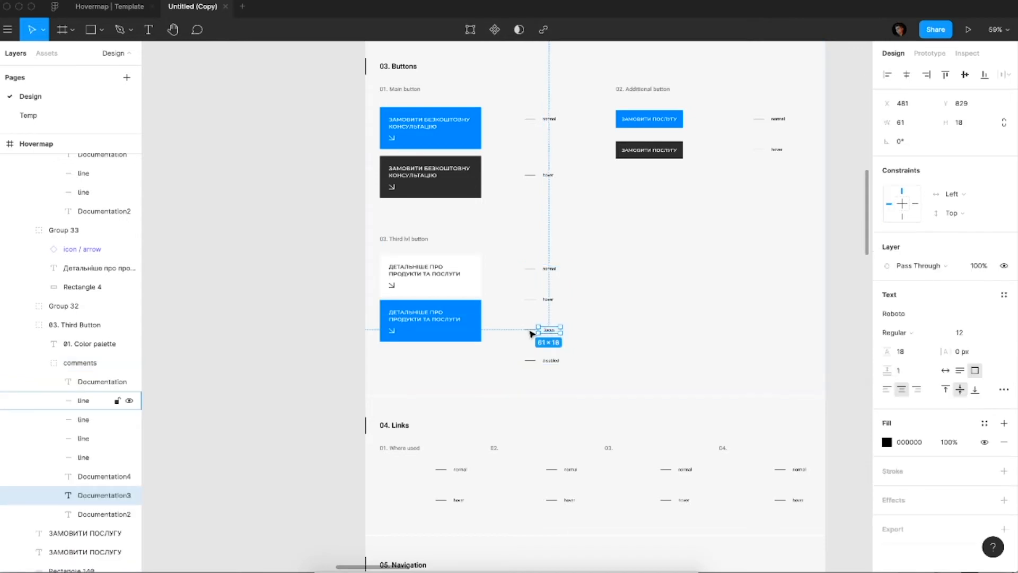
{"action": "left_click", "coordinate": [530, 330], "text": "shift"}
{"action": "left_click", "coordinate": [549, 361], "text": "shift"}
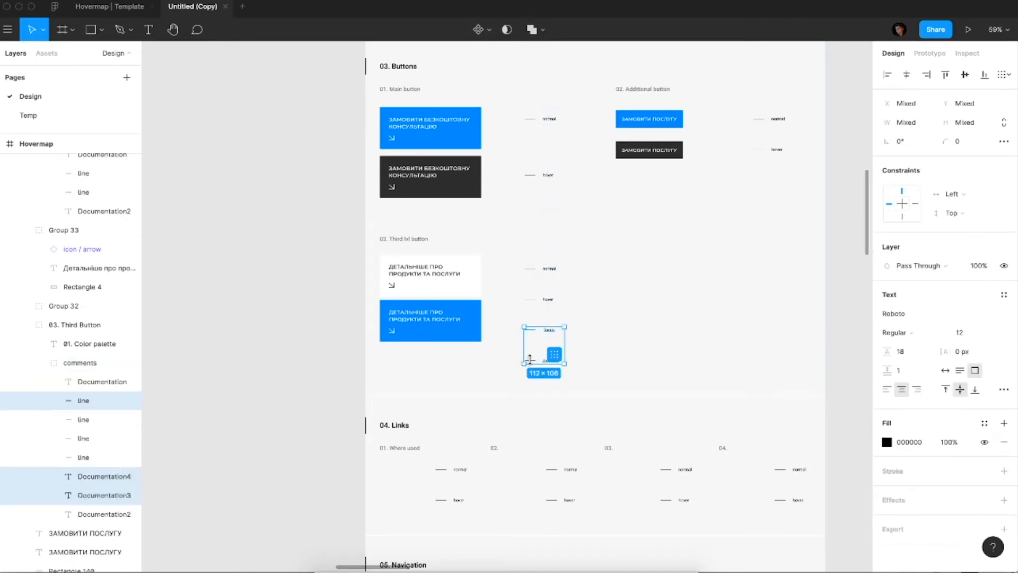
{"action": "left_click", "coordinate": [533, 361], "text": "shift"}
{"action": "key", "text": "Delete"}
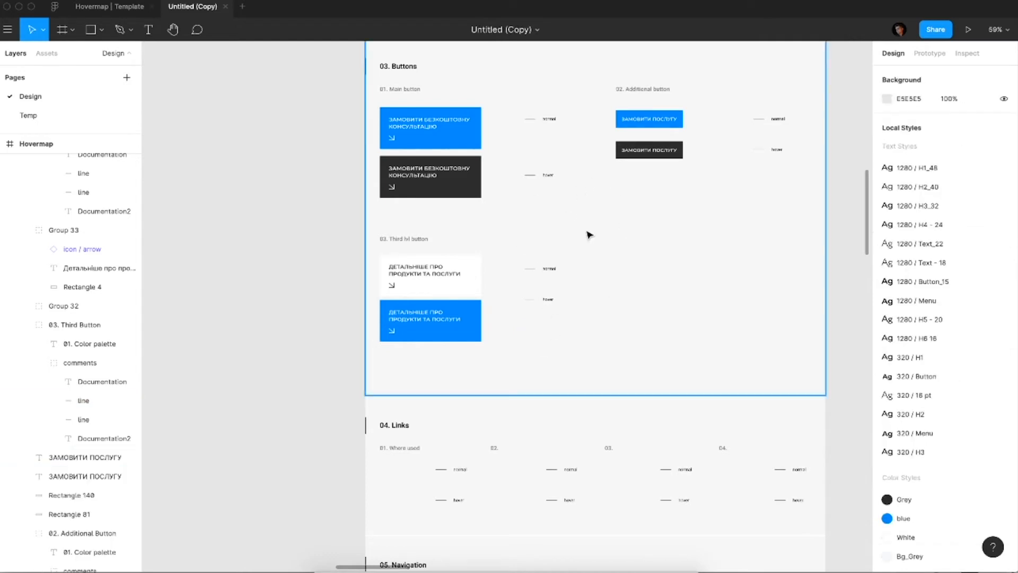
Step: Move the third-level button's hover label and its line down level with the blue button
{"action": "left_click", "coordinate": [549, 304]}
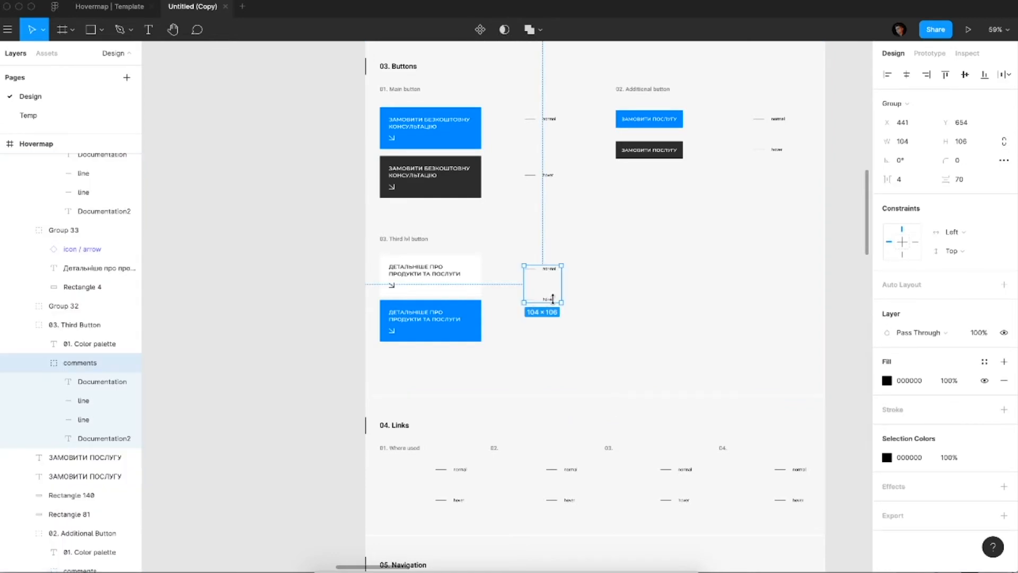
{"action": "double_click", "coordinate": [556, 303]}
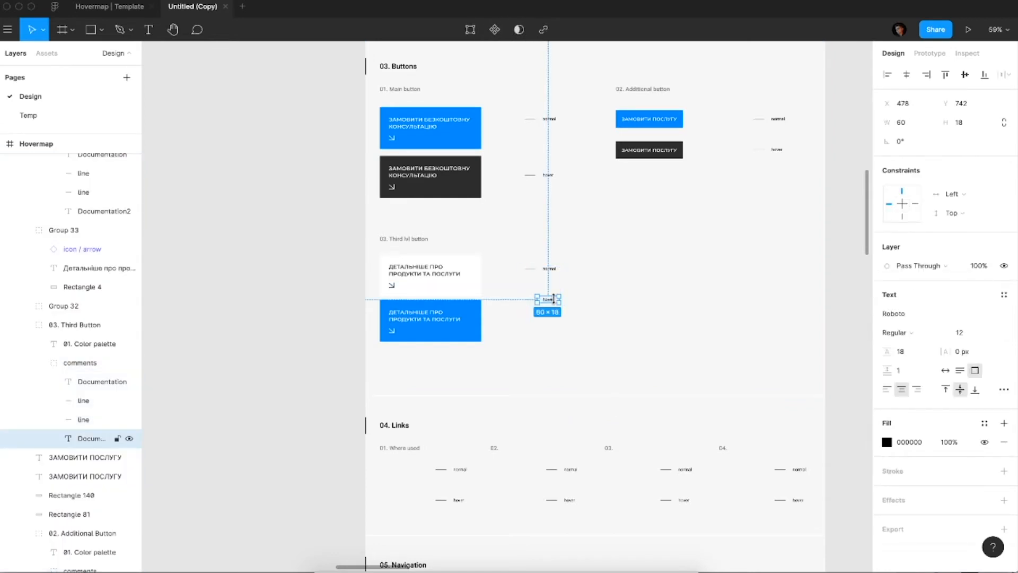
{"action": "left_click", "coordinate": [530, 303], "text": "shift"}
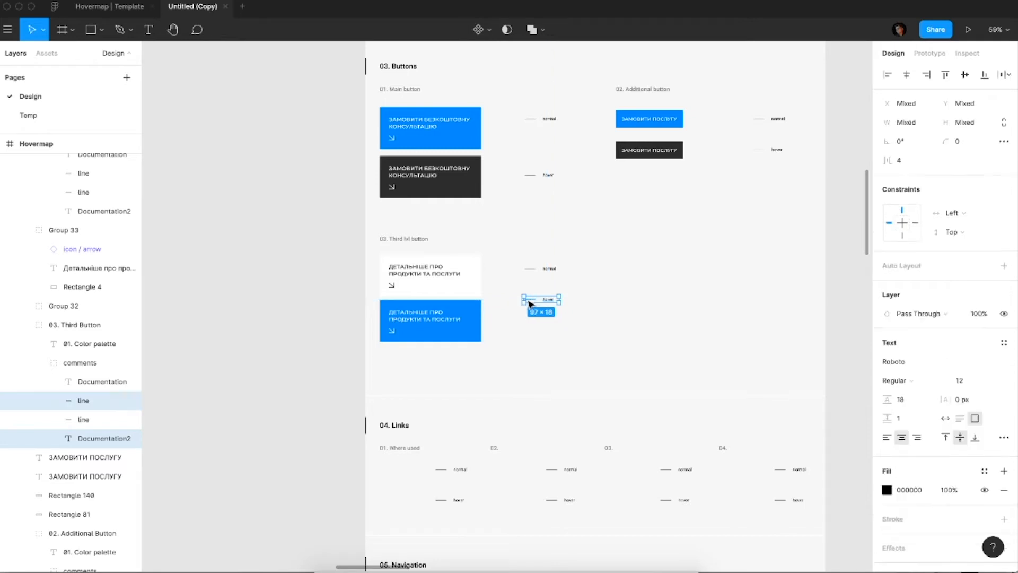
{"action": "scroll", "coordinate": [531, 304], "scroll_direction": "down", "scroll_amount": 5}
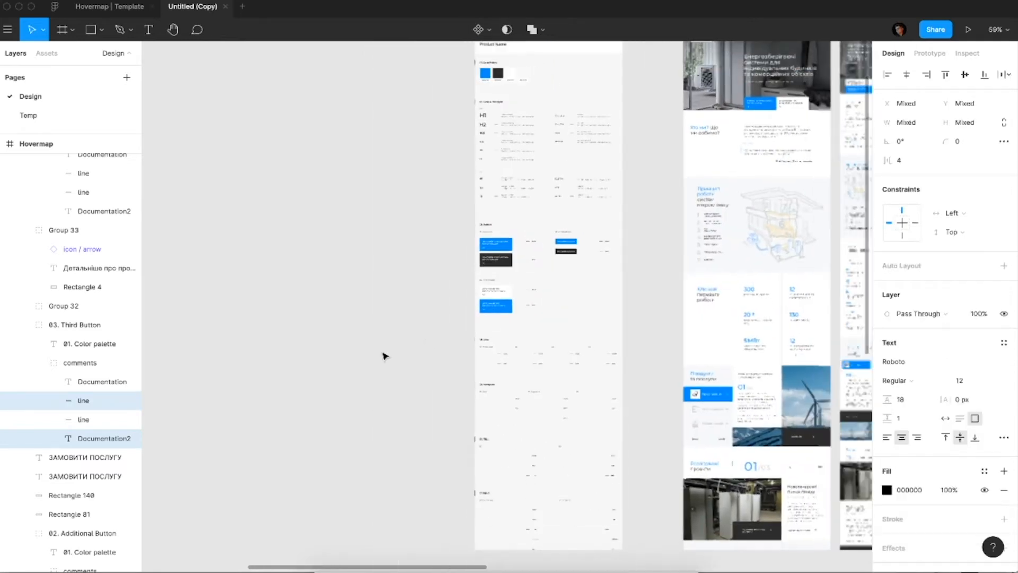
{"action": "left_click", "coordinate": [382, 355]}
Step: Group the ПОДИВИТИСЯ НА КАРТІ link text with its arrow in the desktop page's Реалізовані проекти block
{"action": "scroll", "coordinate": [535, 398], "scroll_direction": "up", "scroll_amount": 5}
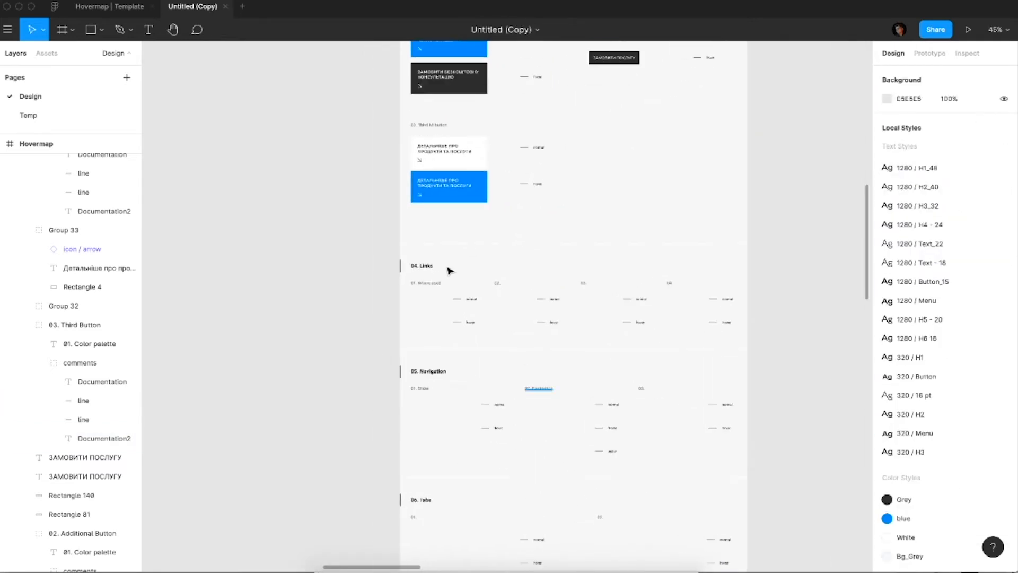
{"action": "scroll", "coordinate": [639, 305], "scroll_direction": "right", "scroll_amount": 10}
{"action": "scroll", "coordinate": [639, 305], "scroll_direction": "down", "scroll_amount": 10}
{"action": "scroll", "coordinate": [639, 305], "scroll_direction": "left", "scroll_amount": 5}
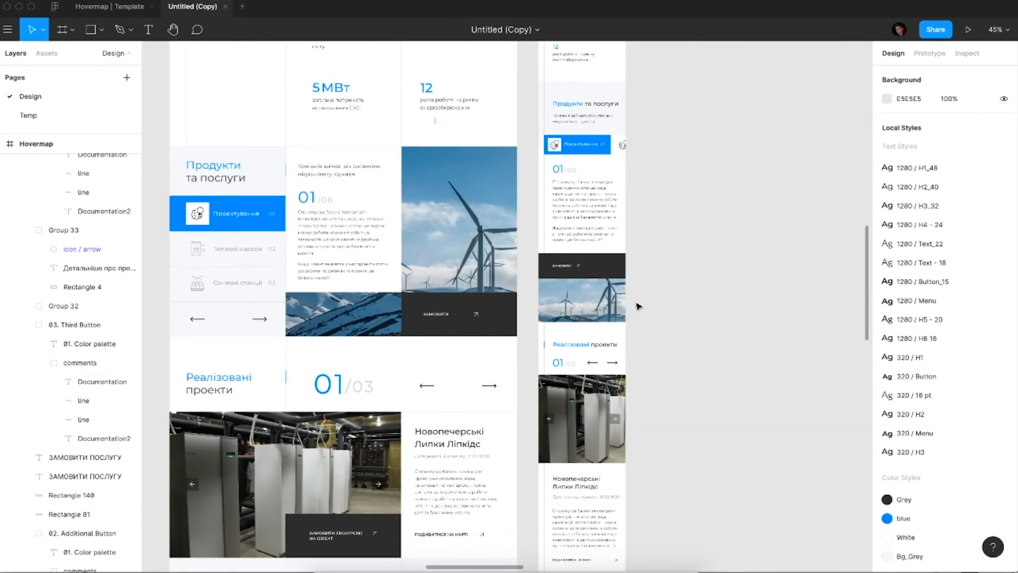
{"action": "scroll", "coordinate": [639, 306], "scroll_direction": "left", "scroll_amount": 2}
{"action": "scroll", "coordinate": [639, 306], "scroll_direction": "down", "scroll_amount": 10}
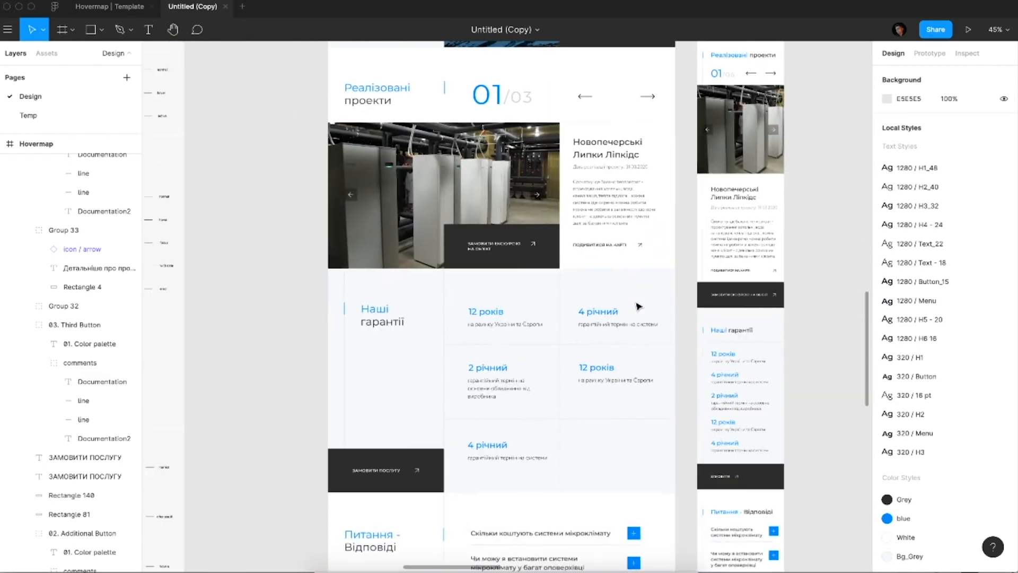
{"action": "scroll", "coordinate": [582, 129], "scroll_direction": "down", "scroll_amount": 1}
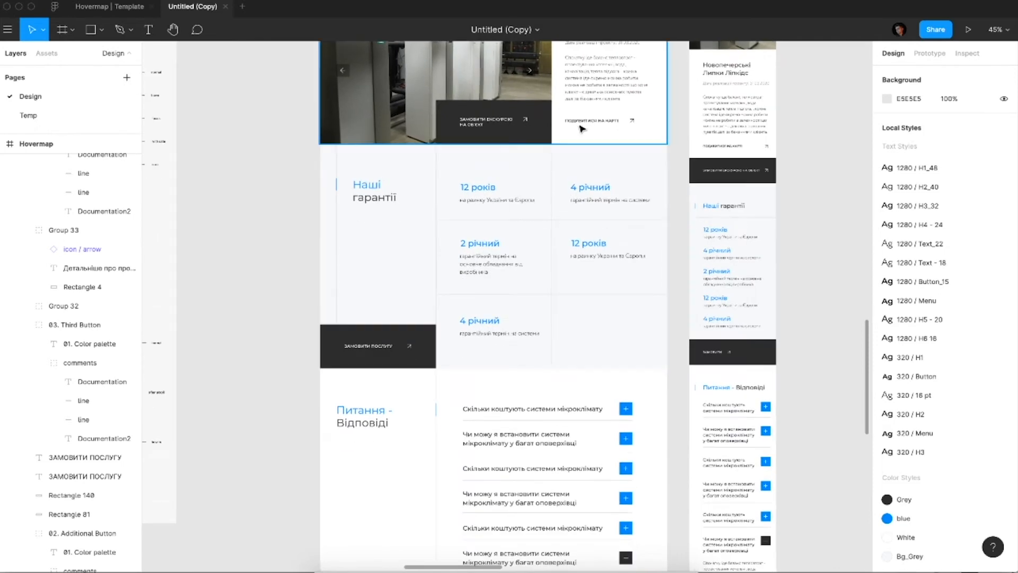
{"action": "left_click", "coordinate": [597, 122]}
{"action": "left_click", "coordinate": [596, 122]}
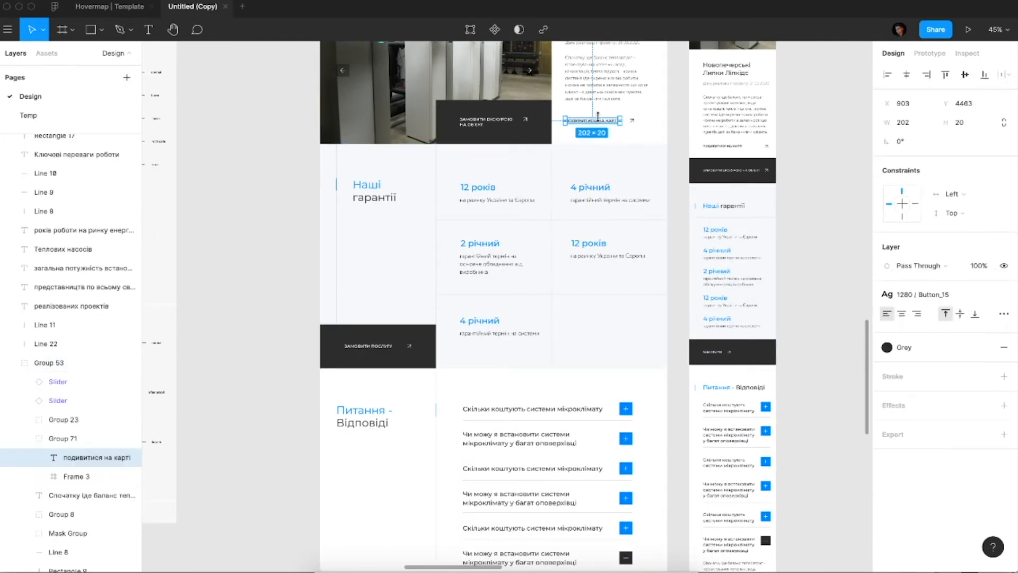
{"action": "left_click", "coordinate": [633, 121], "text": "shift"}
{"action": "key", "text": "ctrl+g"}
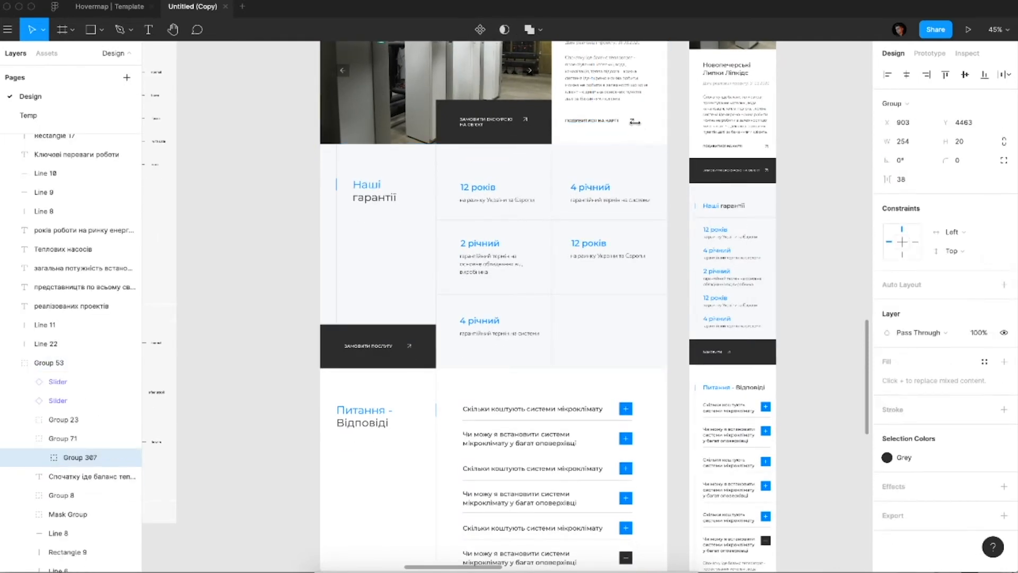
Step: Copy the grouped link into the 04. Links section and place it under the 01. Where used heading
{"action": "scroll", "coordinate": [636, 125], "scroll_direction": "down", "scroll_amount": 3, "text": "ctrl"}
{"action": "scroll", "coordinate": [639, 128], "scroll_direction": "right", "scroll_amount": 10}
{"action": "scroll", "coordinate": [639, 127], "scroll_direction": "up", "scroll_amount": 5, "text": "ctrl"}
{"action": "scroll", "coordinate": [639, 127], "scroll_direction": "up", "scroll_amount": 3}
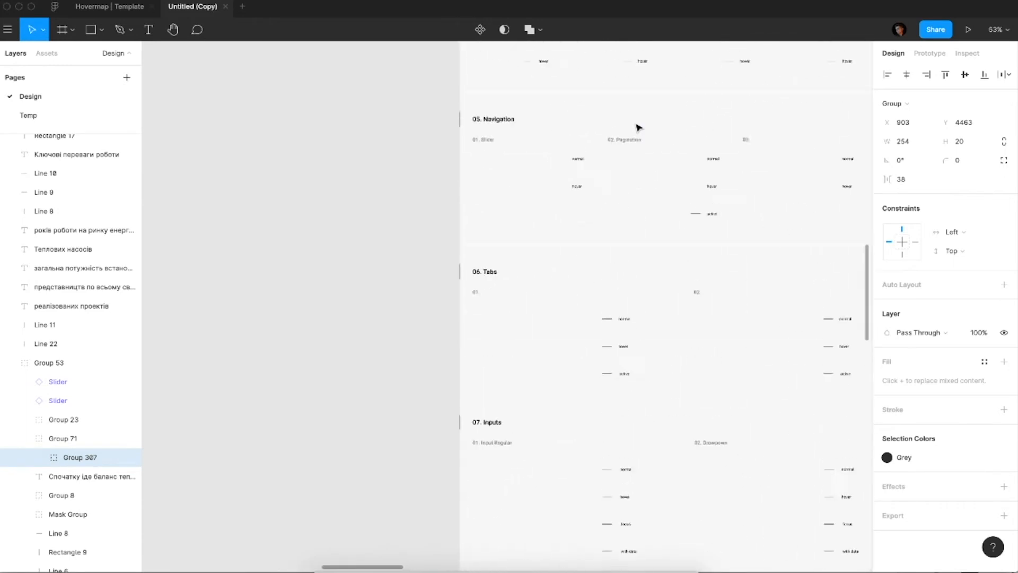
{"action": "left_click", "coordinate": [524, 206]}
{"action": "scroll", "coordinate": [525, 205], "scroll_direction": "up", "scroll_amount": 3}
{"action": "left_click", "coordinate": [509, 209]}
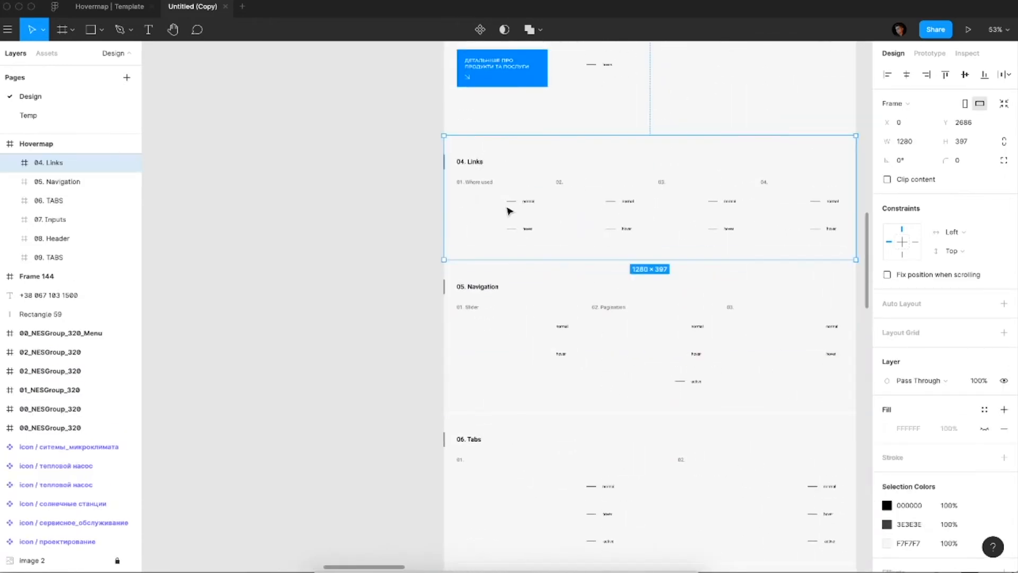
{"action": "double_click", "coordinate": [509, 209]}
{"action": "scroll", "coordinate": [510, 210], "scroll_direction": "up", "scroll_amount": 2, "text": "ctrl"}
{"action": "key", "text": "ctrl+v"}
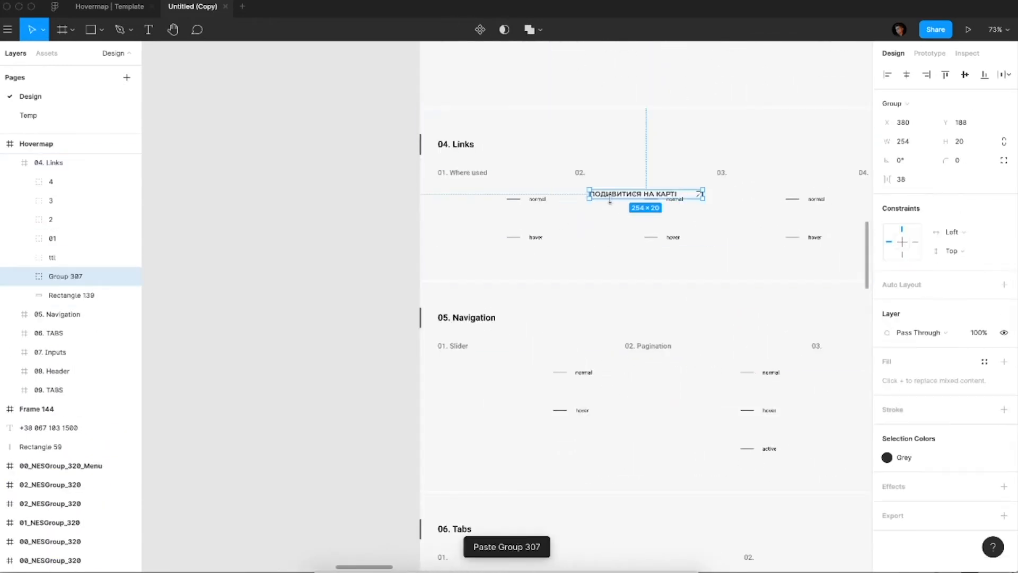
{"action": "left_click_drag", "start_coordinate": [610, 197], "coordinate": [463, 215]}
Step: Delete the unused 02, 03 and 04 columns from the 04. Links section
{"action": "left_click", "coordinate": [582, 170]}
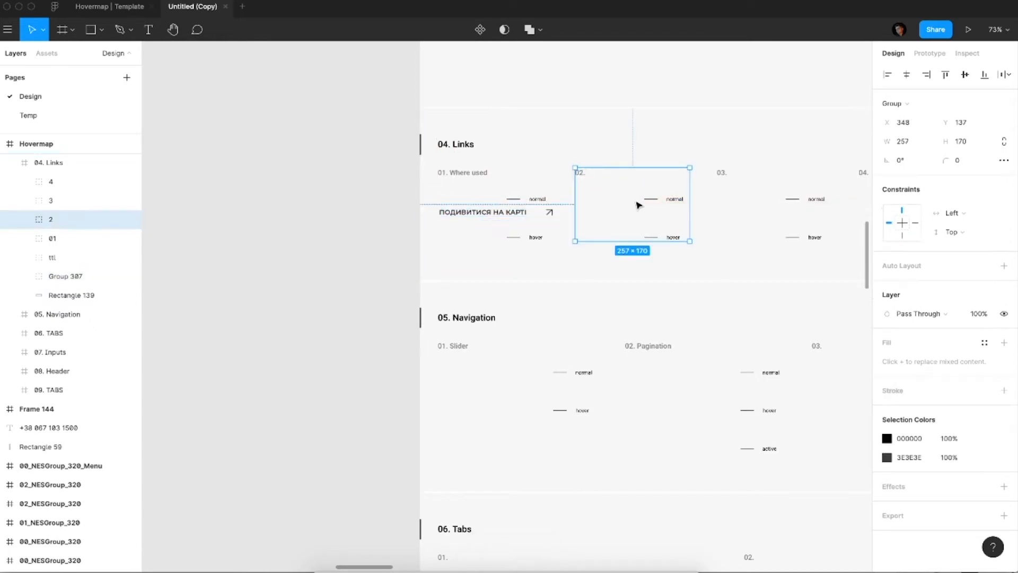
{"action": "scroll", "coordinate": [639, 205], "scroll_direction": "right", "scroll_amount": 2}
{"action": "left_click", "coordinate": [669, 184], "text": "shift"}
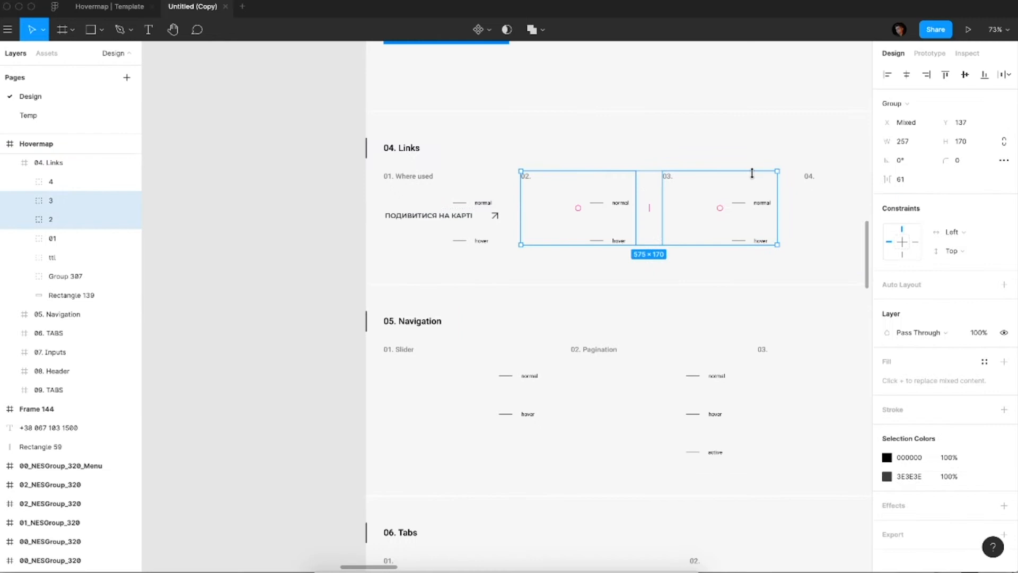
{"action": "left_click", "coordinate": [811, 175], "text": "shift"}
{"action": "key", "text": "Delete"}
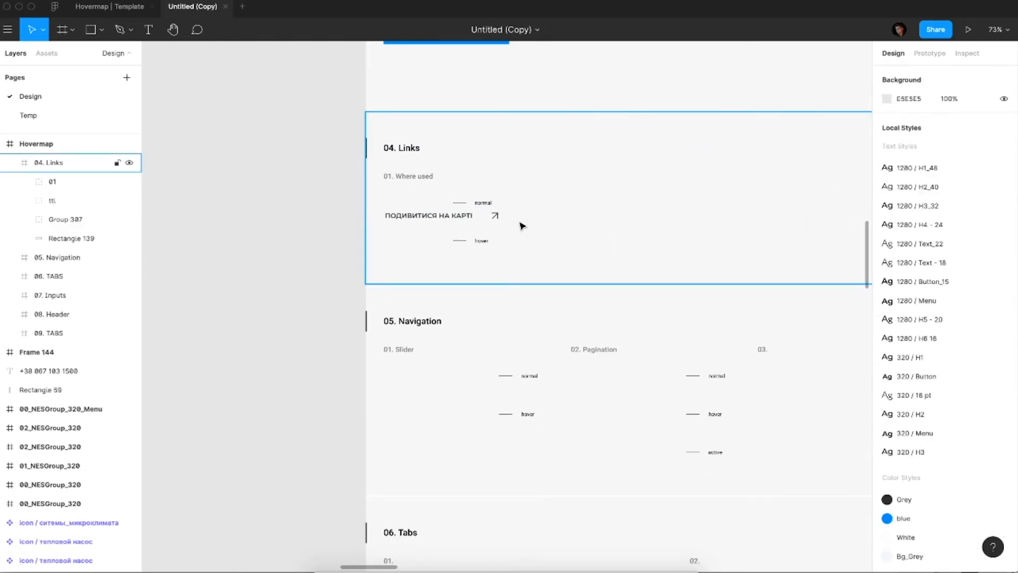
Step: Move the normal and hover state labels in the 04. Links section further right, clear of the link text and arrow
{"action": "left_click", "coordinate": [482, 204]}
{"action": "double_click", "coordinate": [482, 204]}
{"action": "left_click_drag", "start_coordinate": [482, 204], "coordinate": [577, 232]}
Step: Move the "Подивитися на карті" link group up to Y 201, level with the normal state label
{"action": "left_click", "coordinate": [494, 217]}
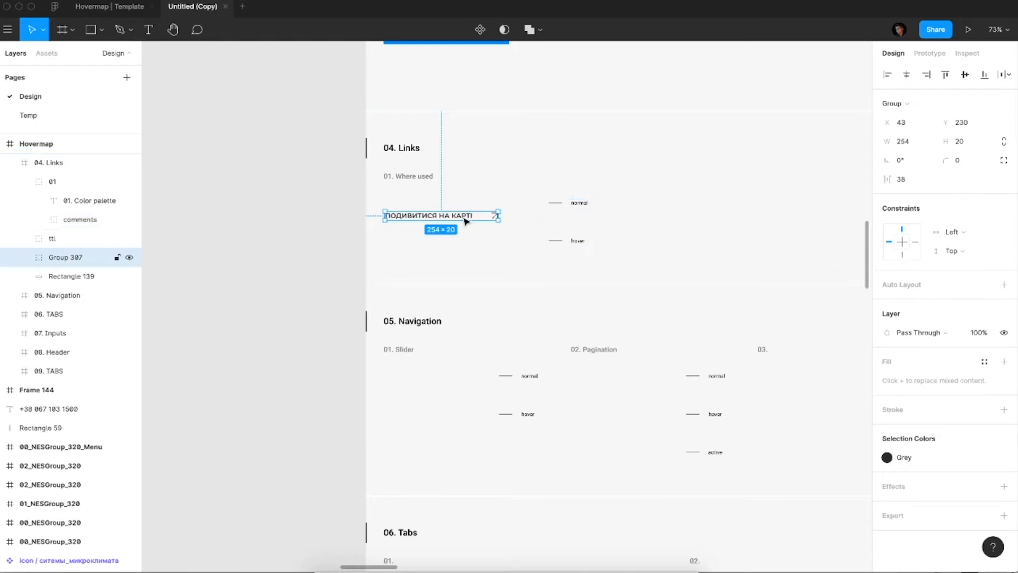
{"action": "left_click_drag", "start_coordinate": [466, 221], "coordinate": [466, 204]}
{"action": "scroll", "coordinate": [466, 204], "scroll_direction": "down", "scroll_amount": 5}
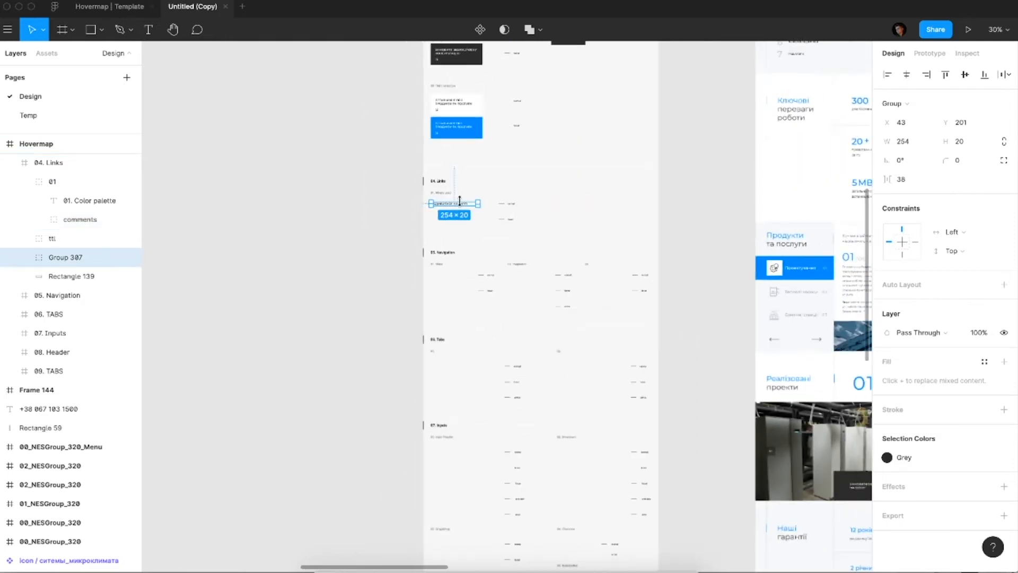
{"action": "scroll", "coordinate": [460, 200], "scroll_direction": "up", "scroll_amount": 10}
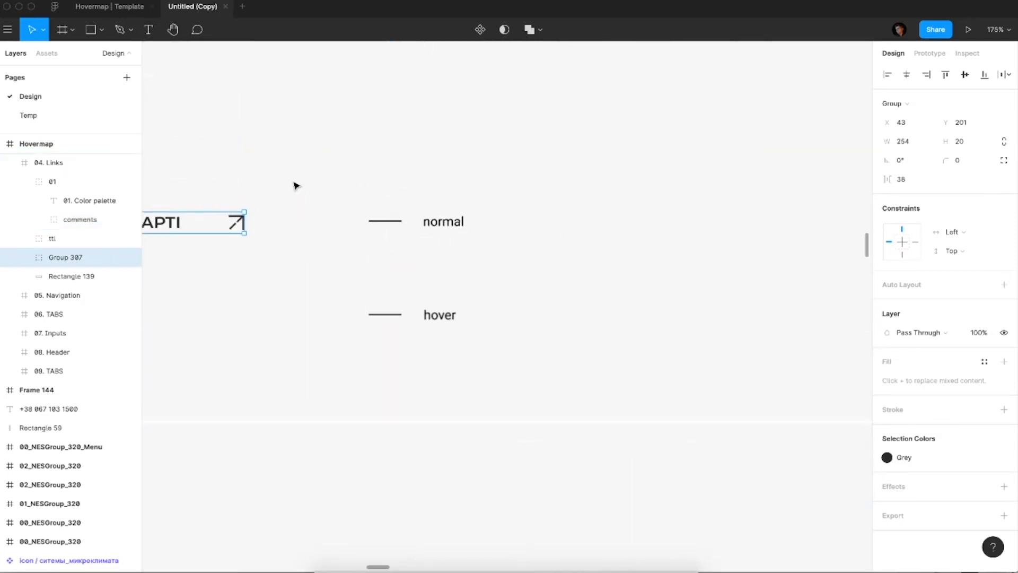
{"action": "left_click", "coordinate": [294, 186]}
Step: Change the Links caption to "01. Everywhere" and duplicate the "Подивитися на карті" link onto the hover row
{"action": "scroll", "coordinate": [294, 185], "scroll_direction": "down", "scroll_amount": 5}
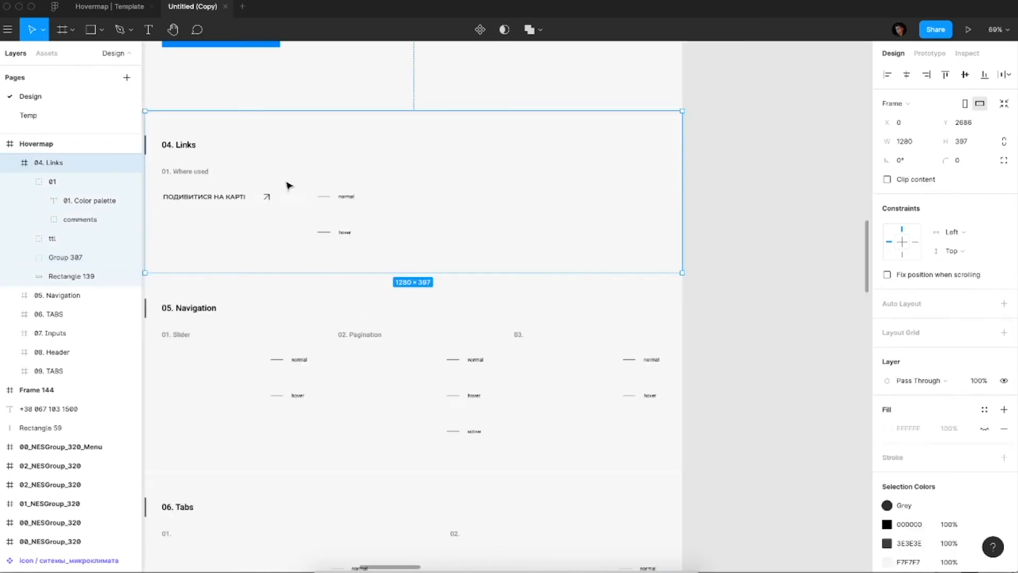
{"action": "left_click", "coordinate": [201, 174]}
{"action": "left_click", "coordinate": [182, 172]}
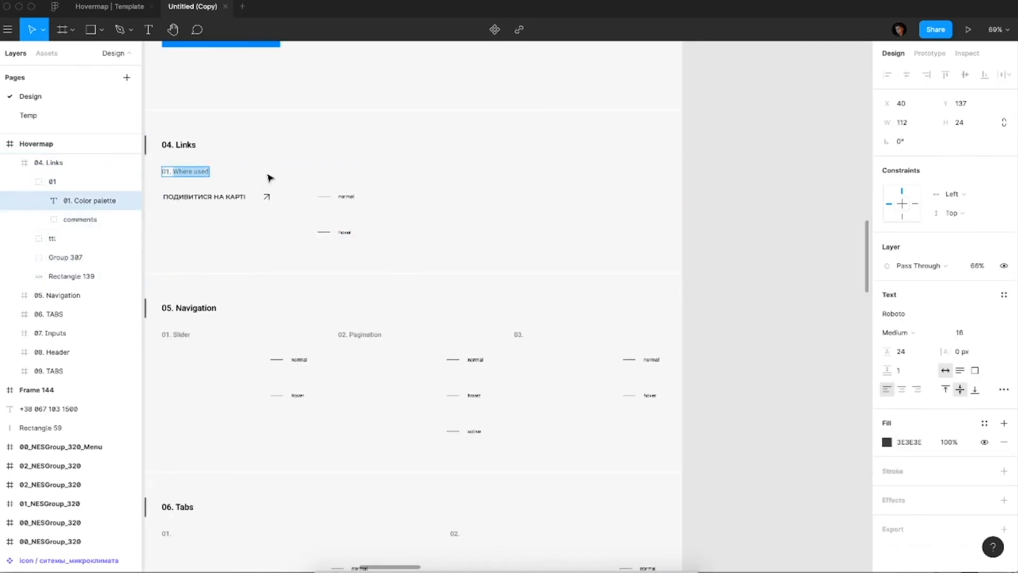
{"action": "key", "text": "Return"}
{"action": "left_click", "coordinate": [241, 197]}
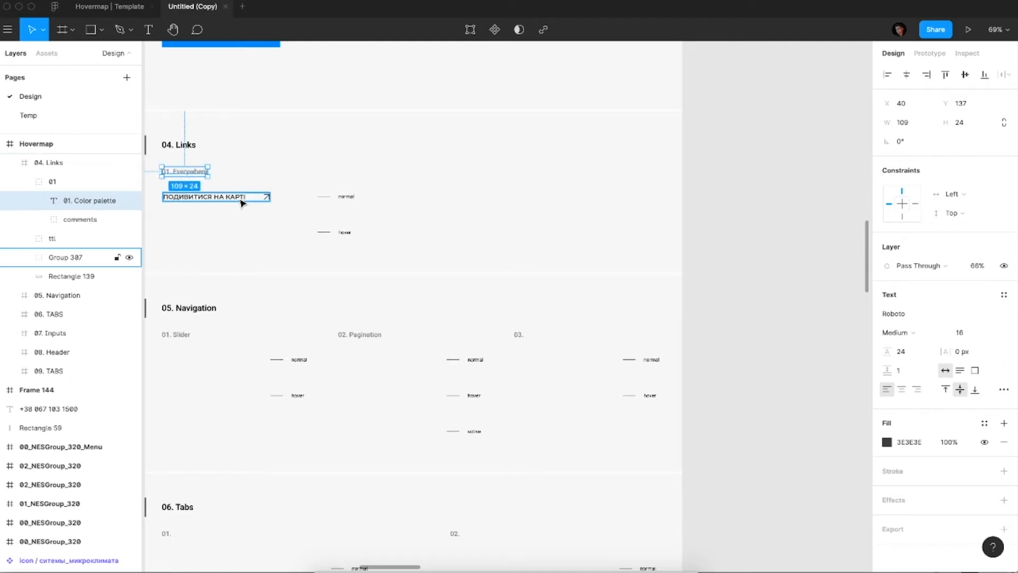
{"action": "left_click_drag", "start_coordinate": [244, 203], "coordinate": [245, 239]}
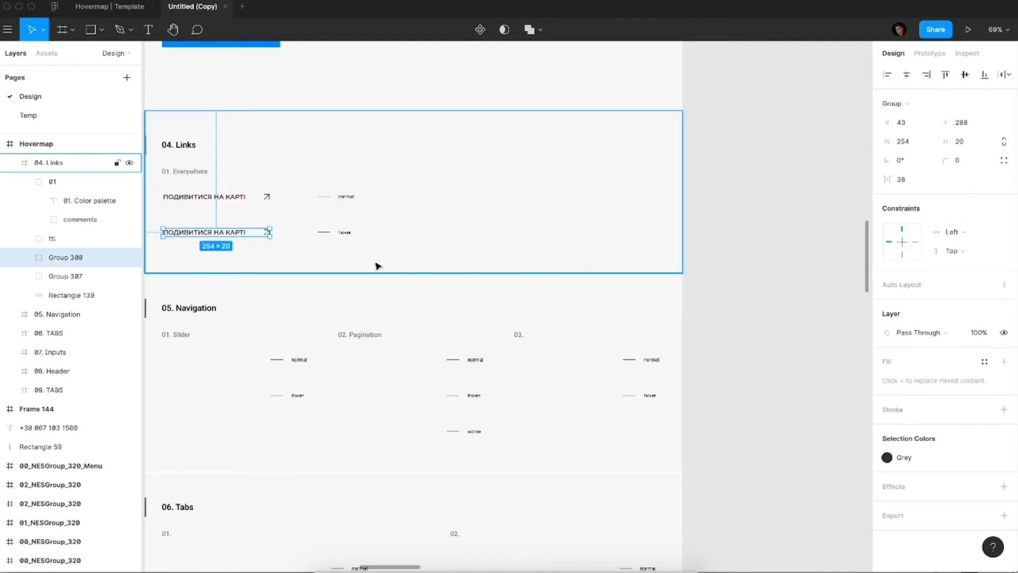
Step: Try rotating the arrow icon of the hover link, first freehand and then to 0°
{"action": "double_click", "coordinate": [267, 234]}
{"action": "scroll", "coordinate": [267, 234], "scroll_direction": "up", "scroll_amount": 3}
{"action": "left_click_drag", "start_coordinate": [283, 225], "coordinate": [284, 229]}
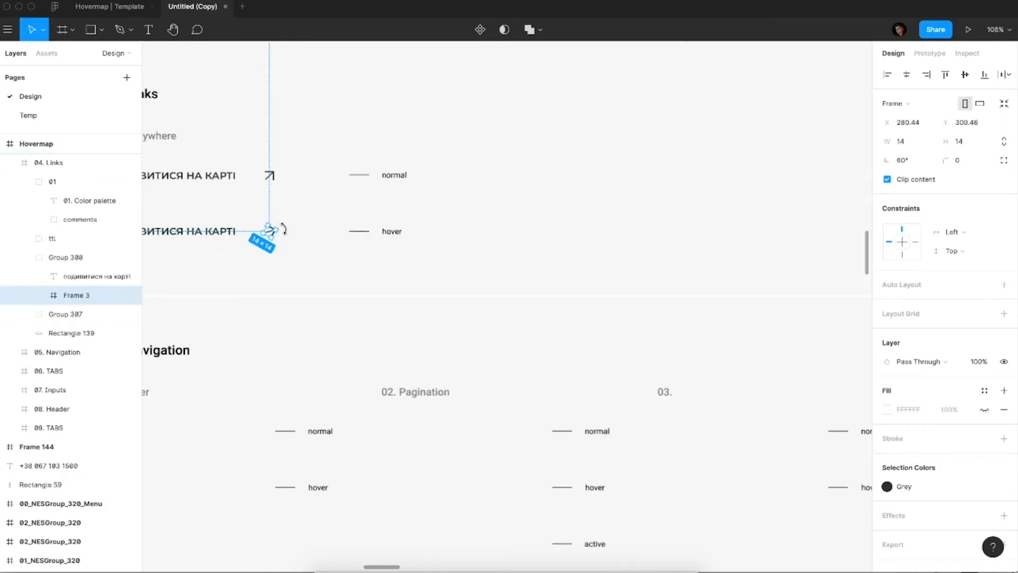
{"action": "left_click_drag", "start_coordinate": [910, 161], "coordinate": [927, 149]}
{"action": "left_click", "coordinate": [900, 161]}
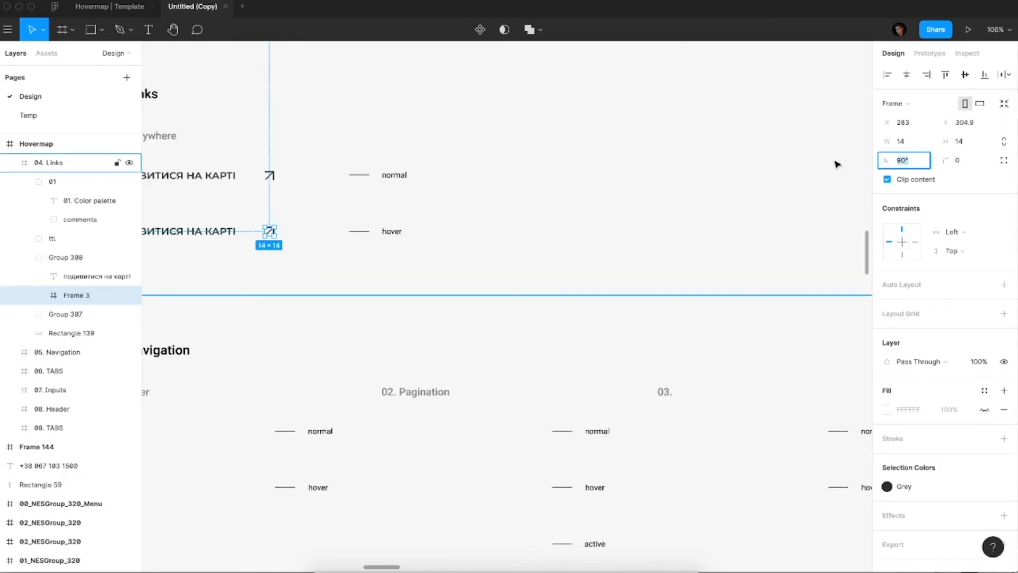
{"action": "type", "text": "1800"}
{"action": "key", "text": "Return"}
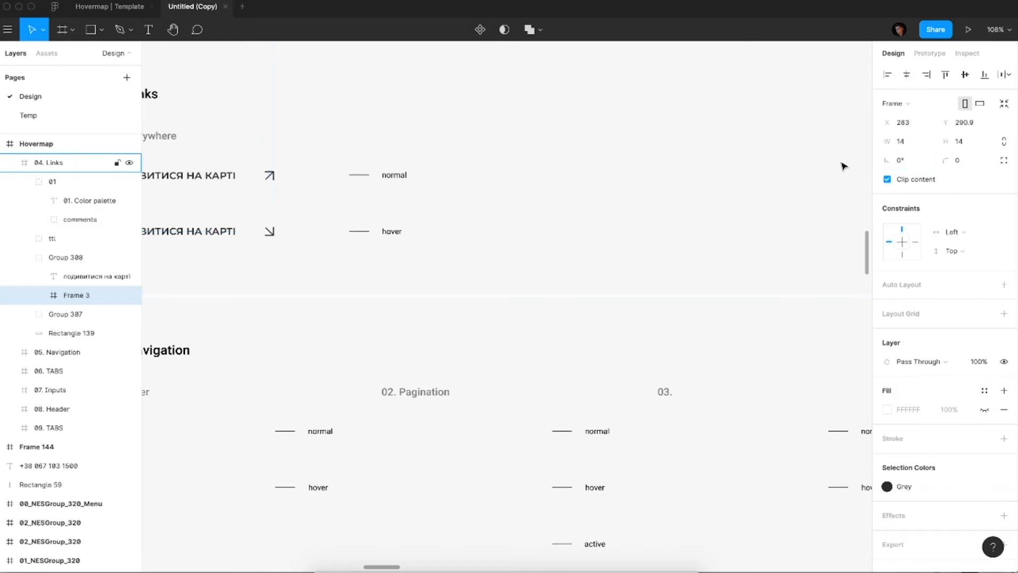
{"action": "left_click", "coordinate": [913, 160]}
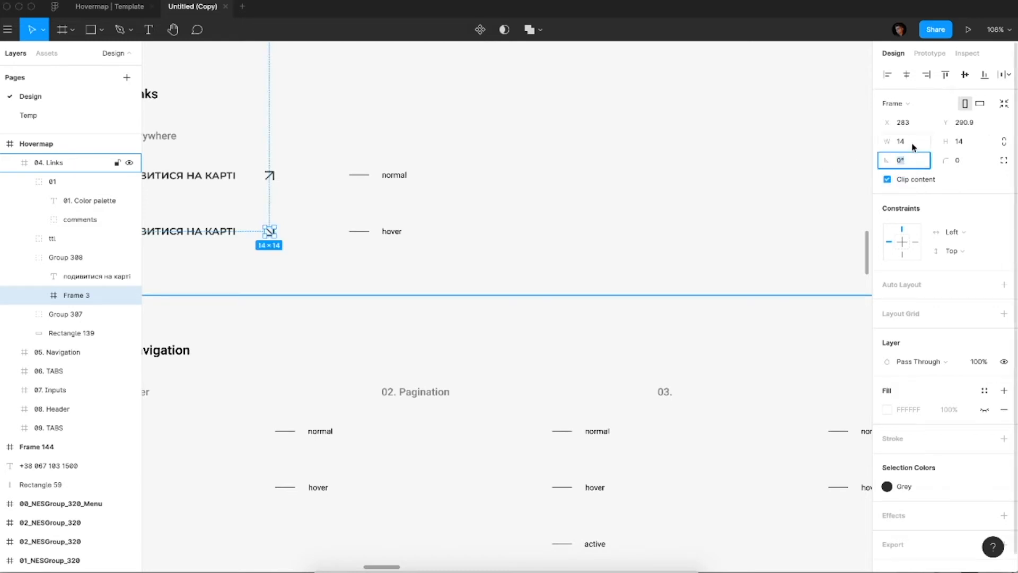
{"action": "key", "text": "shift+Return"}
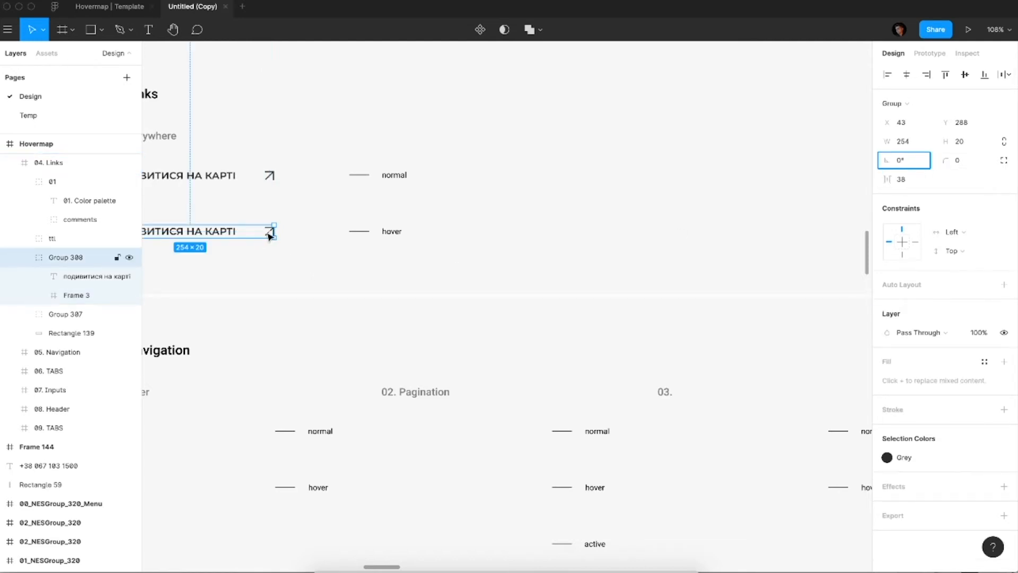
Step: Set the rotation of the hover link's arrow icon to 45° so that it points horizontally
{"action": "left_click", "coordinate": [269, 234]}
{"action": "left_click", "coordinate": [922, 165]}
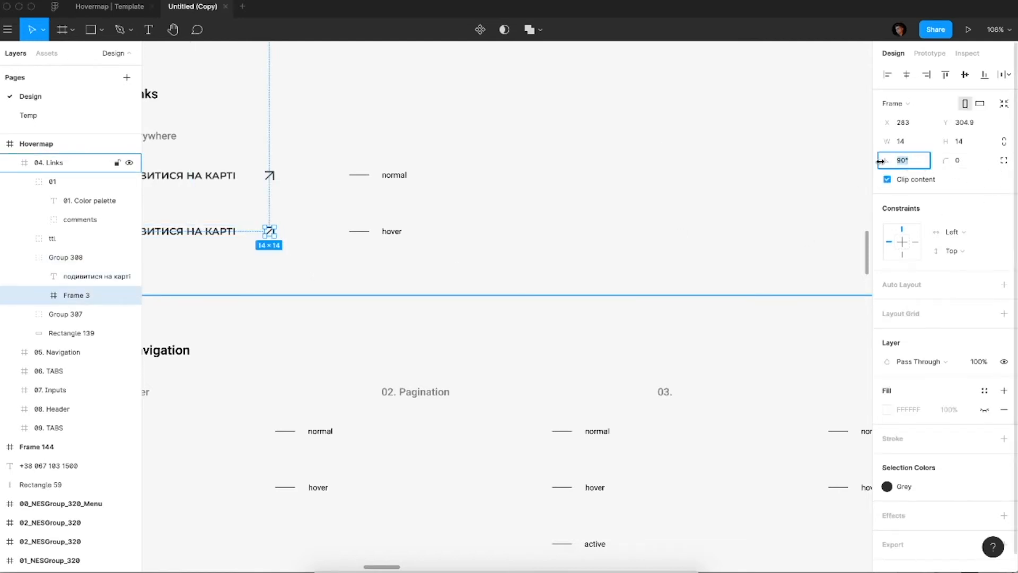
{"action": "type", "text": "0"}
{"action": "key", "text": "Return"}
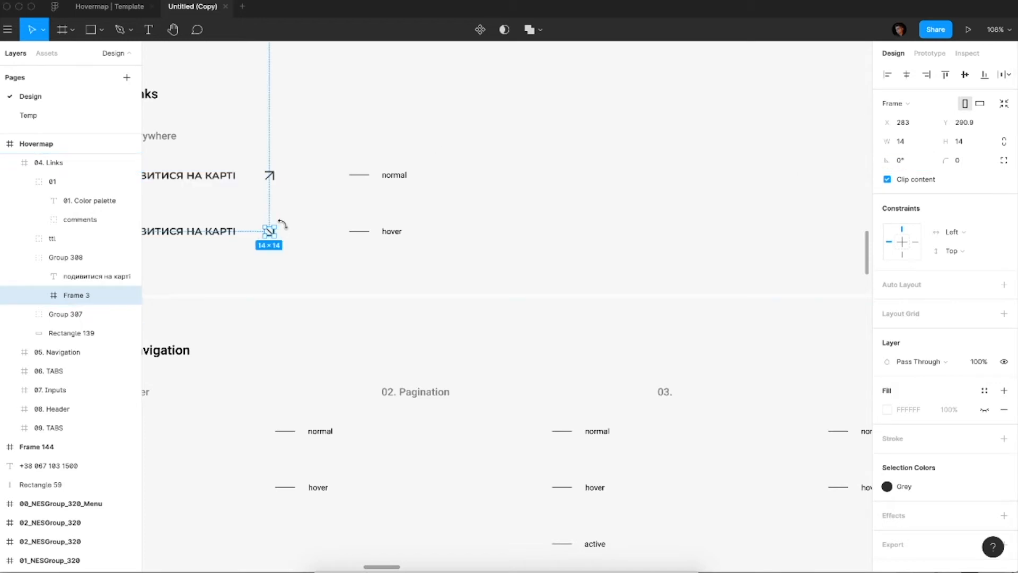
{"action": "left_click", "coordinate": [891, 158]}
{"action": "type", "text": "4"}
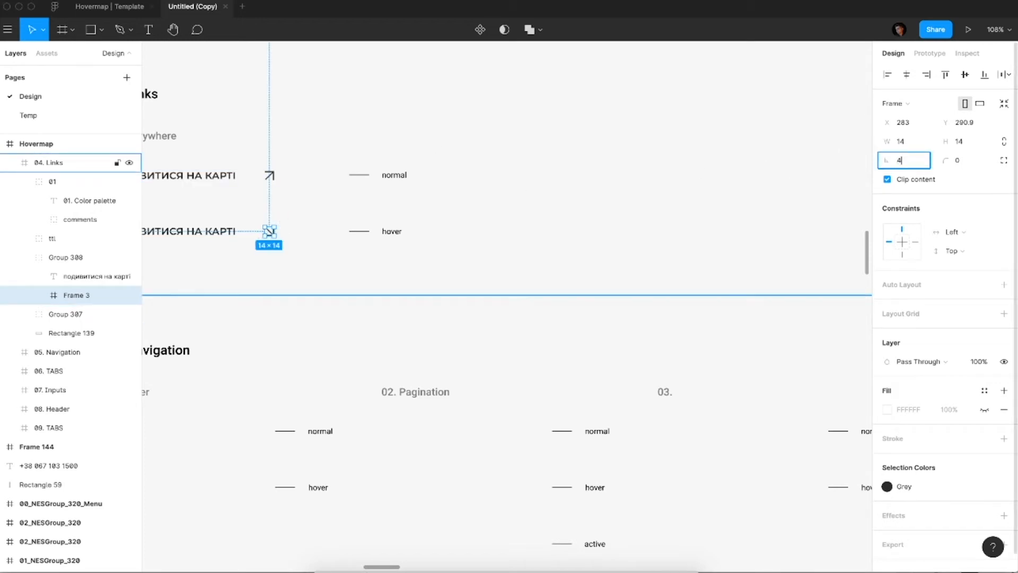
{"action": "type", "text": "5"}
{"action": "key", "text": "Return"}
Step: Recolour the whole hover link group, text and arrow, with the blue color style
{"action": "left_click", "coordinate": [214, 232]}
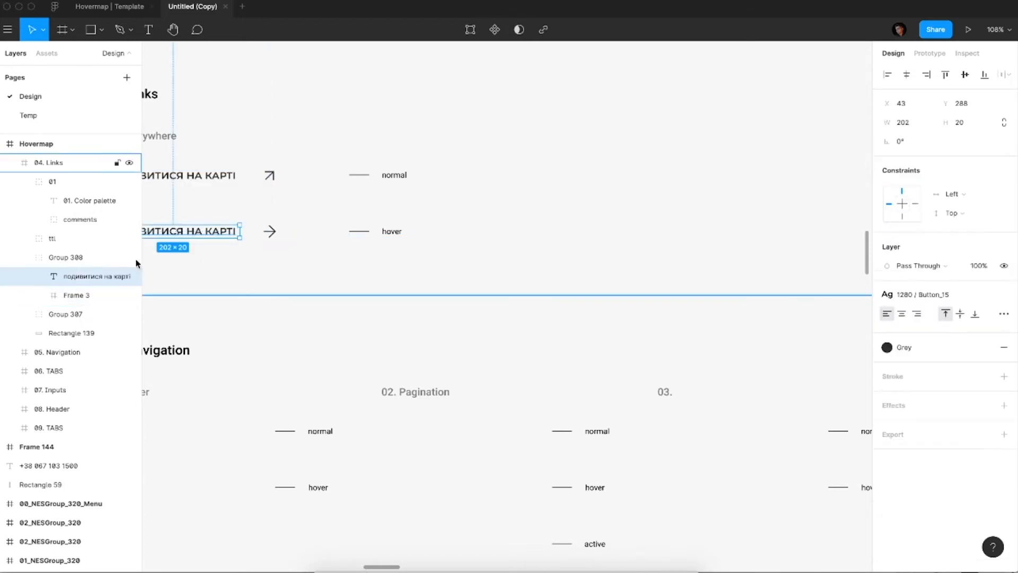
{"action": "left_click", "coordinate": [126, 258]}
{"action": "left_click", "coordinate": [907, 459]}
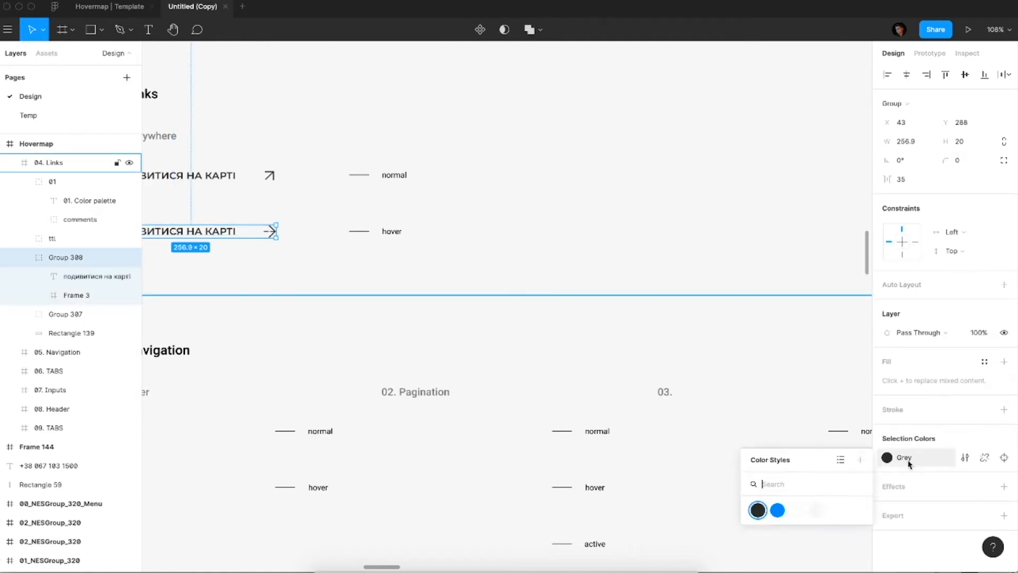
{"action": "left_click", "coordinate": [778, 510]}
{"action": "scroll", "coordinate": [688, 471], "scroll_direction": "down", "scroll_amount": 3}
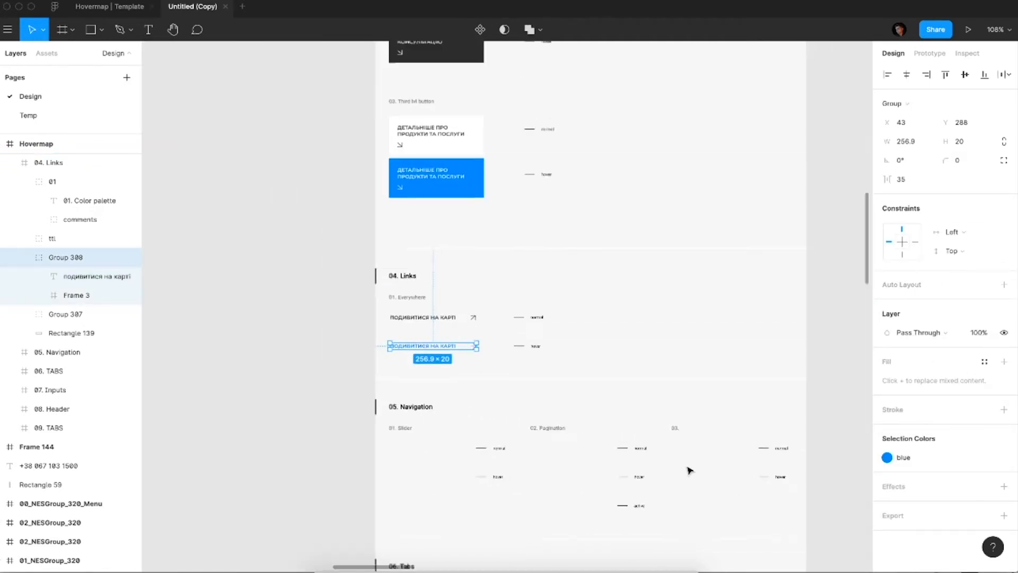
{"action": "left_click", "coordinate": [359, 395]}
Step: Copy the left slider arrow from the "Продукти та послуги" block into the 01. Slider group of 05. Navigation, on the normal row
{"action": "scroll", "coordinate": [332, 370], "scroll_direction": "down", "scroll_amount": 5}
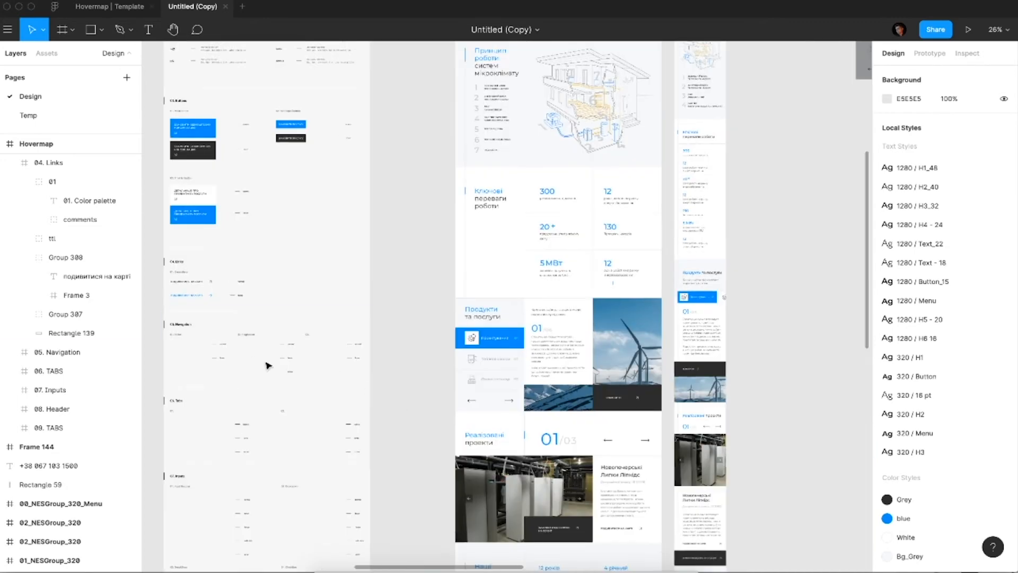
{"action": "scroll", "coordinate": [260, 359], "scroll_direction": "up", "scroll_amount": 3}
{"action": "scroll", "coordinate": [584, 371], "scroll_direction": "right", "scroll_amount": 5}
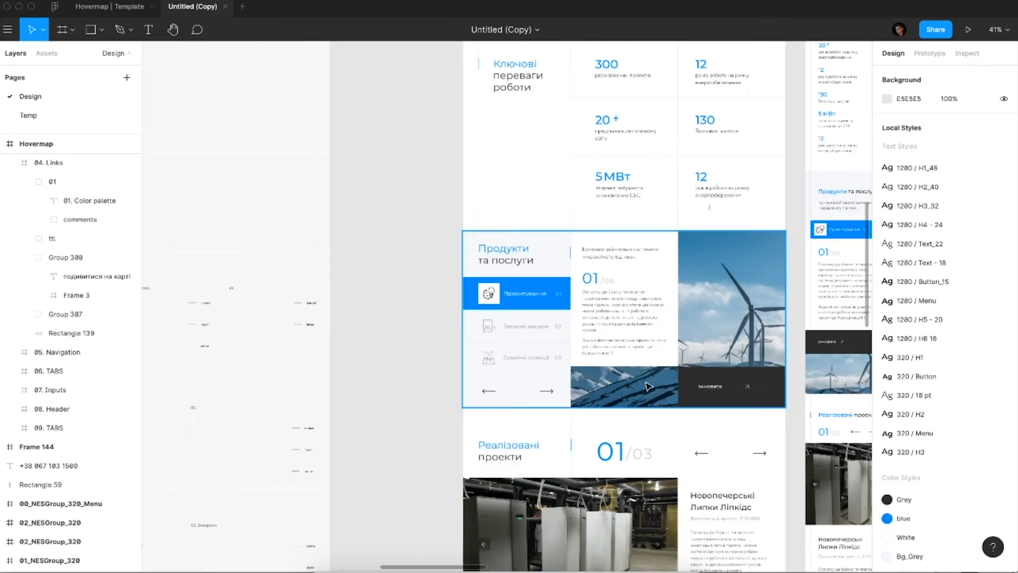
{"action": "left_click", "coordinate": [493, 397]}
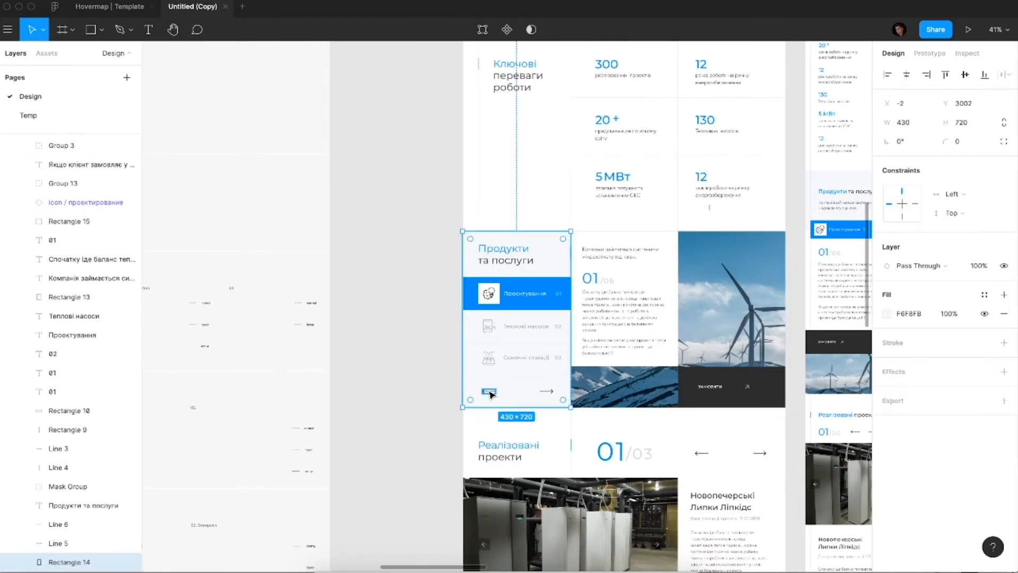
{"action": "left_click", "coordinate": [491, 395]}
{"action": "scroll", "coordinate": [489, 391], "scroll_direction": "left", "scroll_amount": 10}
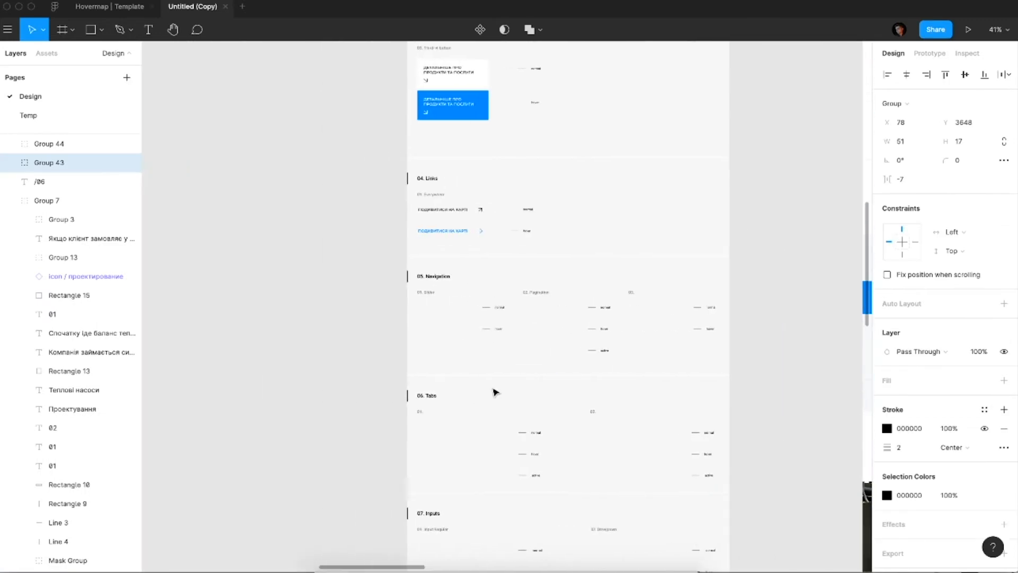
{"action": "scroll", "coordinate": [457, 300], "scroll_direction": "up", "scroll_amount": 5}
{"action": "left_click", "coordinate": [452, 275]}
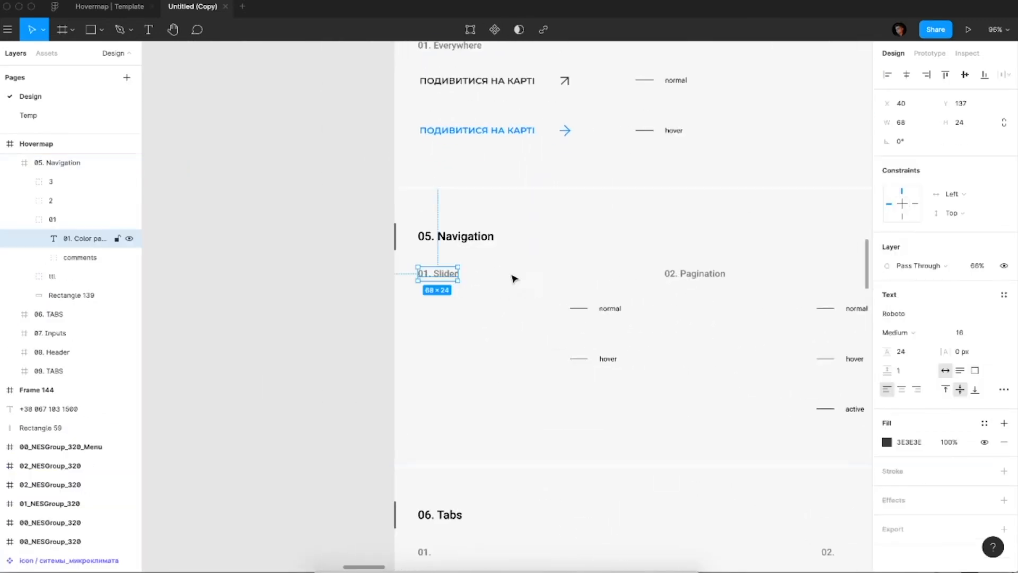
{"action": "key", "text": "ctrl+v"}
Step: Duplicate the slider arrow 70 px below onto the hover row and apply the blue color style to its stroke
{"action": "left_click_drag", "start_coordinate": [525, 311], "coordinate": [438, 359]}
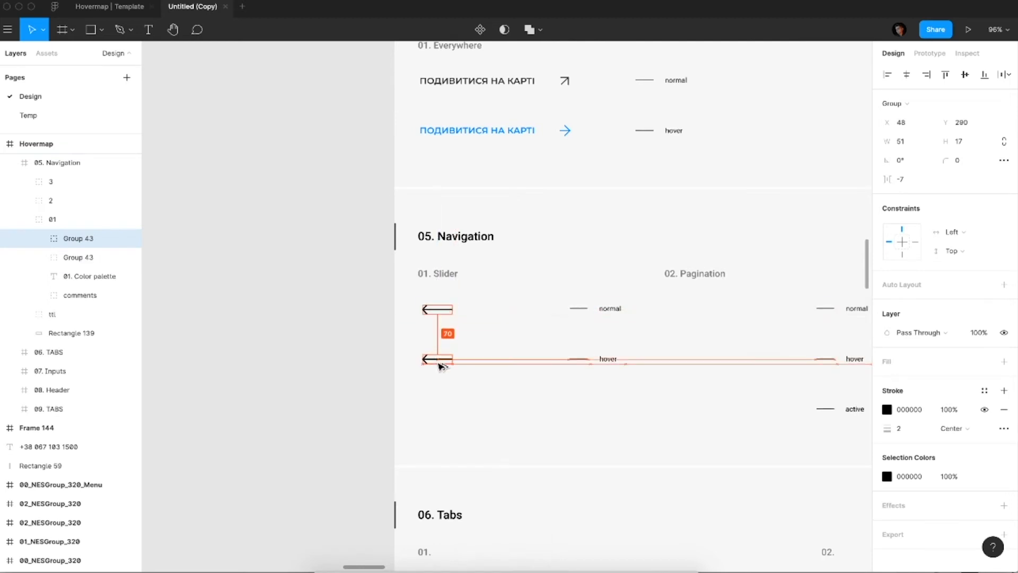
{"action": "left_click", "coordinate": [984, 392]}
{"action": "left_click", "coordinate": [916, 461]}
{"action": "key", "text": "Escape"}
{"action": "scroll", "coordinate": [689, 372], "scroll_direction": "down", "scroll_amount": 2}
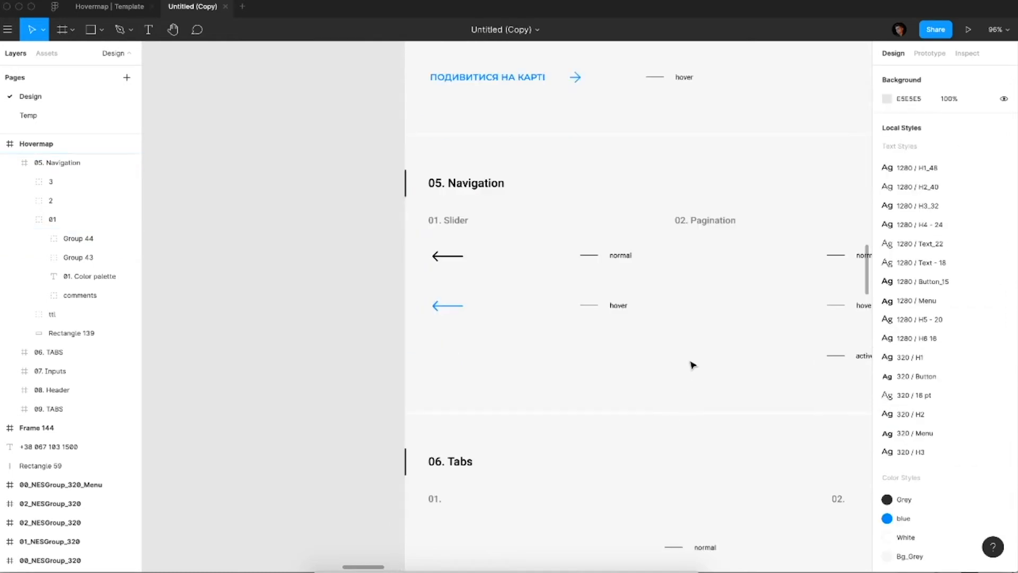
Step: Delete the 02. Pagination and 03. placeholder groups from the 05. Navigation section
{"action": "scroll", "coordinate": [699, 281], "scroll_direction": "down", "scroll_amount": 3}
{"action": "double_click", "coordinate": [711, 242]}
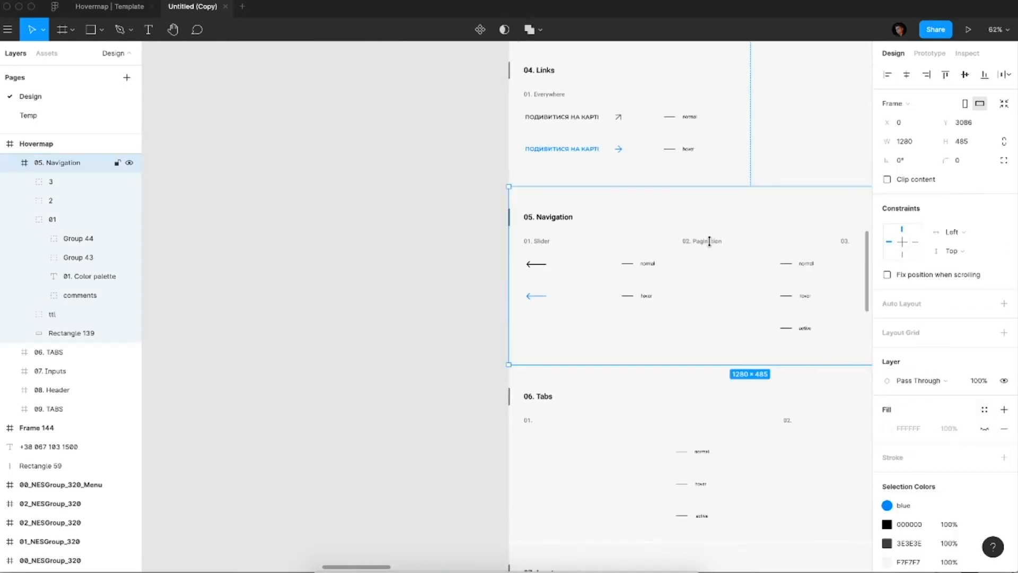
{"action": "scroll", "coordinate": [743, 255], "scroll_direction": "right", "scroll_amount": 3}
{"action": "left_click", "coordinate": [684, 251], "text": "shift"}
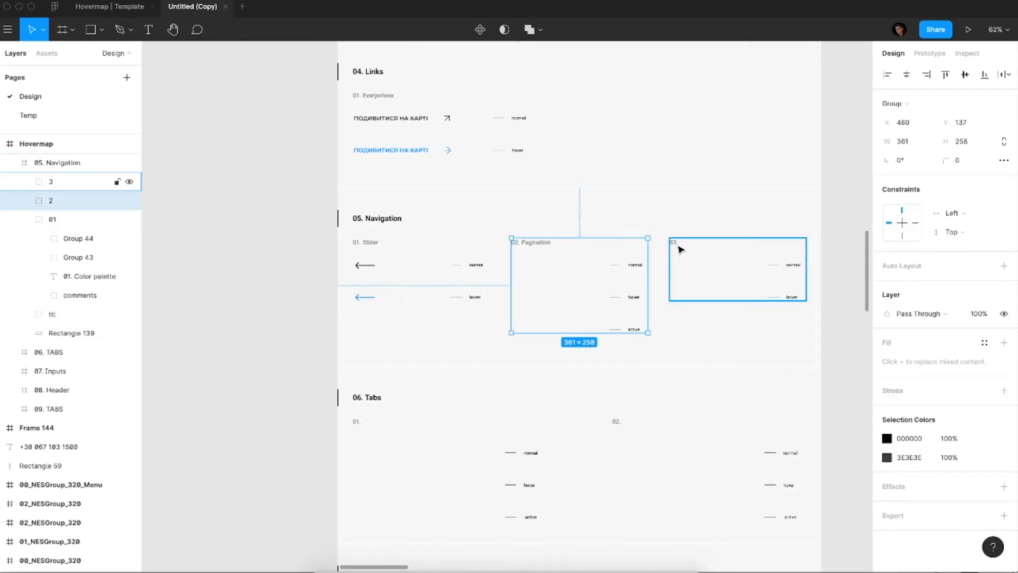
{"action": "key", "text": "Delete"}
Step: Examine the desktop page design down to the "Питання - Відповіді" accordion for elements with interactive states
{"action": "scroll", "coordinate": [681, 250], "scroll_direction": "down", "scroll_amount": 2}
{"action": "scroll", "coordinate": [681, 249], "scroll_direction": "down", "scroll_amount": 10}
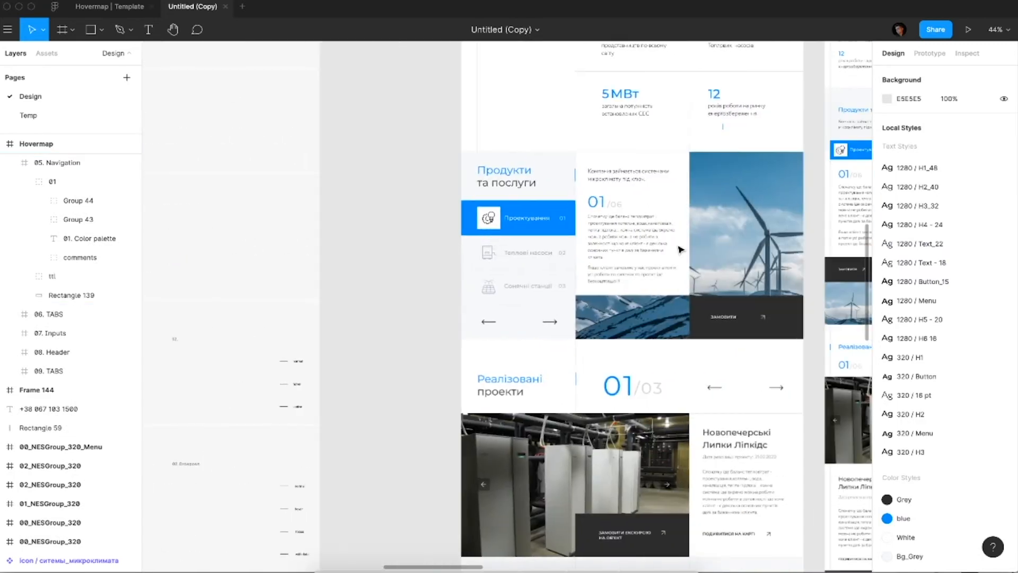
{"action": "scroll", "coordinate": [681, 249], "scroll_direction": "down", "scroll_amount": 4}
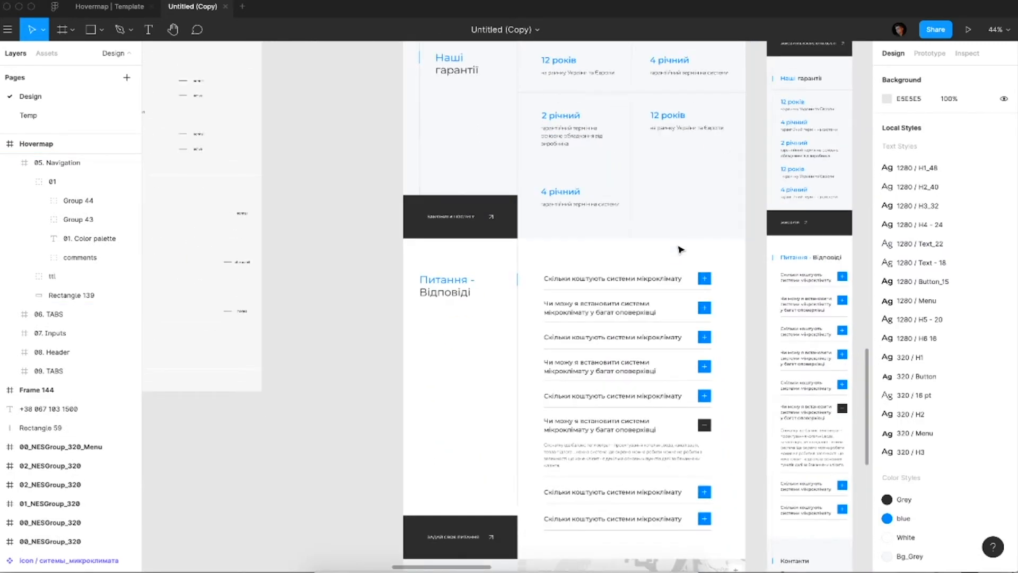
{"action": "scroll", "coordinate": [681, 250], "scroll_direction": "down", "scroll_amount": 2}
{"action": "scroll", "coordinate": [688, 354], "scroll_direction": "up", "scroll_amount": 3}
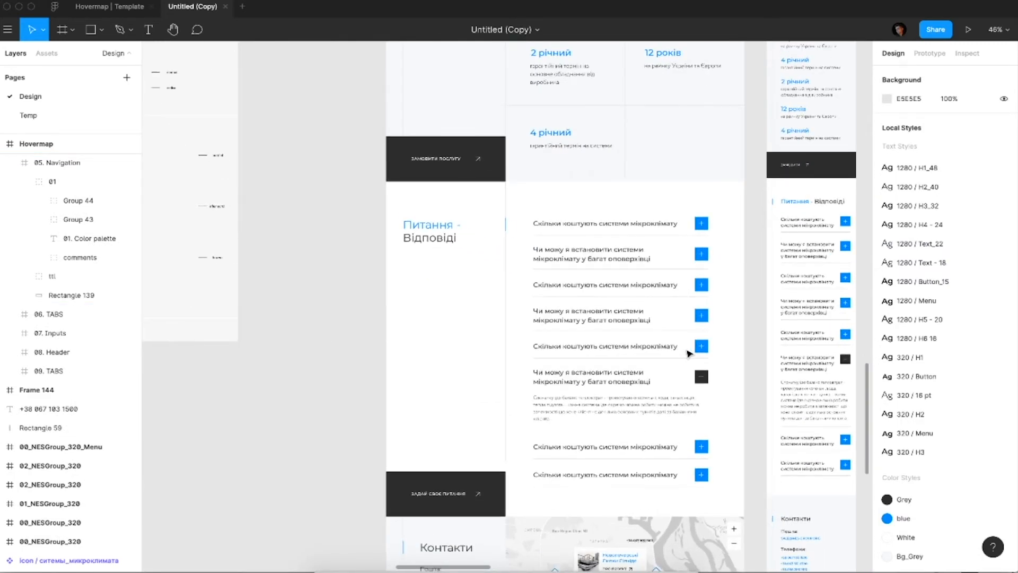
{"action": "scroll", "coordinate": [687, 354], "scroll_direction": "down", "scroll_amount": 3}
{"action": "scroll", "coordinate": [716, 233], "scroll_direction": "up", "scroll_amount": 4}
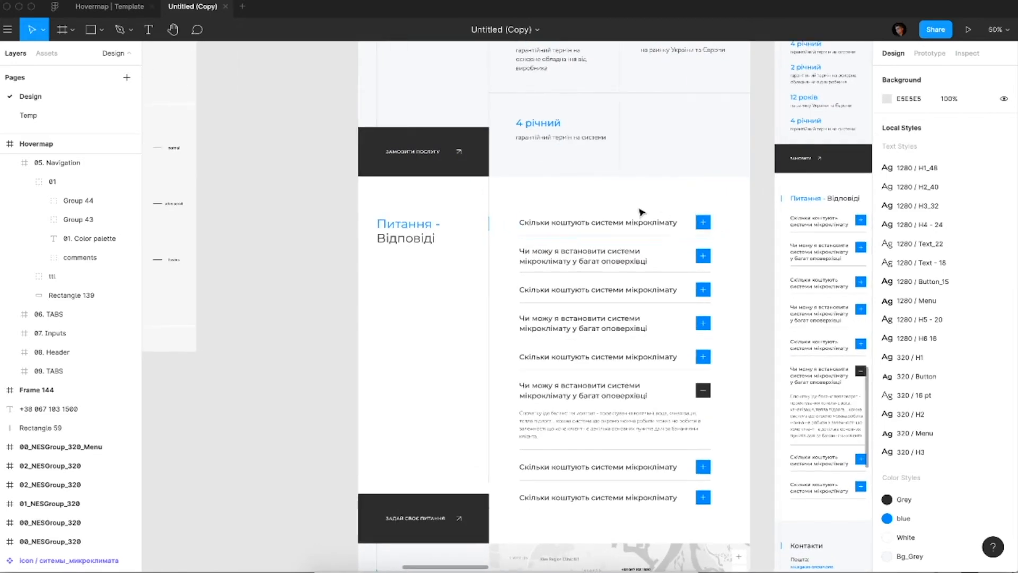
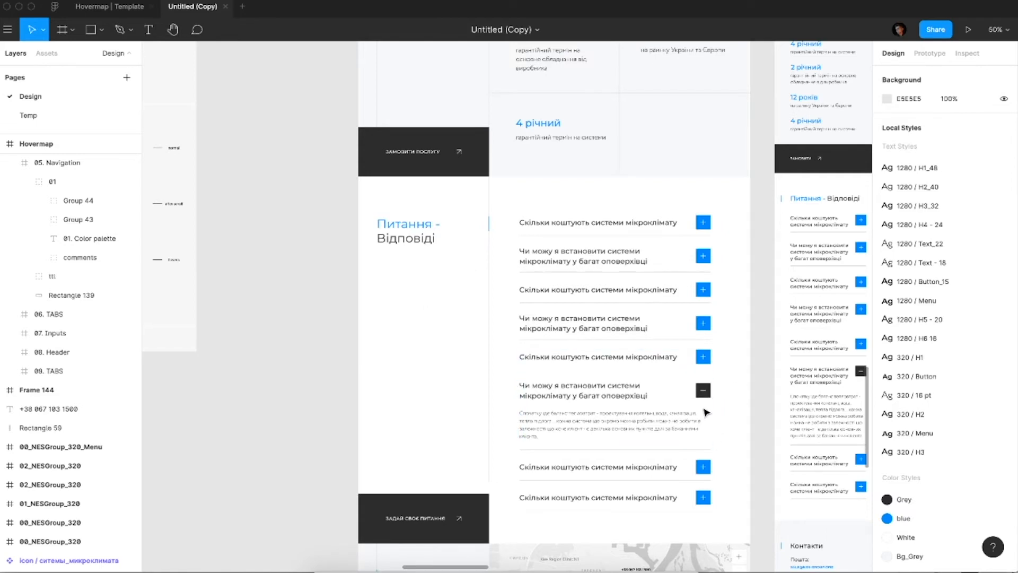
Step: Delete the 06. Tabs section from the Hovermap frame
{"action": "scroll", "coordinate": [664, 441], "scroll_direction": "down", "scroll_amount": 3}
{"action": "scroll", "coordinate": [301, 275], "scroll_direction": "up", "scroll_amount": 3}
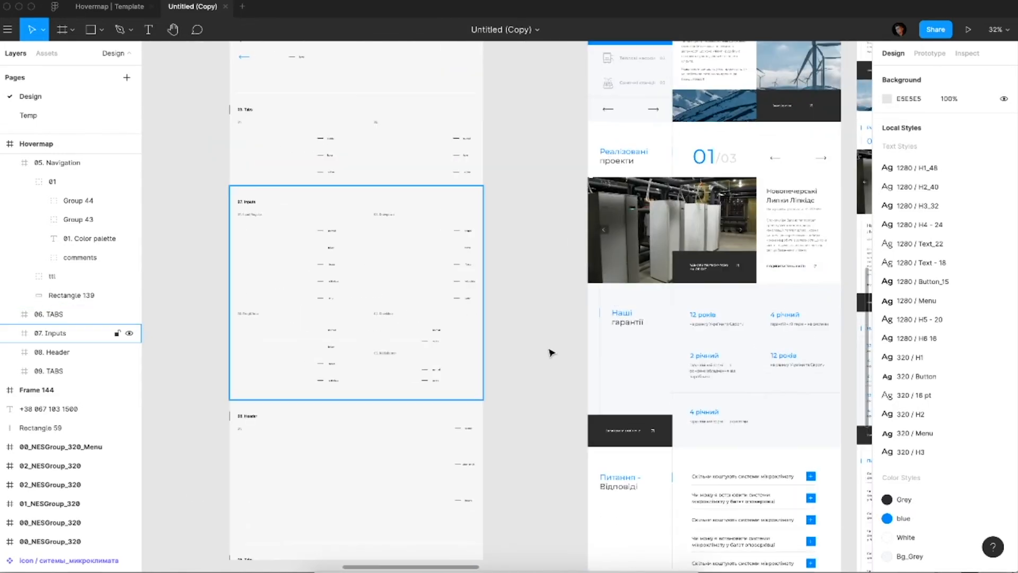
{"action": "scroll", "coordinate": [552, 352], "scroll_direction": "up", "scroll_amount": 1}
{"action": "scroll", "coordinate": [552, 353], "scroll_direction": "up", "scroll_amount": 2}
{"action": "scroll", "coordinate": [551, 353], "scroll_direction": "left", "scroll_amount": 1}
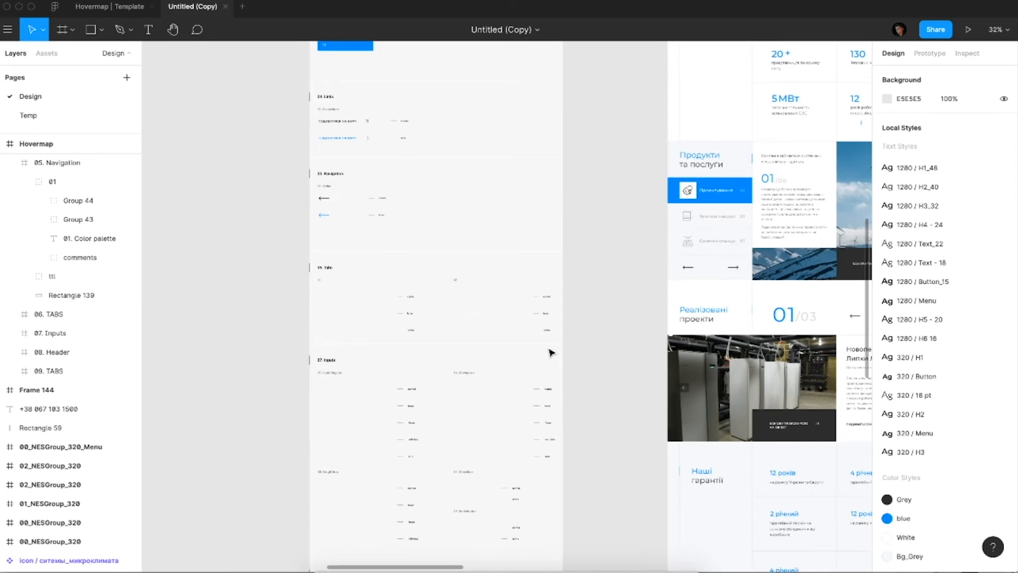
{"action": "left_click", "coordinate": [492, 337]}
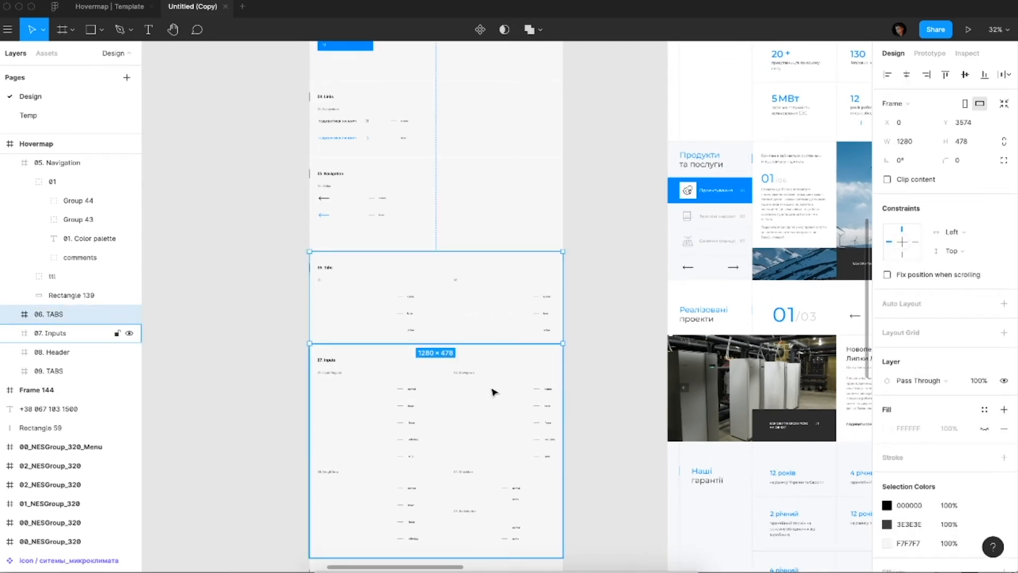
{"action": "key", "text": "Delete"}
Step: Copy the name input field group from the "Залиште заявку" form popup in the 1280 layout
{"action": "left_click", "coordinate": [496, 391]}
{"action": "scroll", "coordinate": [637, 369], "scroll_direction": "down", "scroll_amount": 2, "text": "ctrl"}
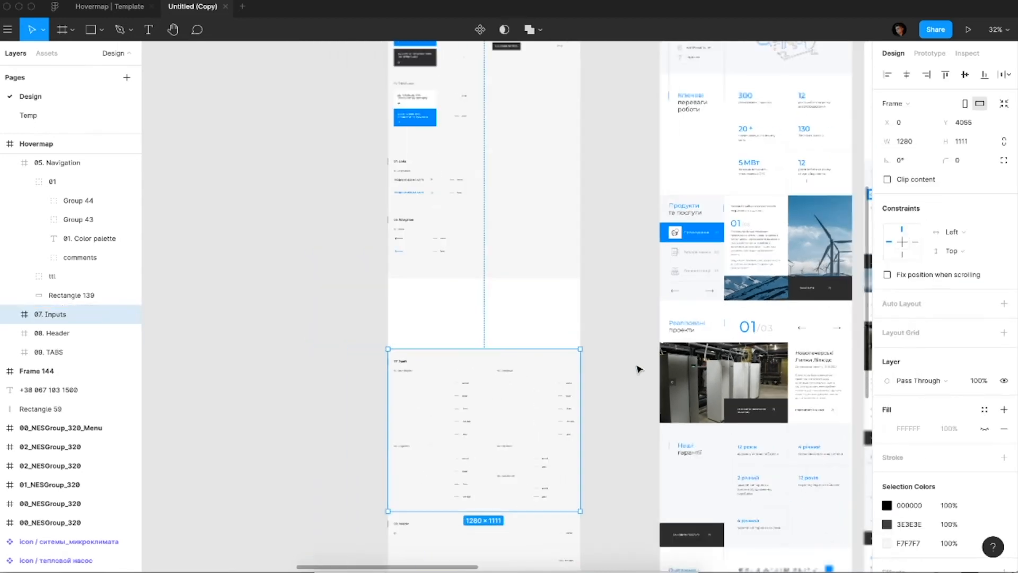
{"action": "scroll", "coordinate": [636, 368], "scroll_direction": "down", "scroll_amount": 3}
{"action": "scroll", "coordinate": [638, 367], "scroll_direction": "down", "scroll_amount": 4, "text": "ctrl"}
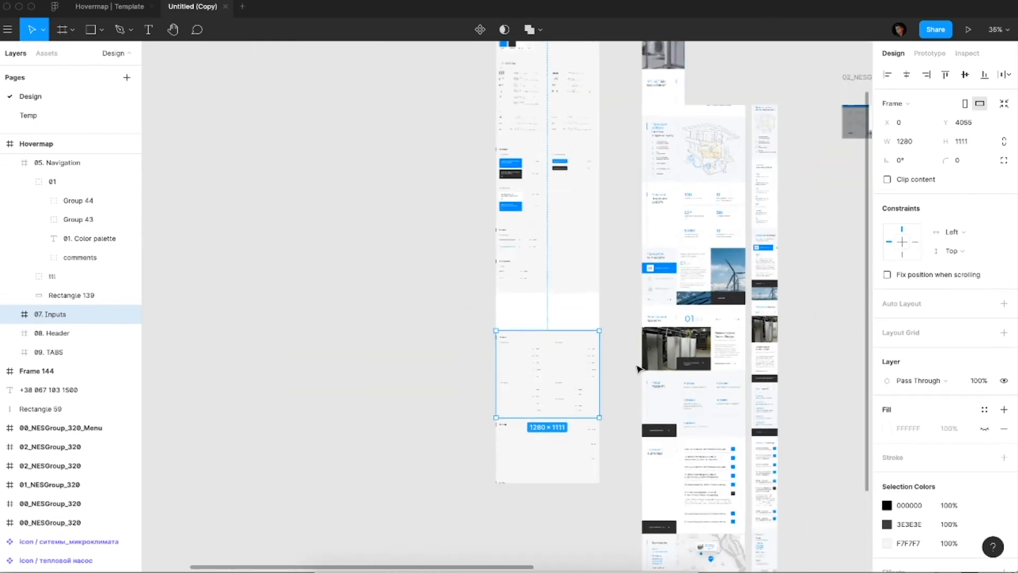
{"action": "scroll", "coordinate": [638, 368], "scroll_direction": "up", "scroll_amount": 3, "text": "ctrl"}
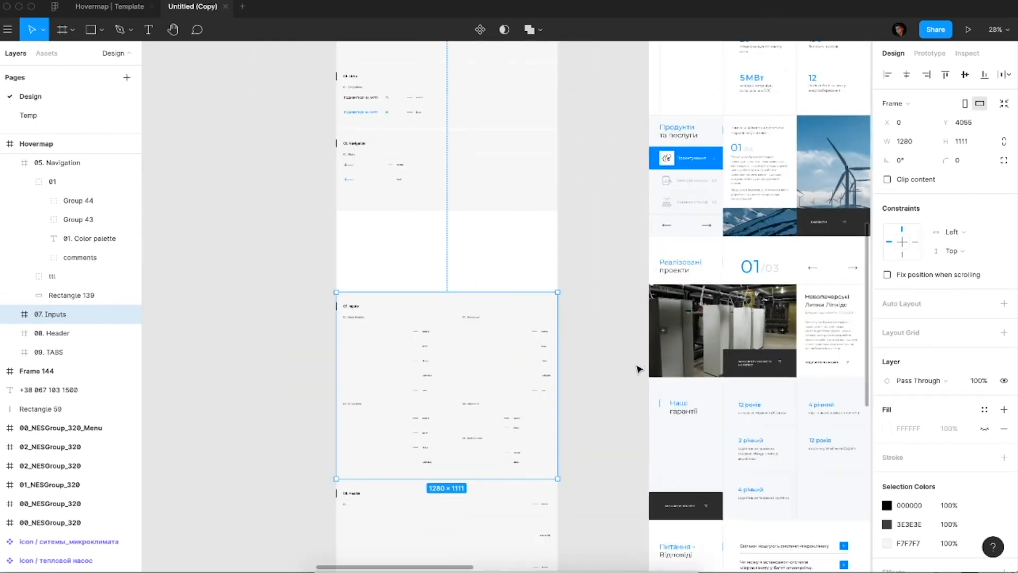
{"action": "scroll", "coordinate": [638, 369], "scroll_direction": "up", "scroll_amount": 3, "text": "ctrl"}
{"action": "scroll", "coordinate": [639, 369], "scroll_direction": "up", "scroll_amount": 3}
{"action": "left_click", "coordinate": [638, 368]}
{"action": "scroll", "coordinate": [642, 223], "scroll_direction": "up", "scroll_amount": 3}
{"action": "scroll", "coordinate": [648, 139], "scroll_direction": "up", "scroll_amount": 5, "text": "ctrl"}
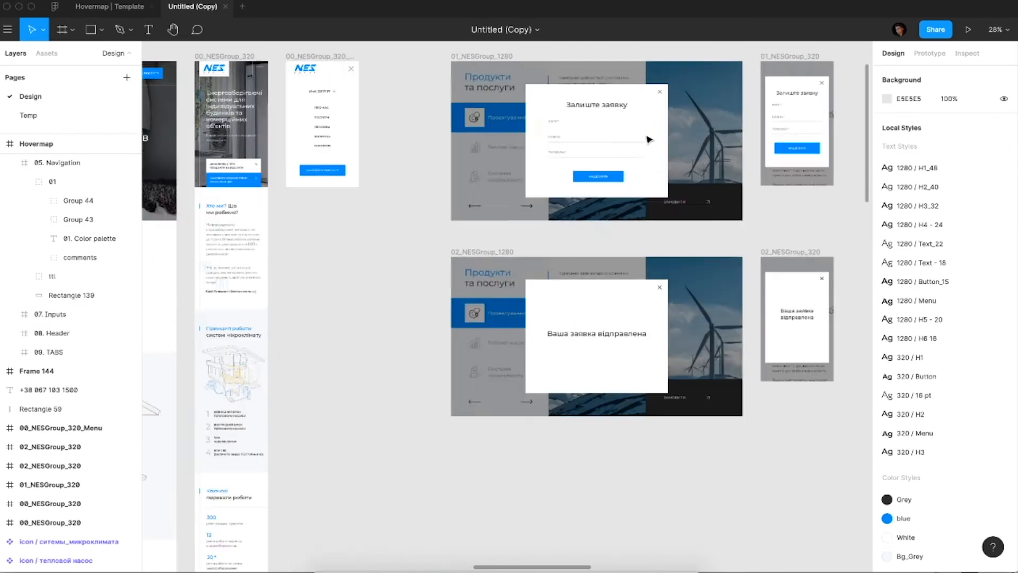
{"action": "left_click", "coordinate": [479, 118]}
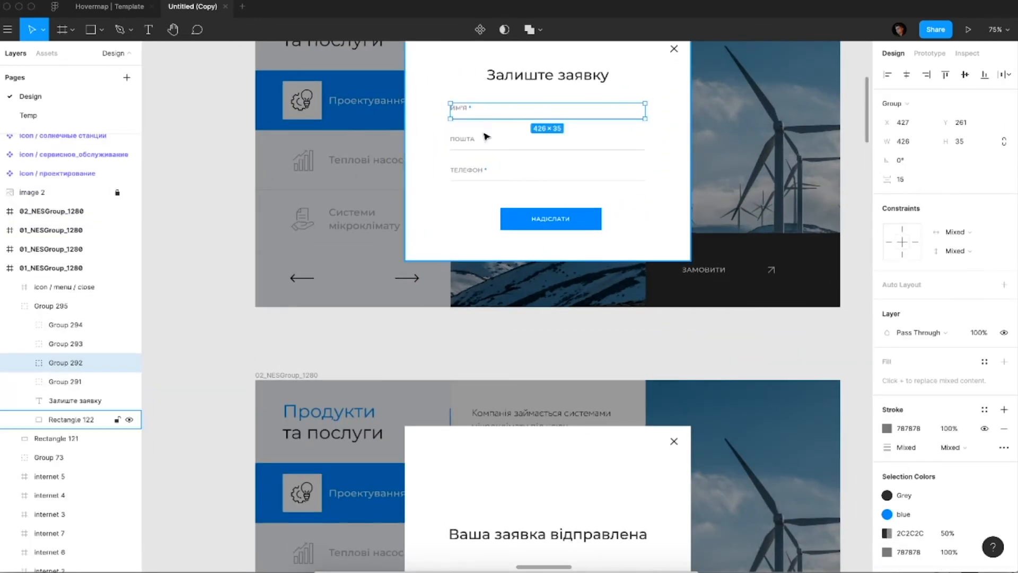
Step: Paste the name field into the 01. Input Regular group of 07. Inputs and place it on the normal row
{"action": "scroll", "coordinate": [484, 136], "scroll_direction": "down", "scroll_amount": 4, "text": "ctrl"}
{"action": "scroll", "coordinate": [484, 137], "scroll_direction": "down", "scroll_amount": 5, "text": "ctrl"}
{"action": "scroll", "coordinate": [484, 136], "scroll_direction": "left", "scroll_amount": 8}
{"action": "scroll", "coordinate": [485, 137], "scroll_direction": "down", "scroll_amount": 4}
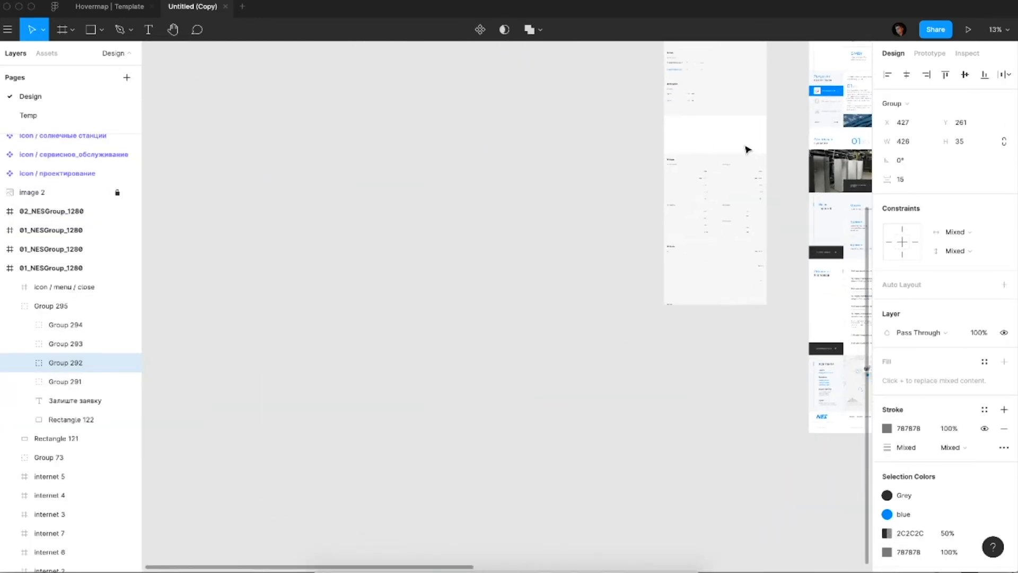
{"action": "scroll", "coordinate": [745, 146], "scroll_direction": "up", "scroll_amount": 4, "text": "ctrl"}
{"action": "scroll", "coordinate": [633, 211], "scroll_direction": "up", "scroll_amount": 4, "text": "ctrl"}
{"action": "left_click", "coordinate": [509, 199]}
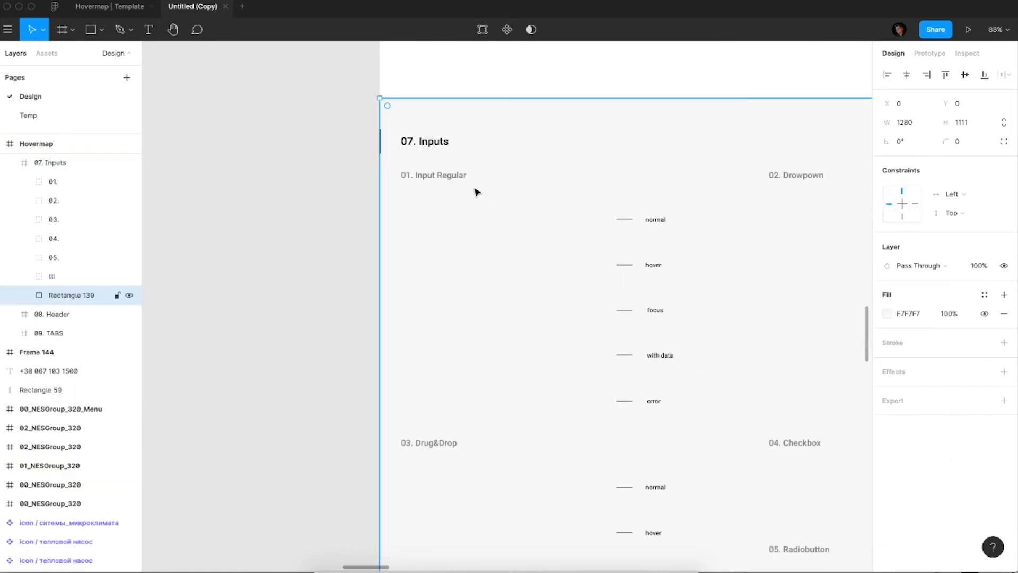
{"action": "double_click", "coordinate": [464, 178]}
{"action": "key", "text": "ctrl+v"}
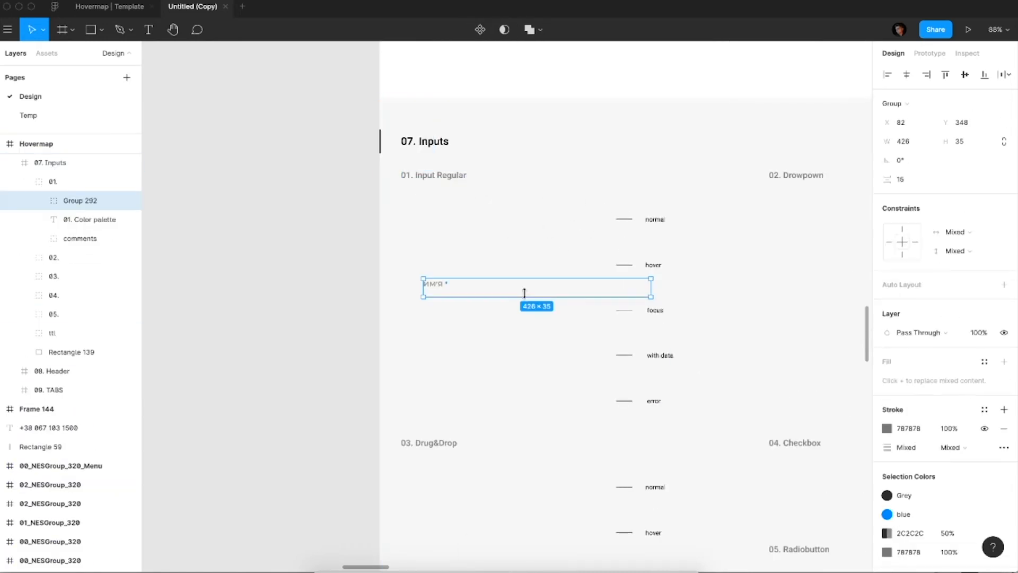
{"action": "left_click_drag", "start_coordinate": [499, 291], "coordinate": [480, 225]}
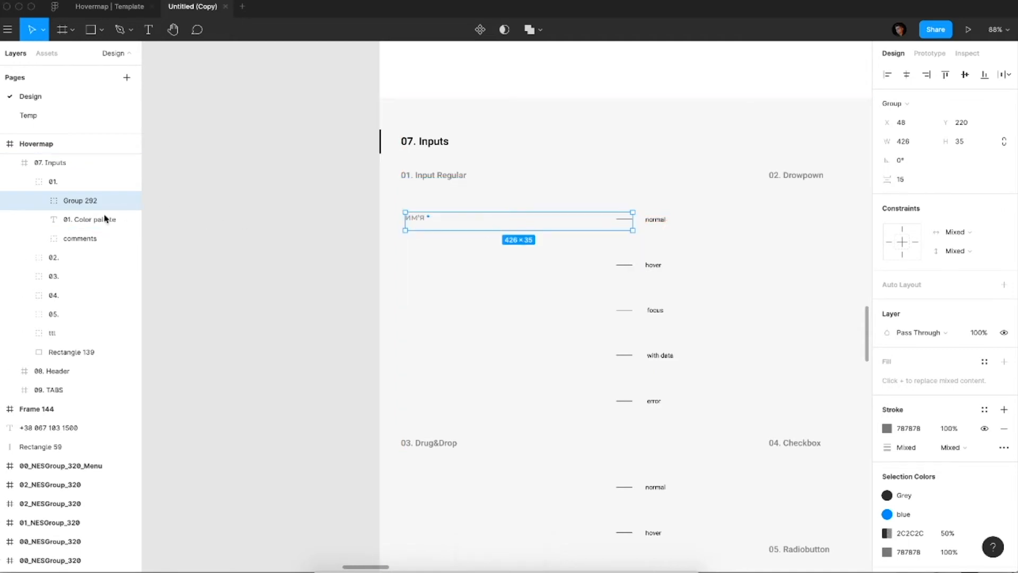
Step: Delete the 02. Drowpown, 03. Drug&Drop, 04. Checkbox and 05. Radiobutton groups from the 07. Inputs section
{"action": "left_click", "coordinate": [784, 174]}
{"action": "scroll", "coordinate": [798, 371], "scroll_direction": "down", "scroll_amount": 3}
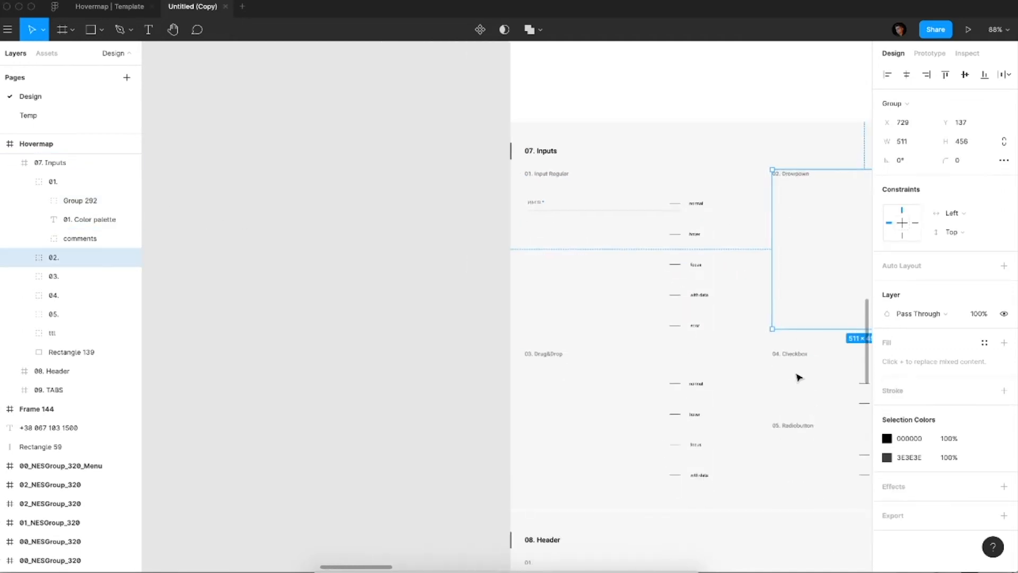
{"action": "left_click", "coordinate": [795, 366], "text": "shift"}
{"action": "left_click", "coordinate": [545, 361], "text": "shift"}
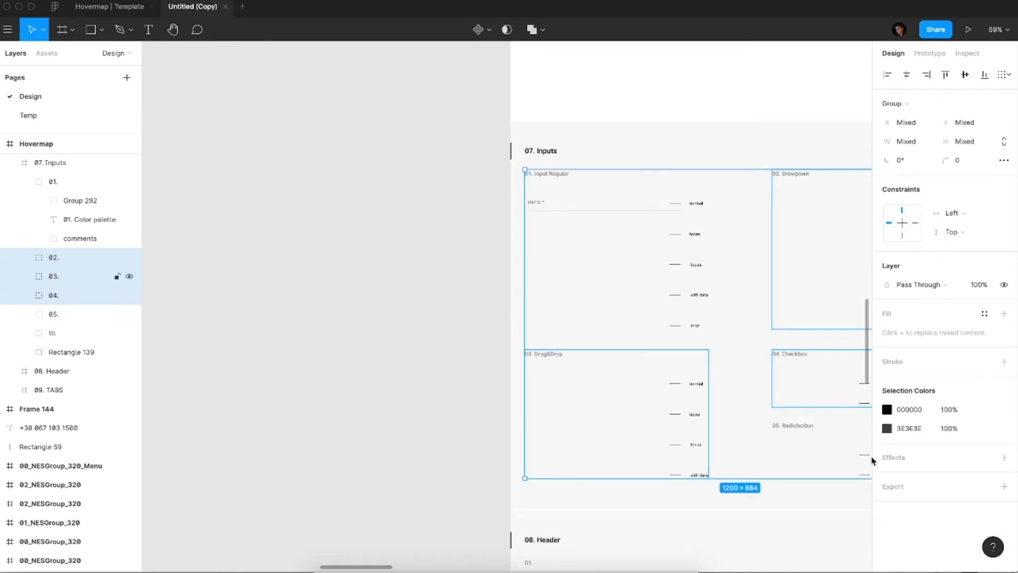
{"action": "left_click", "coordinate": [804, 429], "text": "shift"}
{"action": "key", "text": "Delete"}
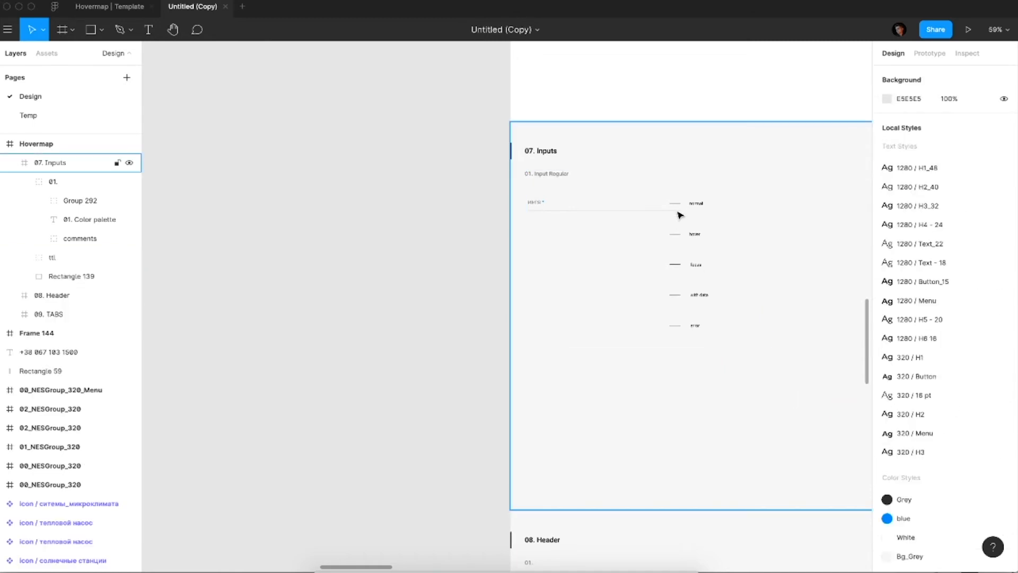
Step: Shift the state labels right to X 519, clear of the name field, and duplicate the field onto the hover row with a 47 px gap
{"action": "left_click", "coordinate": [694, 205]}
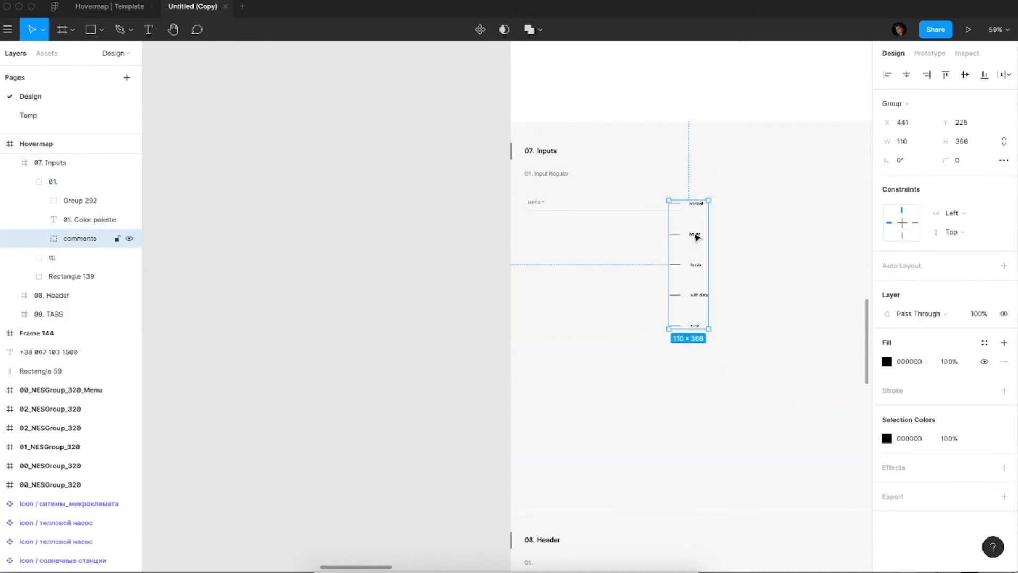
{"action": "left_click_drag", "start_coordinate": [696, 236], "coordinate": [724, 236]}
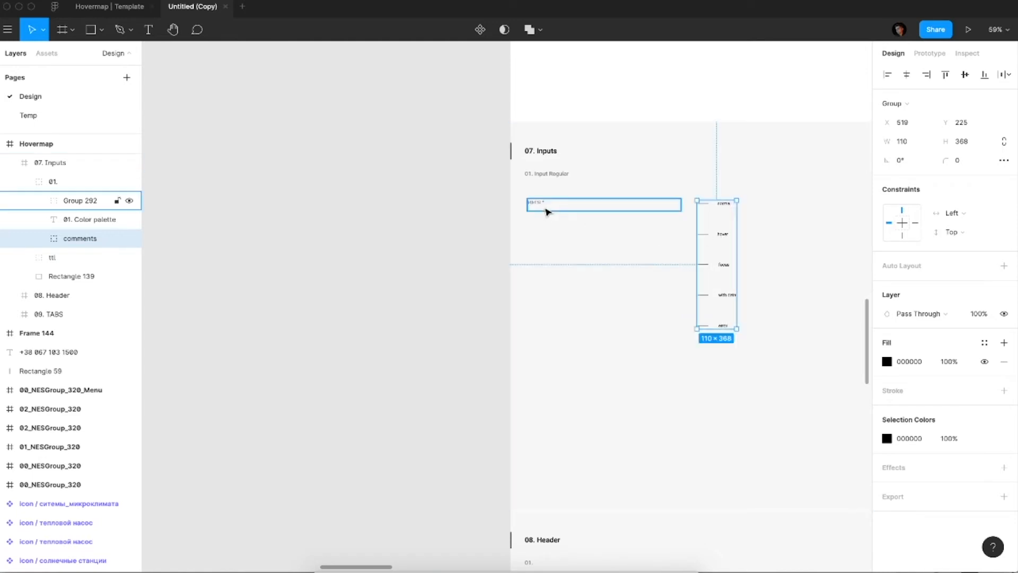
{"action": "left_click", "coordinate": [546, 211]}
{"action": "left_click_drag", "start_coordinate": [579, 209], "coordinate": [584, 236]}
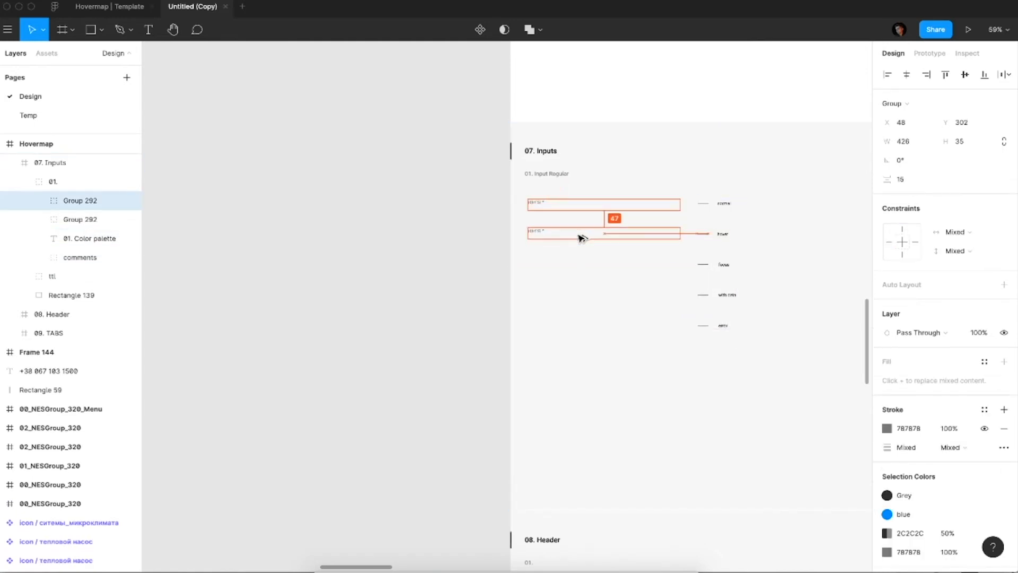
Step: Apply the Grey color style to the hover field's underline and set the line's opacity to 100%
{"action": "scroll", "coordinate": [592, 223], "scroll_direction": "up", "scroll_amount": 5}
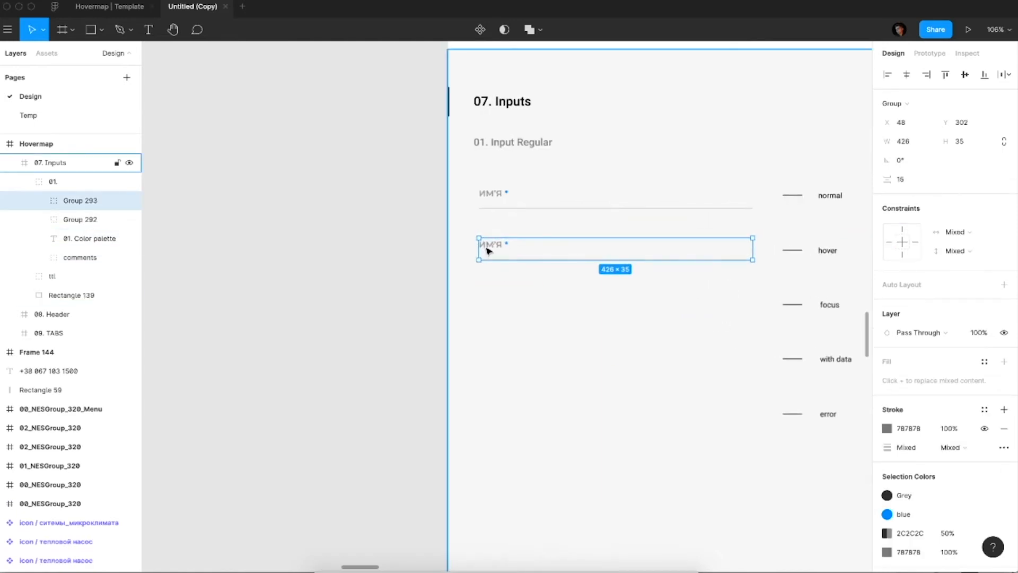
{"action": "left_click", "coordinate": [39, 200]}
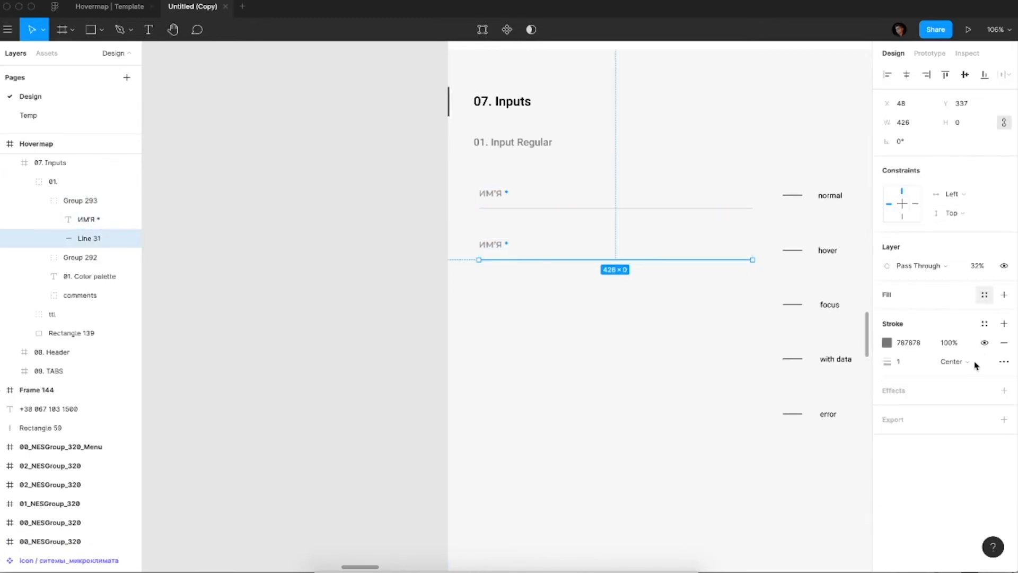
{"action": "left_click", "coordinate": [984, 323]}
{"action": "left_click", "coordinate": [897, 395]}
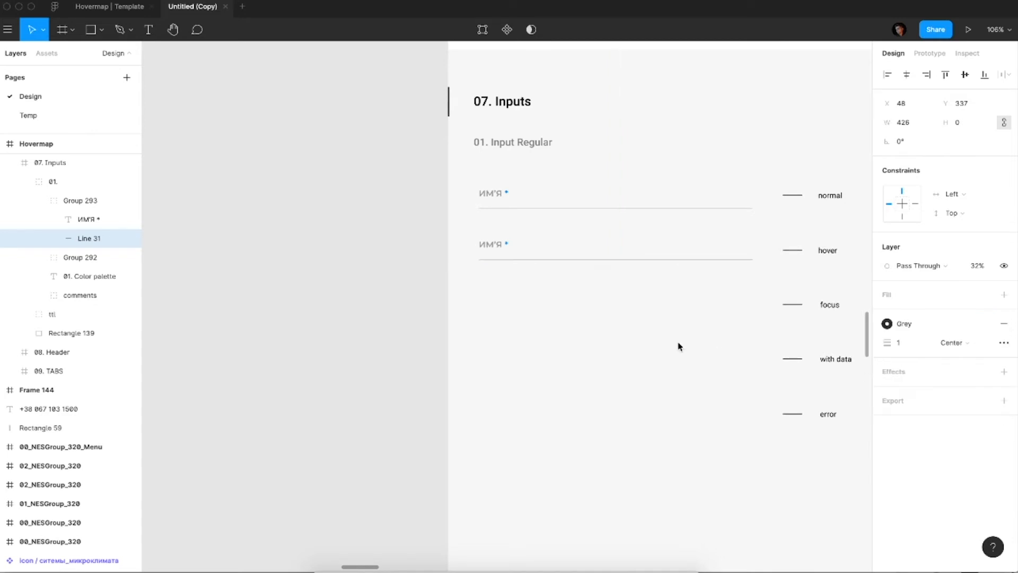
{"action": "left_click", "coordinate": [338, 290]}
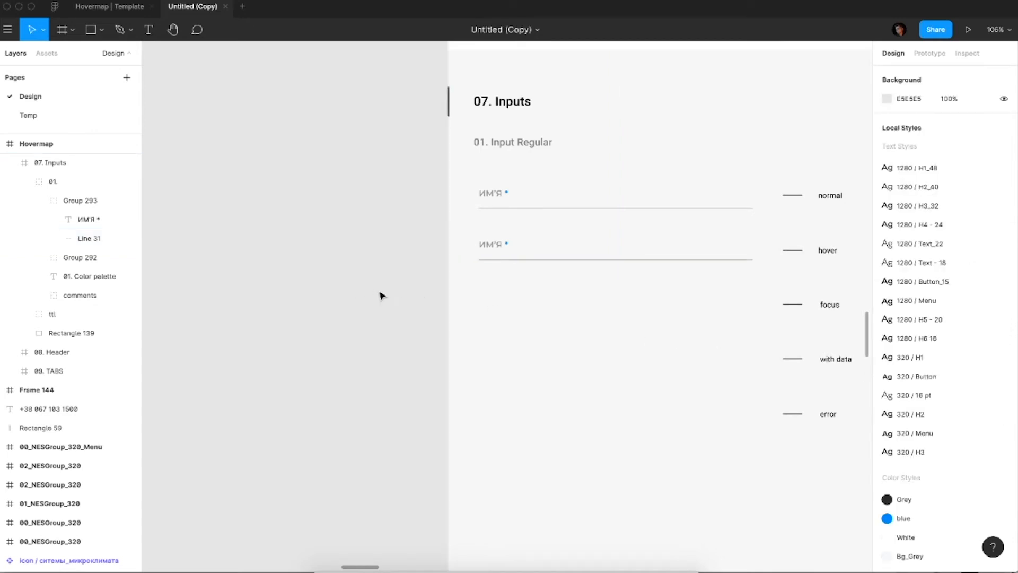
{"action": "key", "text": "super+z"}
{"action": "key", "text": "super+0"}
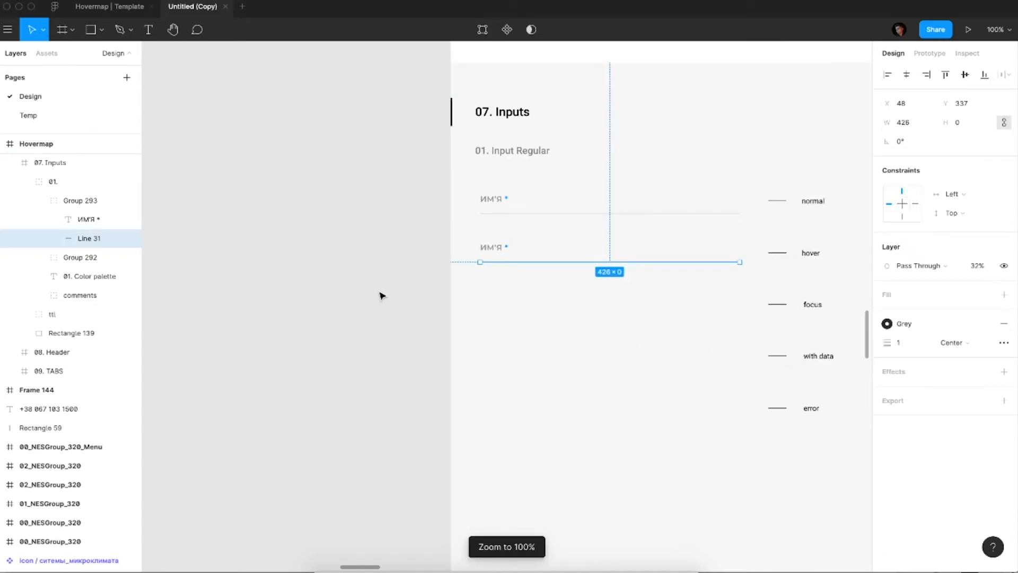
{"action": "key", "text": "0"}
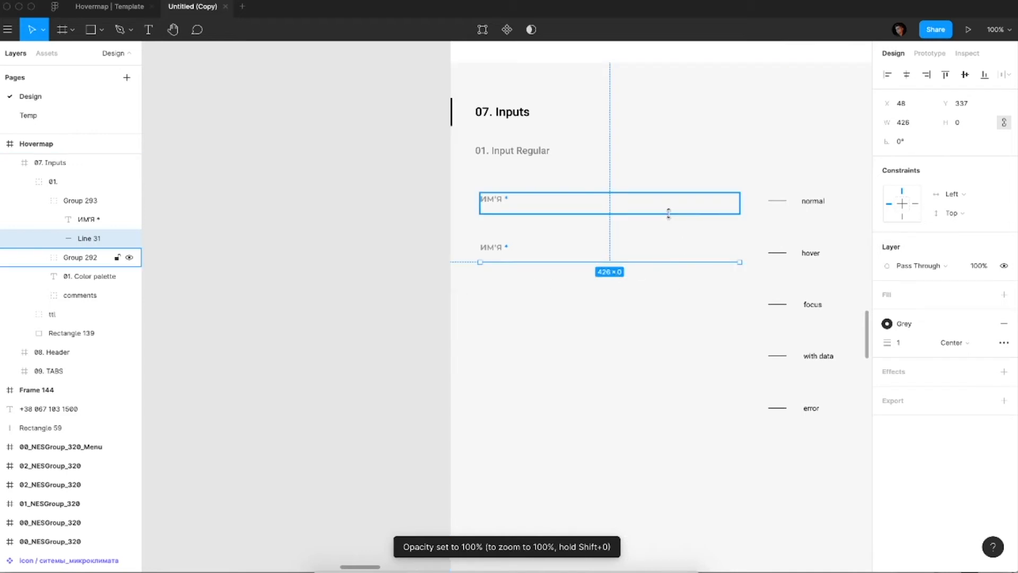
Step: Copy the stroke color code 787878 from the underline of the normal-row field
{"action": "left_click", "coordinate": [669, 213]}
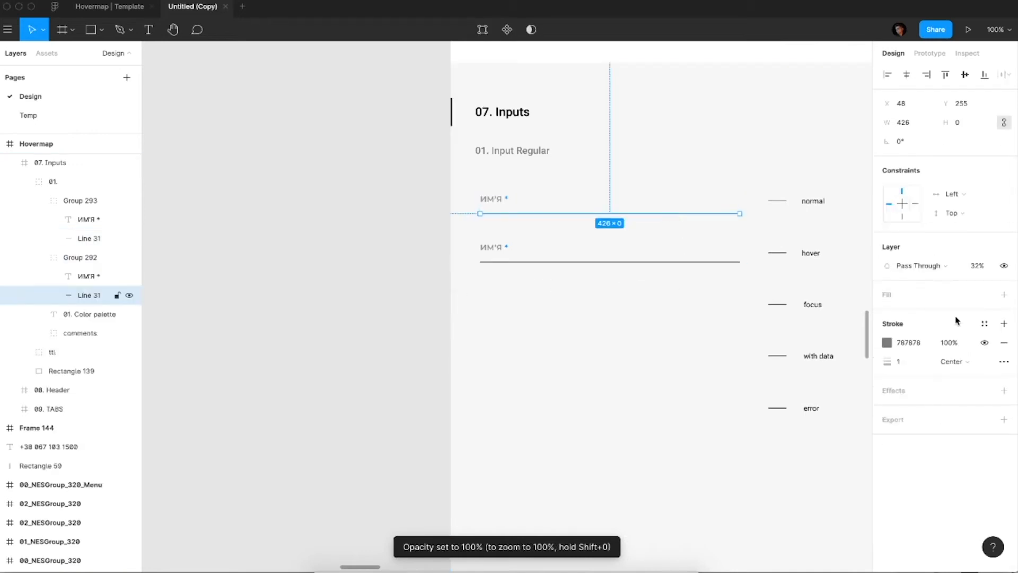
{"action": "left_click", "coordinate": [926, 343]}
{"action": "scroll", "coordinate": [658, 306], "scroll_direction": "down", "scroll_amount": 5}
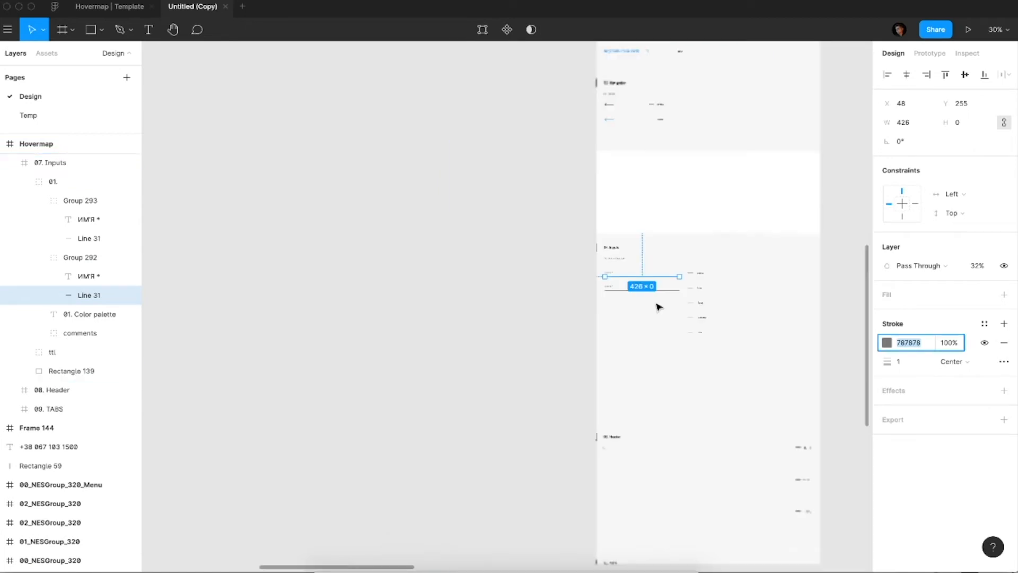
{"action": "scroll", "coordinate": [658, 306], "scroll_direction": "up", "scroll_amount": 3}
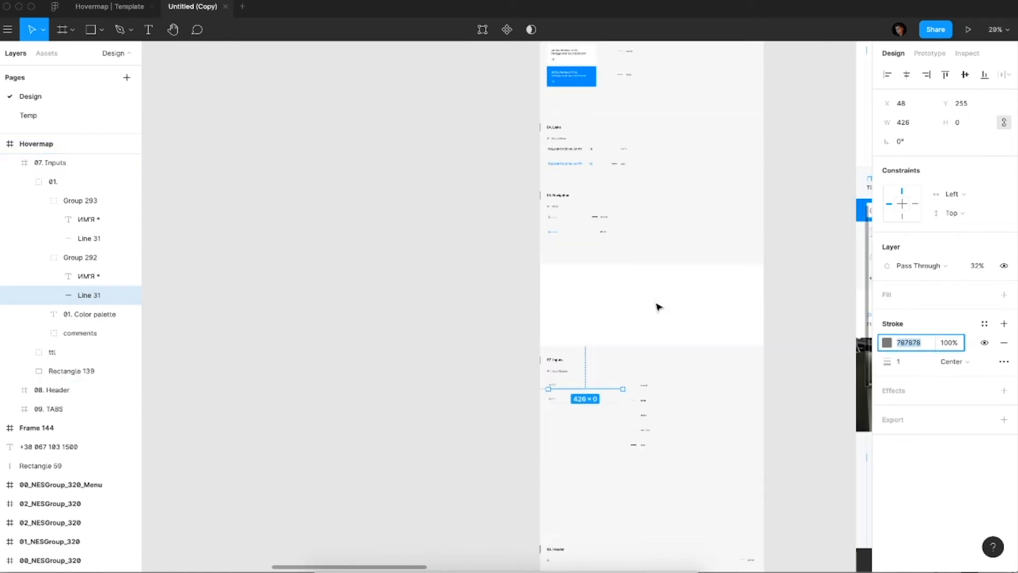
{"action": "scroll", "coordinate": [658, 307], "scroll_direction": "up", "scroll_amount": 8}
{"action": "scroll", "coordinate": [563, 289], "scroll_direction": "up", "scroll_amount": 3}
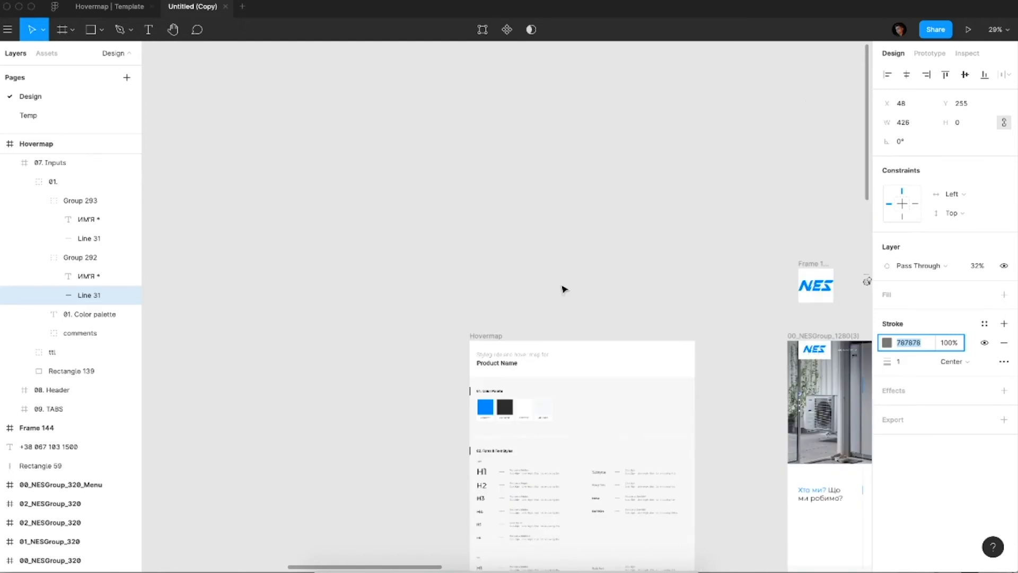
{"action": "scroll", "coordinate": [576, 402], "scroll_direction": "up", "scroll_amount": 5}
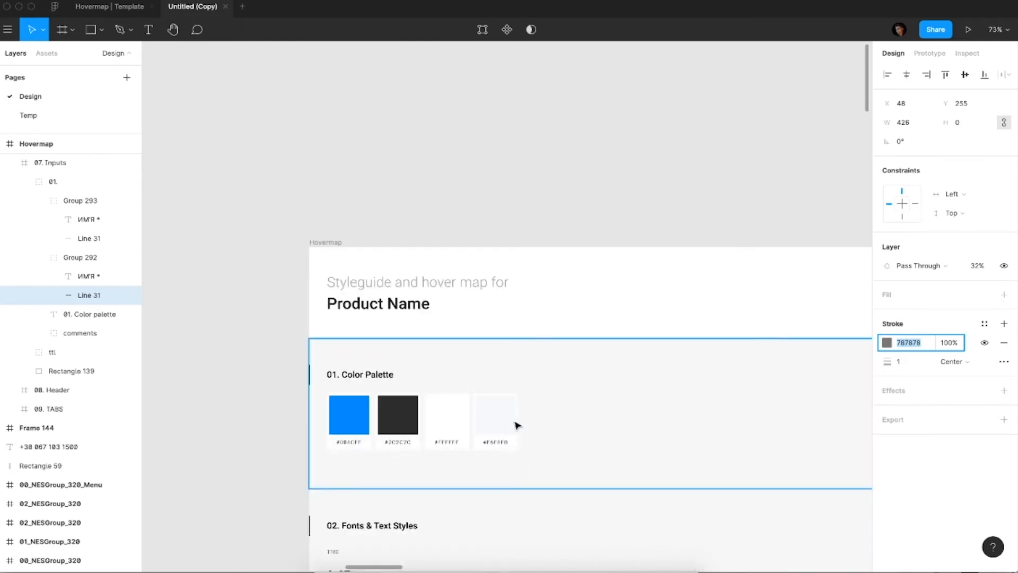
Step: Duplicate the last swatch in 01. Color Palette as a fifth swatch and set the copy's label and fill to #787878
{"action": "left_click", "coordinate": [505, 434]}
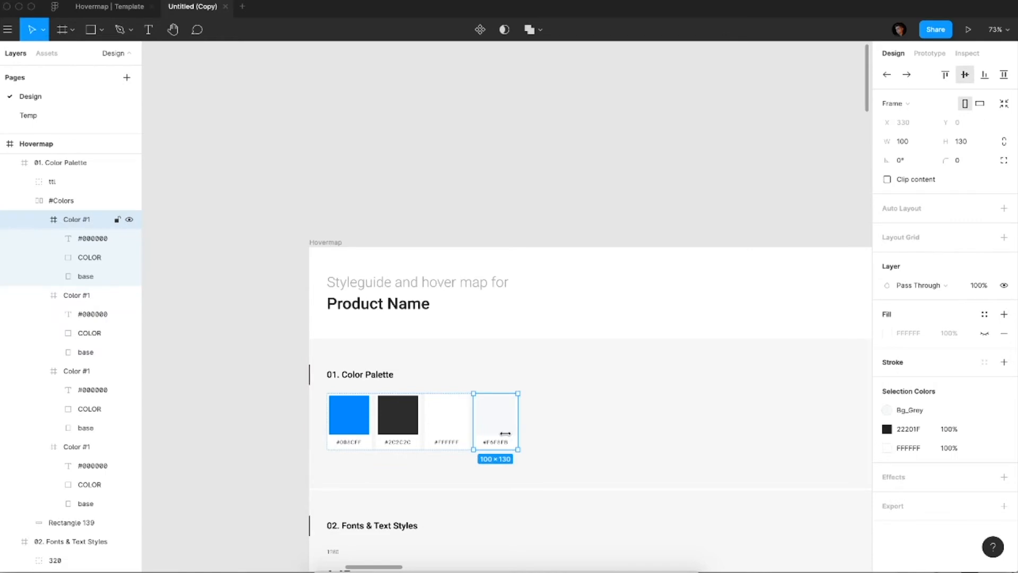
{"action": "left_click_drag", "start_coordinate": [505, 434], "coordinate": [512, 431]}
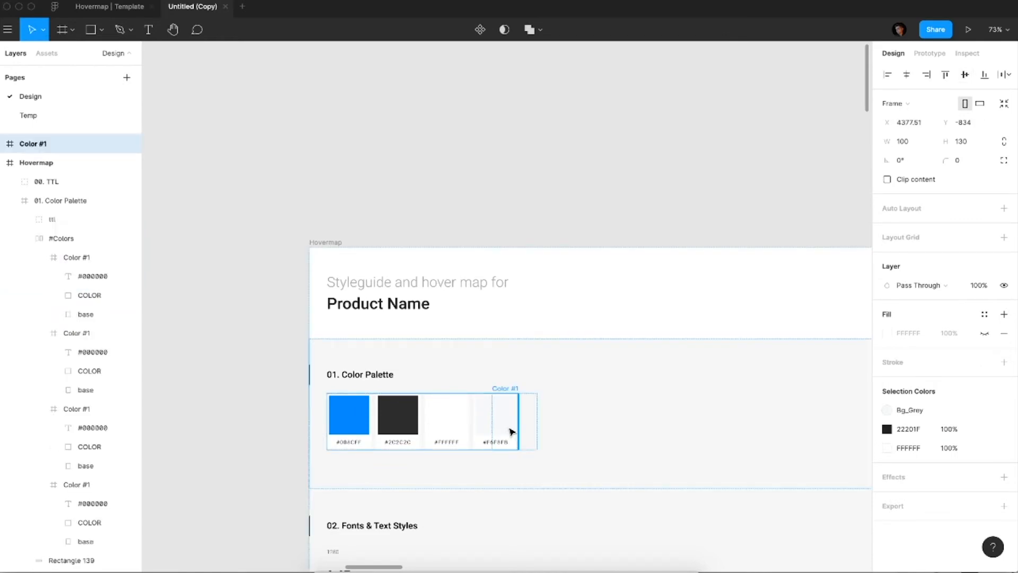
{"action": "left_click_drag", "start_coordinate": [512, 431], "coordinate": [552, 444]}
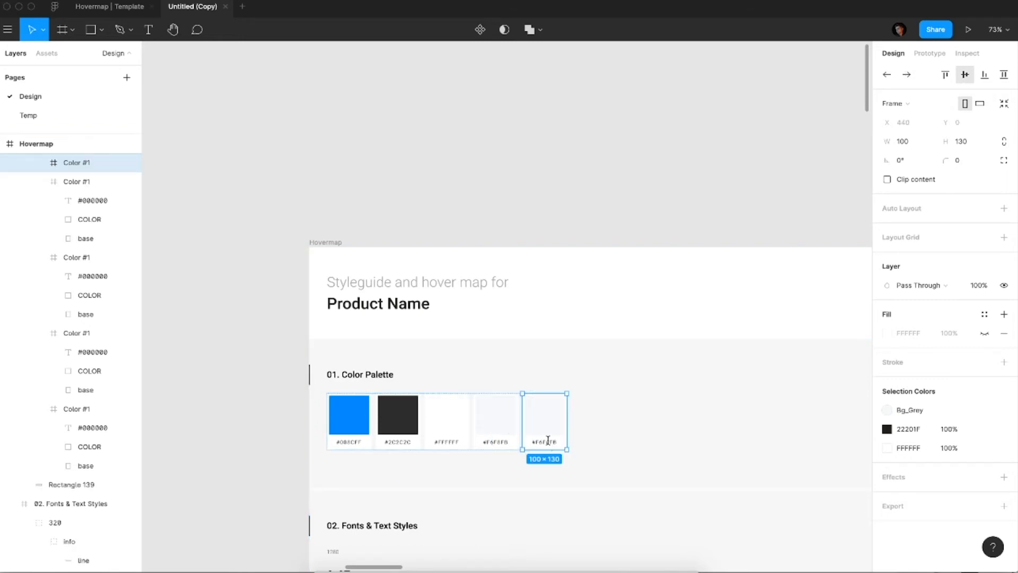
{"action": "double_click", "coordinate": [548, 440]}
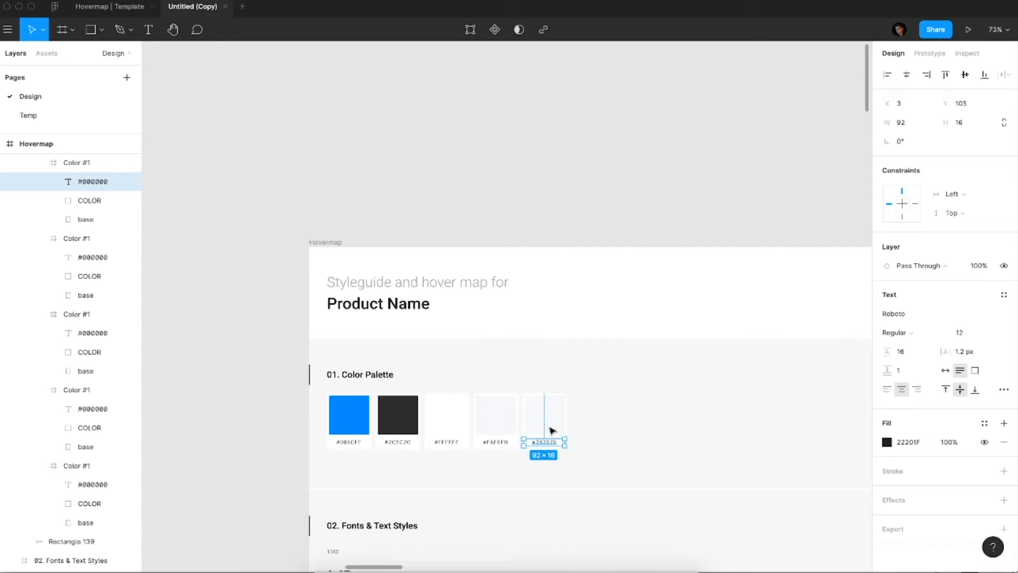
{"action": "left_click", "coordinate": [551, 430]}
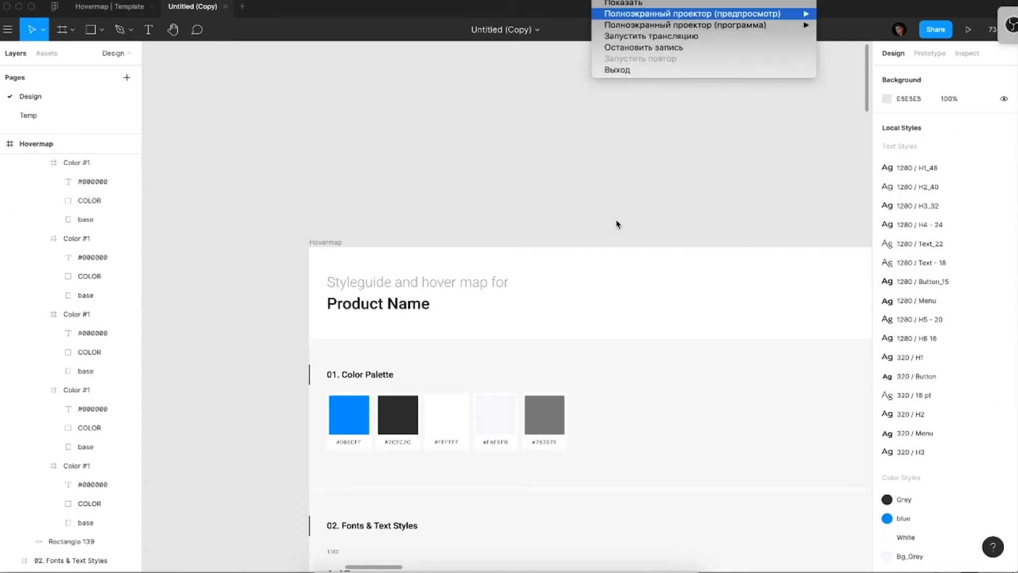
{"action": "left_click", "coordinate": [616, 224]}
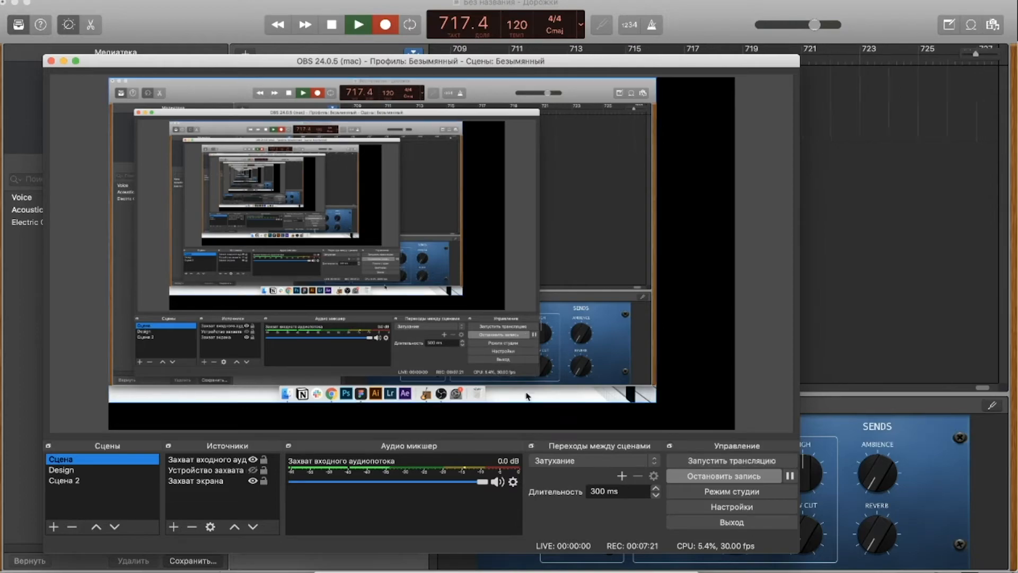
Step: Switch back to Figma and duplicate the hover-row name field down onto the focus row in 07. Inputs
{"action": "key", "text": "super+Tab"}
{"action": "left_click", "coordinate": [512, 288]}
{"action": "scroll", "coordinate": [470, 304], "scroll_direction": "left", "scroll_amount": 2}
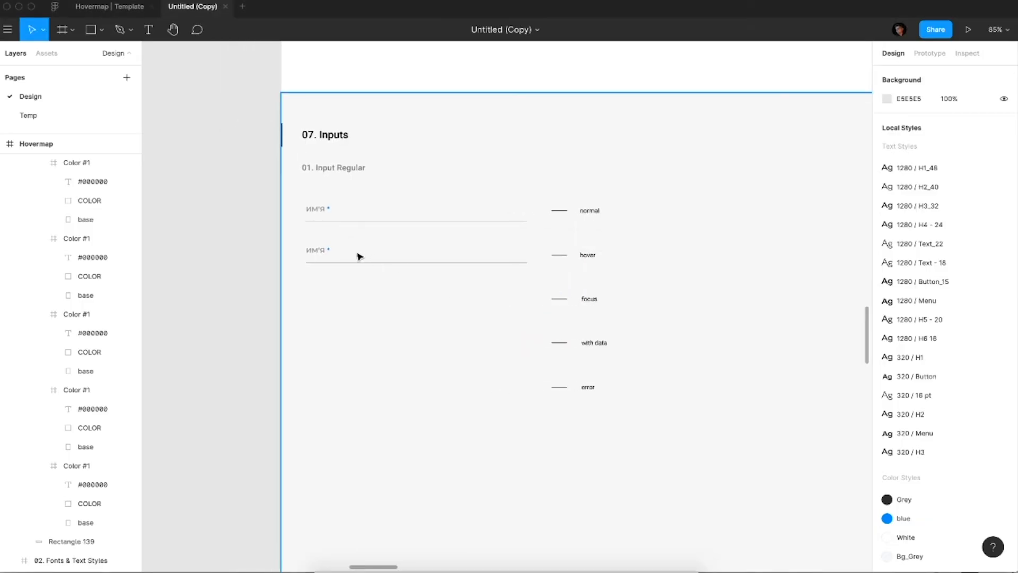
{"action": "double_click", "coordinate": [341, 253]}
{"action": "scroll", "coordinate": [341, 253], "scroll_direction": "up", "scroll_amount": 2}
{"action": "left_click", "coordinate": [337, 261]}
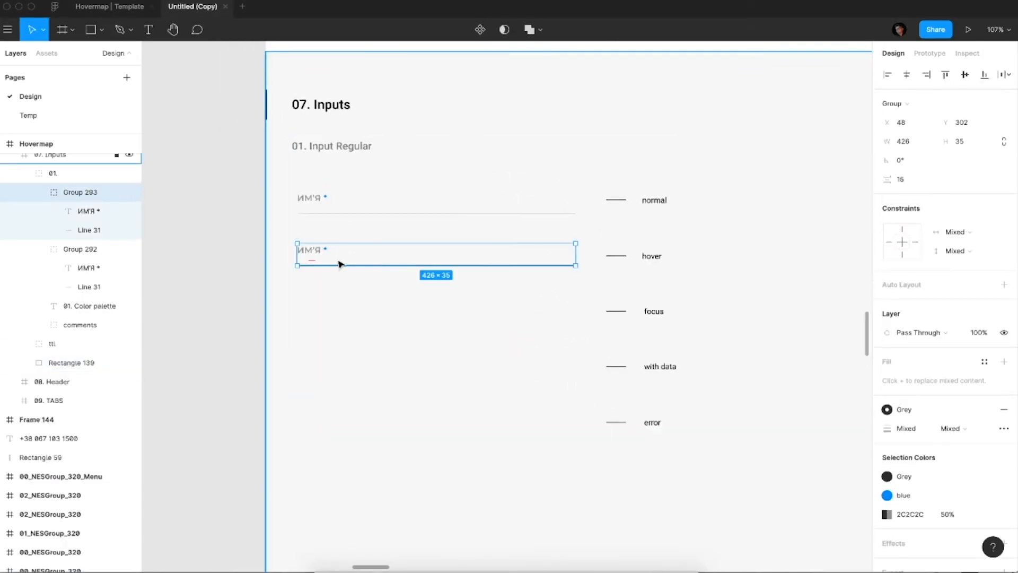
{"action": "left_click_drag", "start_coordinate": [338, 262], "coordinate": [336, 317]}
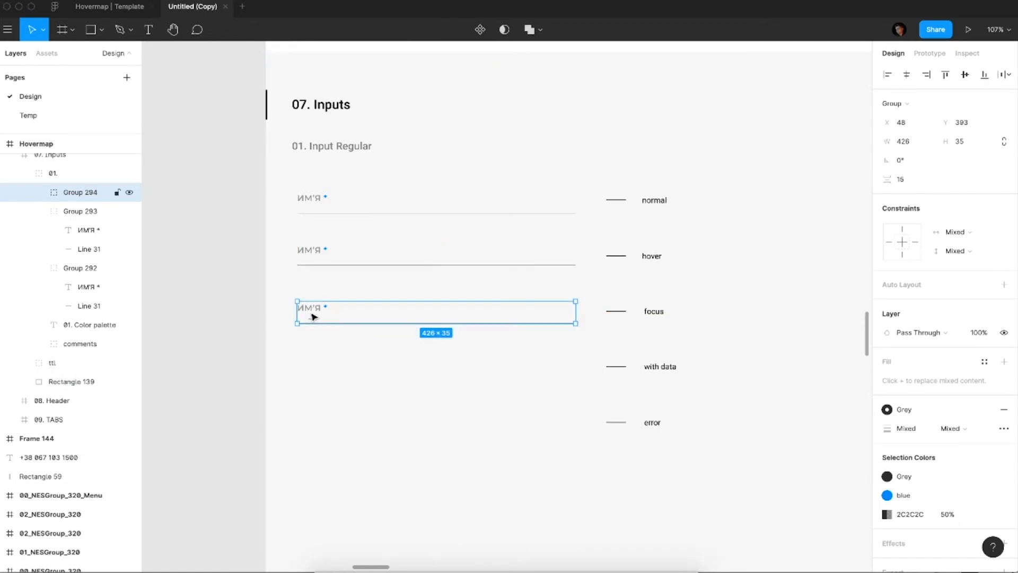
Step: Replace the focus-row field's text with SAFS| and apply the Grey color style to it
{"action": "double_click", "coordinate": [313, 316]}
{"action": "double_click", "coordinate": [312, 313]}
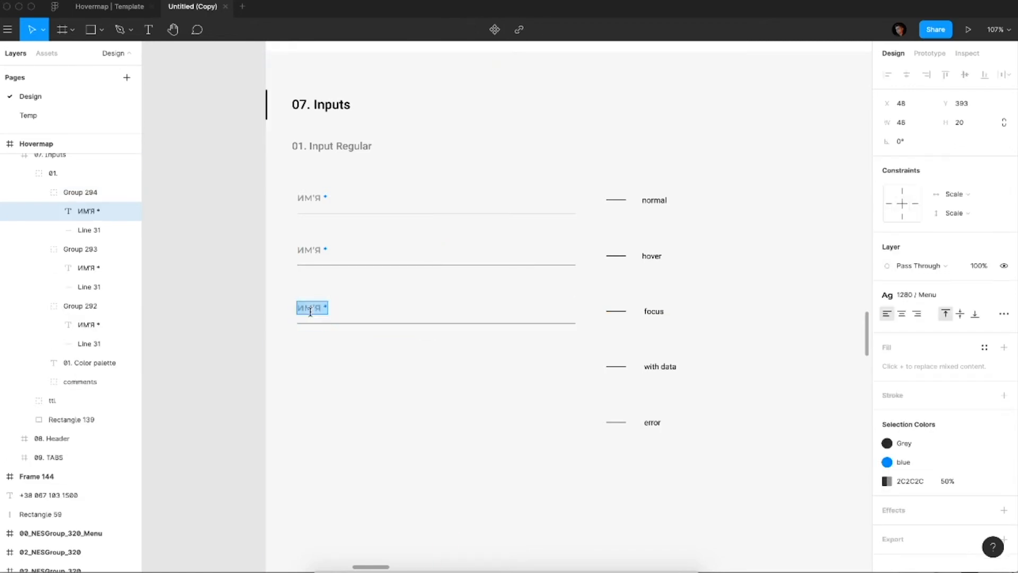
{"action": "type", "text": "SAFSI"}
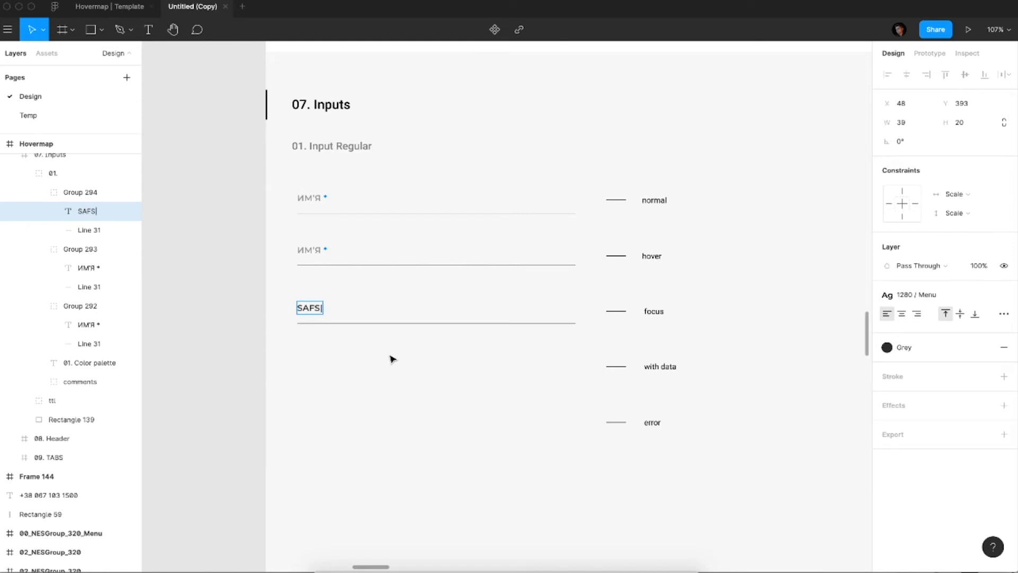
{"action": "key", "text": "Escape"}
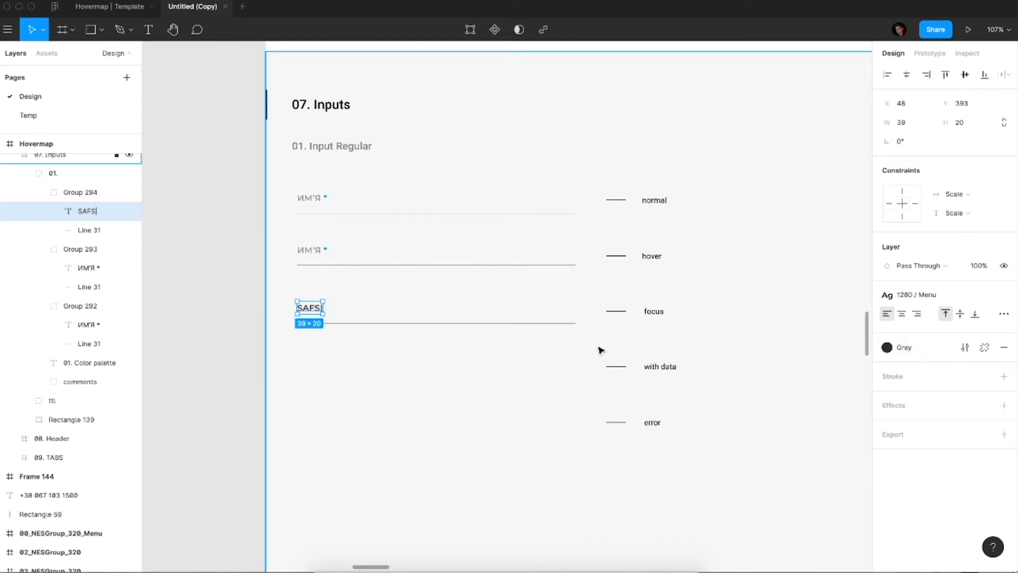
{"action": "left_click", "coordinate": [920, 351]}
{"action": "left_click", "coordinate": [898, 418]}
{"action": "left_click", "coordinate": [245, 298]}
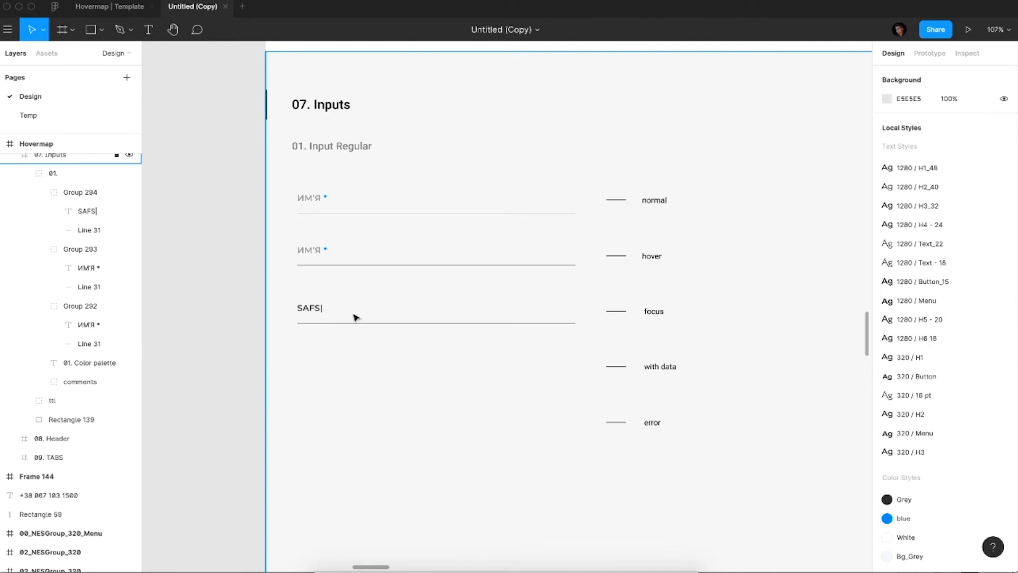
Step: Duplicate the focus-row field down onto the with data row
{"action": "left_click", "coordinate": [311, 316]}
{"action": "left_click_drag", "start_coordinate": [334, 317], "coordinate": [335, 370]}
{"action": "double_click", "coordinate": [318, 364]}
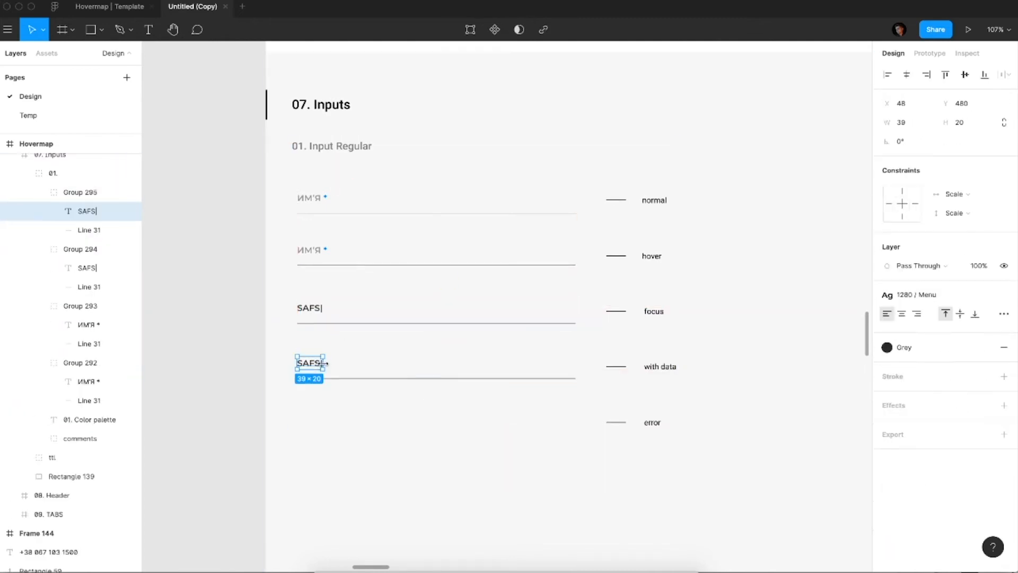
Step: Remove the letters from the focus-row field's text, keeping only the | cursor bar
{"action": "double_click", "coordinate": [315, 308]}
{"action": "double_click", "coordinate": [315, 309]}
{"action": "left_click_drag", "start_coordinate": [321, 308], "coordinate": [262, 312]}
{"action": "key", "text": "BackSpace"}
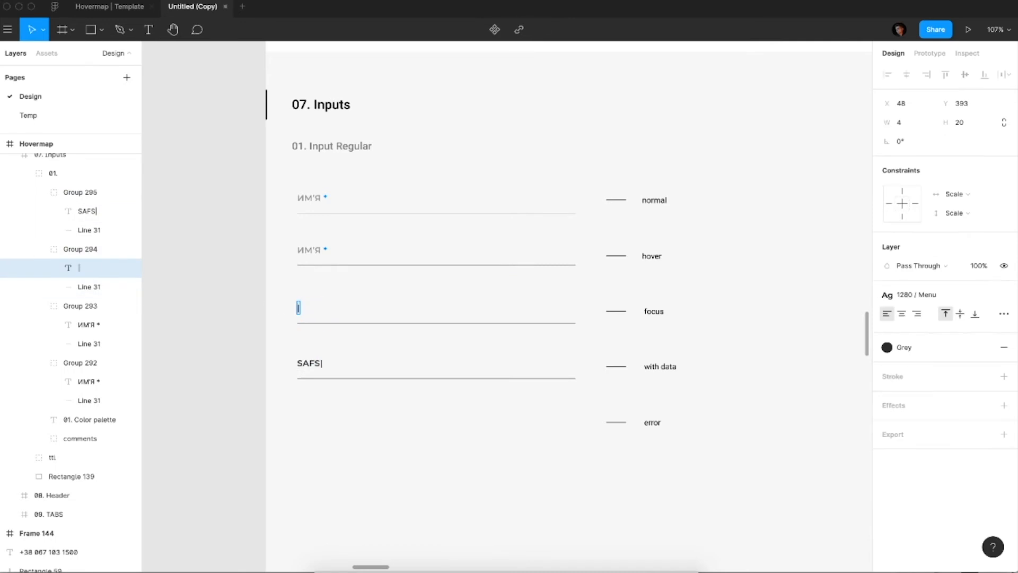
Step: Replace the with data field's text with a sample first name in capitals
{"action": "left_click", "coordinate": [319, 370]}
{"action": "double_click", "coordinate": [318, 363]}
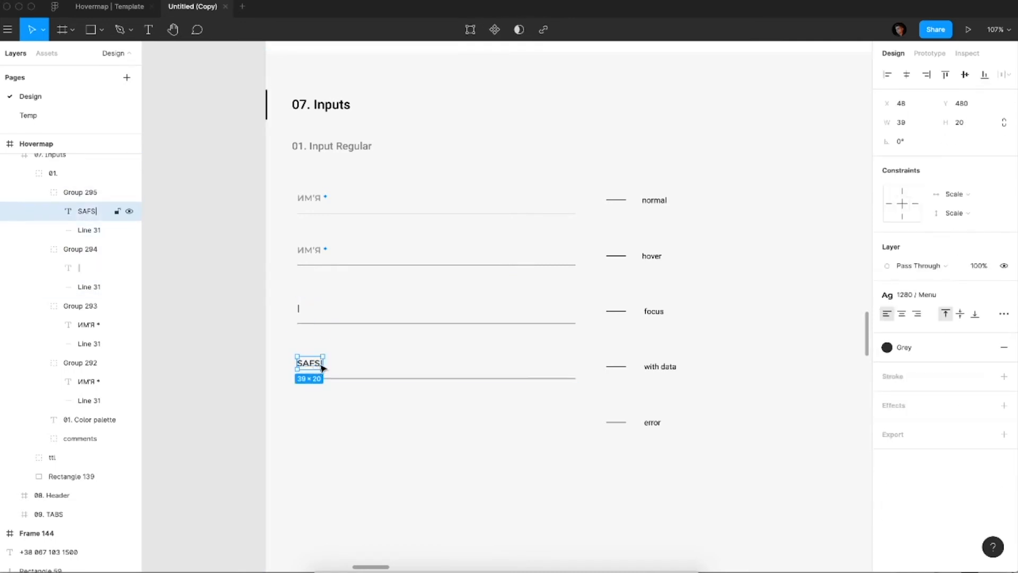
{"action": "double_click", "coordinate": [320, 364]}
{"action": "type", "text": "EVGENIY"}
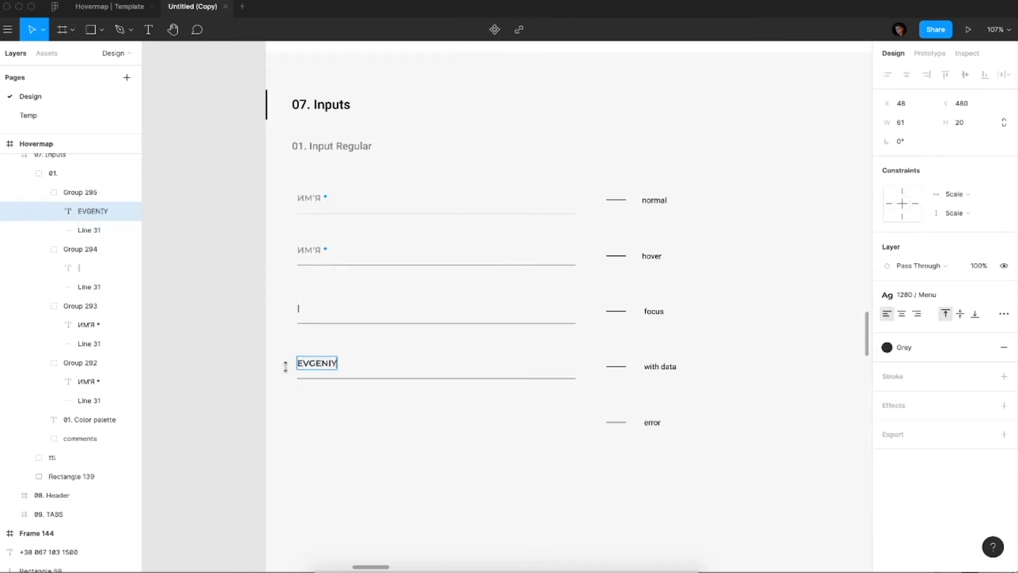
{"action": "key", "text": "Escape"}
{"action": "left_click", "coordinate": [290, 361]}
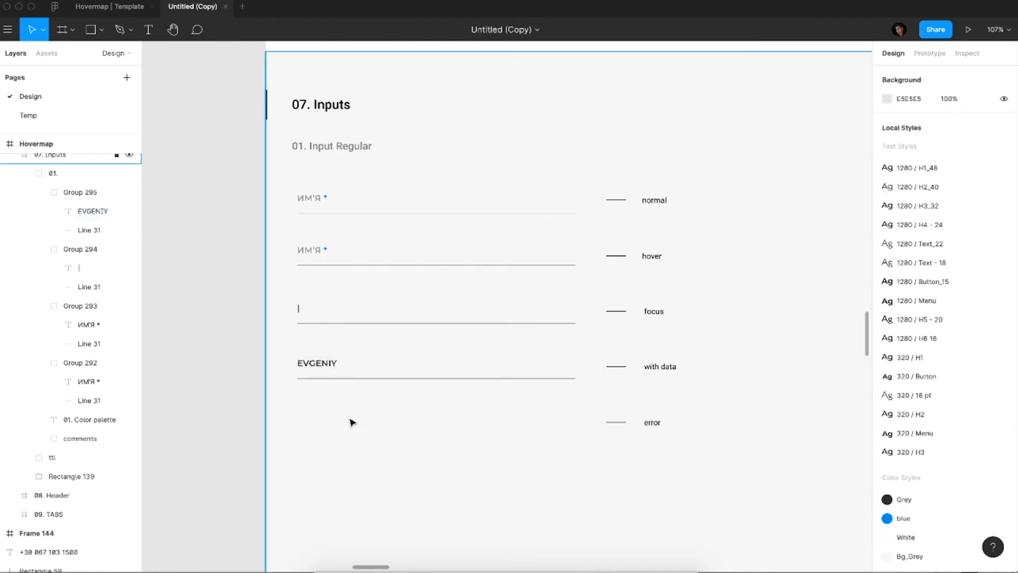
Step: Duplicate the with data field down onto the error row
{"action": "left_click", "coordinate": [318, 369]}
{"action": "double_click", "coordinate": [340, 368]}
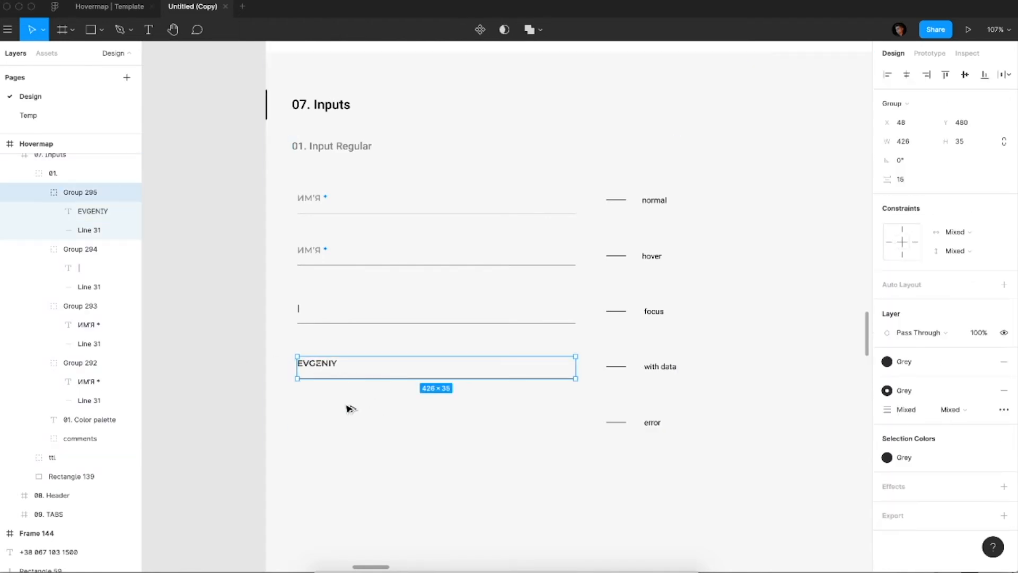
{"action": "left_click_drag", "start_coordinate": [349, 369], "coordinate": [349, 425]}
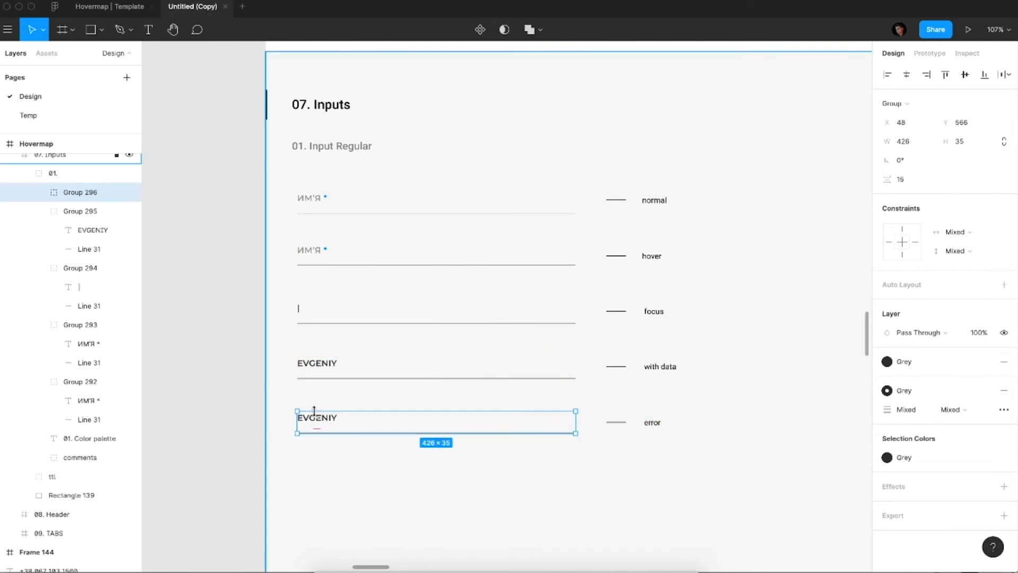
Step: Detach the Grey style from the error field's text, fill it with the red document color C1272D, and copy that hex code
{"action": "double_click", "coordinate": [322, 424]}
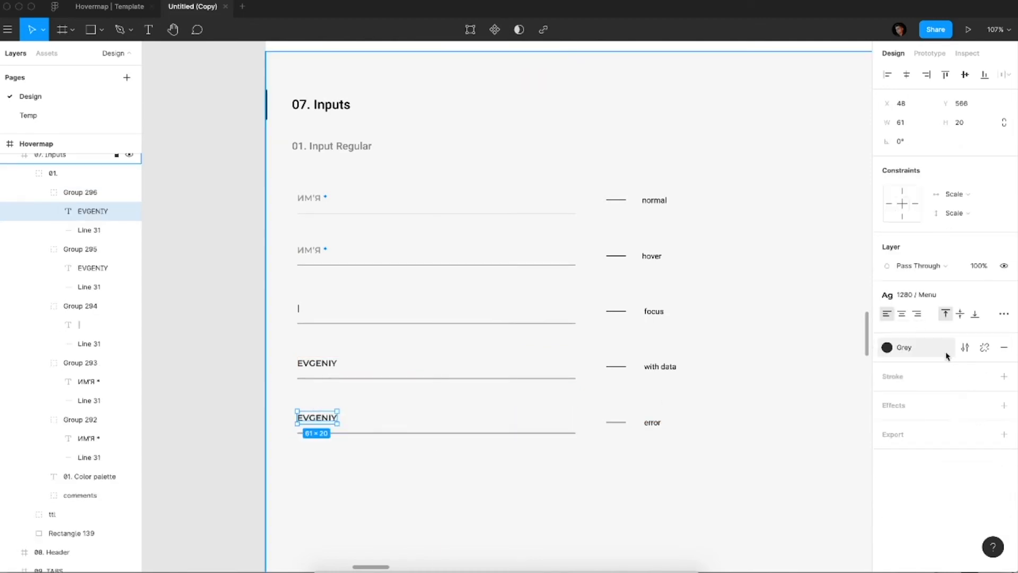
{"action": "left_click", "coordinate": [927, 359]}
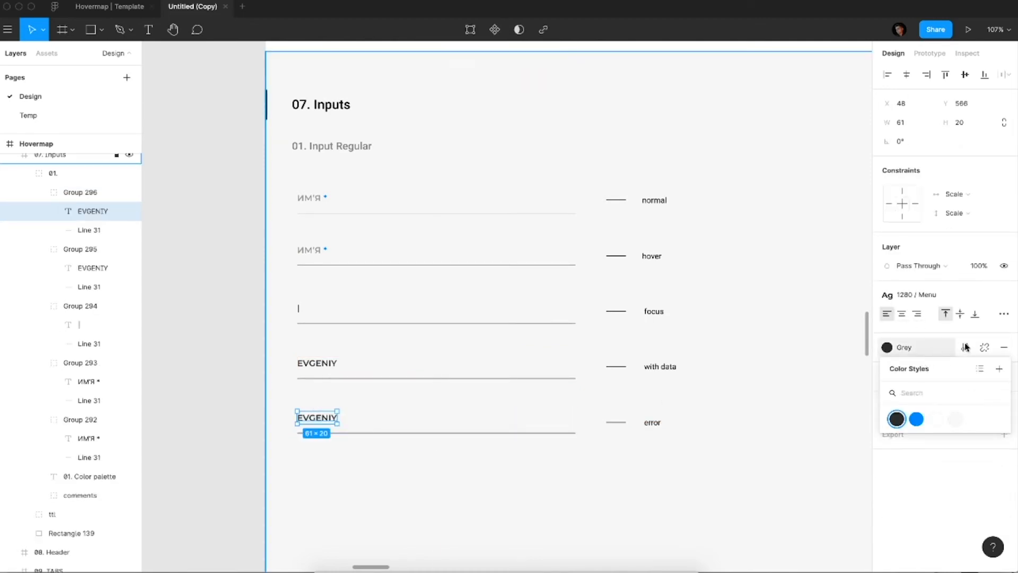
{"action": "left_click", "coordinate": [982, 348]}
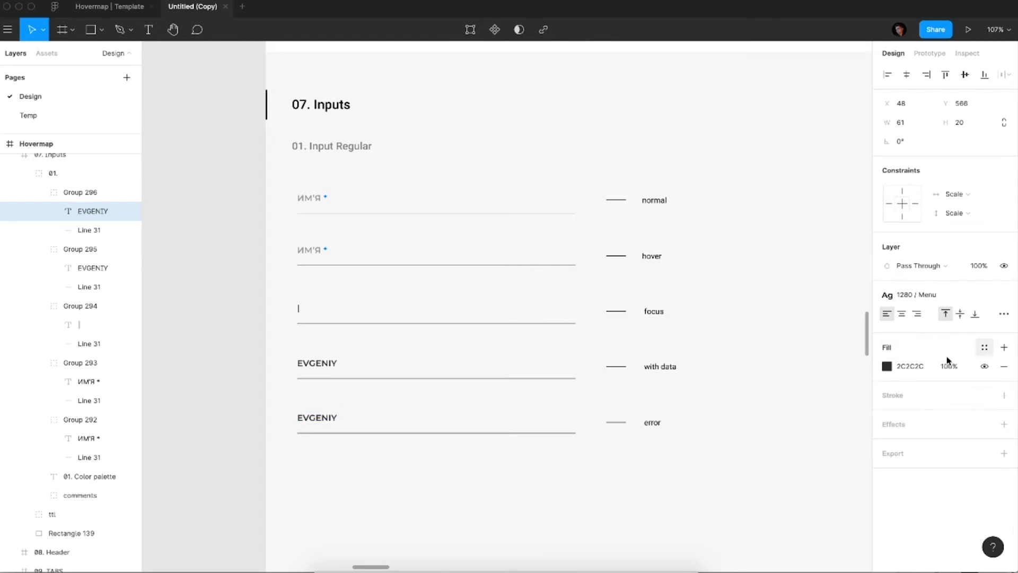
{"action": "left_click", "coordinate": [887, 366]}
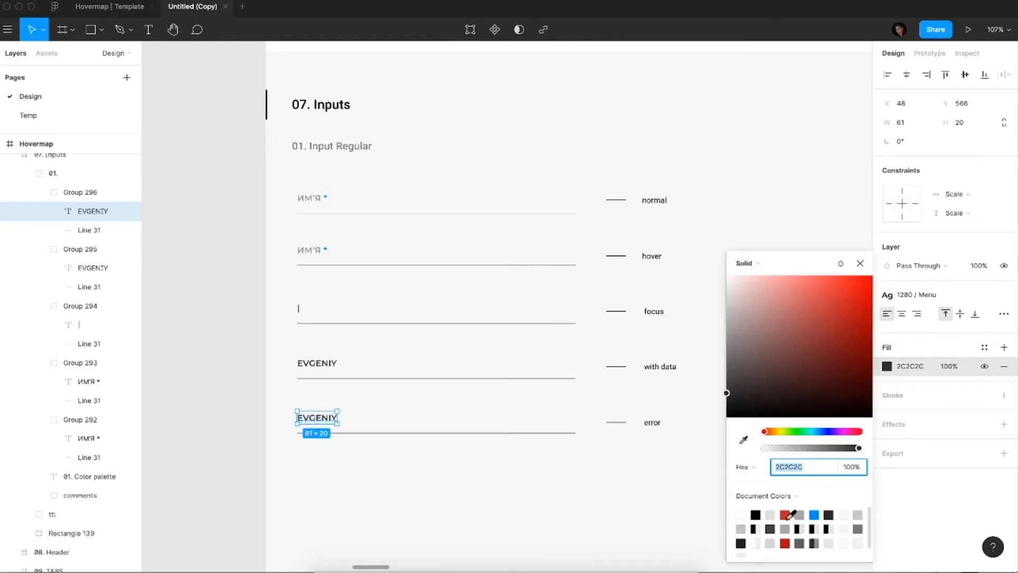
{"action": "left_click", "coordinate": [785, 514]}
{"action": "left_click", "coordinate": [798, 469]}
{"action": "key", "text": "ctrl+c"}
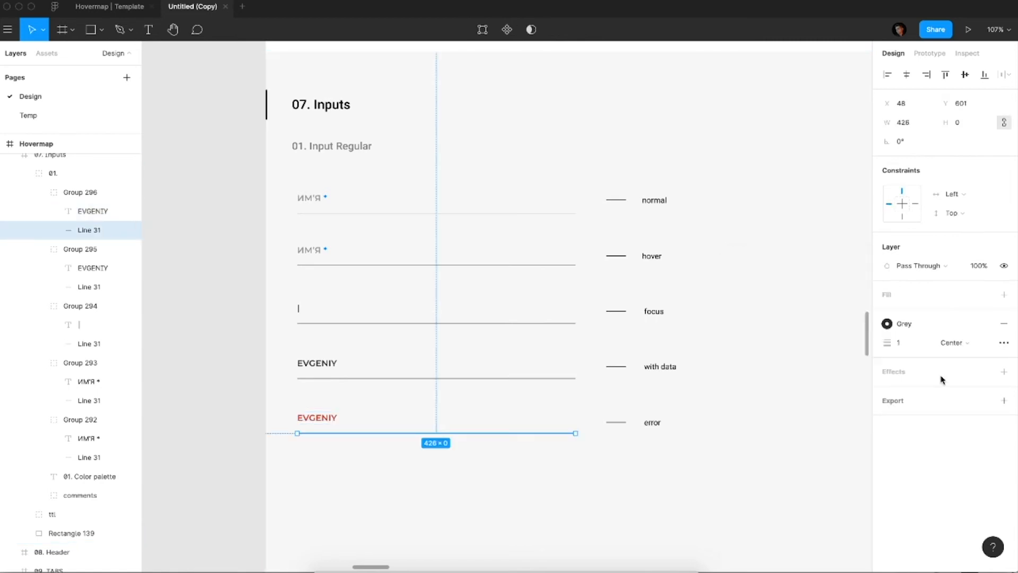
Step: Detach the Grey style from the error field's underline and set its stroke color to C1272D
{"action": "left_click", "coordinate": [986, 324]}
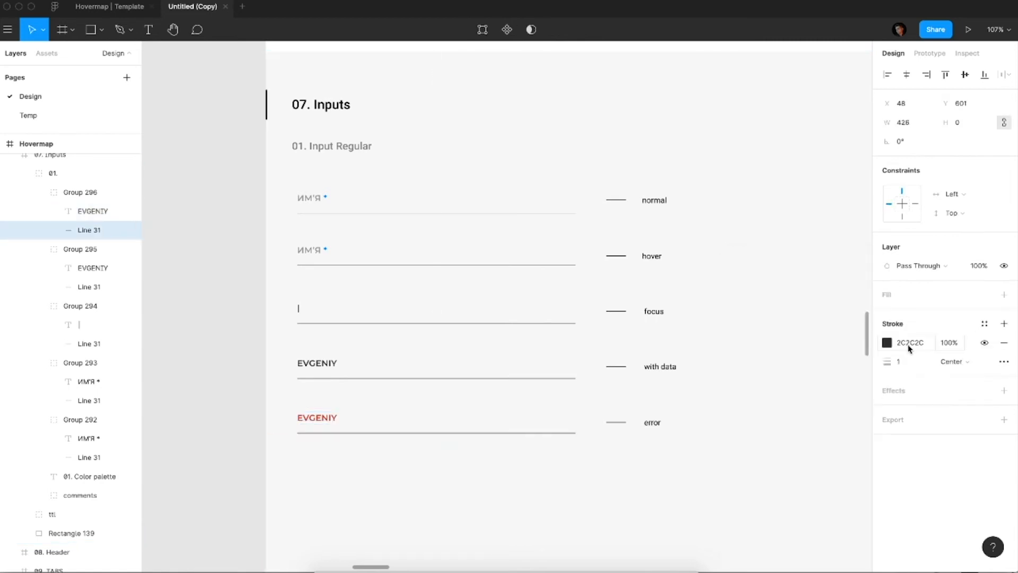
{"action": "type", "text": "C1272D"}
{"action": "scroll", "coordinate": [569, 289], "scroll_direction": "down", "scroll_amount": 5}
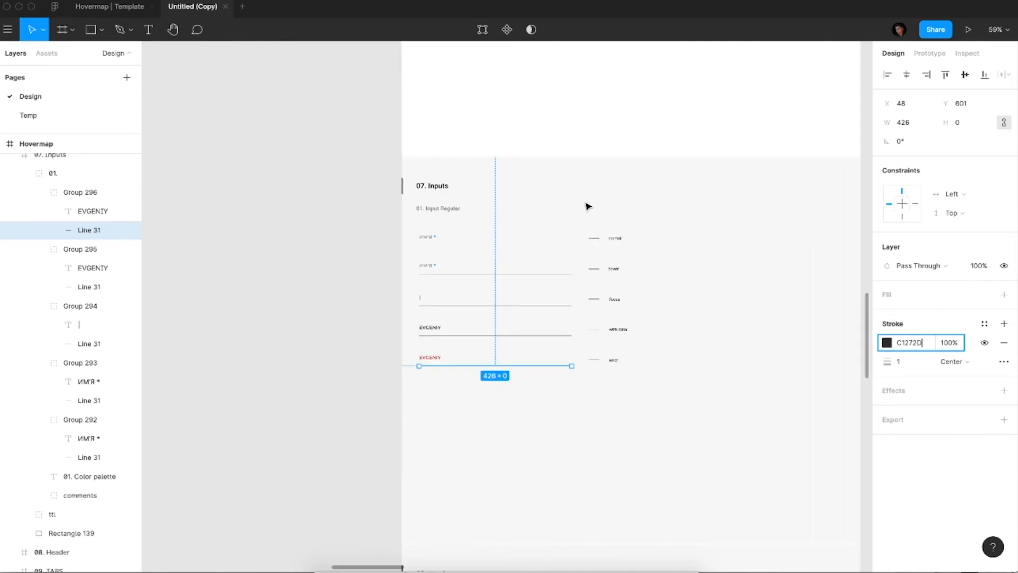
{"action": "scroll", "coordinate": [610, 202], "scroll_direction": "up", "scroll_amount": 3}
{"action": "key", "text": "Return"}
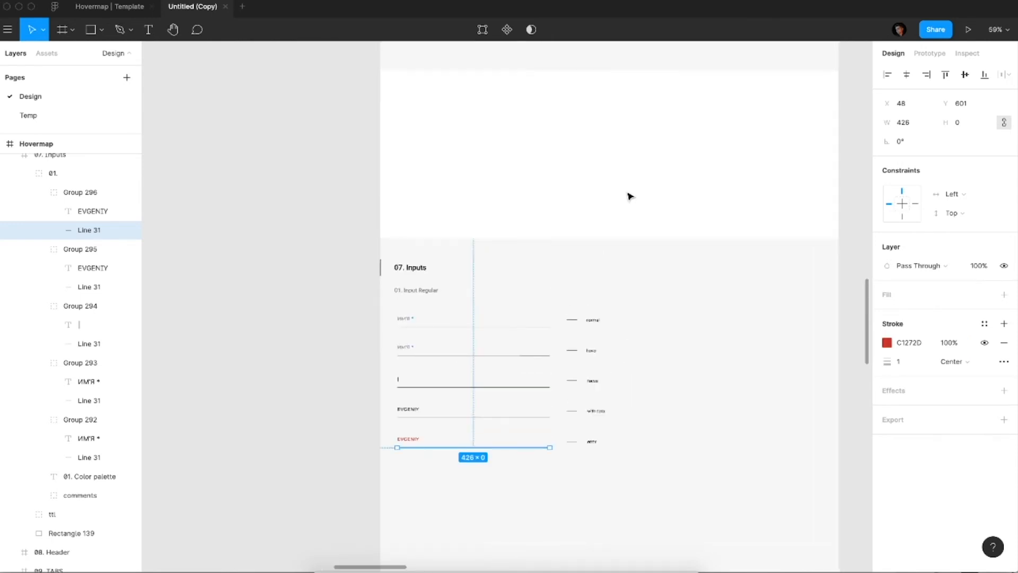
Step: Duplicate the grey 787878 swatch in 01. Color Palette as a sixth swatch and set the copy's fill to C1272D
{"action": "scroll", "coordinate": [630, 196], "scroll_direction": "up", "scroll_amount": 10}
{"action": "scroll", "coordinate": [630, 197], "scroll_direction": "up", "scroll_amount": 15}
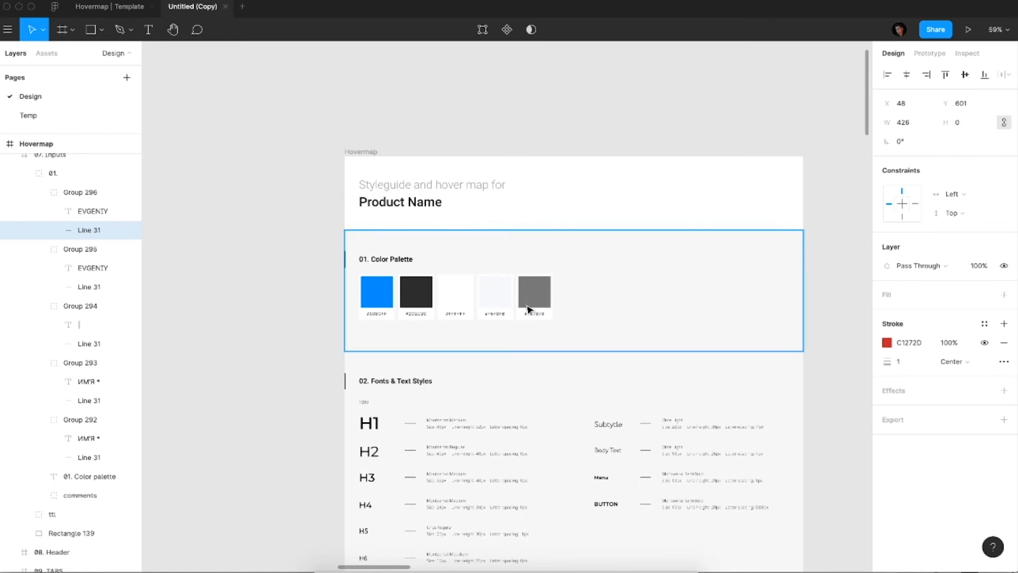
{"action": "double_click", "coordinate": [528, 309]}
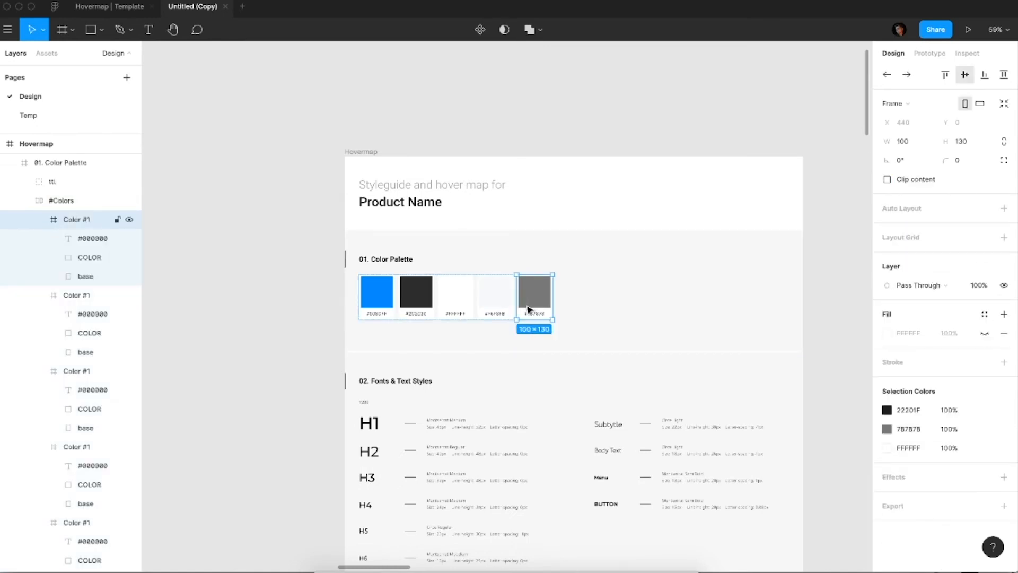
{"action": "key", "text": "super+d"}
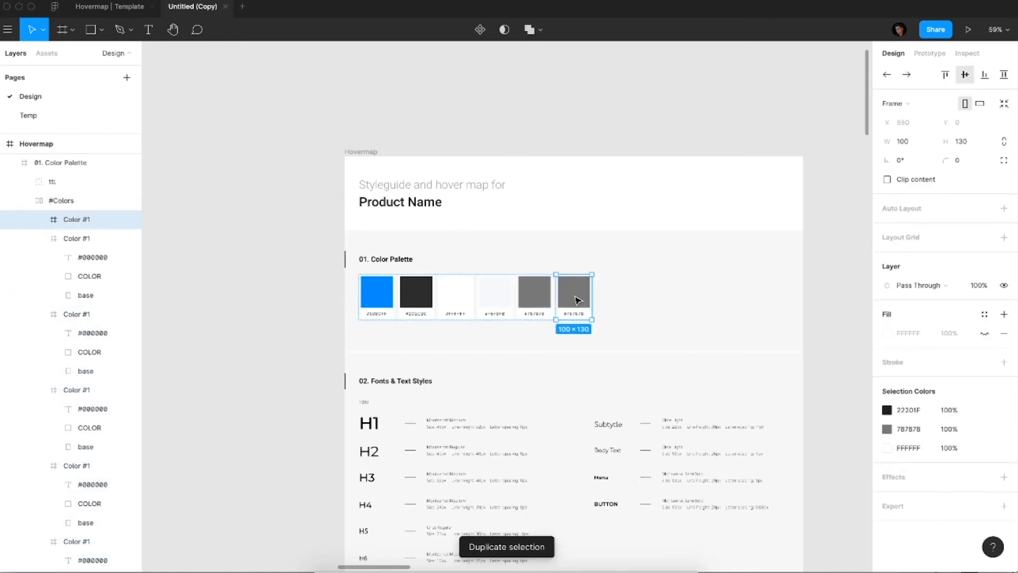
{"action": "double_click", "coordinate": [577, 300]}
{"action": "left_click", "coordinate": [915, 314]}
{"action": "type", "text": "C1272D"}
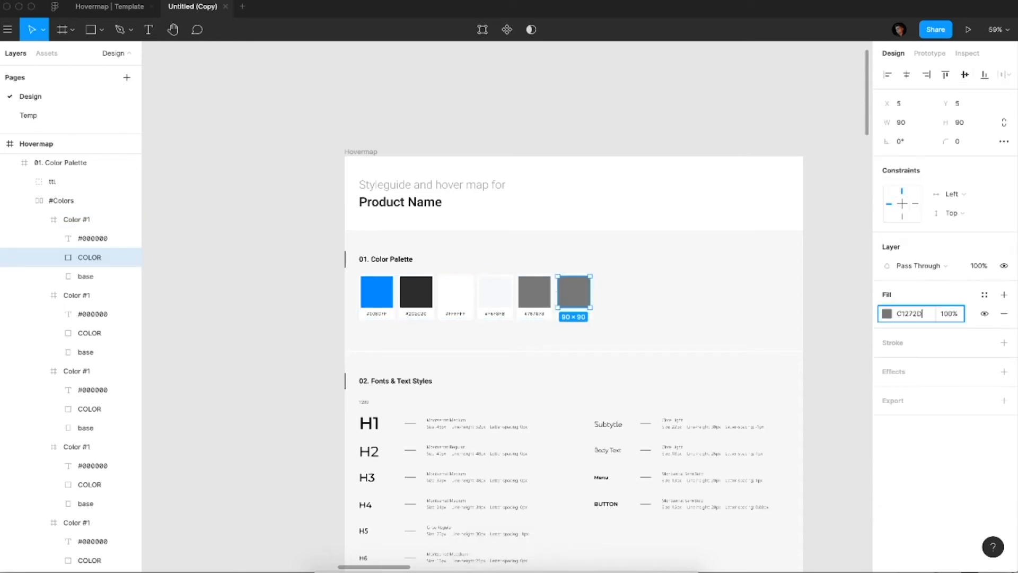
{"action": "key", "text": "Return"}
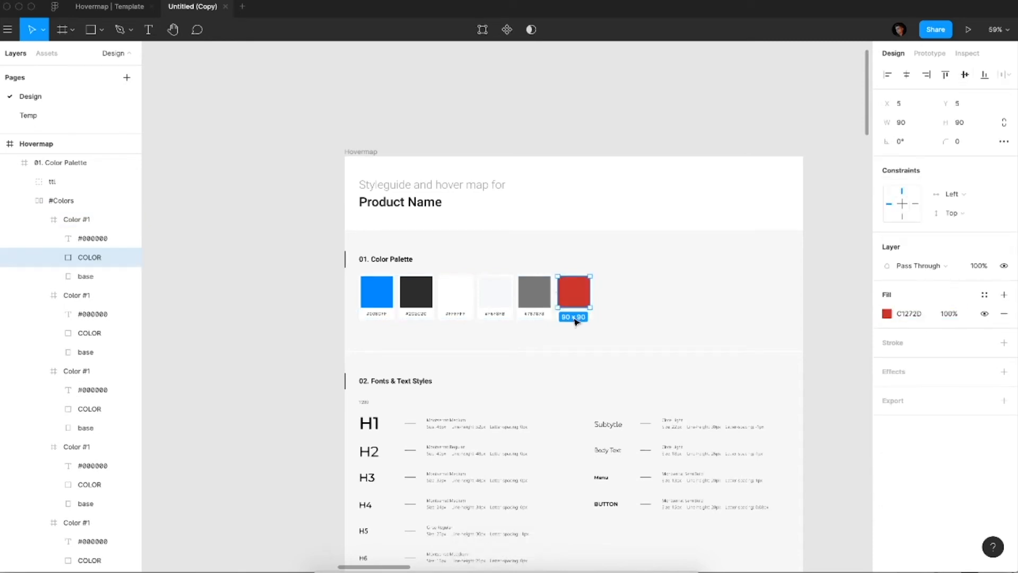
Step: Replace the red swatch's label with the copied color code C1272D
{"action": "left_click", "coordinate": [571, 314]}
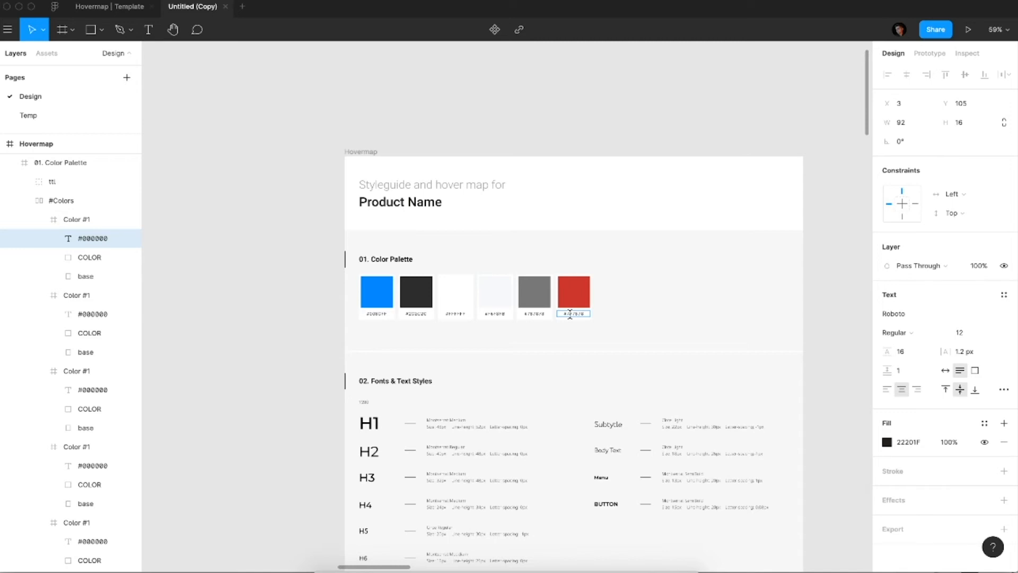
{"action": "double_click", "coordinate": [570, 314]}
{"action": "key", "text": "ctrl+v"}
Step: Compare the state rows in 07. Inputs with the links and slider states in 04. Links and 05. Navigation
{"action": "scroll", "coordinate": [789, 328], "scroll_direction": "down", "scroll_amount": 15}
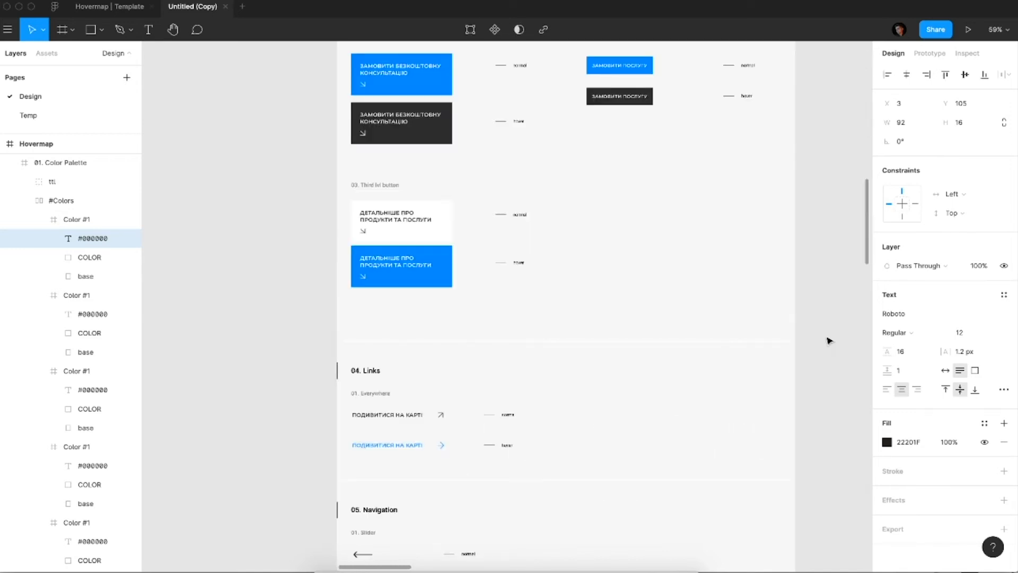
{"action": "scroll", "coordinate": [830, 341], "scroll_direction": "down", "scroll_amount": 15}
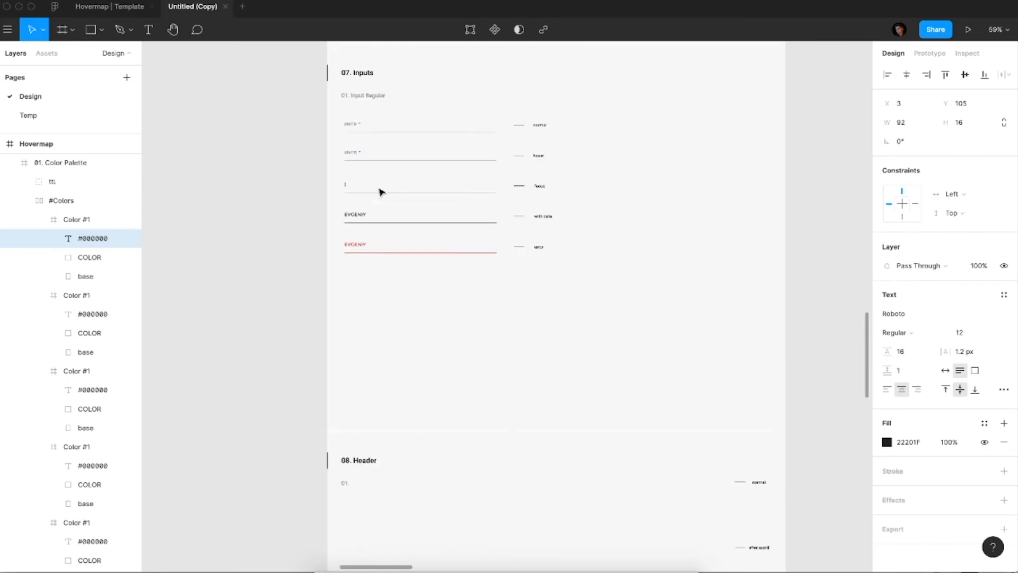
{"action": "scroll", "coordinate": [381, 192], "scroll_direction": "up", "scroll_amount": 5}
{"action": "left_click", "coordinate": [381, 192]}
{"action": "scroll", "coordinate": [381, 192], "scroll_direction": "up", "scroll_amount": 8}
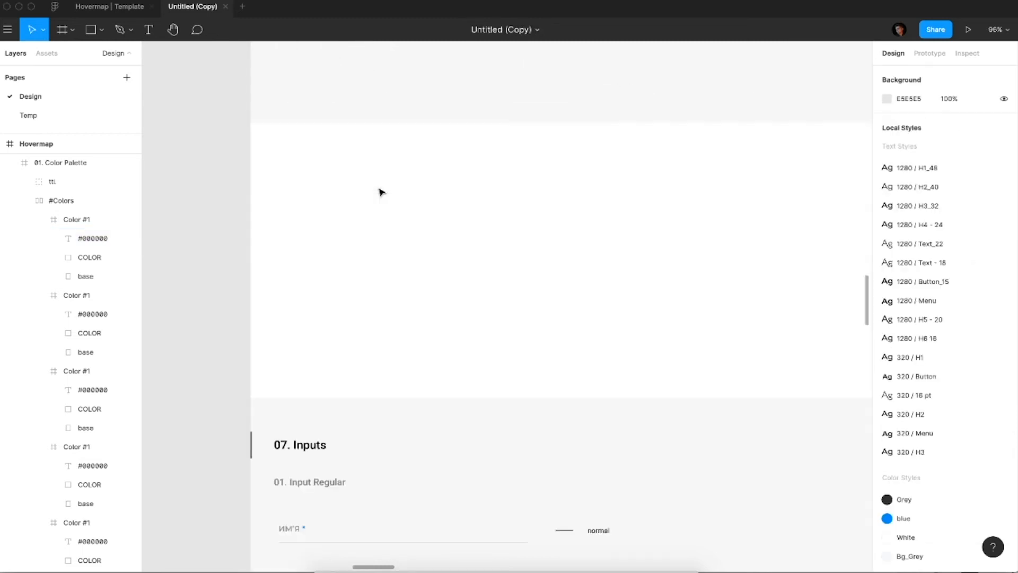
{"action": "scroll", "coordinate": [476, 352], "scroll_direction": "up", "scroll_amount": 10}
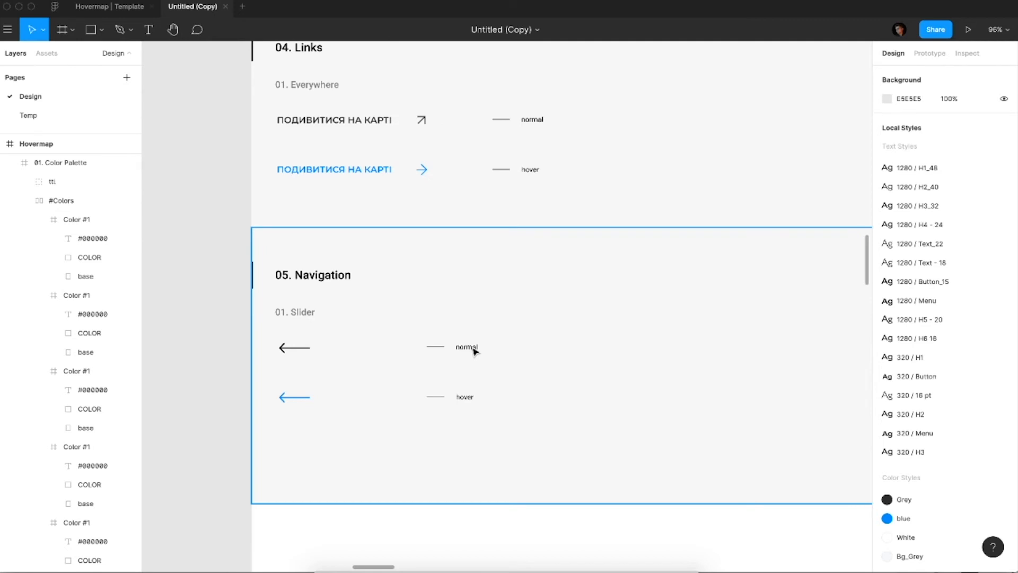
{"action": "left_click", "coordinate": [475, 351]}
{"action": "scroll", "coordinate": [475, 351], "scroll_direction": "down", "scroll_amount": 10}
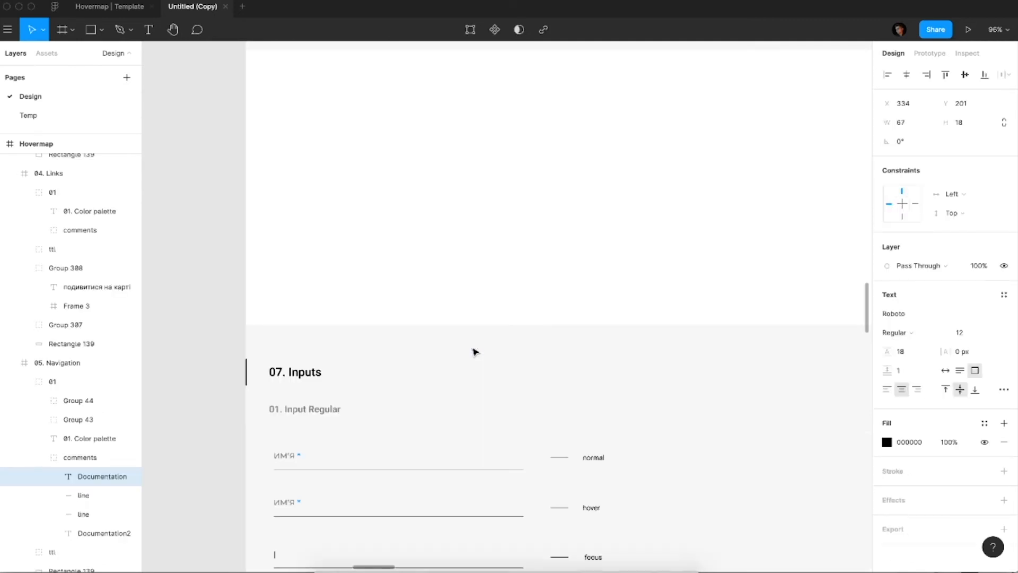
{"action": "scroll", "coordinate": [303, 337], "scroll_direction": "down", "scroll_amount": 5}
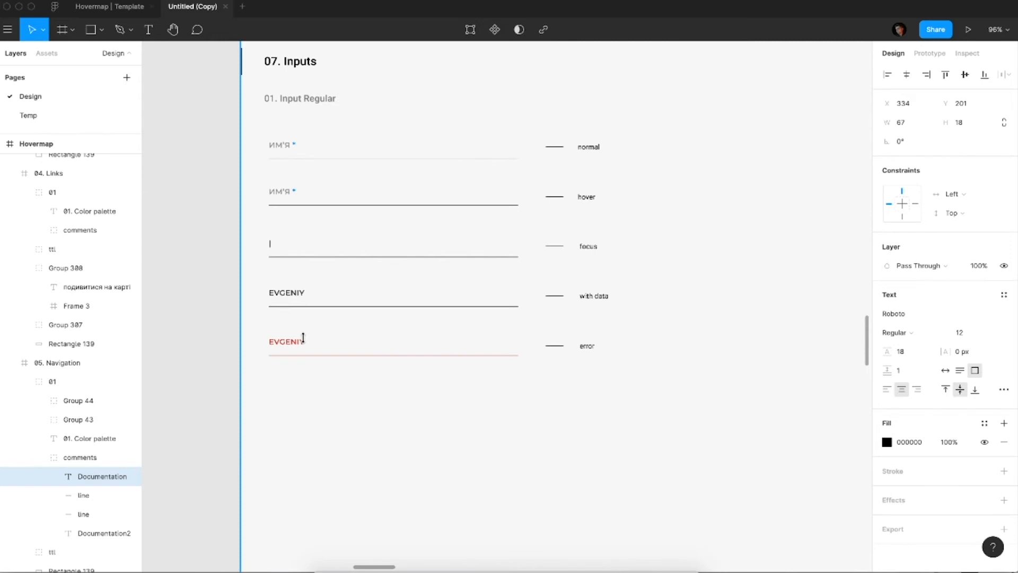
{"action": "left_click", "coordinate": [303, 338]}
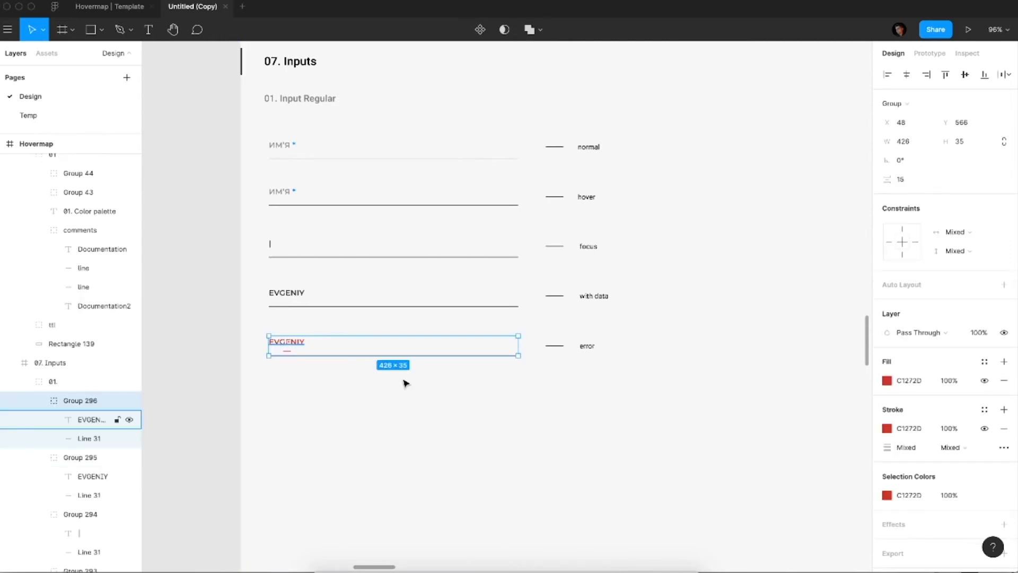
Step: Paste a copy of the "normal" label under the error field, with auto width and the 1280 / Menu text style
{"action": "key", "text": "super+v"}
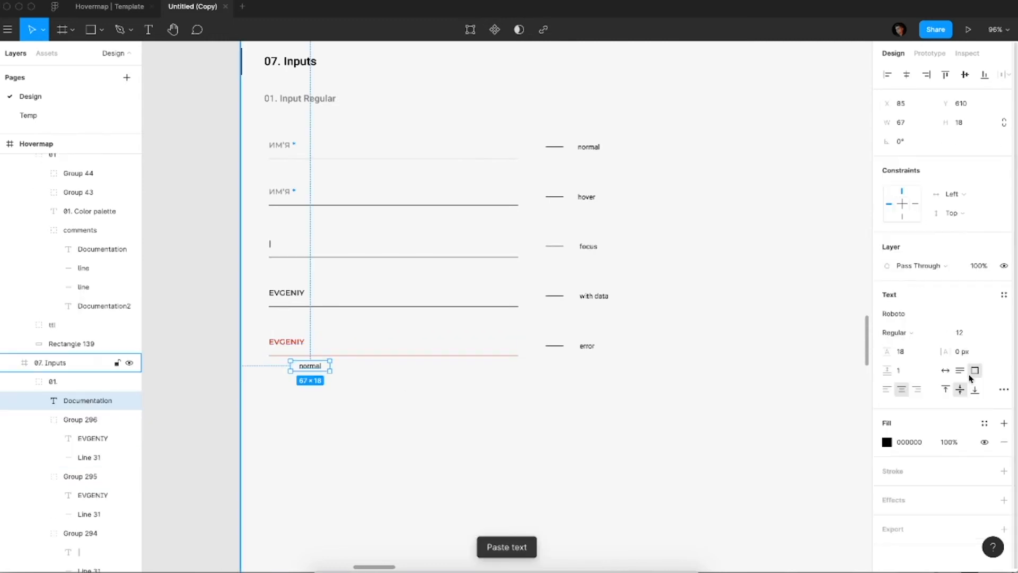
{"action": "left_click", "coordinate": [946, 371]}
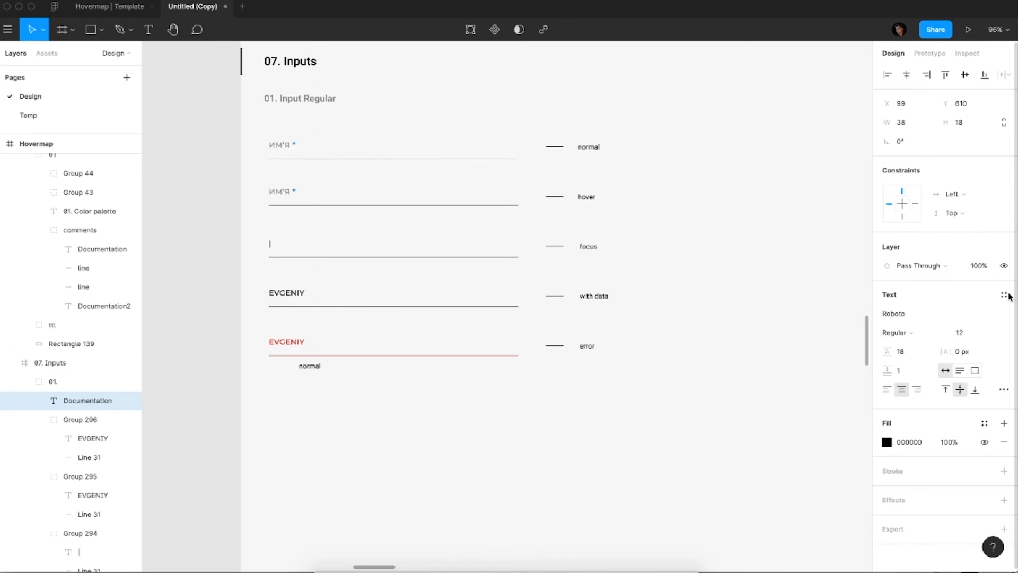
{"action": "left_click", "coordinate": [1005, 295]}
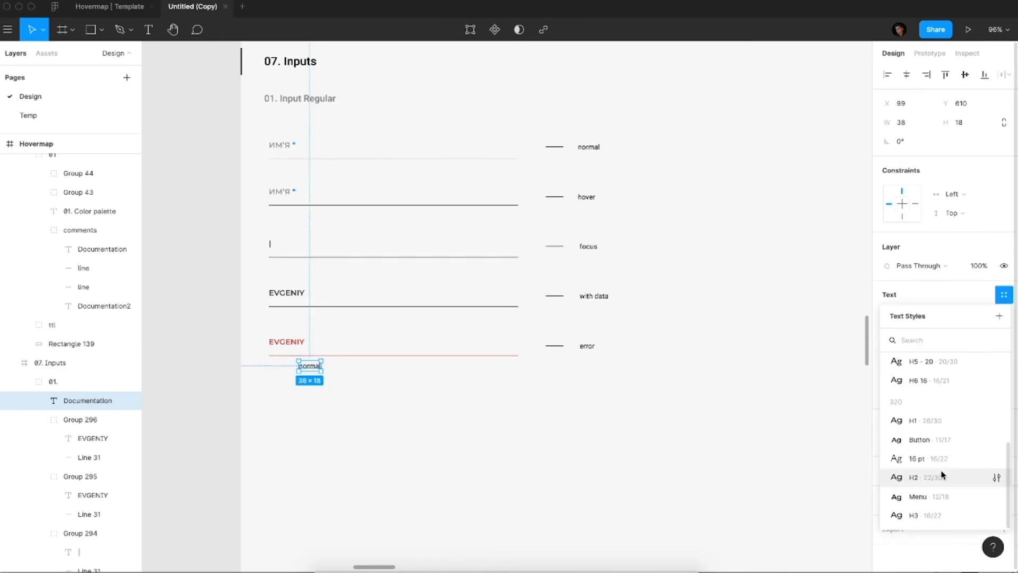
{"action": "scroll", "coordinate": [942, 461], "scroll_direction": "up", "scroll_amount": 4}
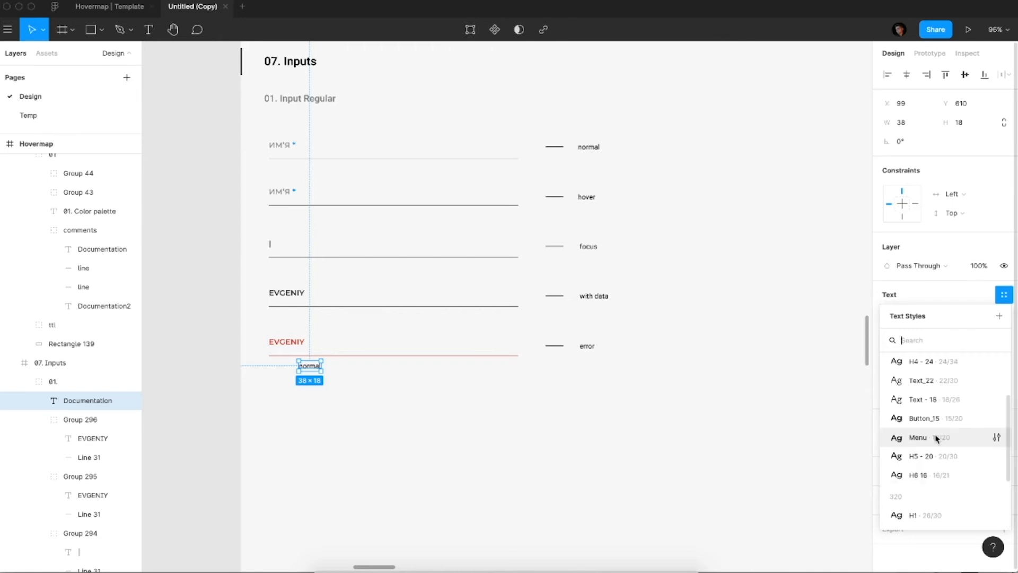
{"action": "left_click", "coordinate": [922, 399]}
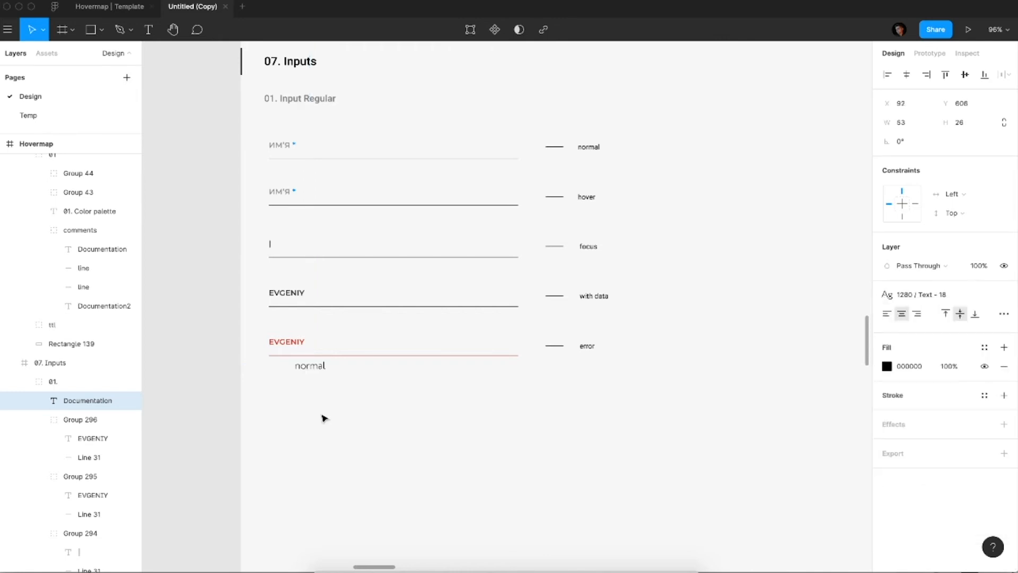
{"action": "left_click", "coordinate": [946, 299]}
{"action": "left_click", "coordinate": [952, 449]}
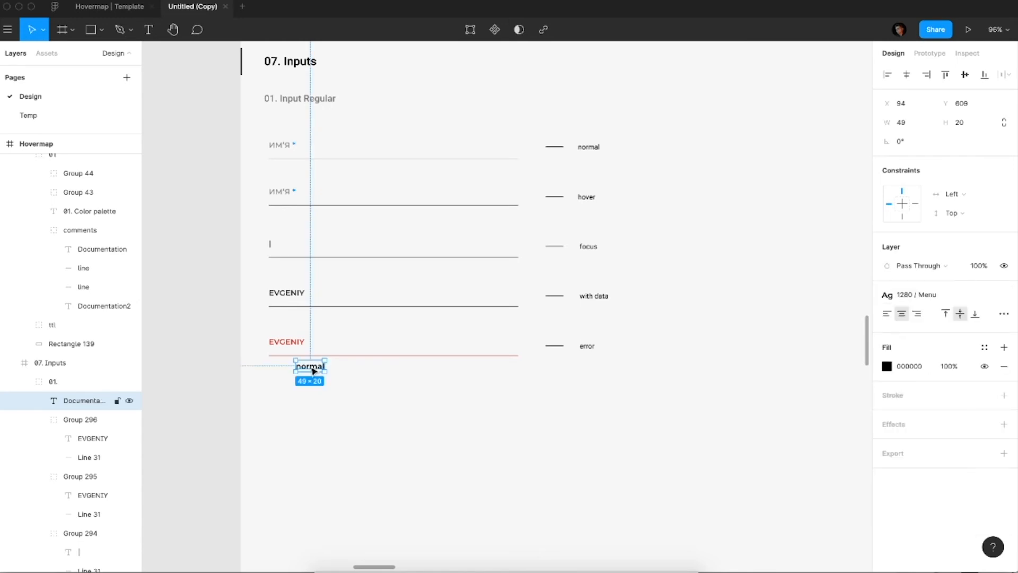
{"action": "left_click_drag", "start_coordinate": [314, 371], "coordinate": [287, 369]}
Step: Replace the pasted label's text with "Incorrect type"
{"action": "double_click", "coordinate": [285, 366]}
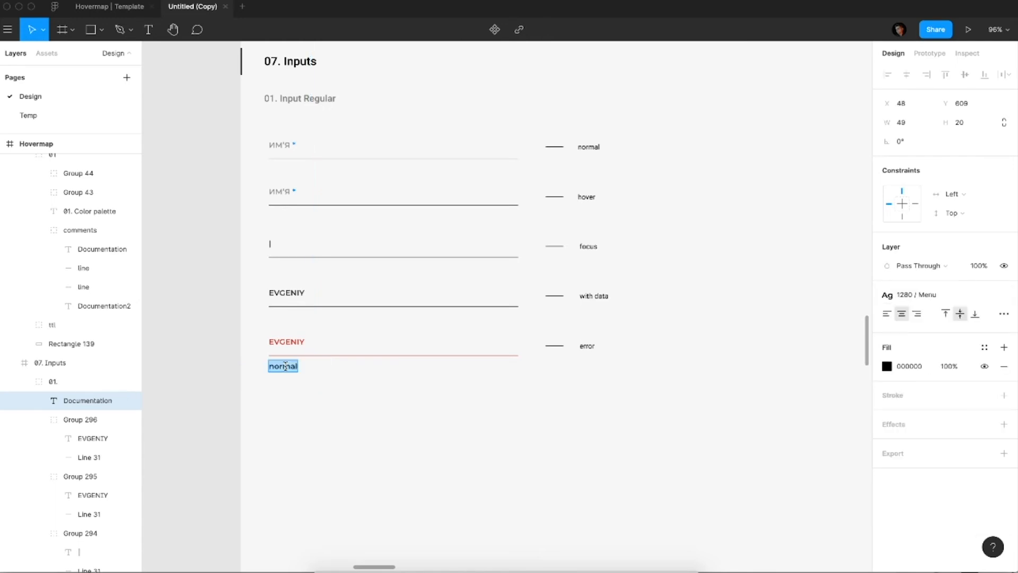
{"action": "type", "text": "INCORRET"}
{"action": "key", "text": "ctrl+a"}
{"action": "type", "text": "Incorrecct type"}
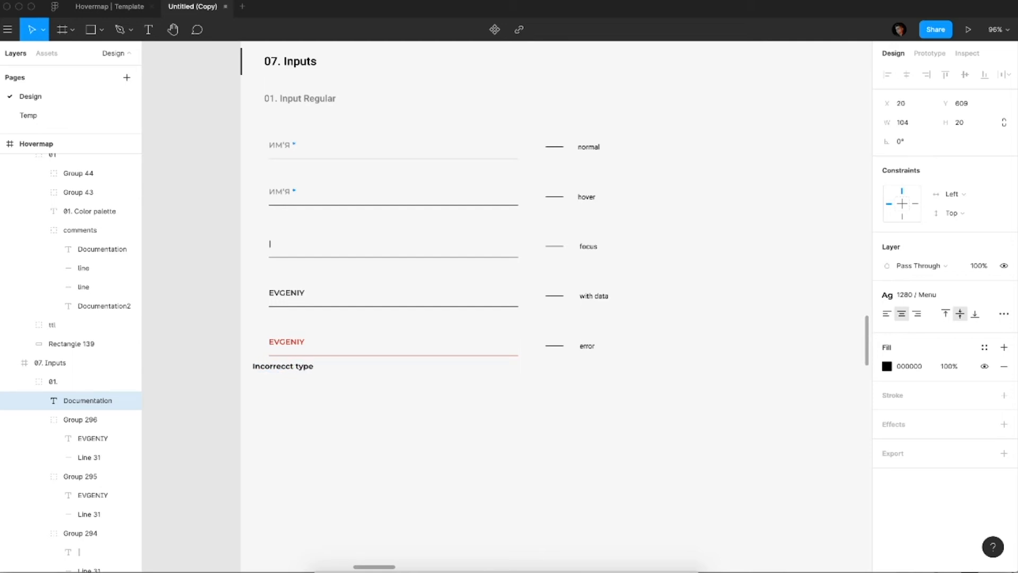
{"action": "double_click", "coordinate": [290, 362]}
{"action": "left_click", "coordinate": [276, 365]}
{"action": "key", "text": "BackSpace"}
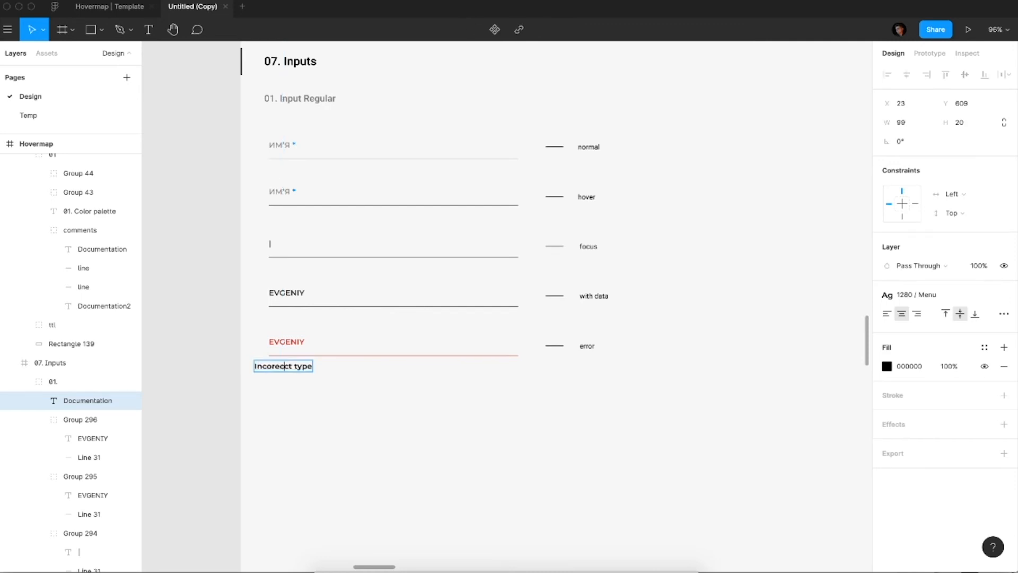
Step: Replace the message under the error field with "Неправильно введен" and align it with the field's left edge
{"action": "double_click", "coordinate": [270, 367]}
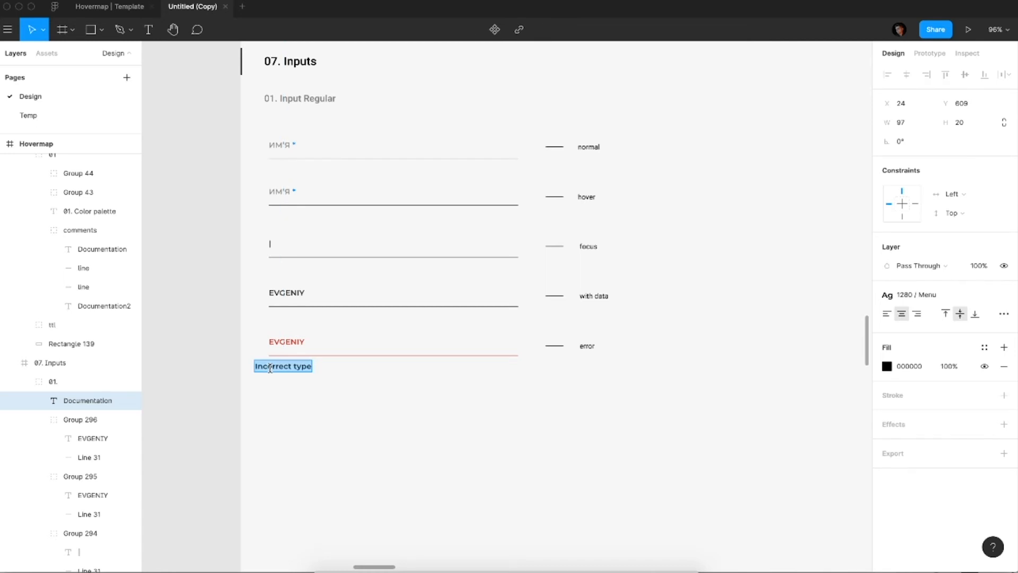
{"action": "type", "text": "Heep"}
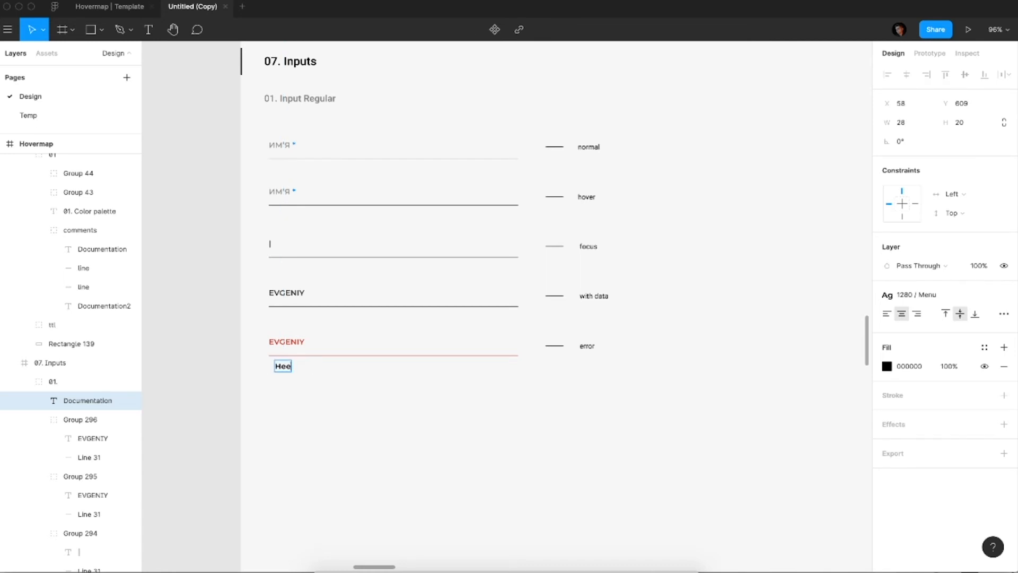
{"action": "type", "text": "авильно"}
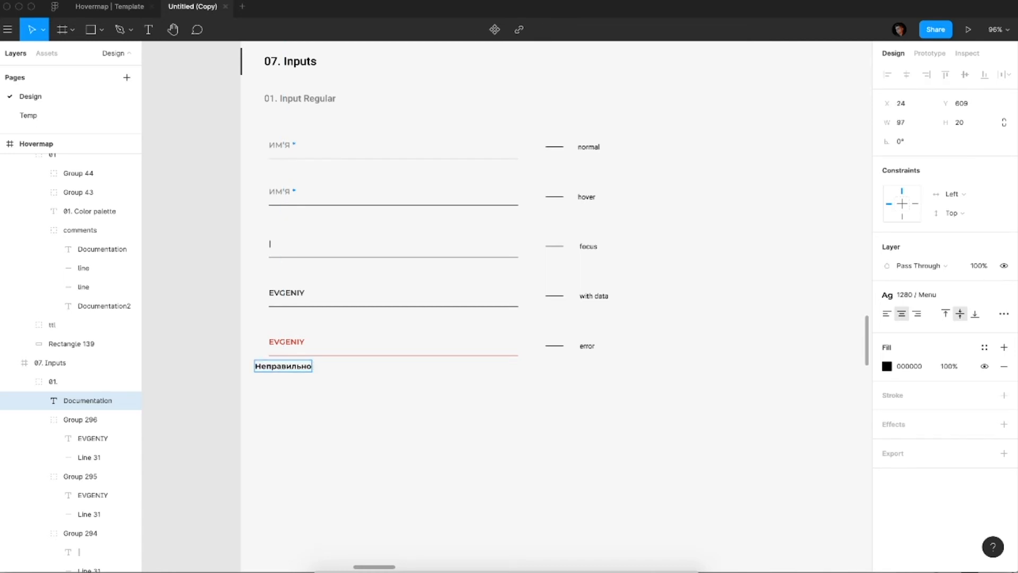
{"action": "type", "text": " вве"}
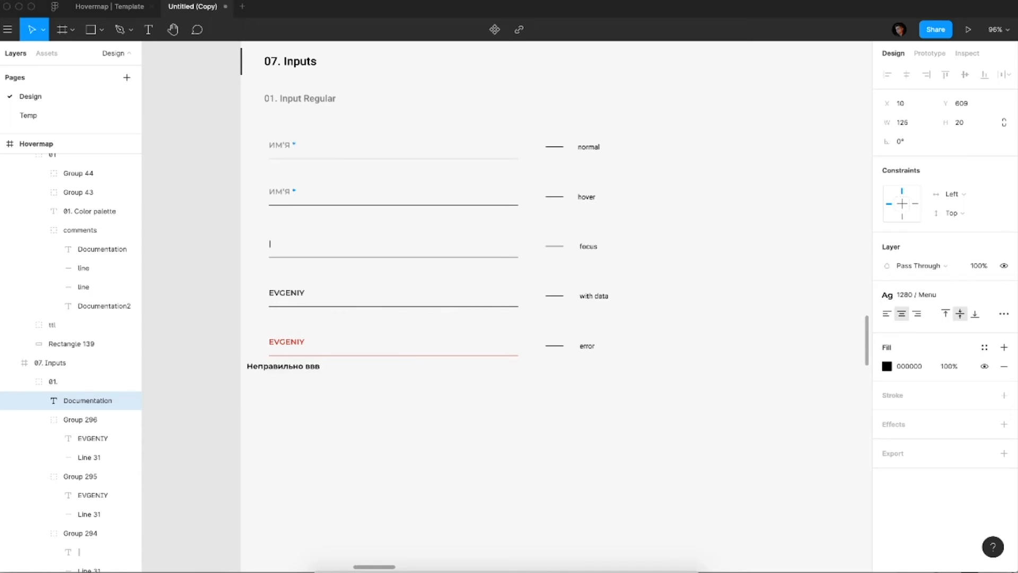
{"action": "type", "text": "ден"}
{"action": "key", "text": "Escape"}
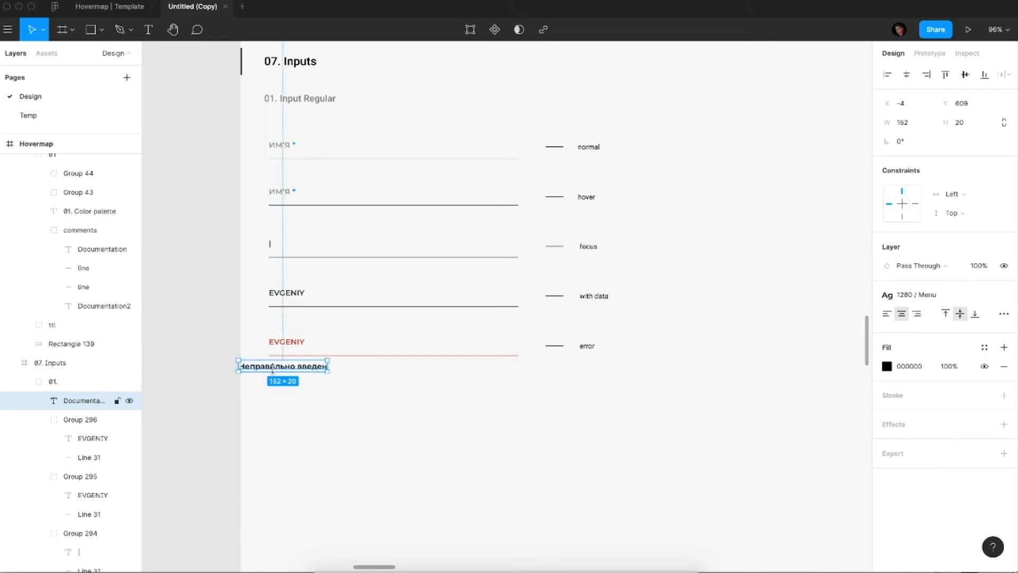
{"action": "mouse_move", "coordinate": [276, 373]}
{"action": "left_mouse_down"}
{"action": "mouse_move", "coordinate": [319, 375]}
{"action": "mouse_move", "coordinate": [308, 373]}
{"action": "left_mouse_up"}
Step: Set the fill of the "Неправильно введен" error message to C1272D, matching the error field
{"action": "left_click", "coordinate": [984, 347]}
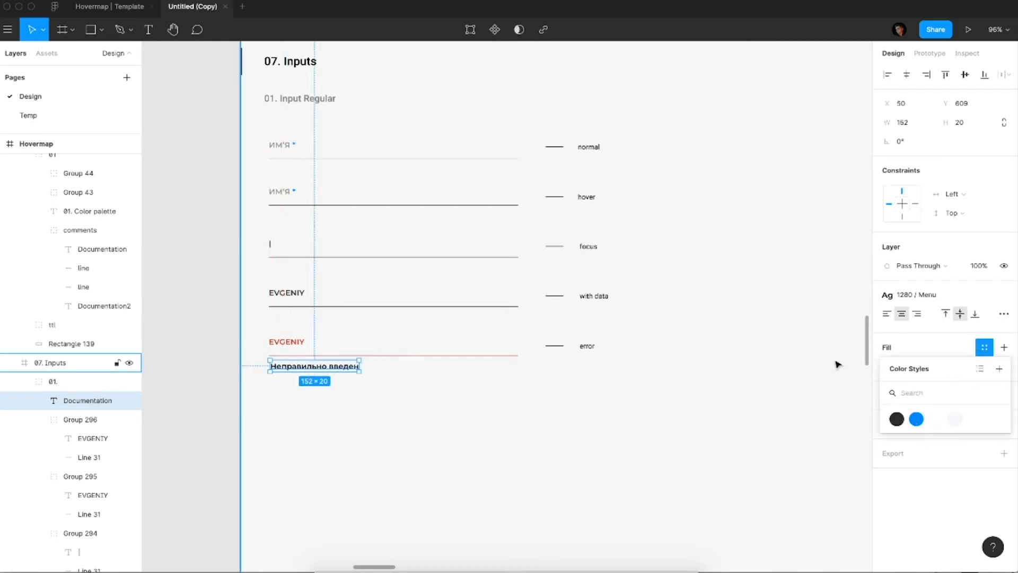
{"action": "left_click", "coordinate": [401, 352]}
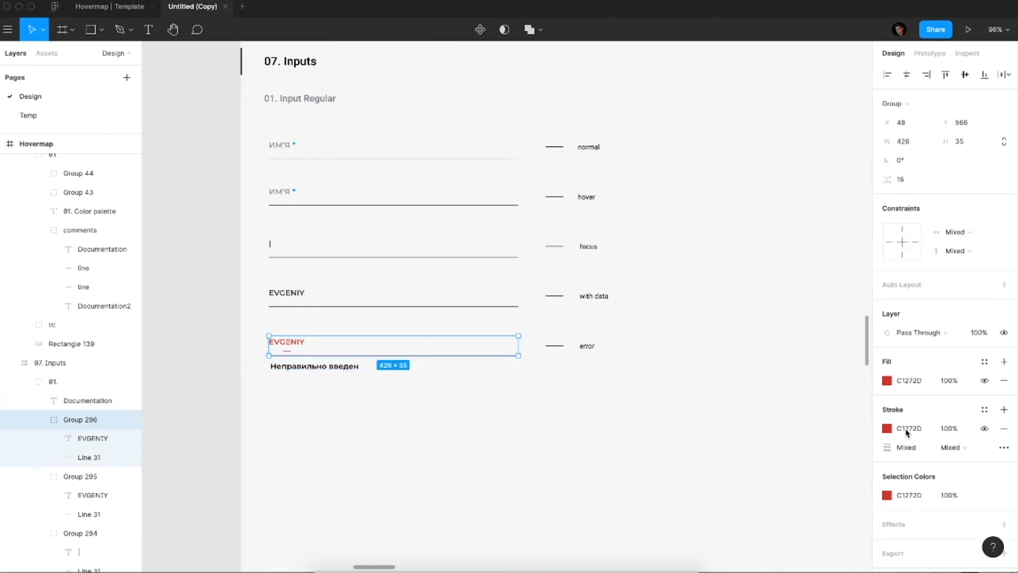
{"action": "left_click", "coordinate": [352, 366]}
{"action": "key", "text": "Escape"}
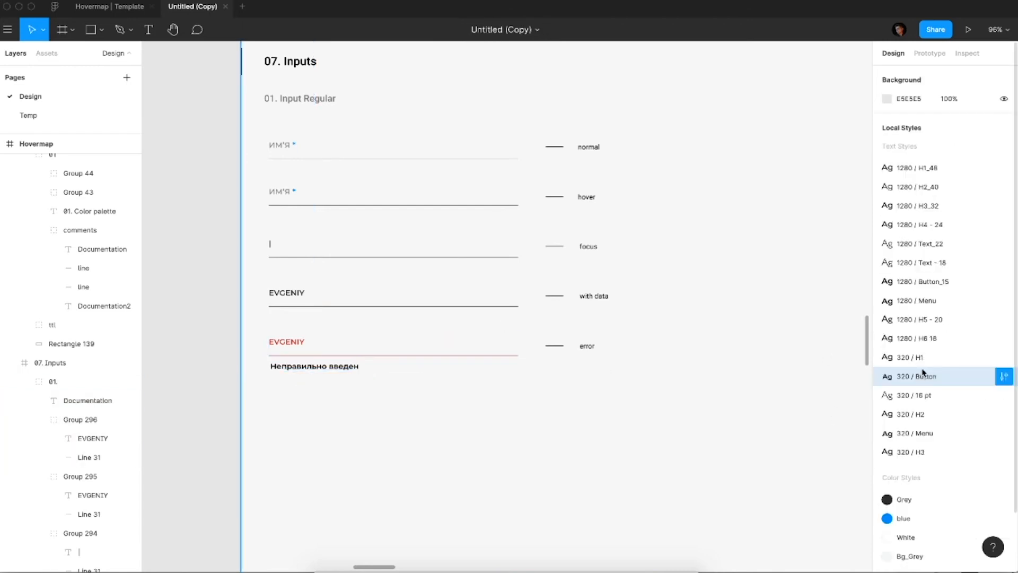
{"action": "key", "text": "ctrl+v"}
{"action": "key", "text": "ctrl+z"}
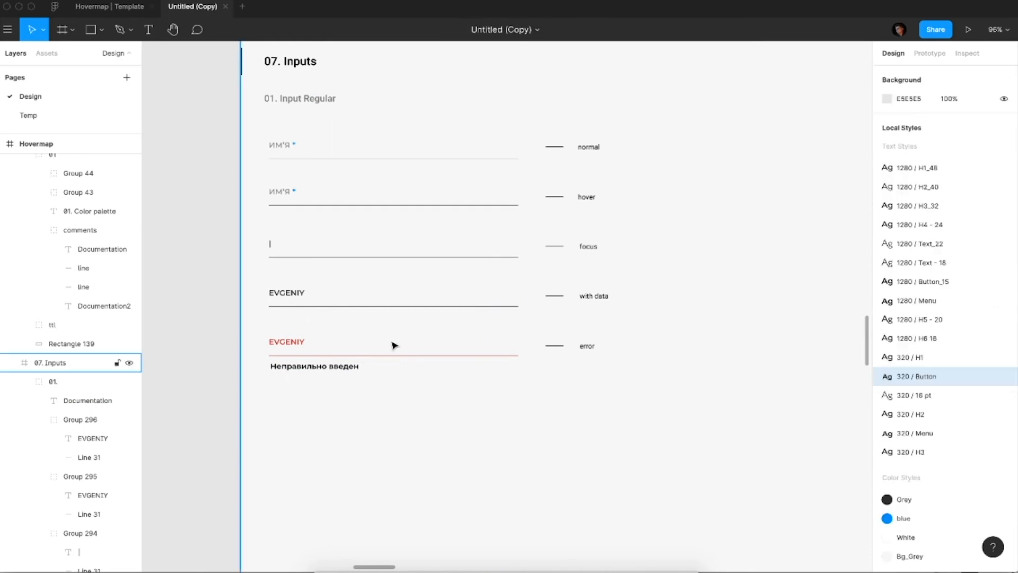
{"action": "left_click", "coordinate": [327, 375]}
{"action": "left_click", "coordinate": [327, 368]}
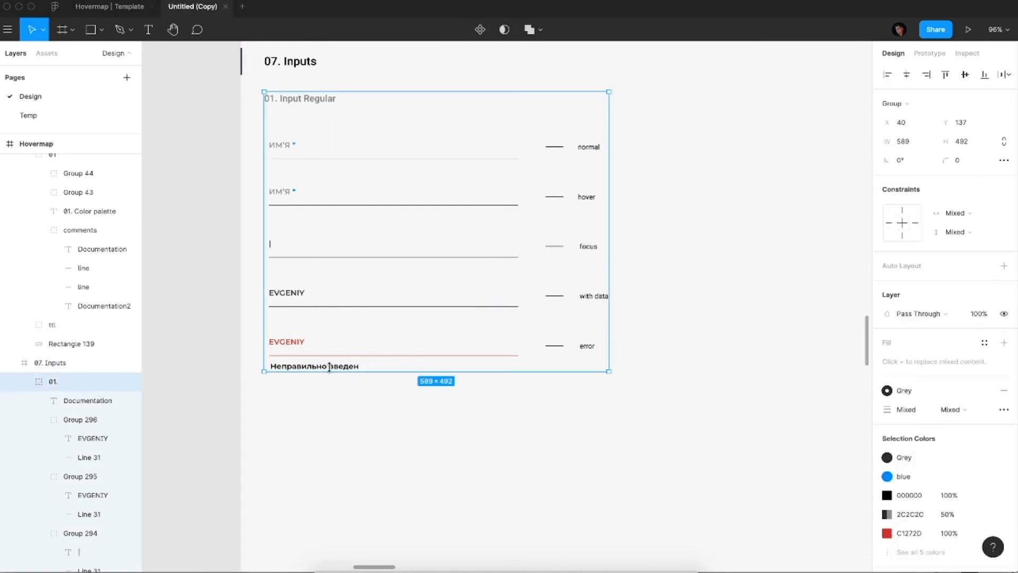
{"action": "left_click", "coordinate": [350, 370]}
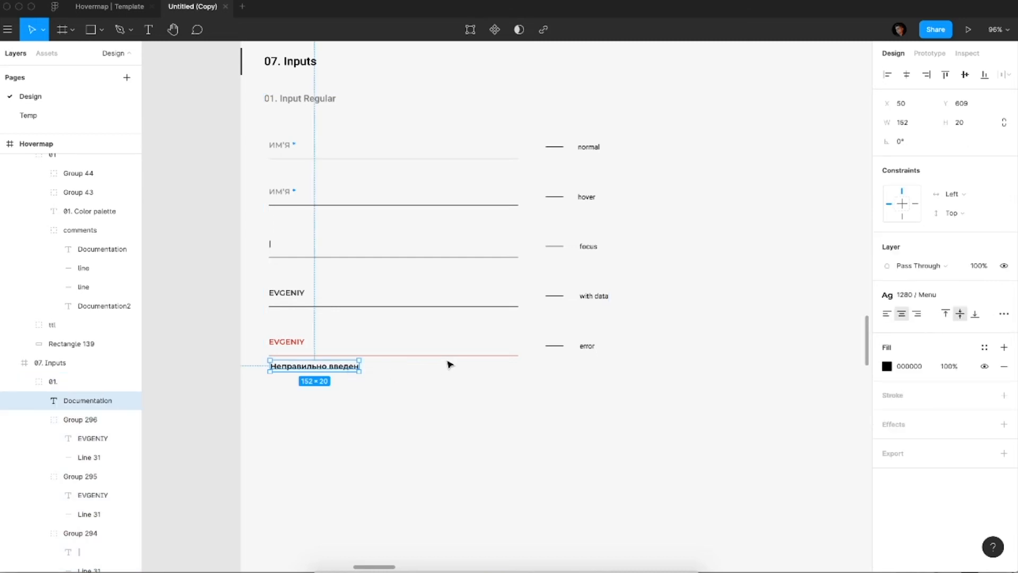
{"action": "left_click", "coordinate": [908, 366]}
{"action": "type", "text": "C1272D"}
{"action": "key", "text": "Return"}
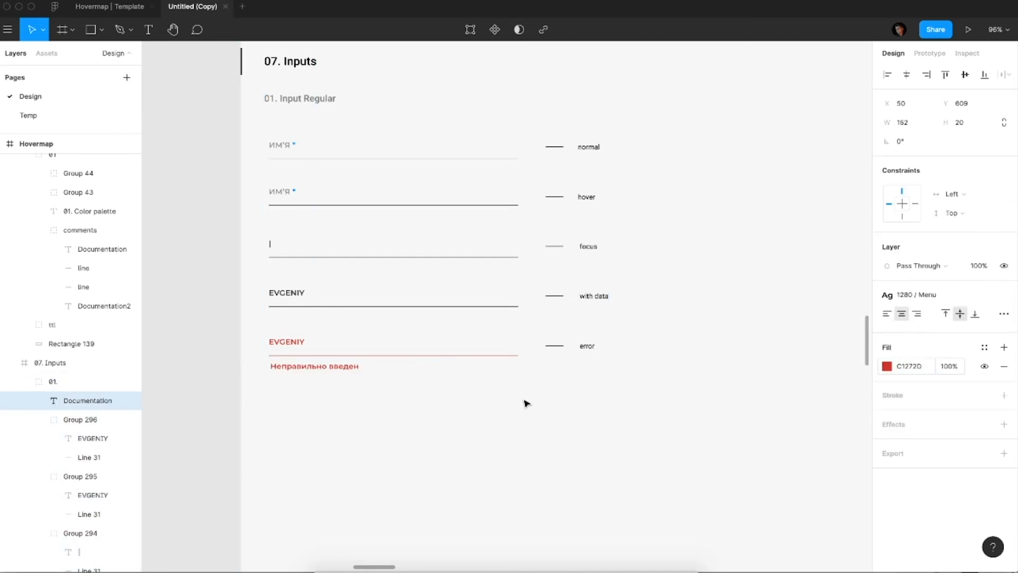
Step: Shorten the 07. Inputs frame to a height of 739 and clip its content
{"action": "scroll", "coordinate": [525, 405], "scroll_direction": "down", "scroll_amount": 3}
{"action": "left_click", "coordinate": [406, 386]}
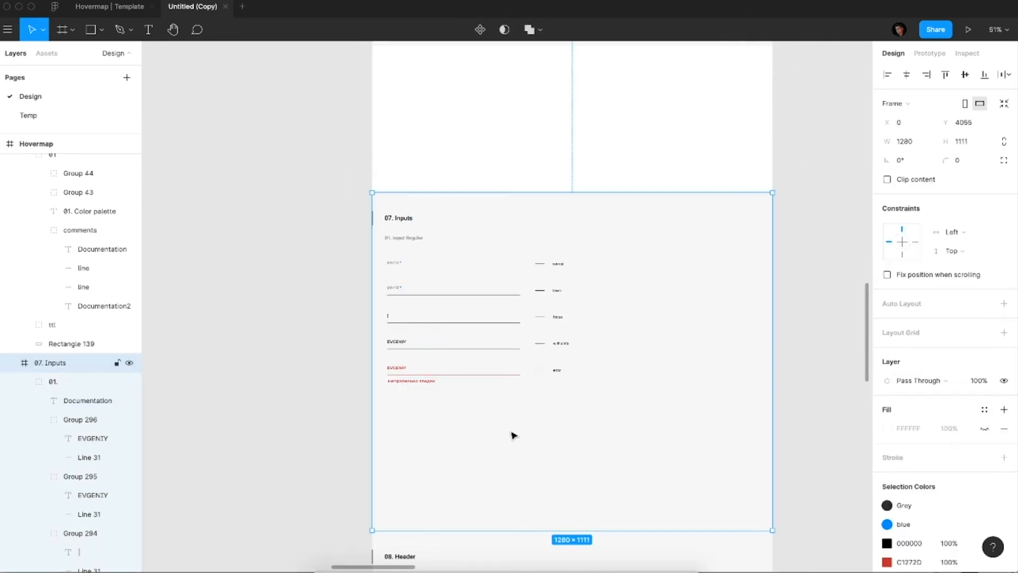
{"action": "left_click", "coordinate": [539, 516]}
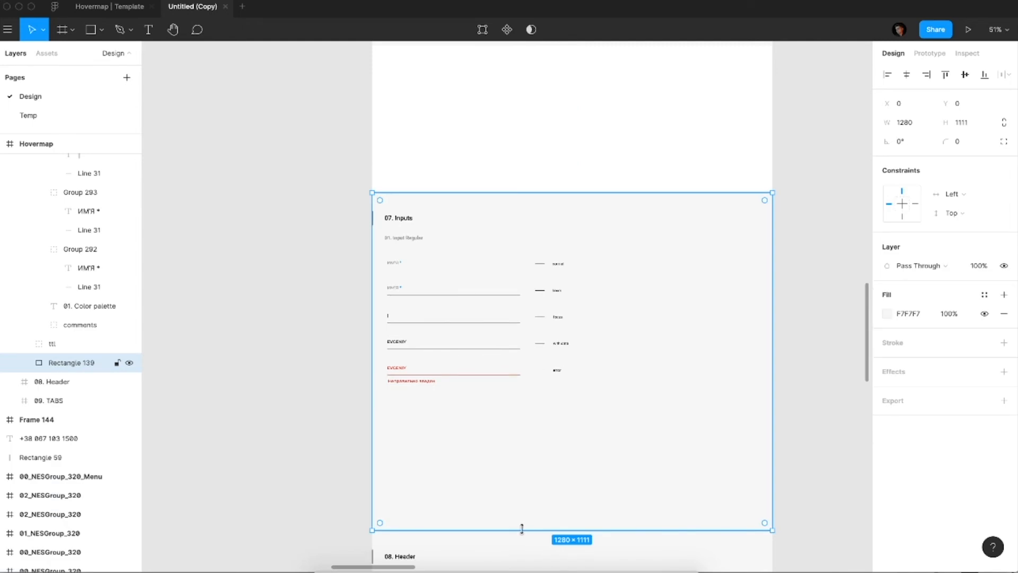
{"action": "key", "text": "Escape"}
{"action": "left_click", "coordinate": [506, 468]}
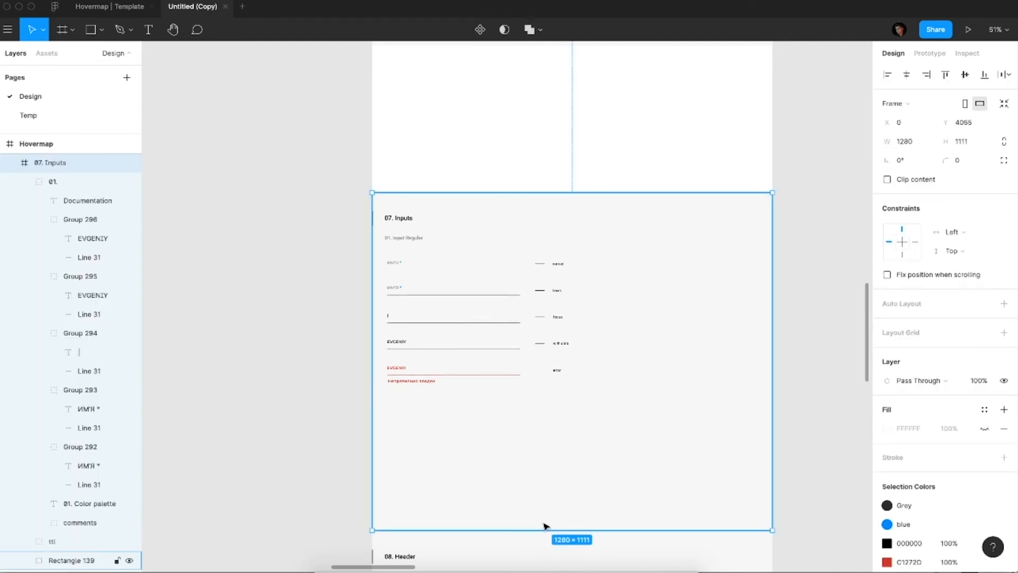
{"action": "left_click_drag", "start_coordinate": [539, 530], "coordinate": [538, 418]}
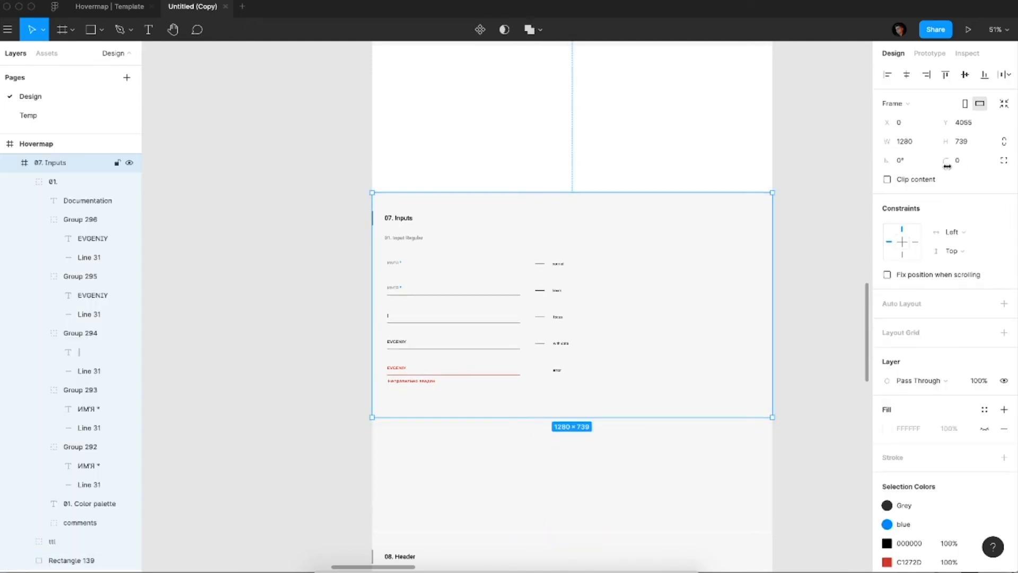
{"action": "left_click", "coordinate": [888, 179]}
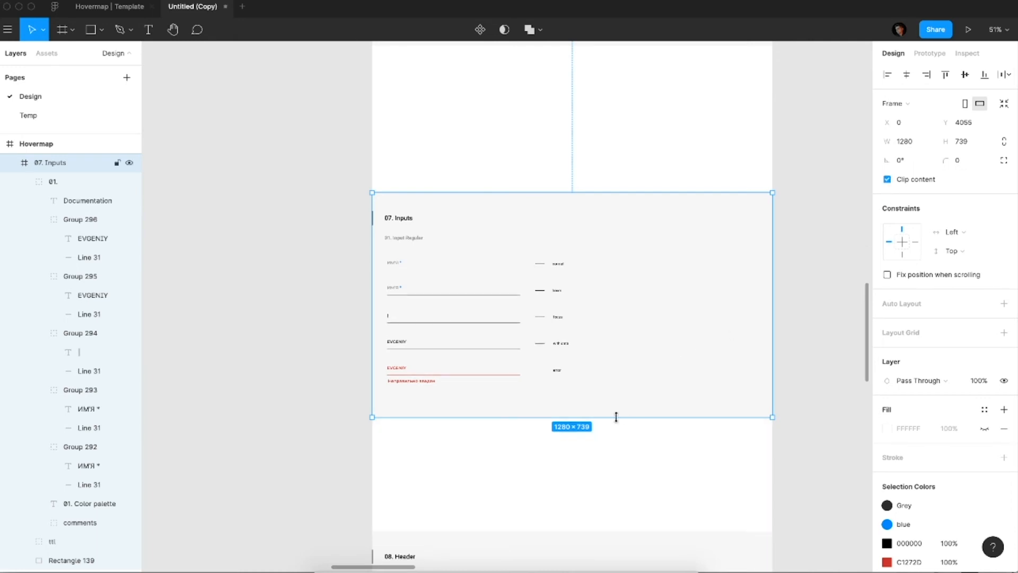
Step: Move the 07. Inputs frame up beneath the navigation section, leaving a small gap between them
{"action": "scroll", "coordinate": [614, 446], "scroll_direction": "down", "scroll_amount": 3}
{"action": "left_click", "coordinate": [614, 476]}
{"action": "scroll", "coordinate": [614, 476], "scroll_direction": "down", "scroll_amount": 3}
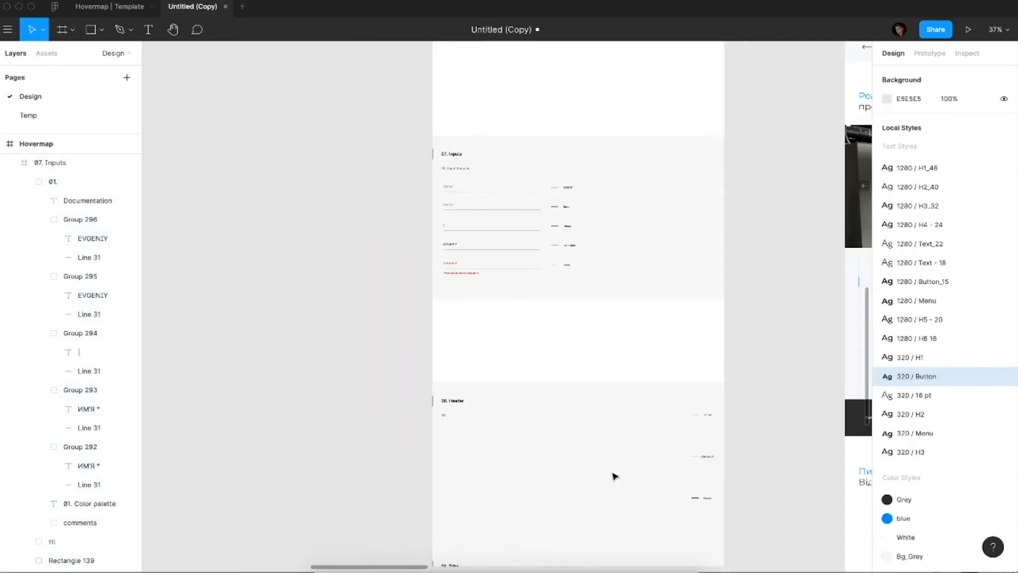
{"action": "scroll", "coordinate": [614, 477], "scroll_direction": "right", "scroll_amount": 2}
{"action": "scroll", "coordinate": [614, 477], "scroll_direction": "down", "scroll_amount": 3}
{"action": "scroll", "coordinate": [455, 232], "scroll_direction": "down", "scroll_amount": 4}
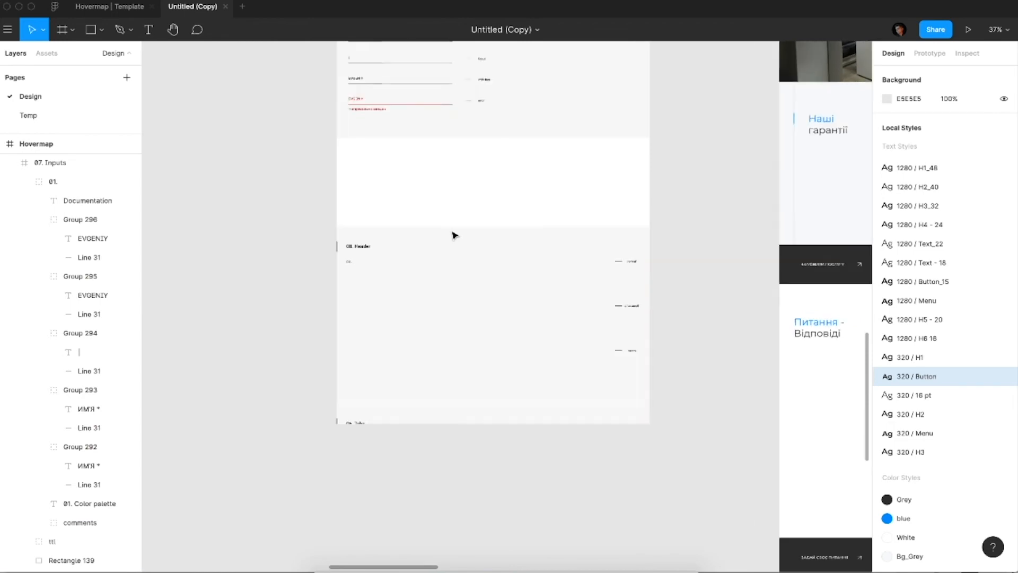
{"action": "scroll", "coordinate": [415, 243], "scroll_direction": "up", "scroll_amount": 5}
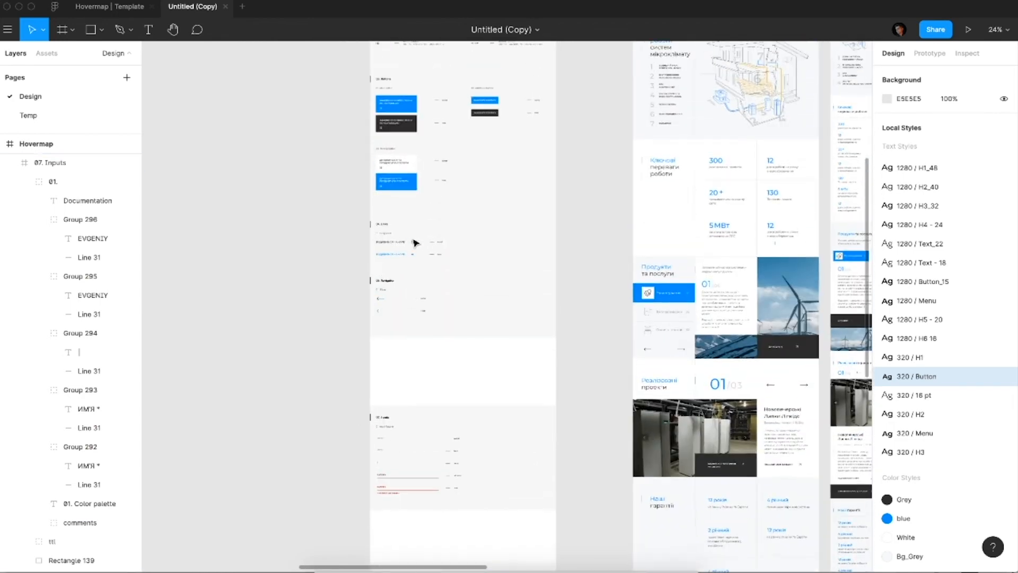
{"action": "left_click_drag", "start_coordinate": [423, 392], "coordinate": [503, 316]}
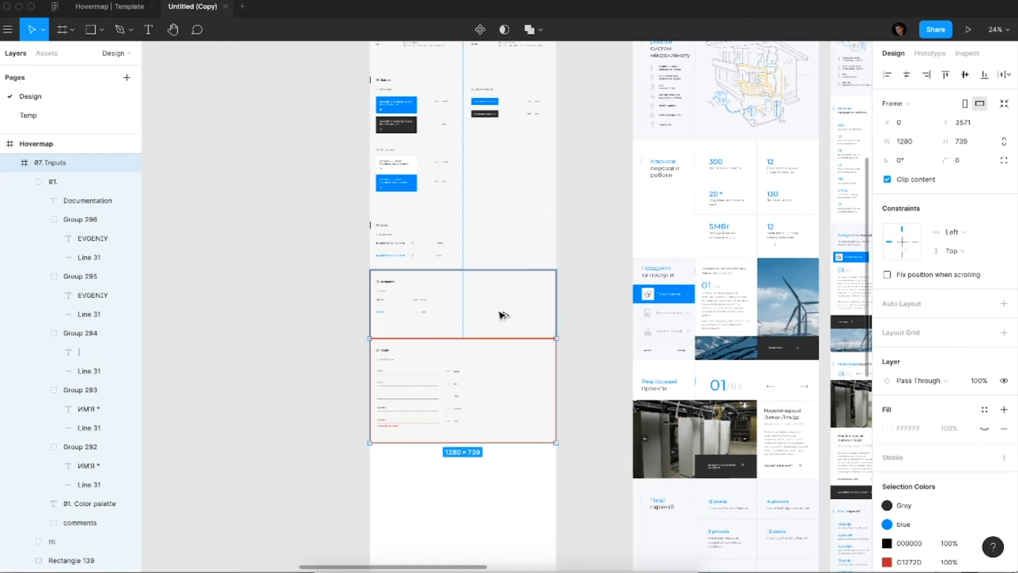
{"action": "key", "text": "shift+Down"}
Step: Move the 08. Header and 09. TABS frames up together beneath 07. Inputs, leaving a small gap
{"action": "scroll", "coordinate": [503, 315], "scroll_direction": "down", "scroll_amount": 4}
{"action": "left_click", "coordinate": [452, 334]}
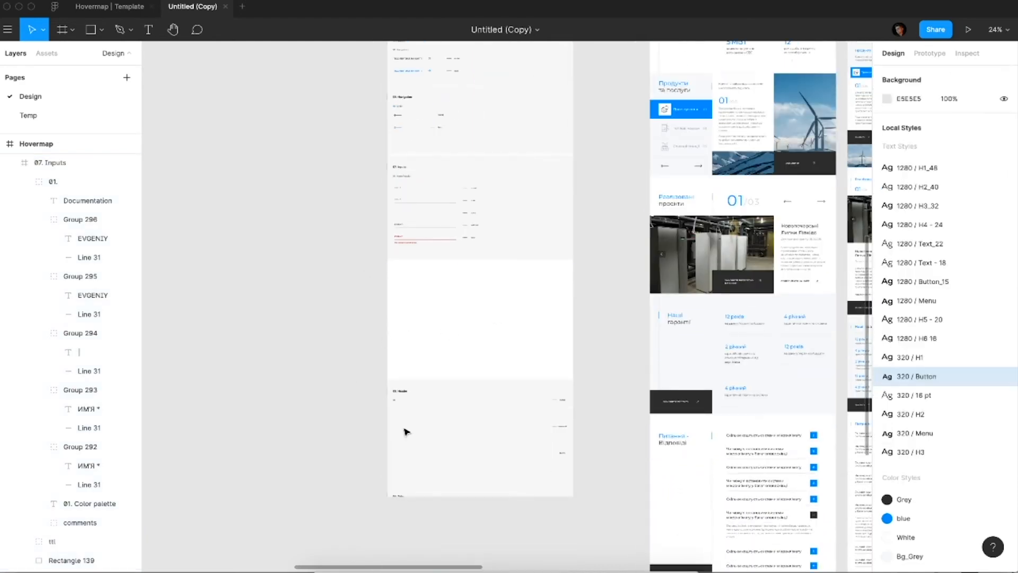
{"action": "left_click_drag", "start_coordinate": [334, 345], "coordinate": [550, 326]}
{"action": "scroll", "coordinate": [550, 325], "scroll_direction": "up", "scroll_amount": 4}
{"action": "left_click_drag", "start_coordinate": [528, 283], "coordinate": [531, 238]}
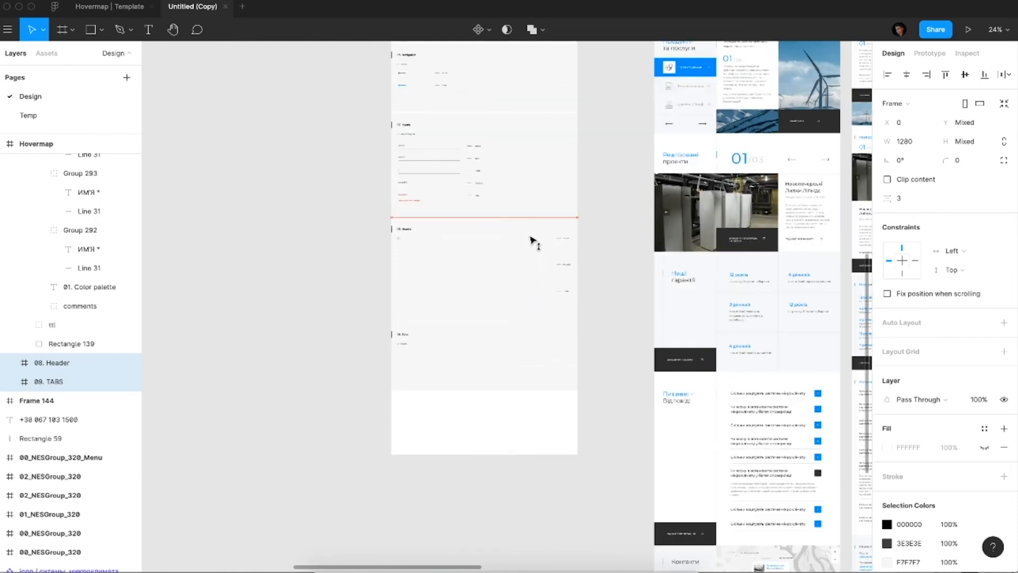
{"action": "key", "text": "Down"}
{"action": "key", "text": "Down"}
{"action": "key", "text": "Down"}
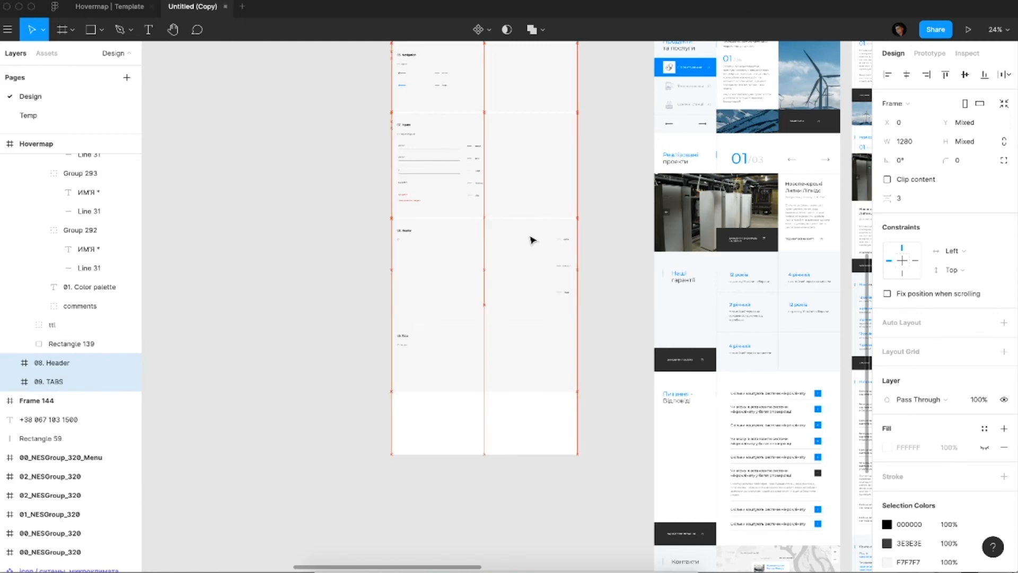
{"action": "left_click", "coordinate": [532, 229]}
Step: Copy the header component across the top of the 00_NESGroup_1280(3) page design
{"action": "scroll", "coordinate": [532, 229], "scroll_direction": "up", "scroll_amount": 5}
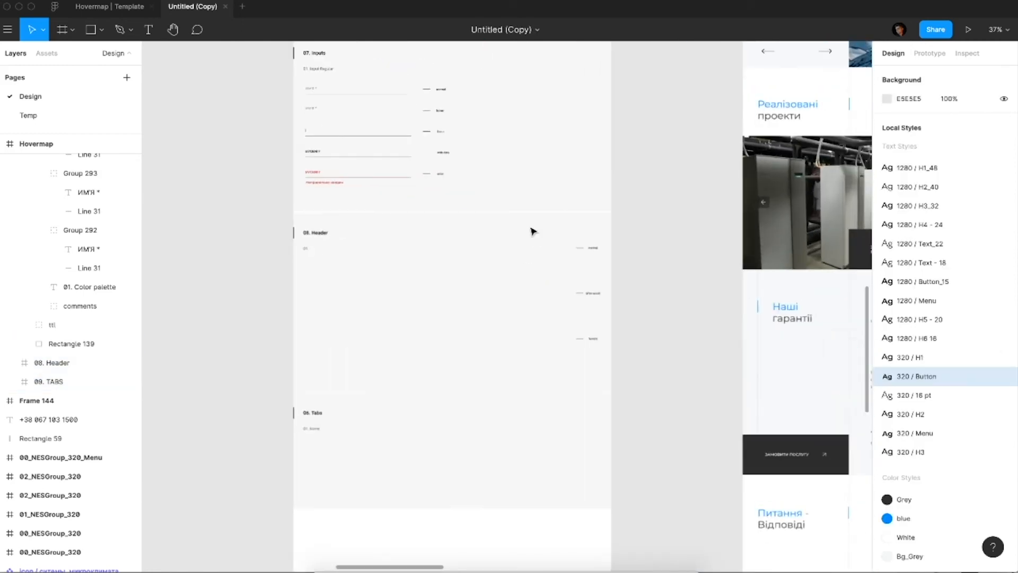
{"action": "scroll", "coordinate": [532, 230], "scroll_direction": "up", "scroll_amount": 15}
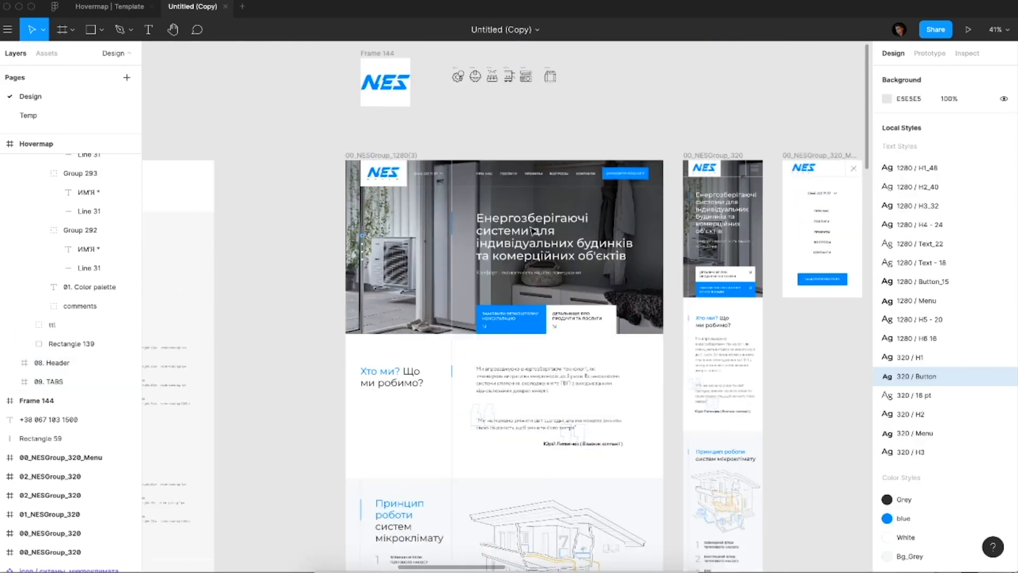
{"action": "left_click", "coordinate": [518, 211]}
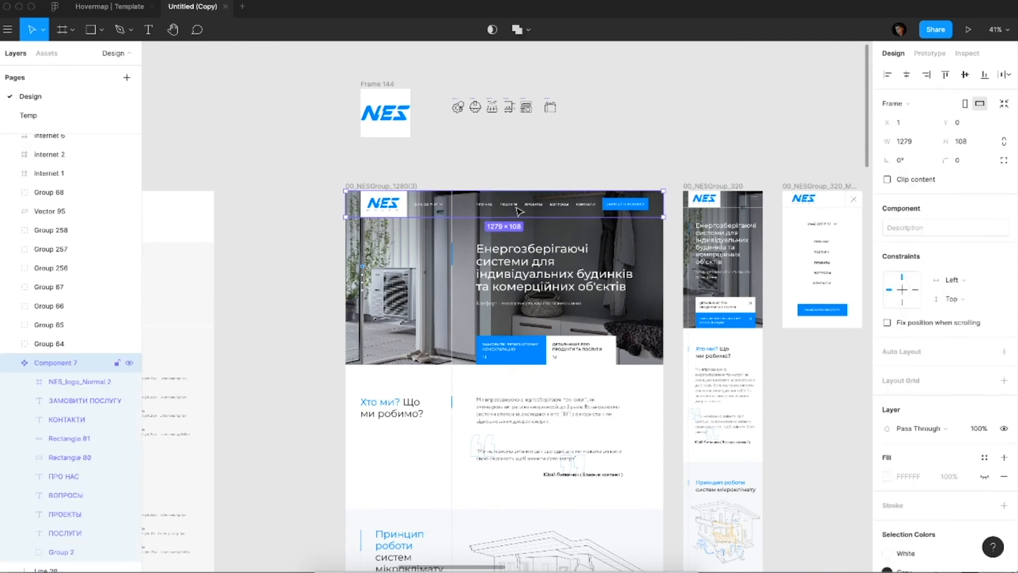
{"action": "scroll", "coordinate": [518, 211], "scroll_direction": "down", "scroll_amount": 5}
{"action": "scroll", "coordinate": [519, 210], "scroll_direction": "down", "scroll_amount": 10}
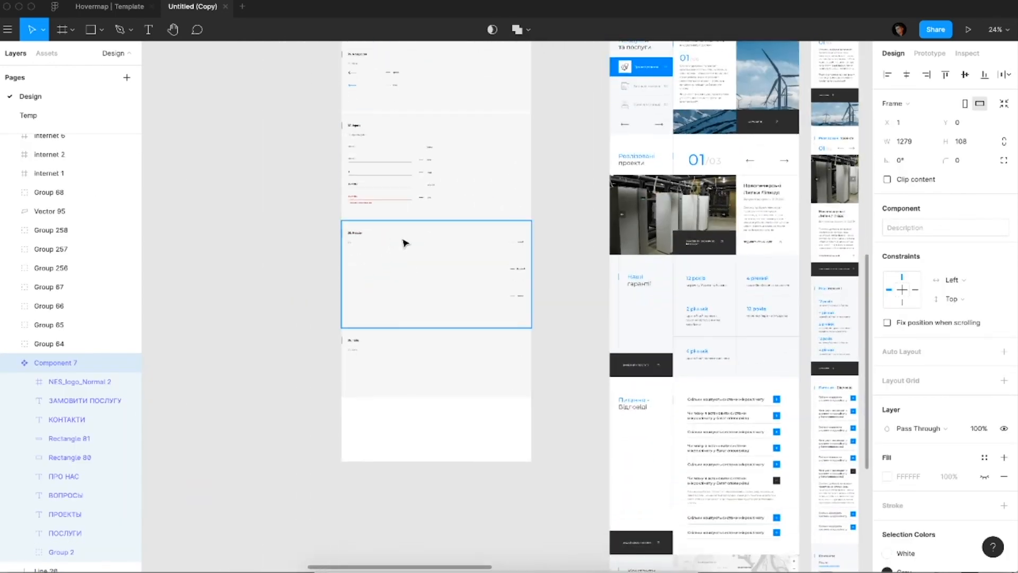
{"action": "left_click", "coordinate": [405, 242]}
{"action": "scroll", "coordinate": [406, 243], "scroll_direction": "up", "scroll_amount": 3}
{"action": "key", "text": "ctrl+v"}
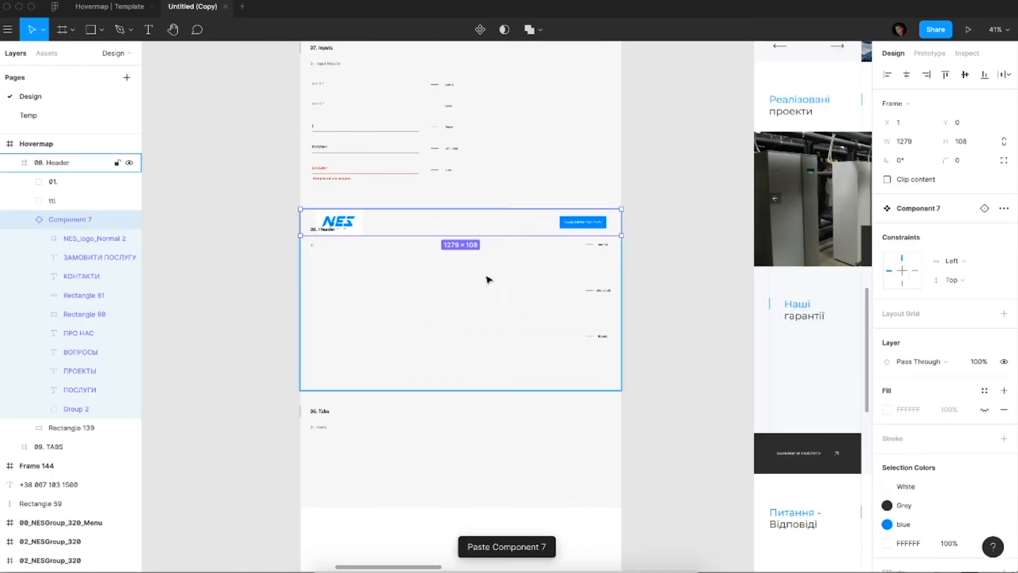
{"action": "left_click_drag", "start_coordinate": [472, 225], "coordinate": [476, 268]}
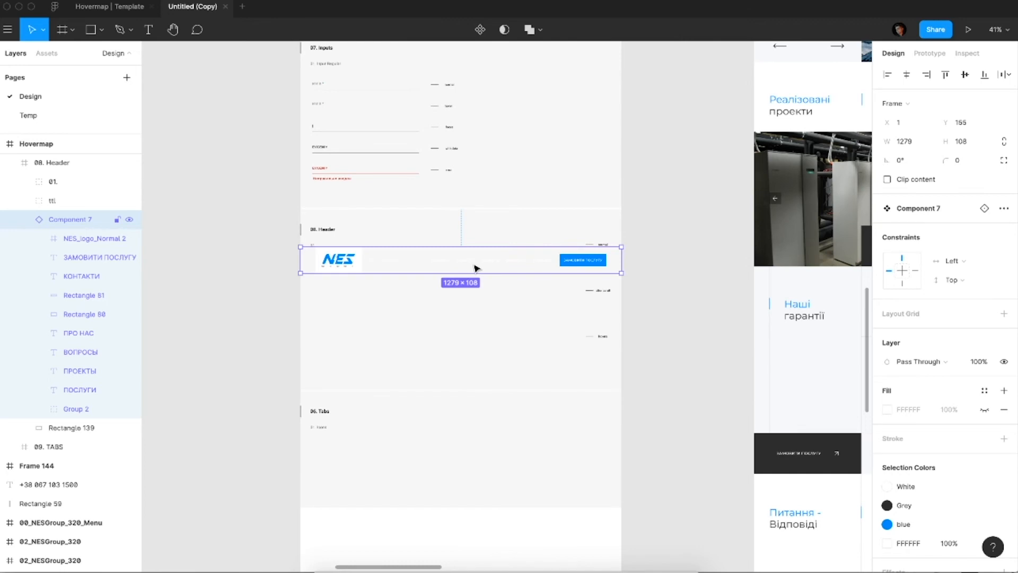
{"action": "key", "text": "Delete"}
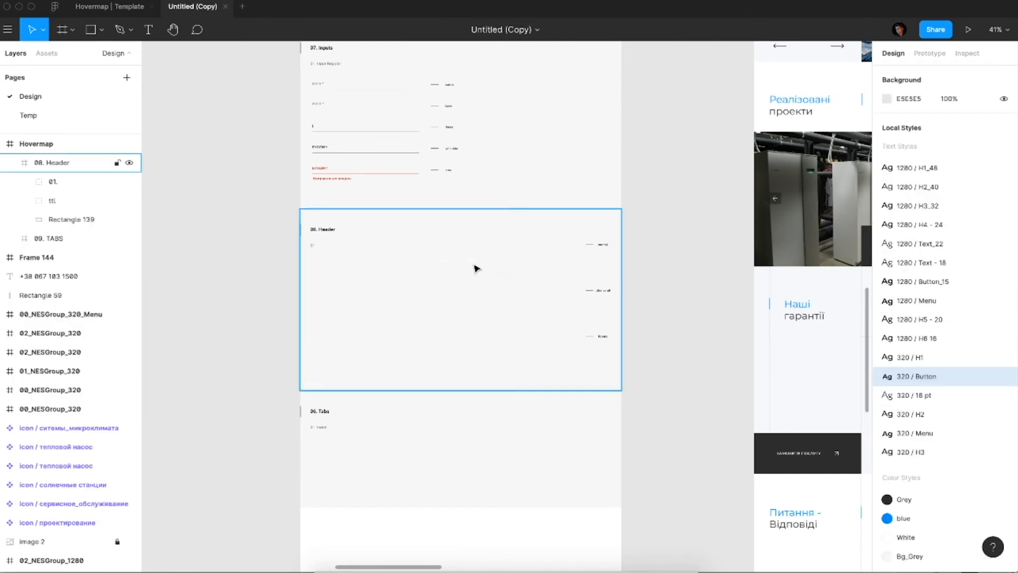
Step: Delete the 01. group with the state labels from the 08. Header frame
{"action": "left_click", "coordinate": [105, 34]}
{"action": "left_click", "coordinate": [110, 53]}
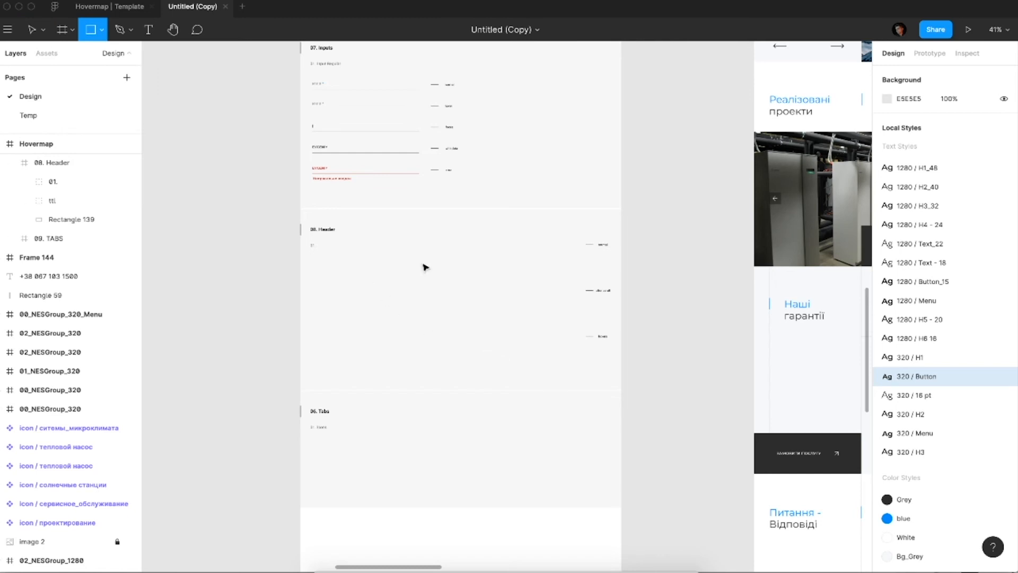
{"action": "key", "text": "v"}
{"action": "double_click", "coordinate": [312, 244]}
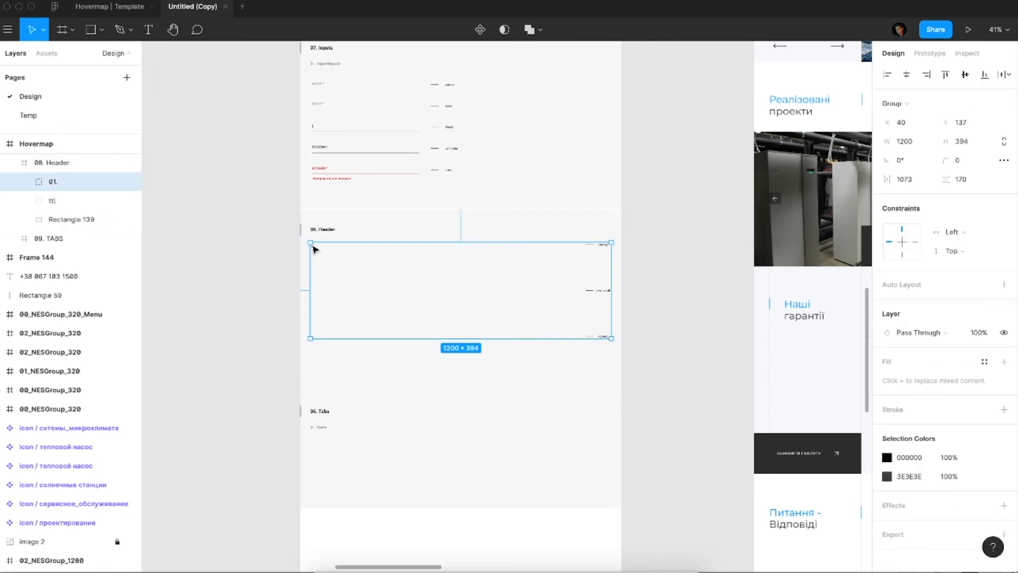
{"action": "key", "text": "Delete"}
Step: Draw a full-width rectangle of about 1280 × 238 beneath the 08. Header title
{"action": "left_click", "coordinate": [102, 30]}
{"action": "left_click", "coordinate": [103, 53]}
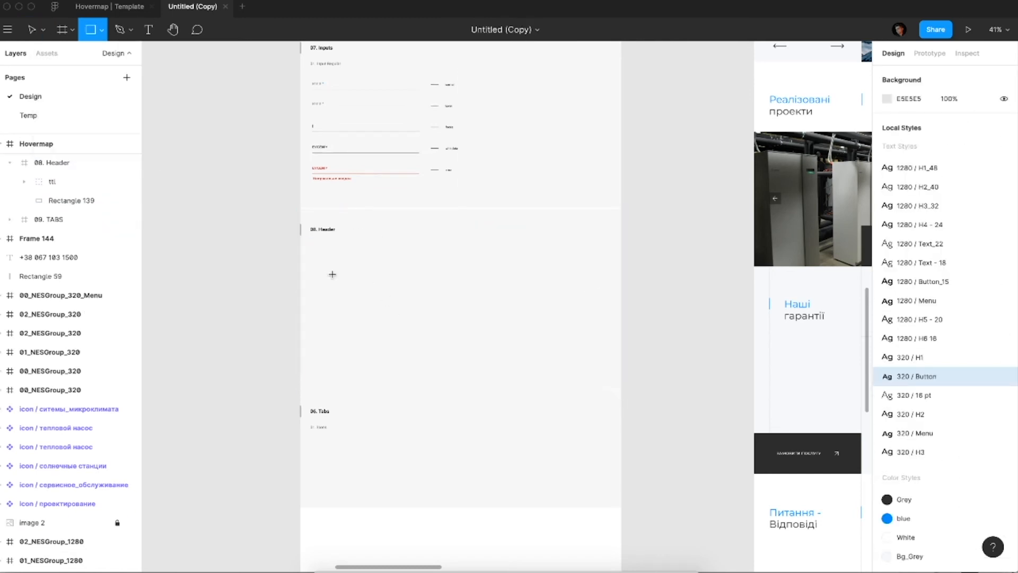
{"action": "mouse_move", "coordinate": [518, 308]}
{"action": "left_mouse_down"}
{"action": "mouse_move", "coordinate": [598, 320]}
{"action": "mouse_move", "coordinate": [620, 307]}
{"action": "mouse_move", "coordinate": [760, 306]}
{"action": "left_mouse_up"}
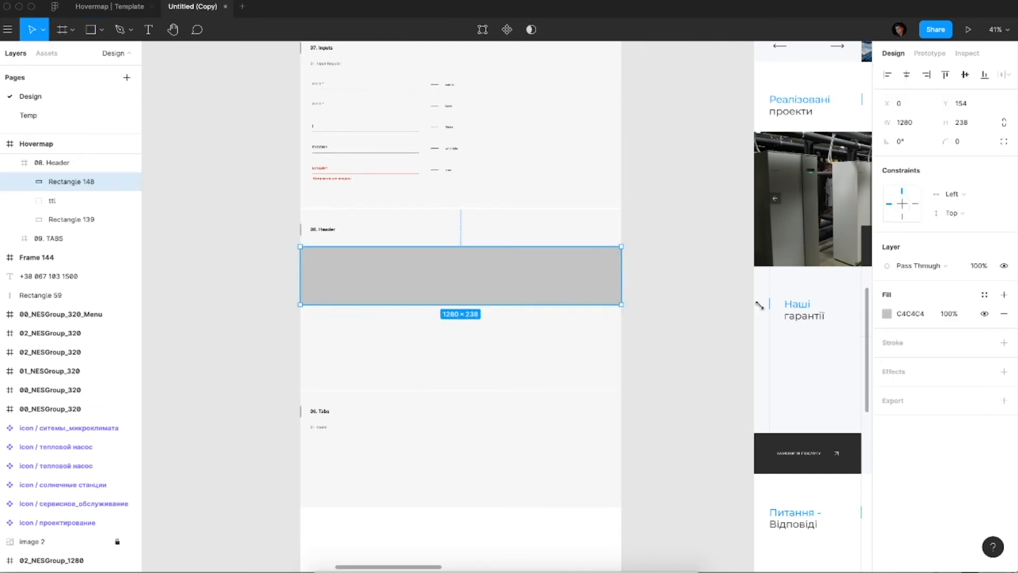
Step: Fill the new rectangle in the 08. Header frame with black, 000000
{"action": "left_click", "coordinate": [887, 313]}
{"action": "left_click", "coordinate": [744, 440]}
{"action": "left_click", "coordinate": [756, 510]}
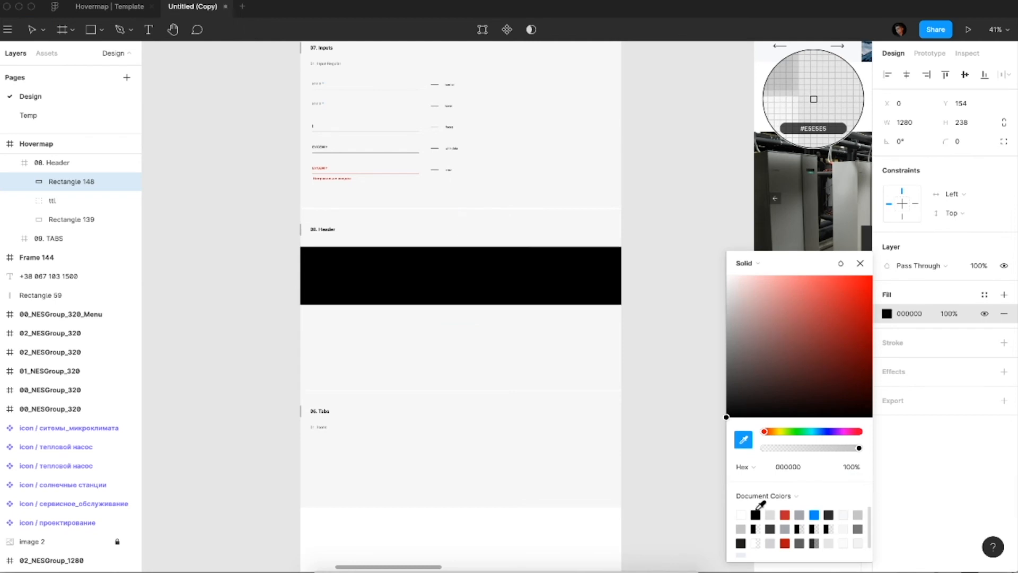
{"action": "key", "text": "Escape"}
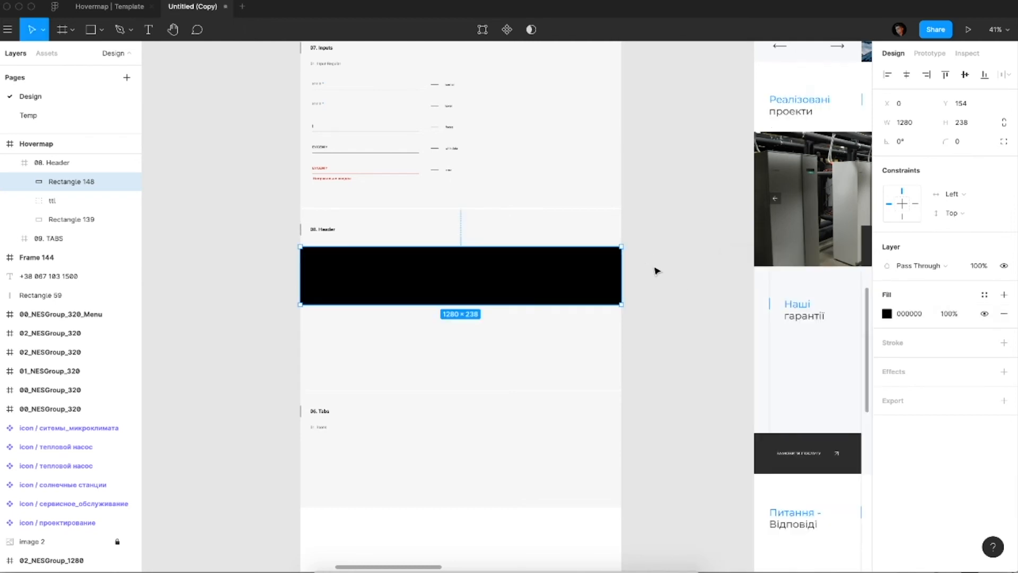
Step: Paste the copied header component and place it over the rectangle, aligned with the frame's width
{"action": "left_click", "coordinate": [665, 244]}
{"action": "key", "text": "super+v"}
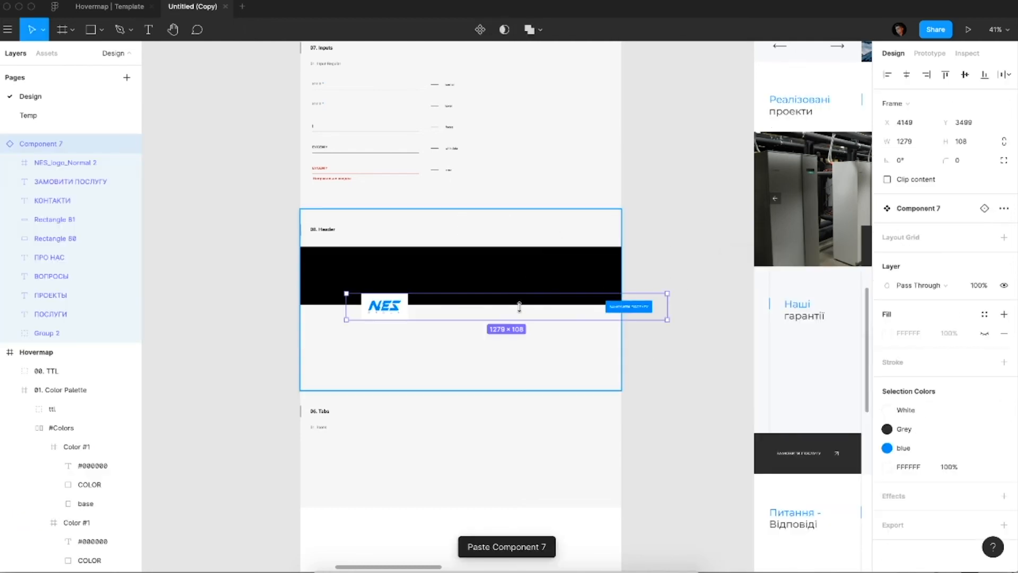
{"action": "left_click_drag", "start_coordinate": [518, 309], "coordinate": [487, 255]}
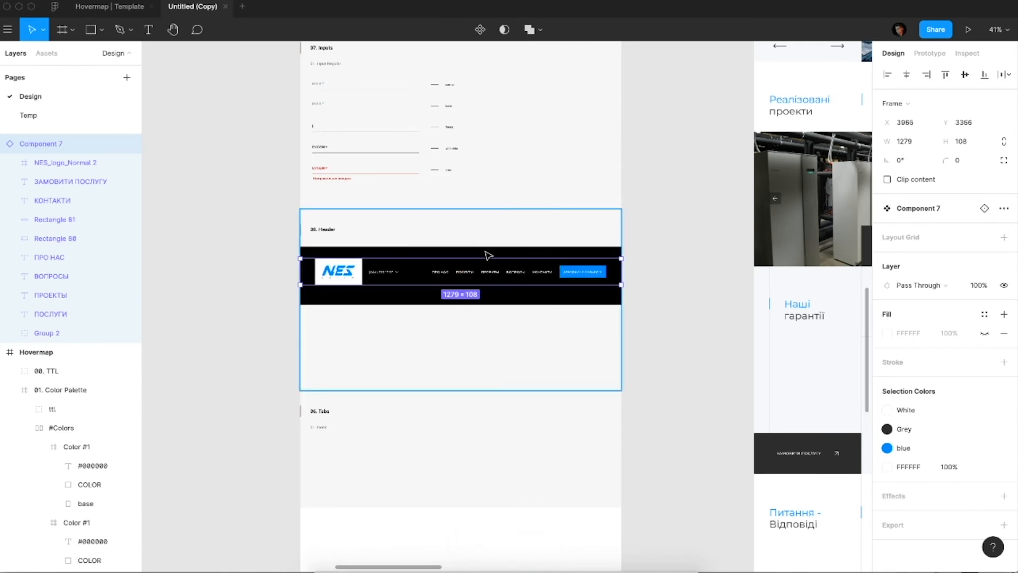
Step: Shorten the rectangle behind the header to a height of 207 and change its fill to a medium gray
{"action": "left_click", "coordinate": [588, 296]}
{"action": "left_click", "coordinate": [592, 300]}
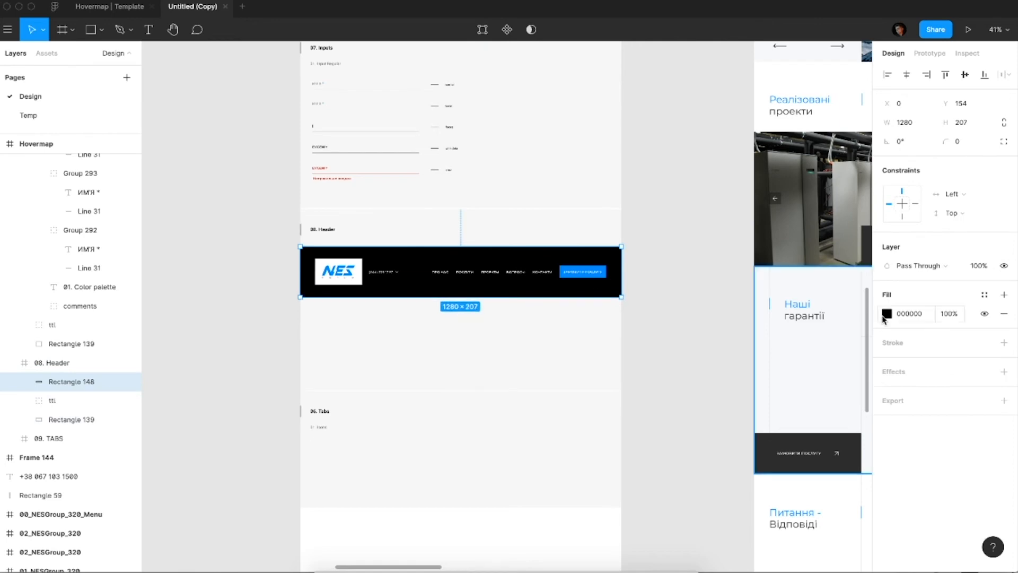
{"action": "left_click", "coordinate": [884, 315]}
{"action": "type", "text": "a9a9a9"}
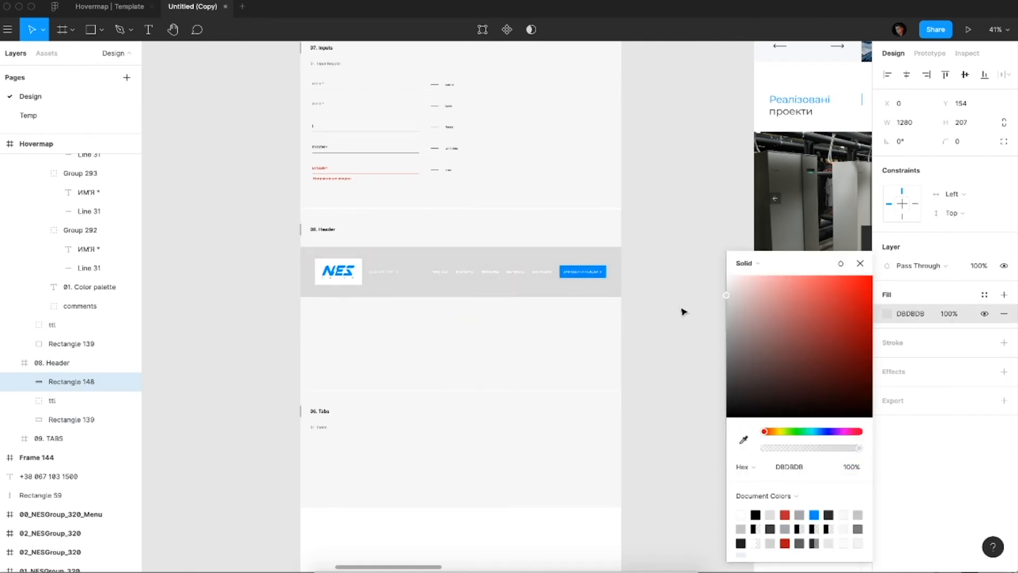
{"action": "key", "text": "Return"}
{"action": "left_click", "coordinate": [654, 316]}
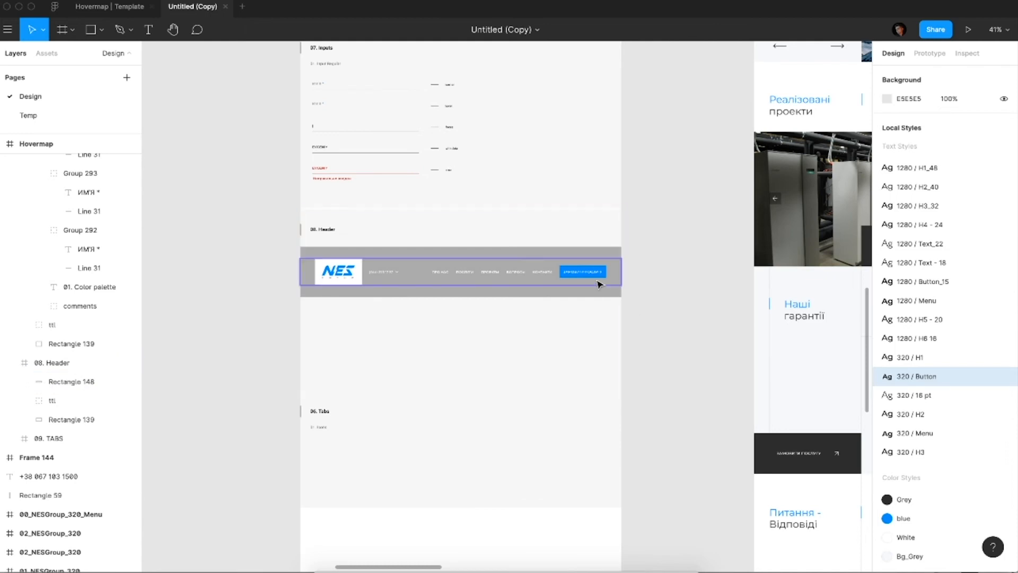
{"action": "scroll", "coordinate": [599, 285], "scroll_direction": "up", "scroll_amount": 3}
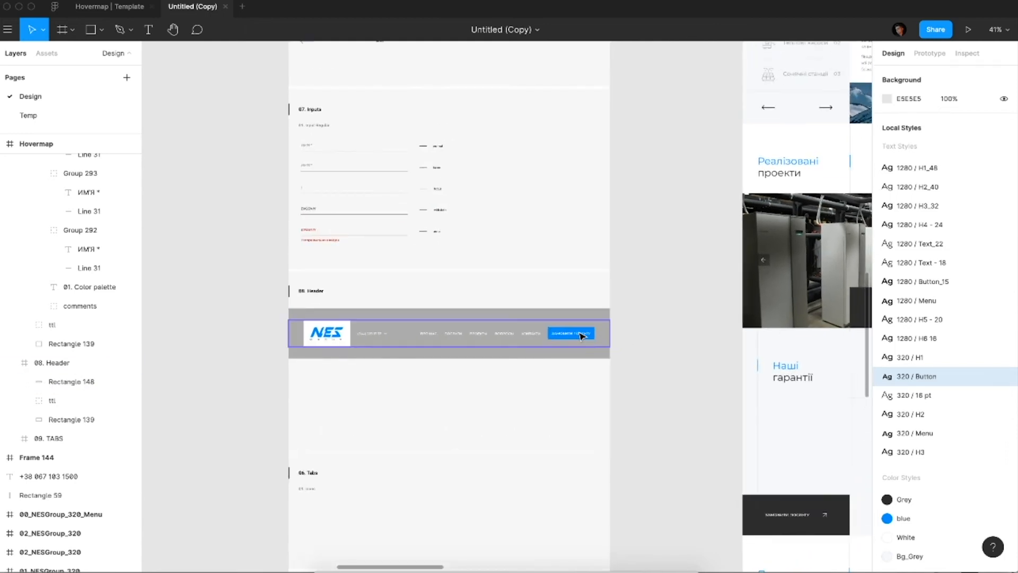
{"action": "scroll", "coordinate": [493, 164], "scroll_direction": "up", "scroll_amount": 8}
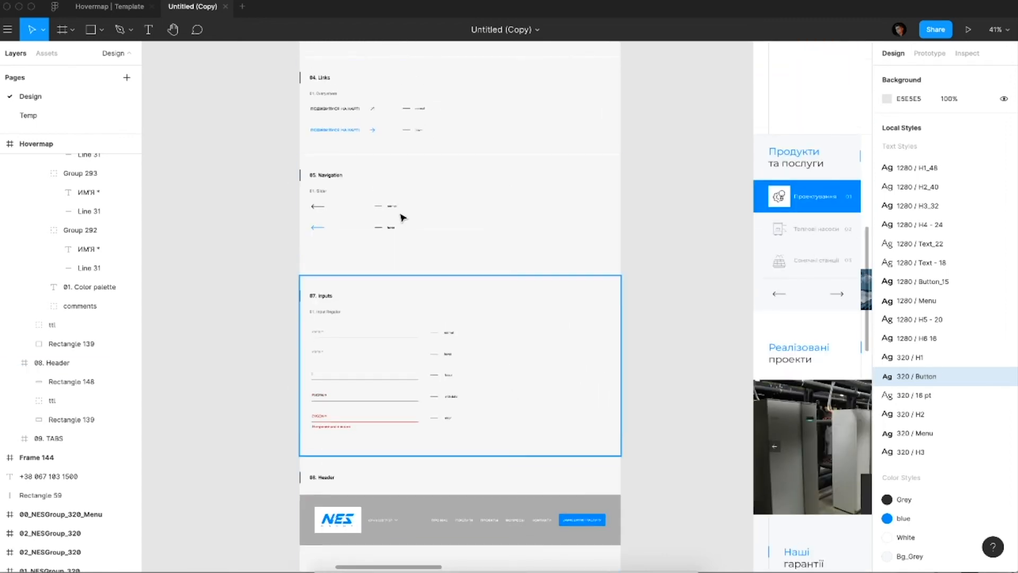
{"action": "scroll", "coordinate": [431, 196], "scroll_direction": "down", "scroll_amount": 15}
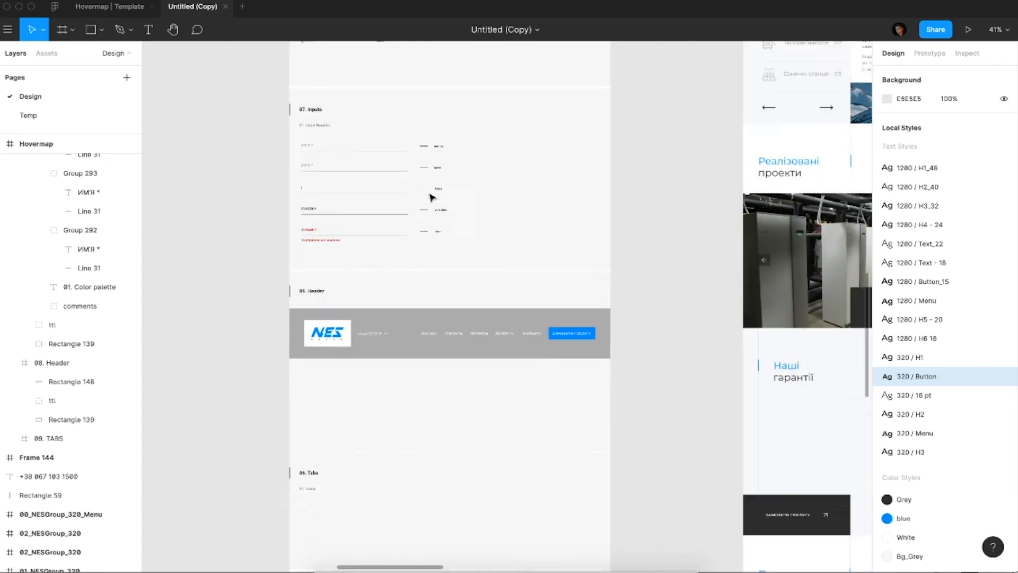
{"action": "left_click", "coordinate": [503, 213]}
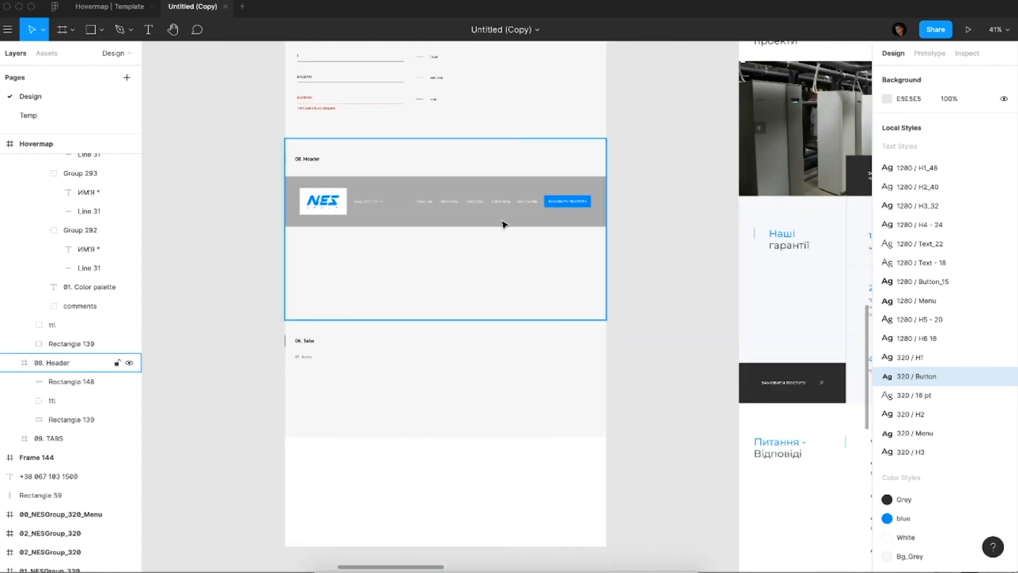
{"action": "key", "text": "Escape"}
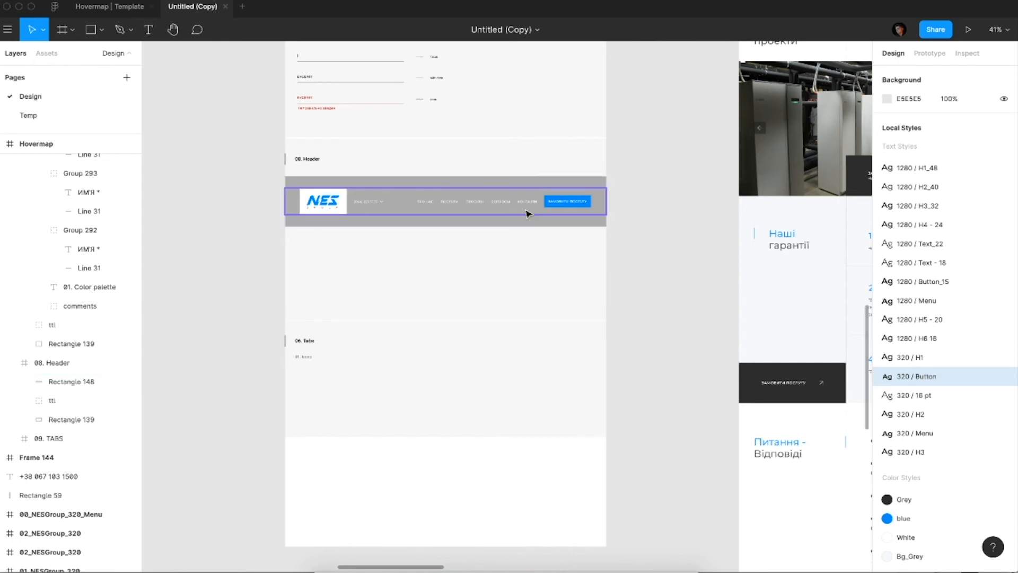
Step: Duplicate the header component and place the copy below the gray band in the 08. Header frame
{"action": "scroll", "coordinate": [527, 213], "scroll_direction": "down", "scroll_amount": 3}
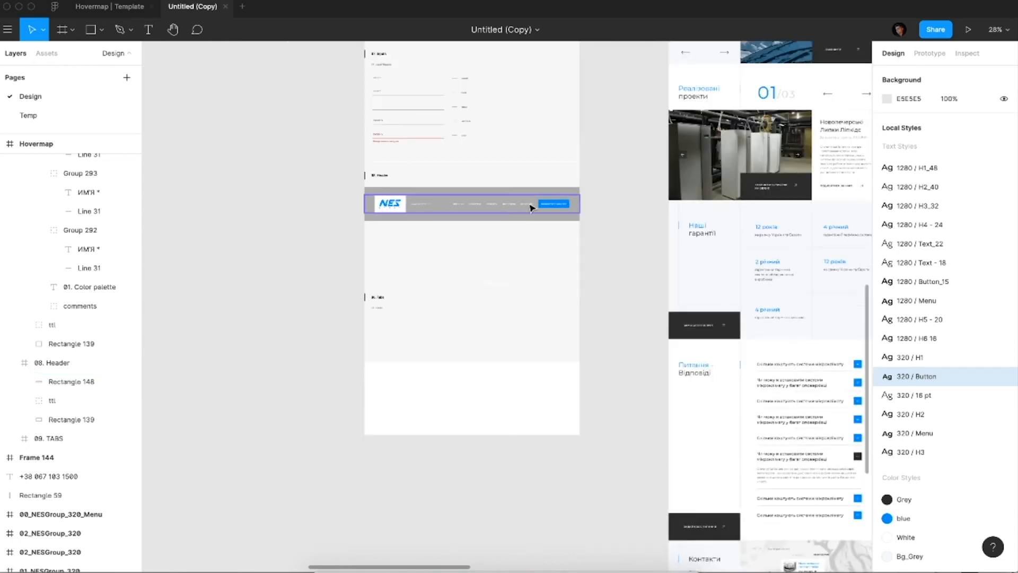
{"action": "left_click_drag", "start_coordinate": [530, 205], "coordinate": [537, 252]}
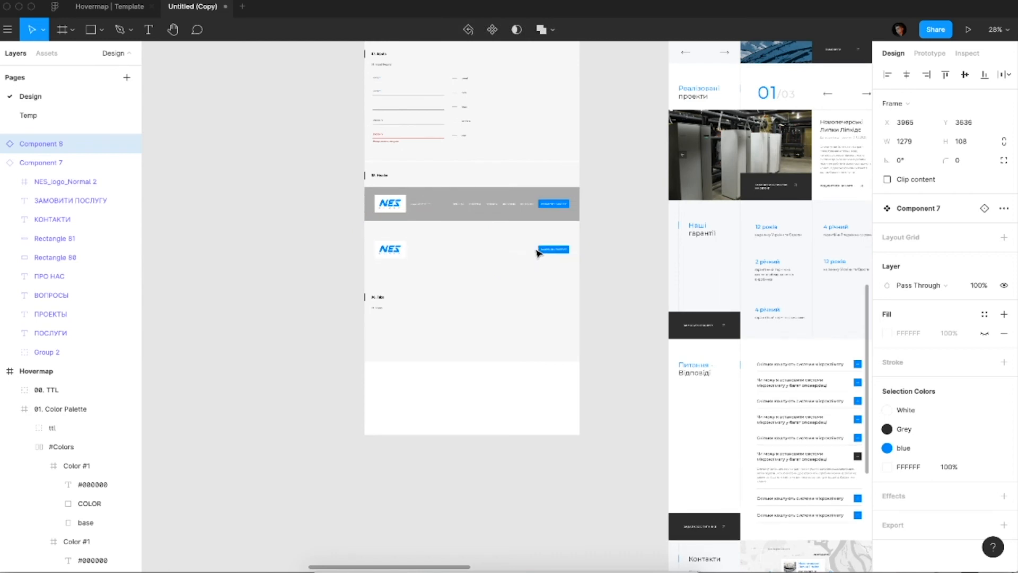
{"action": "scroll", "coordinate": [459, 195], "scroll_direction": "up", "scroll_amount": 3}
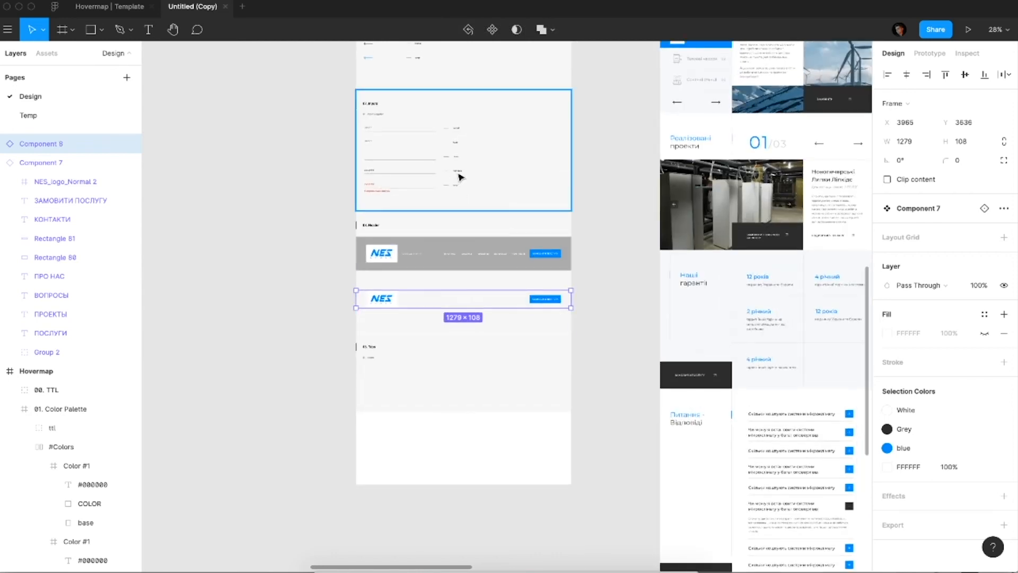
Step: Copy a state label from the 07. Inputs frame and place the copy just above the lower header's logo
{"action": "left_click", "coordinate": [459, 176]}
{"action": "double_click", "coordinate": [458, 175]}
{"action": "scroll", "coordinate": [456, 177], "scroll_direction": "up", "scroll_amount": 5}
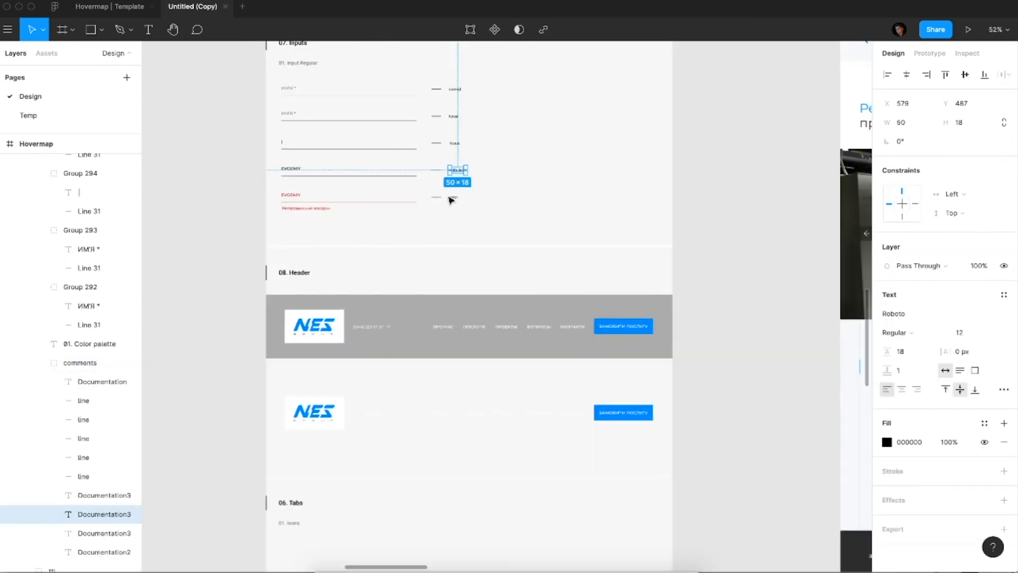
{"action": "left_click", "coordinate": [326, 413]}
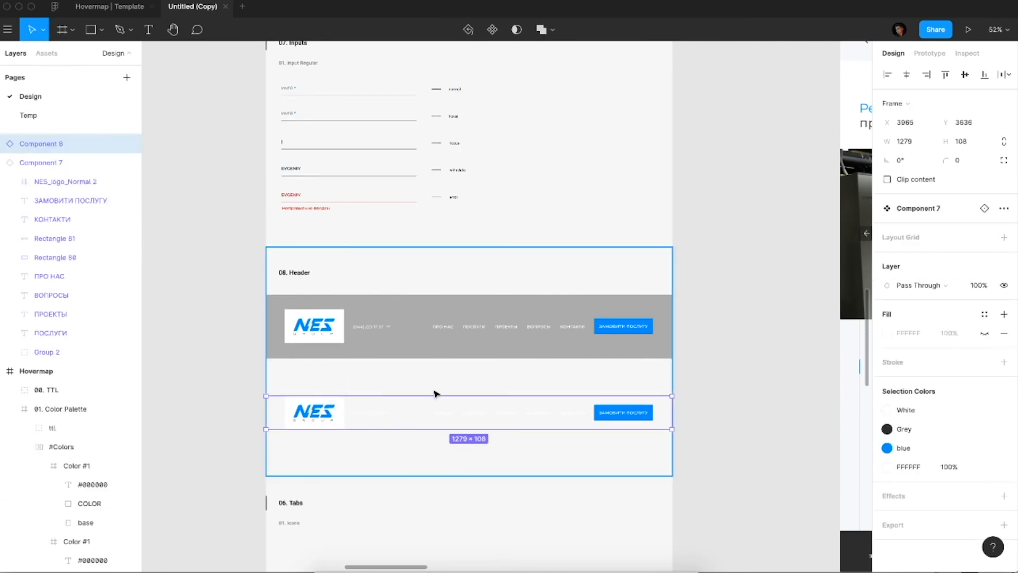
{"action": "key", "text": "ctrl+v"}
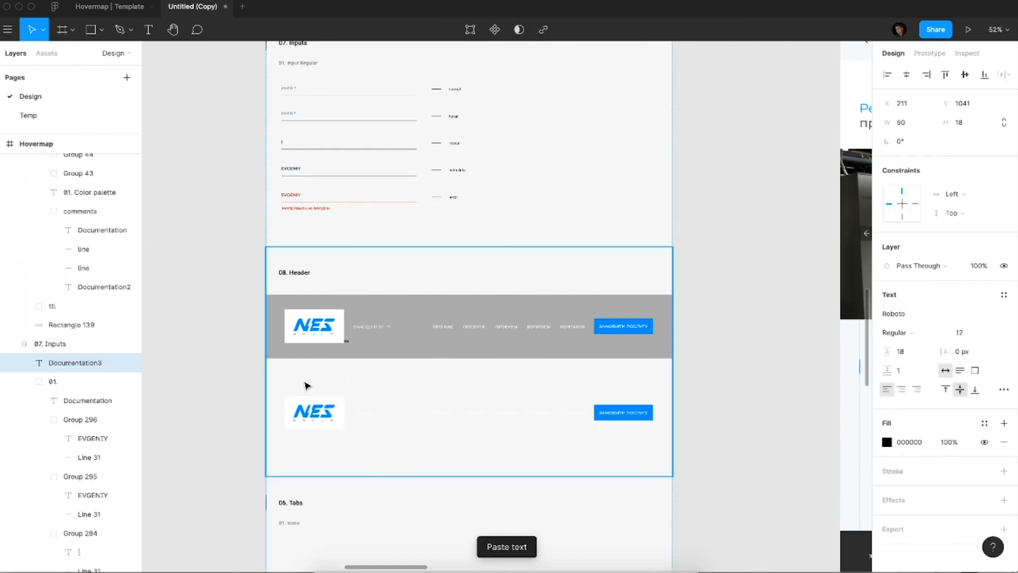
{"action": "left_click_drag", "start_coordinate": [307, 386], "coordinate": [303, 383]}
Step: Rewrite the copied label as a caption for the header shown on scroll and nudge it above the logo
{"action": "double_click", "coordinate": [304, 380]}
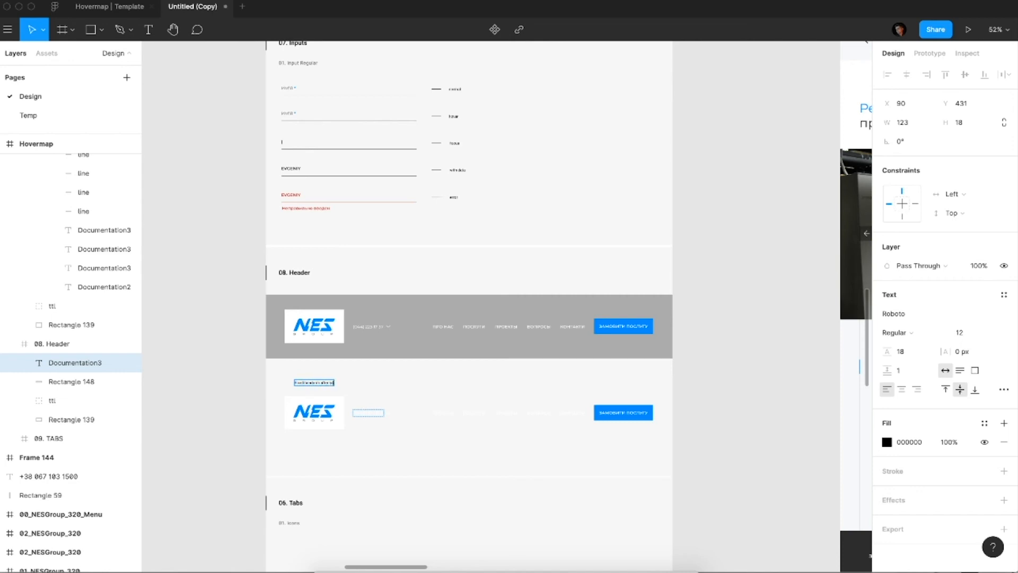
{"action": "key", "text": "Escape"}
{"action": "left_click_drag", "start_coordinate": [333, 384], "coordinate": [327, 385]}
Step: Replace the White style with the Grey style throughout the lower header component
{"action": "left_click", "coordinate": [467, 413]}
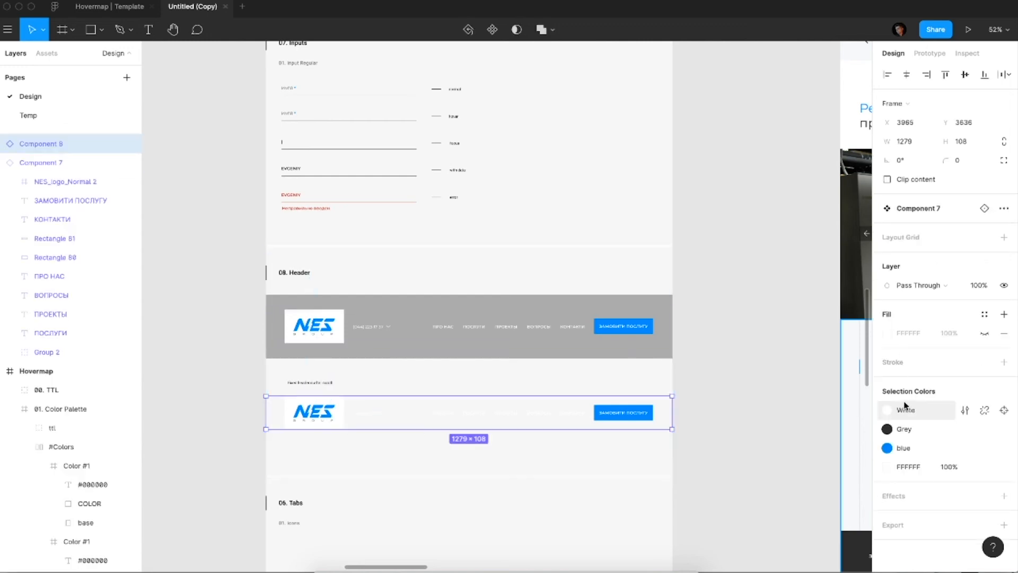
{"action": "left_click", "coordinate": [887, 428]}
{"action": "left_click", "coordinate": [761, 462]}
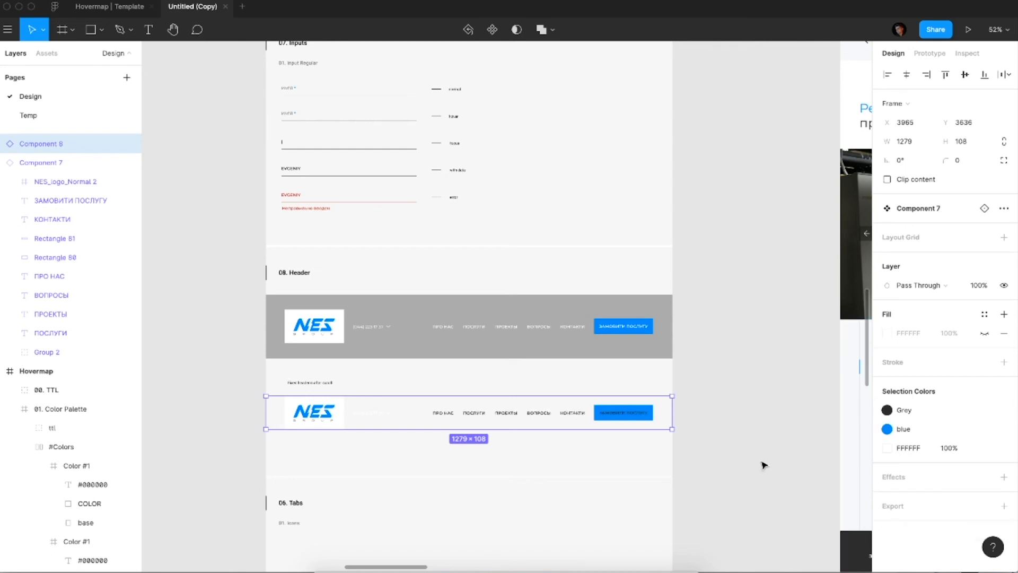
Step: Apply the White color style to the "ЗАМОВИТИ ПОСЛУГУ" button text in the lower header
{"action": "double_click", "coordinate": [618, 419]}
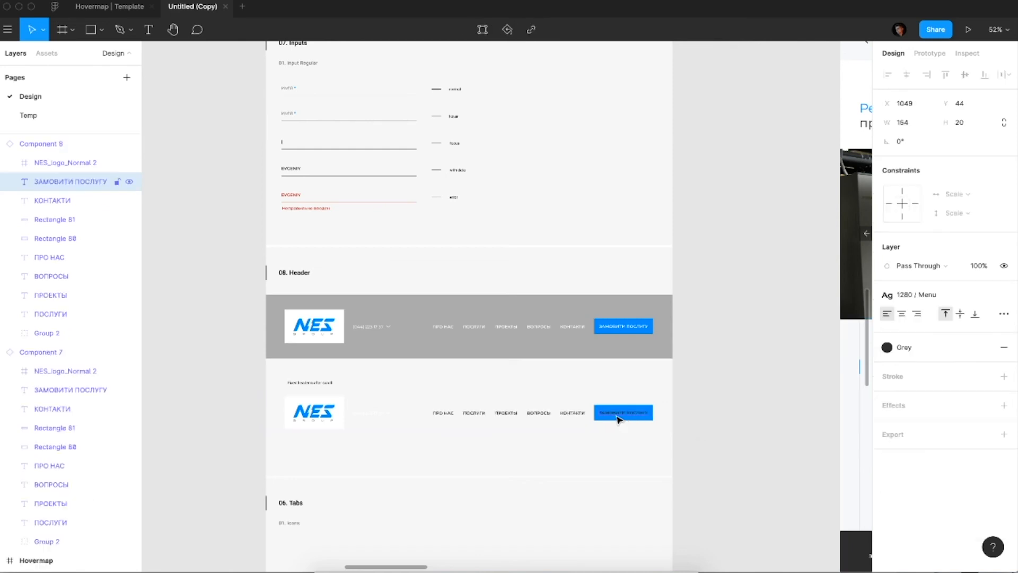
{"action": "left_click", "coordinate": [887, 347]}
{"action": "left_click", "coordinate": [955, 419]}
Step: Apply the Grey color style to both the stroke and the fill of the phone number group in the lower header
{"action": "left_click", "coordinate": [371, 419]}
{"action": "left_click", "coordinate": [371, 419]}
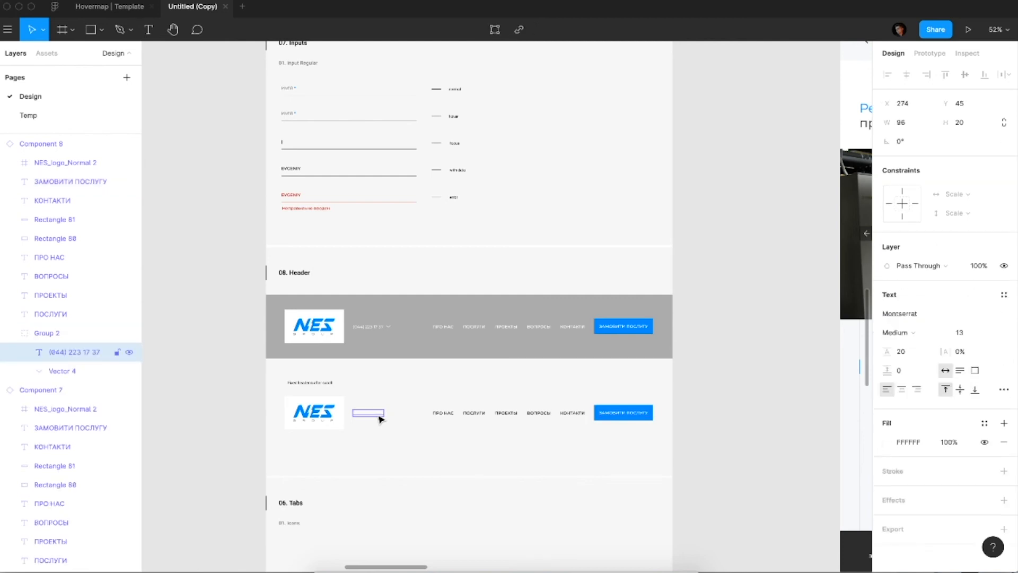
{"action": "key", "text": "Escape"}
{"action": "key", "text": "Escape"}
{"action": "left_click", "coordinate": [69, 333]}
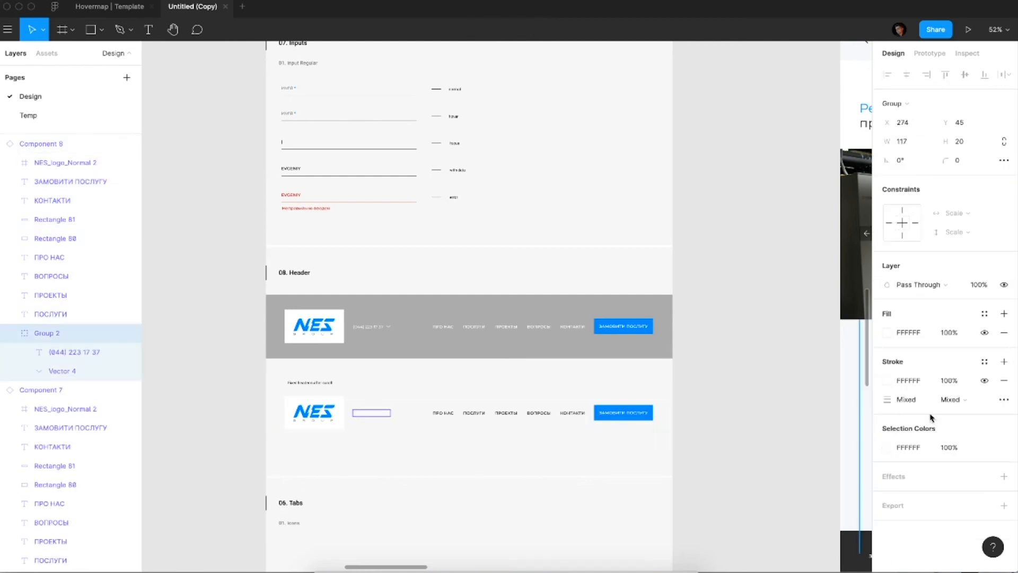
{"action": "left_click", "coordinate": [984, 361]}
{"action": "left_click", "coordinate": [896, 433]}
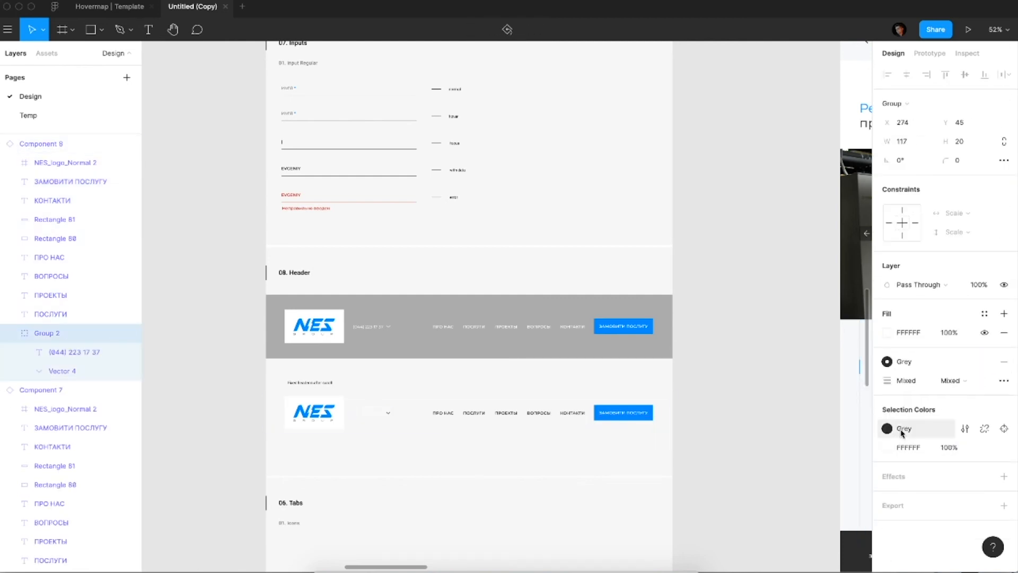
{"action": "left_click", "coordinate": [985, 313]}
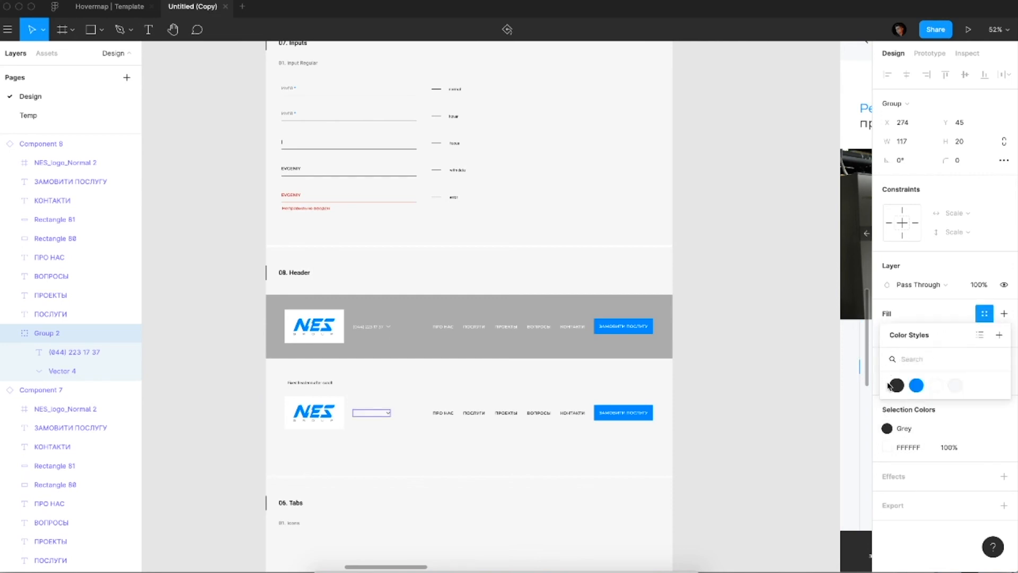
{"action": "left_click", "coordinate": [895, 386]}
{"action": "left_click", "coordinate": [777, 386]}
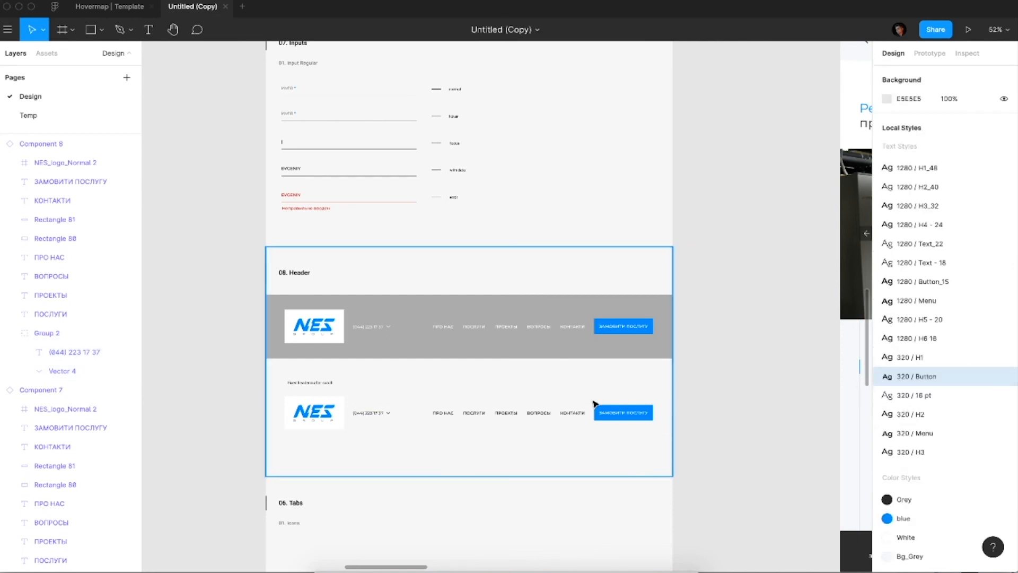
Step: Make the lower header component's white FFFFFF background fill visible
{"action": "left_click", "coordinate": [594, 414]}
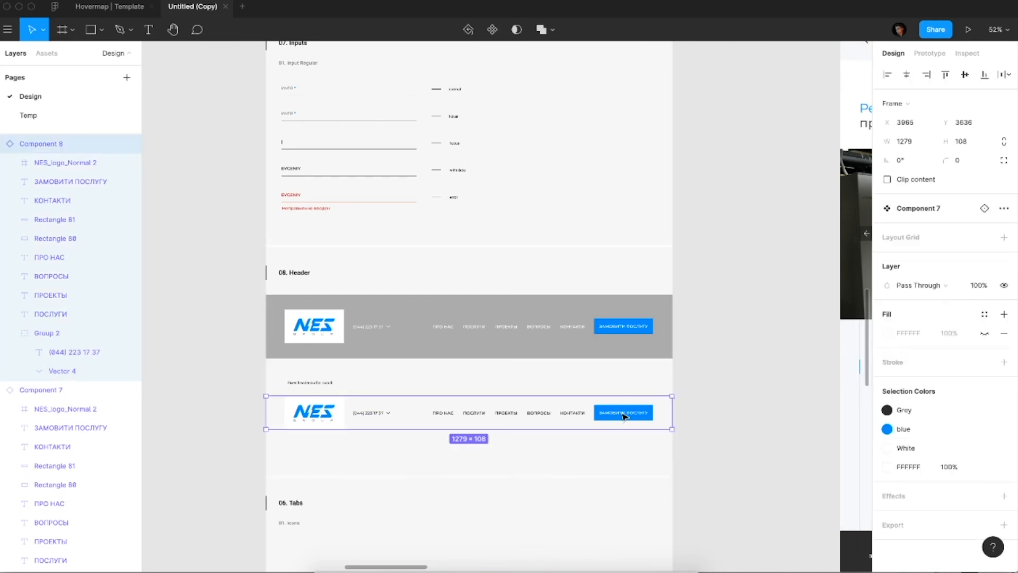
{"action": "left_click", "coordinate": [985, 333]}
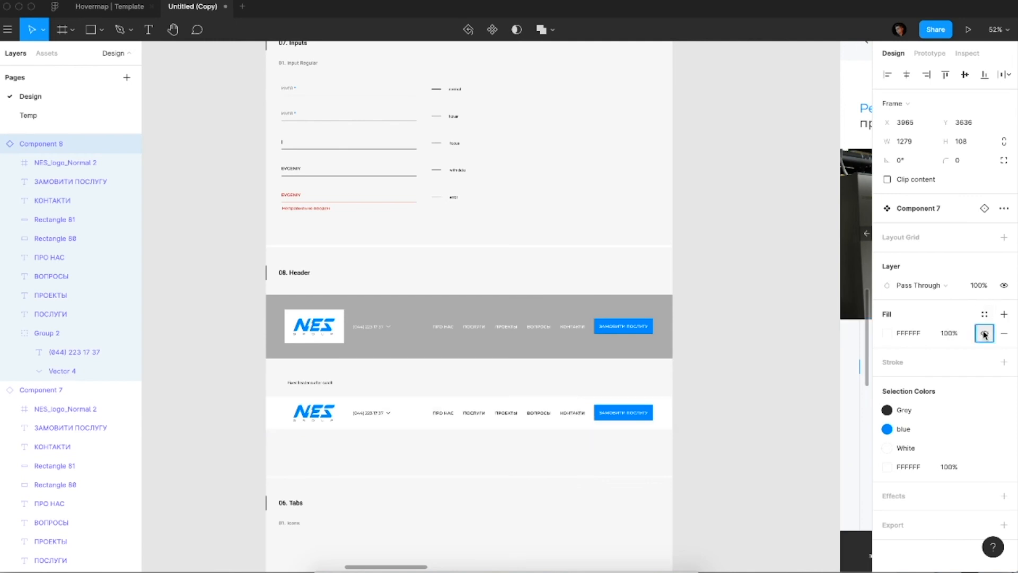
{"action": "left_click", "coordinate": [748, 415]}
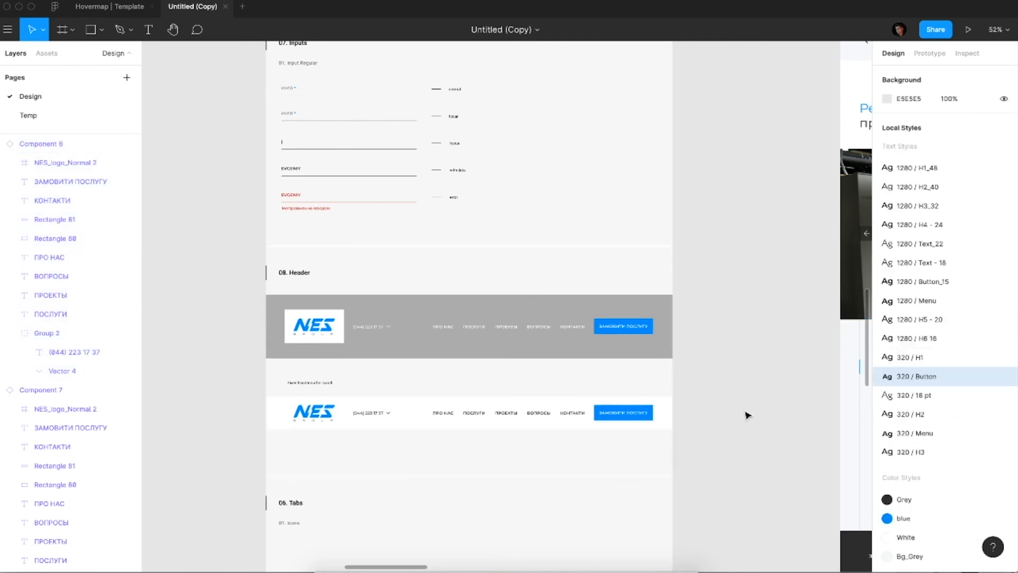
Step: Change the "06. Tabs" section heading below the headers to "09. Ellements"
{"action": "scroll", "coordinate": [747, 411], "scroll_direction": "down", "scroll_amount": 3}
{"action": "scroll", "coordinate": [700, 419], "scroll_direction": "down", "scroll_amount": 2}
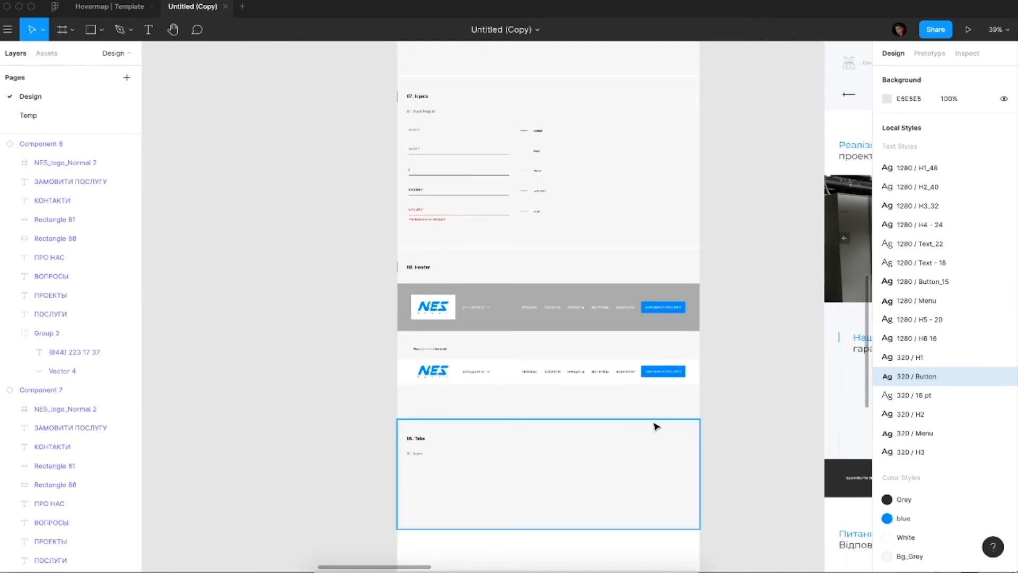
{"action": "double_click", "coordinate": [415, 439]}
{"action": "key", "text": "BackSpace"}
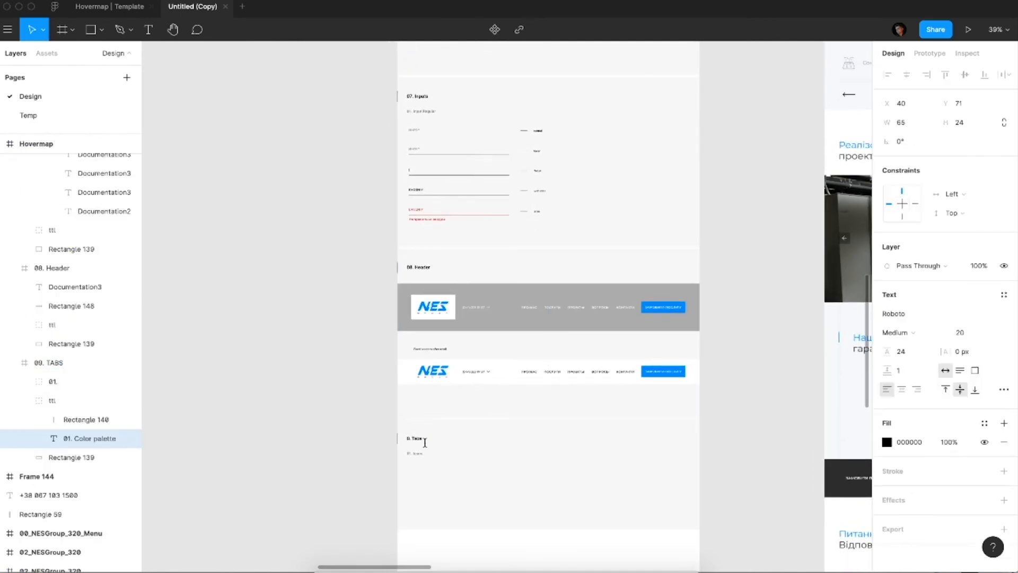
{"action": "type", "text": "9"}
{"action": "double_click", "coordinate": [420, 439]}
{"action": "type", "text": "C"}
{"action": "key", "text": "Escape"}
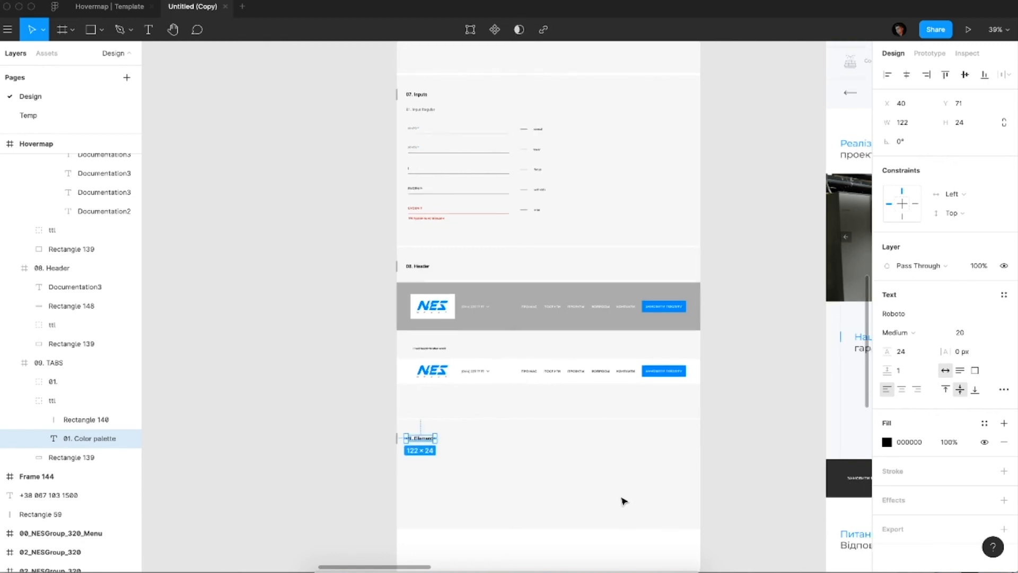
{"action": "scroll", "coordinate": [624, 499], "scroll_direction": "up", "scroll_amount": 3}
{"action": "left_click", "coordinate": [838, 383]}
{"action": "scroll", "coordinate": [791, 391], "scroll_direction": "down", "scroll_amount": 3}
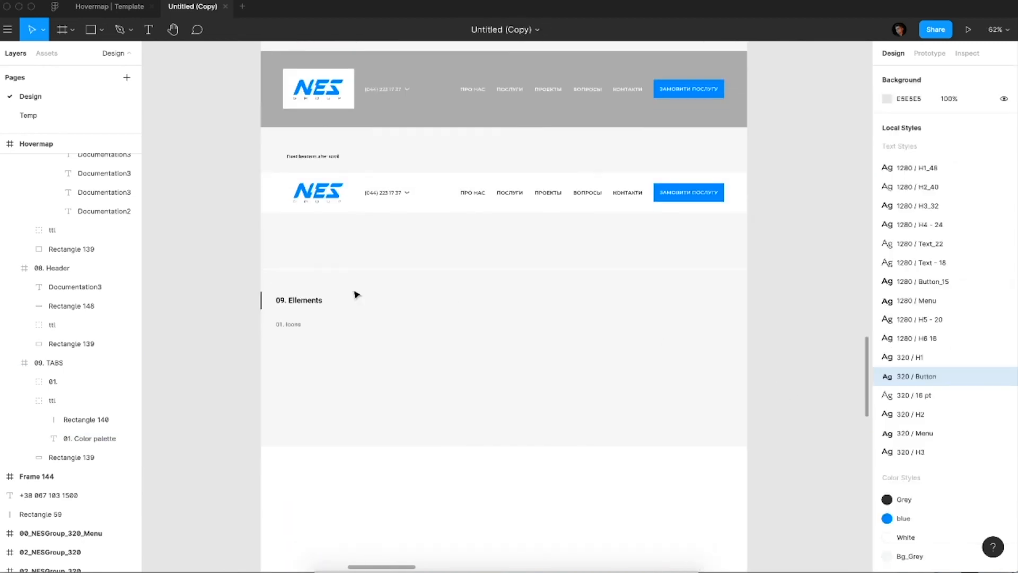
Step: Copy the six icon components placed above the desktop page mockup
{"action": "scroll", "coordinate": [337, 295], "scroll_direction": "down", "scroll_amount": 5}
{"action": "scroll", "coordinate": [337, 296], "scroll_direction": "up", "scroll_amount": 10}
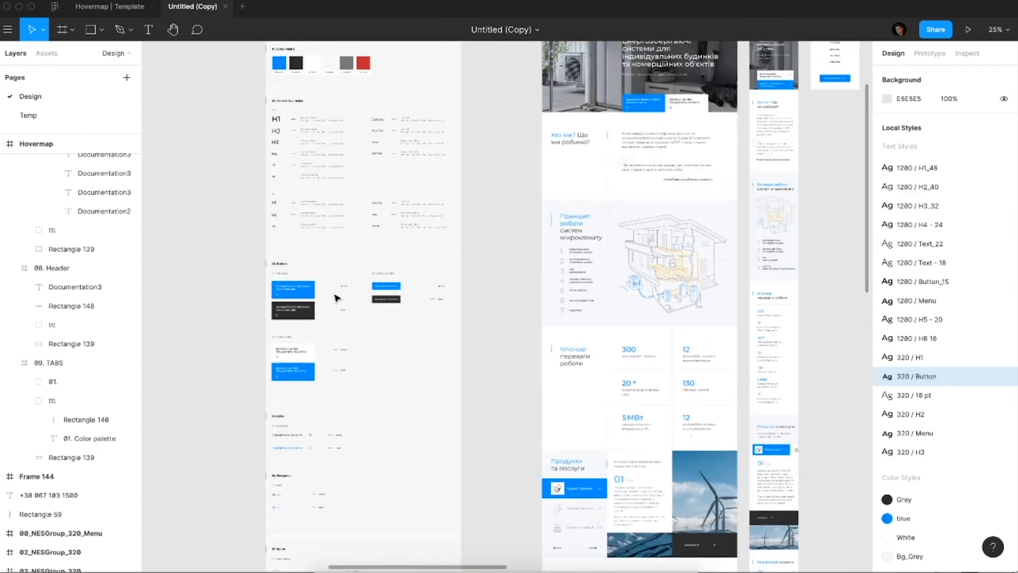
{"action": "left_click_drag", "start_coordinate": [698, 384], "coordinate": [573, 433]}
{"action": "left_click", "coordinate": [587, 430]}
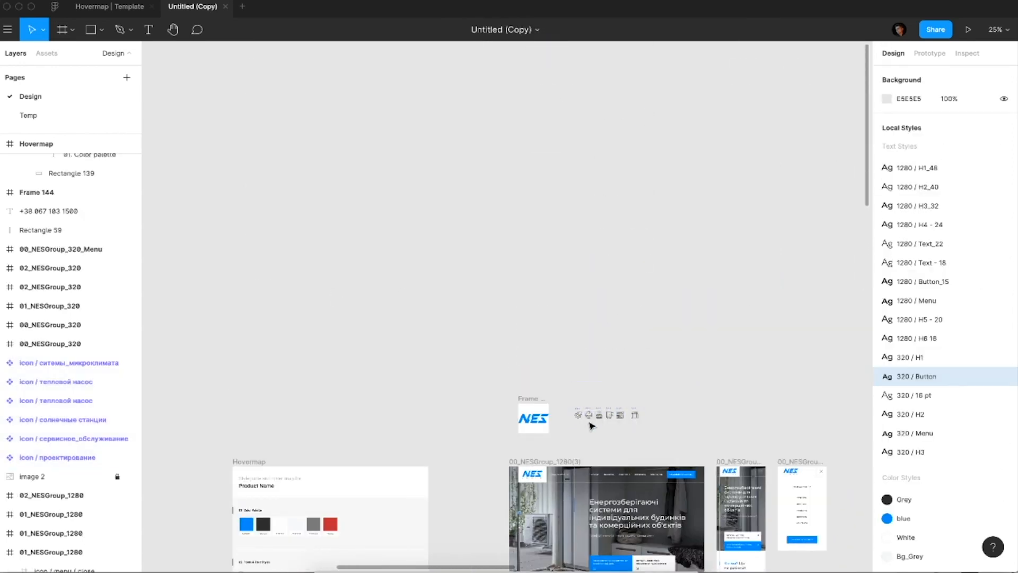
{"action": "left_click", "coordinate": [589, 415]}
{"action": "scroll", "coordinate": [984, 490], "scroll_direction": "down", "scroll_amount": 3}
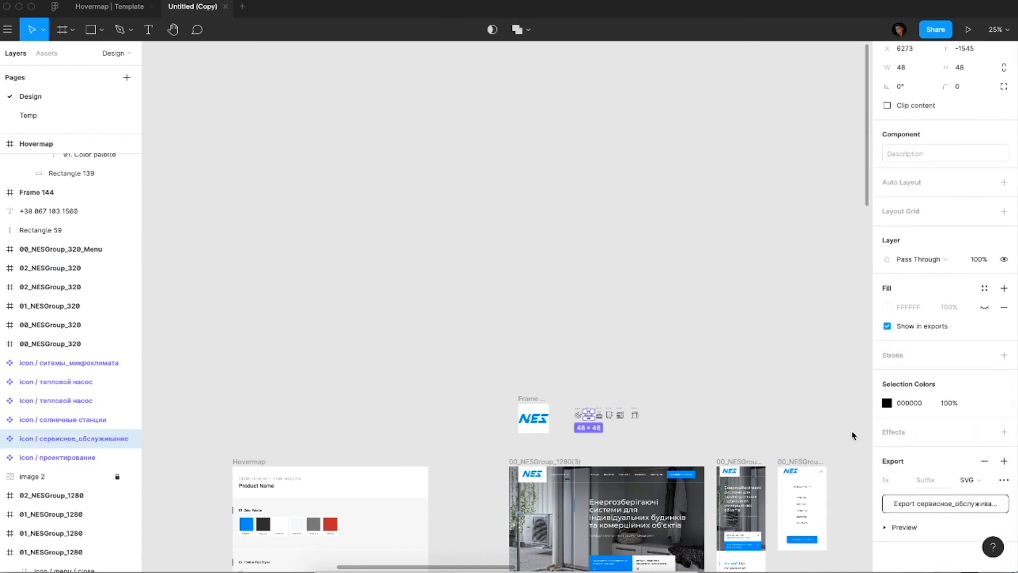
{"action": "left_click_drag", "start_coordinate": [681, 393], "coordinate": [568, 432]}
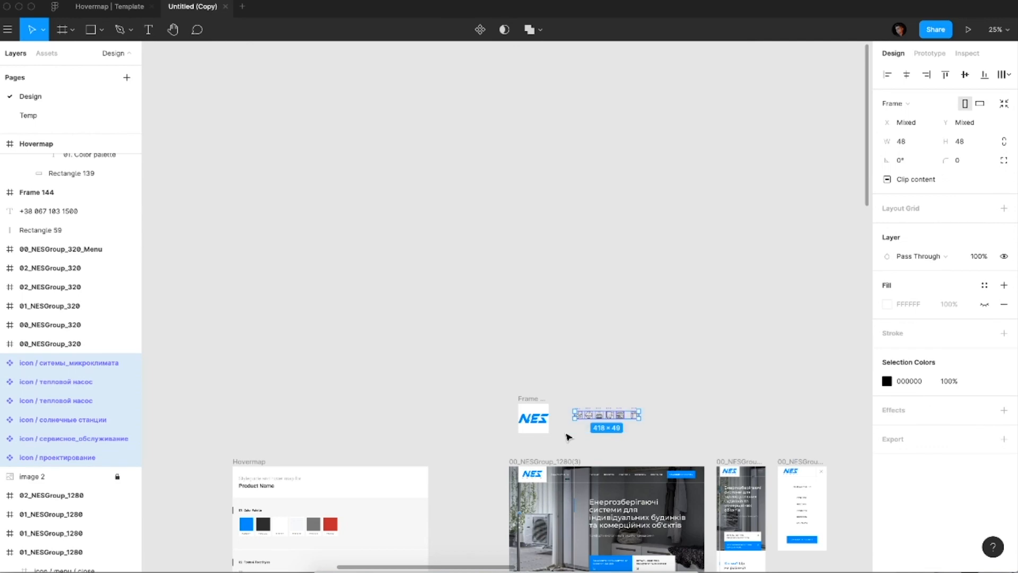
Step: Paste the icons into the 09. Ellements section and line them up under the "01. Icons" label
{"action": "scroll", "coordinate": [568, 433], "scroll_direction": "down", "scroll_amount": 5}
{"action": "scroll", "coordinate": [568, 433], "scroll_direction": "left", "scroll_amount": 2}
{"action": "scroll", "coordinate": [568, 435], "scroll_direction": "down", "scroll_amount": 10}
{"action": "scroll", "coordinate": [568, 435], "scroll_direction": "left", "scroll_amount": 2}
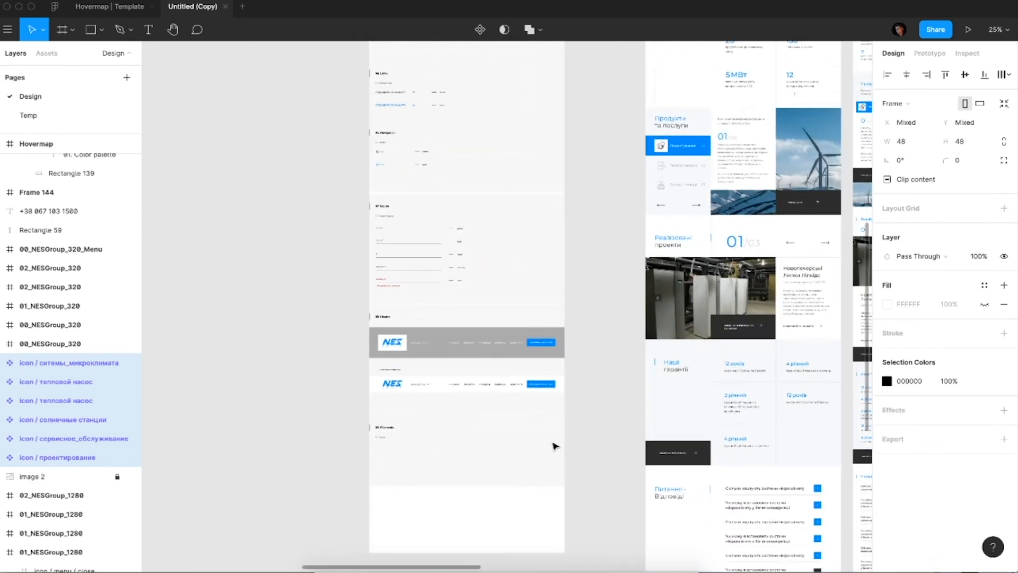
{"action": "left_click", "coordinate": [412, 481]}
{"action": "scroll", "coordinate": [412, 481], "scroll_direction": "up", "scroll_amount": 5}
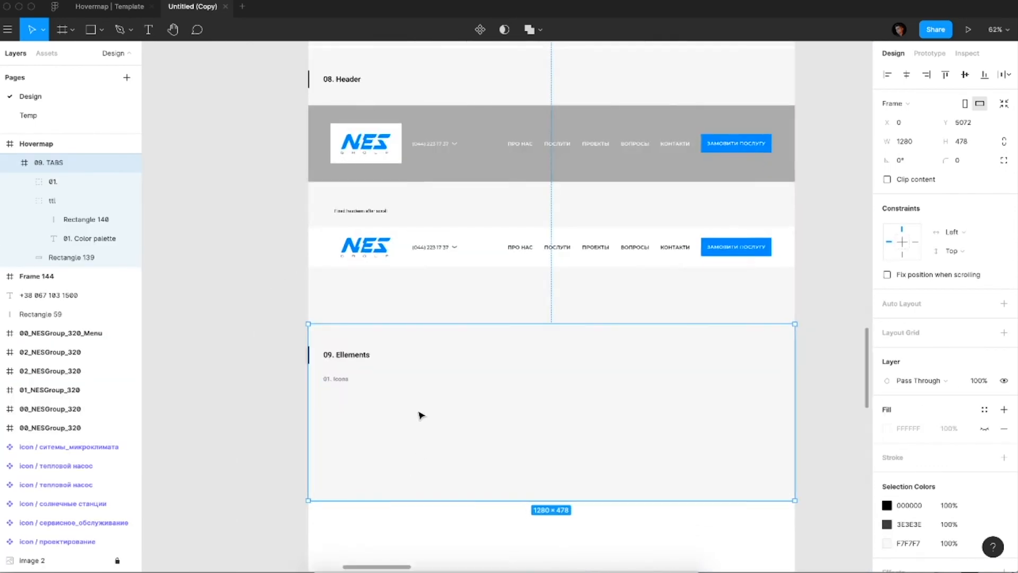
{"action": "key", "text": "super+v"}
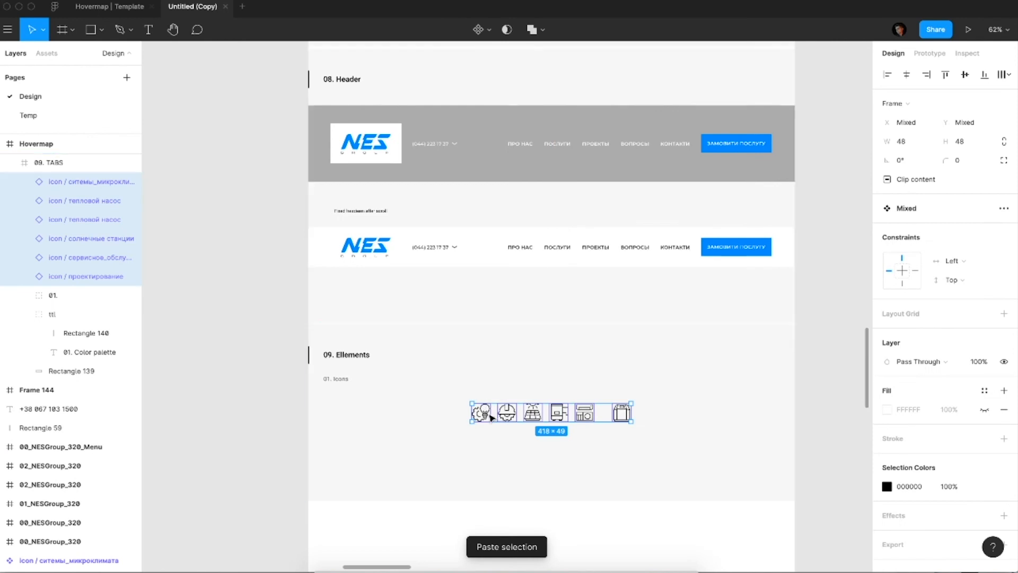
{"action": "left_click_drag", "start_coordinate": [491, 418], "coordinate": [357, 411]}
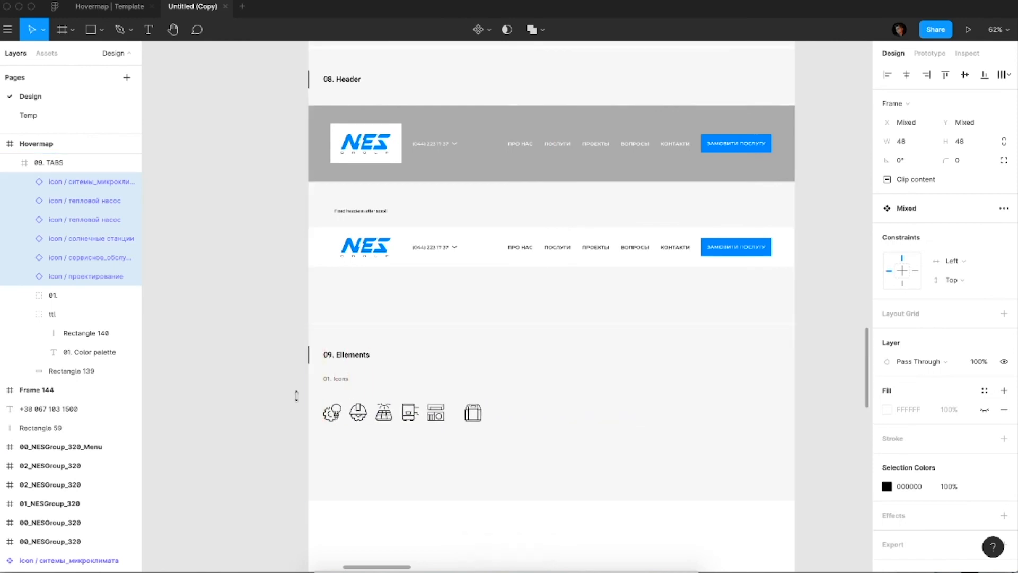
{"action": "left_click", "coordinate": [261, 400]}
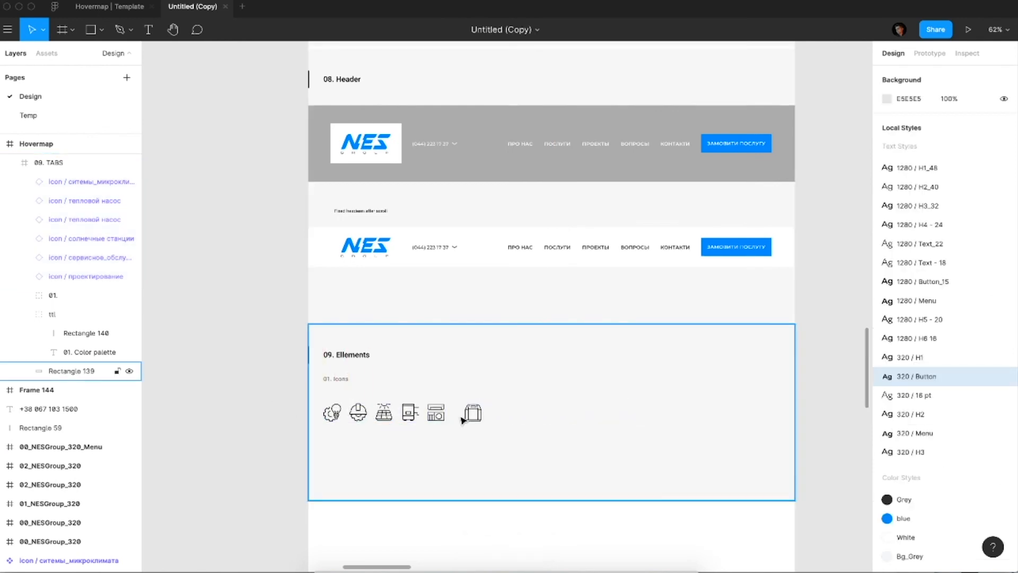
Step: Examine the desktop mockup from the house illustration down to the contacts map for further graphic elements to include in the kit
{"action": "scroll", "coordinate": [462, 420], "scroll_direction": "down", "scroll_amount": 6}
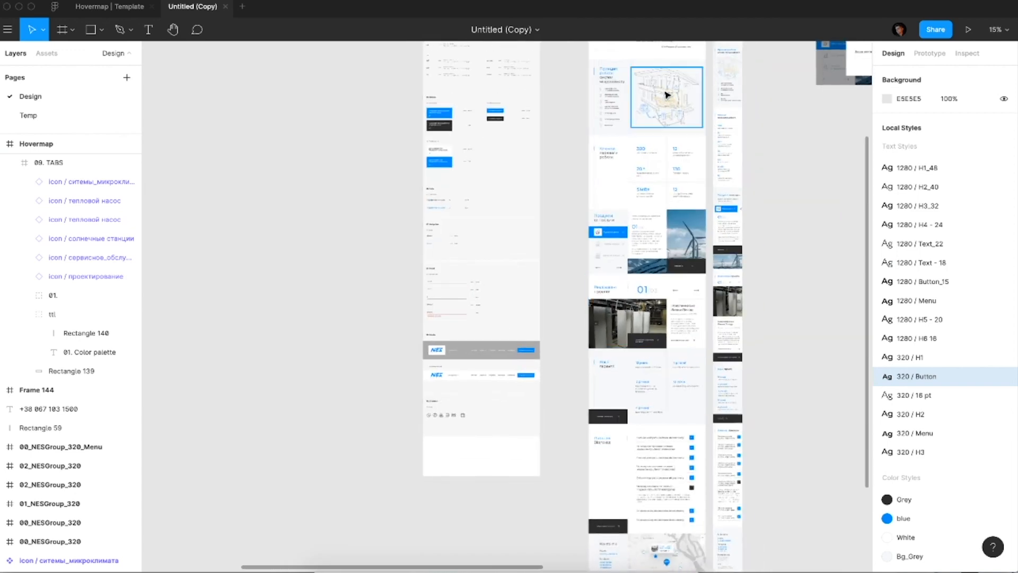
{"action": "left_click", "coordinate": [667, 95]}
{"action": "scroll", "coordinate": [667, 95], "scroll_direction": "up", "scroll_amount": 5}
{"action": "scroll", "coordinate": [666, 96], "scroll_direction": "up", "scroll_amount": 2}
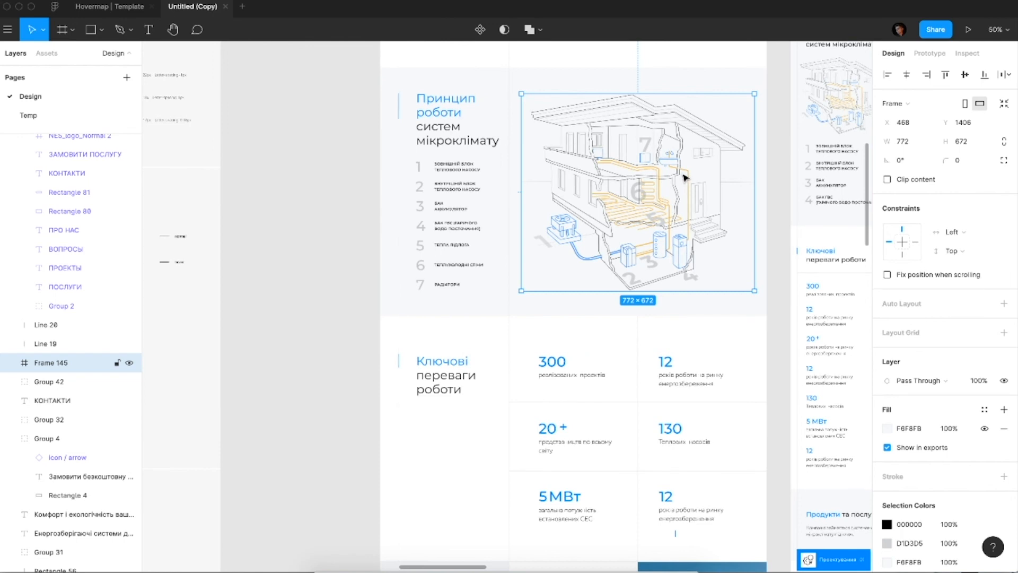
{"action": "scroll", "coordinate": [684, 177], "scroll_direction": "down", "scroll_amount": 2}
{"action": "scroll", "coordinate": [684, 178], "scroll_direction": "down", "scroll_amount": 5}
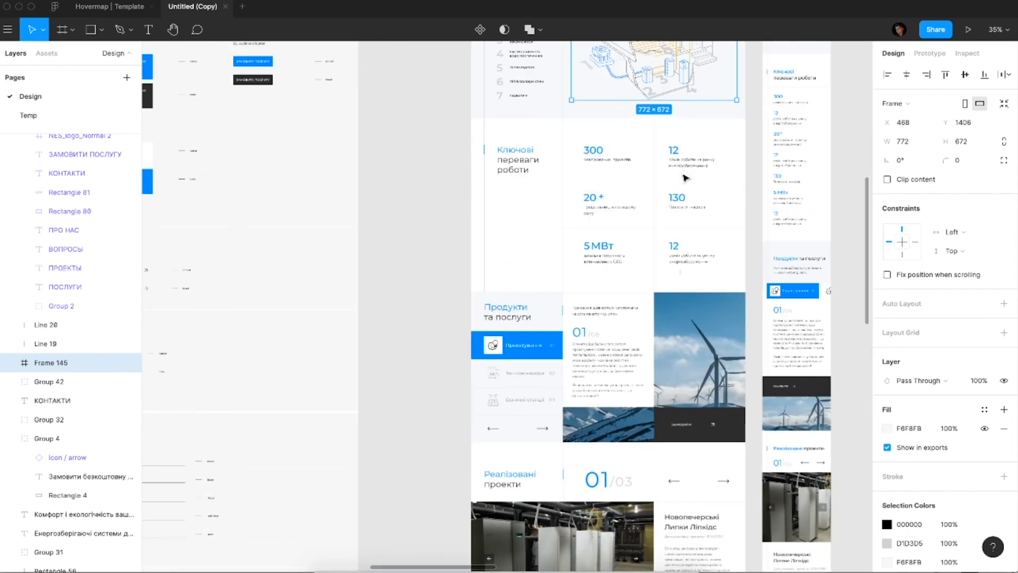
{"action": "scroll", "coordinate": [686, 178], "scroll_direction": "down", "scroll_amount": 5}
{"action": "scroll", "coordinate": [684, 178], "scroll_direction": "down", "scroll_amount": 5}
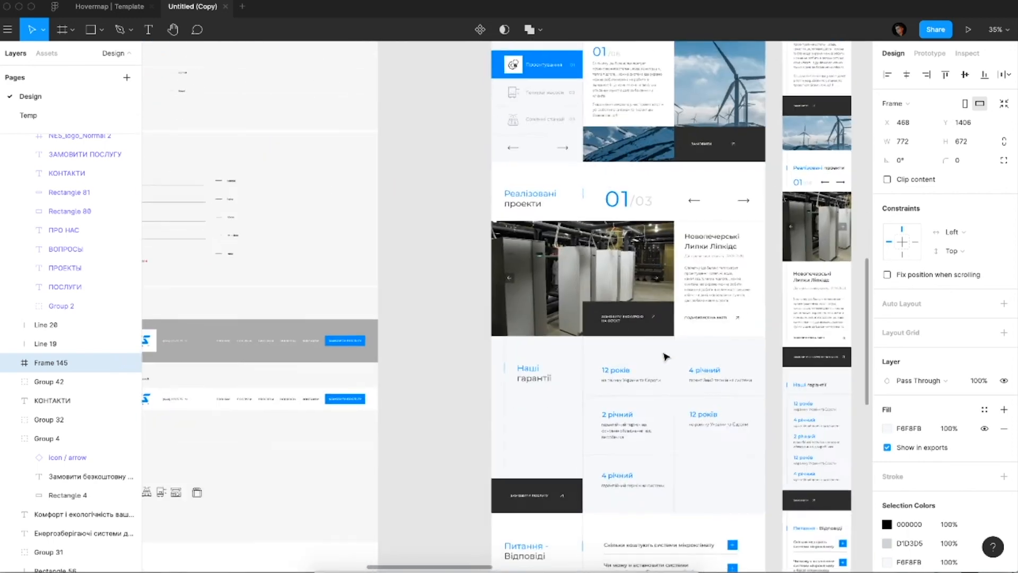
{"action": "scroll", "coordinate": [417, 422], "scroll_direction": "left", "scroll_amount": 3}
{"action": "scroll", "coordinate": [416, 422], "scroll_direction": "down", "scroll_amount": 3}
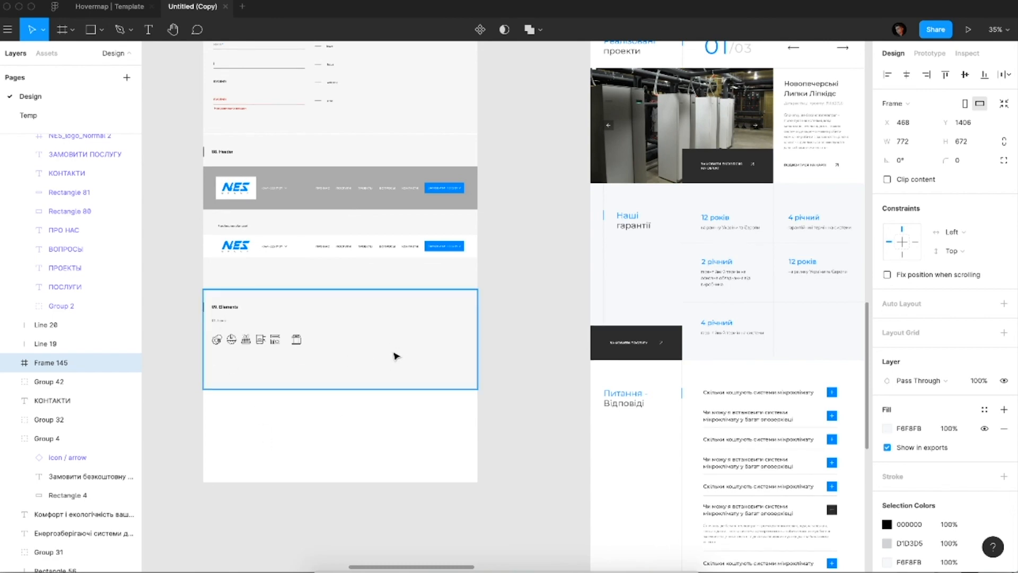
{"action": "scroll", "coordinate": [397, 355], "scroll_direction": "down", "scroll_amount": 2}
{"action": "scroll", "coordinate": [684, 372], "scroll_direction": "down", "scroll_amount": 5}
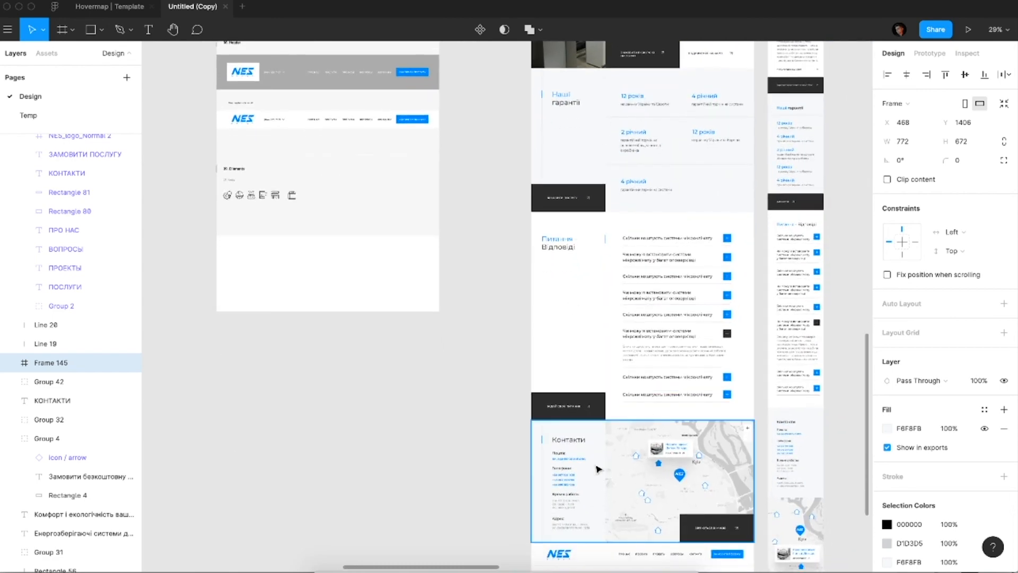
{"action": "scroll", "coordinate": [318, 182], "scroll_direction": "up", "scroll_amount": 2}
{"action": "scroll", "coordinate": [341, 229], "scroll_direction": "down", "scroll_amount": 5}
{"action": "scroll", "coordinate": [341, 229], "scroll_direction": "right", "scroll_amount": 4}
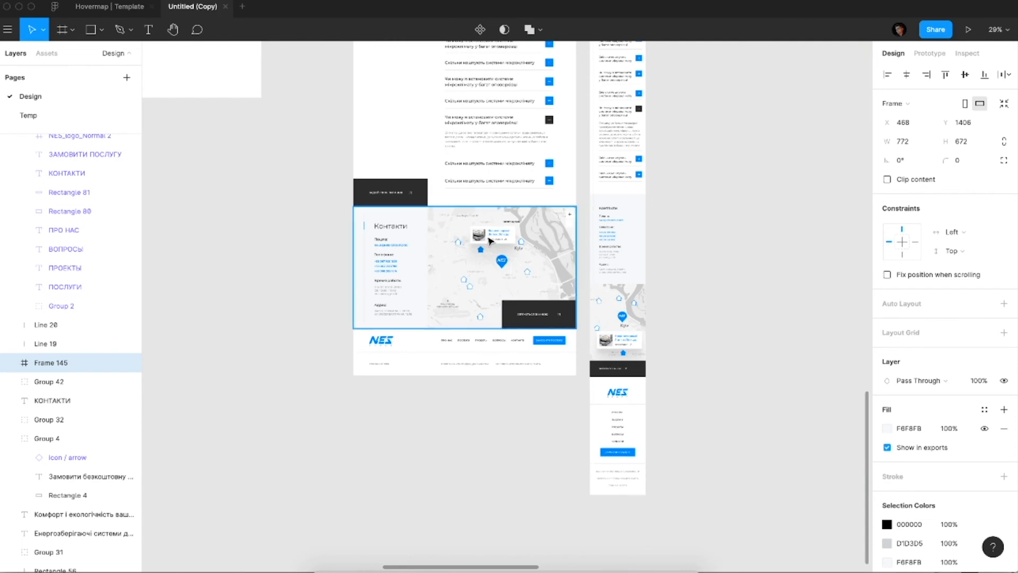
Step: Copy the NES map pin group from the Контакти map into the 09. Ellements section, beside the icons
{"action": "scroll", "coordinate": [489, 241], "scroll_direction": "up", "scroll_amount": 5}
{"action": "left_click", "coordinate": [530, 303]}
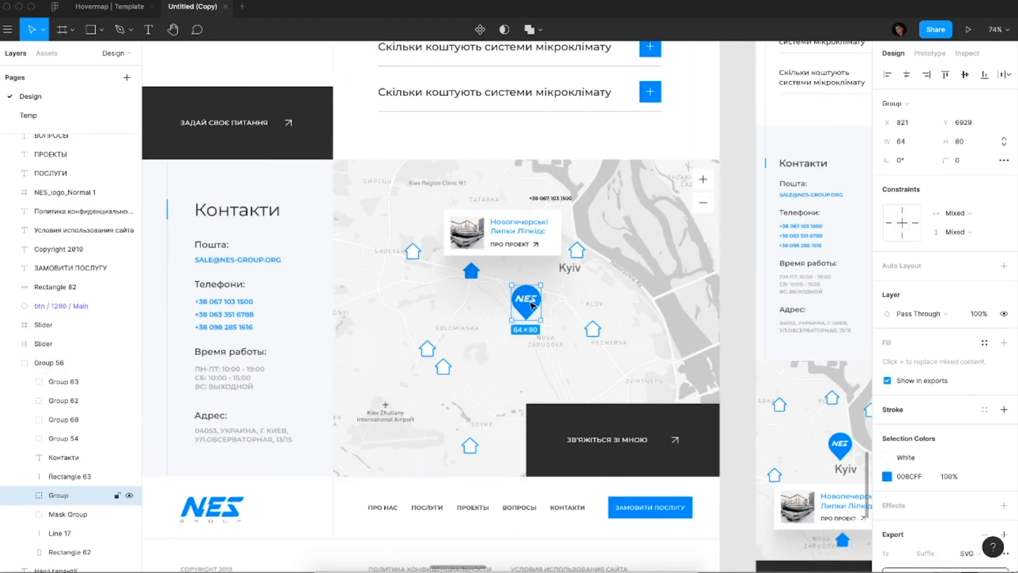
{"action": "scroll", "coordinate": [528, 317], "scroll_direction": "down", "scroll_amount": 4}
{"action": "scroll", "coordinate": [528, 317], "scroll_direction": "up", "scroll_amount": 2}
{"action": "scroll", "coordinate": [528, 317], "scroll_direction": "left", "scroll_amount": 3}
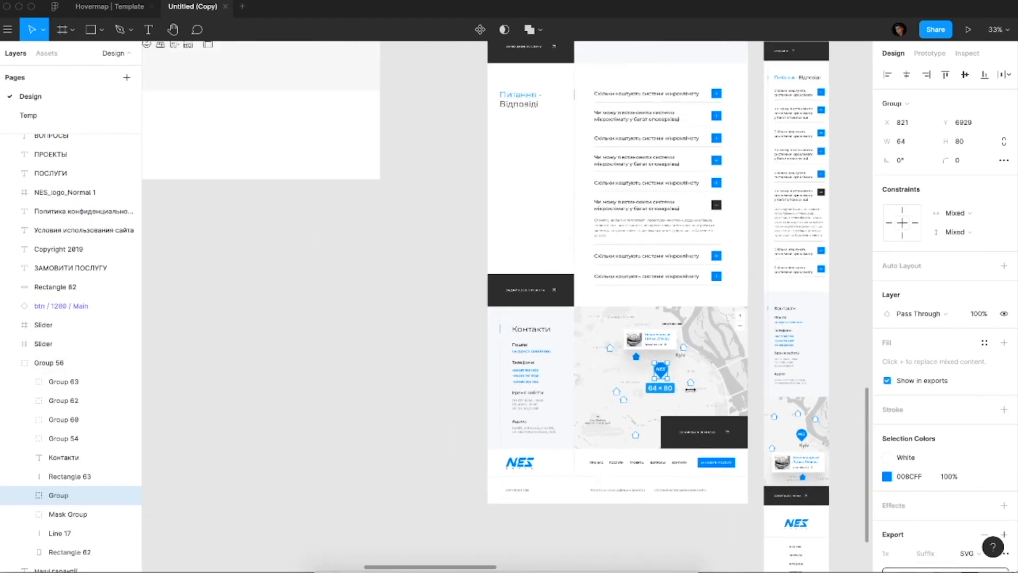
{"action": "scroll", "coordinate": [668, 384], "scroll_direction": "up", "scroll_amount": 3}
{"action": "scroll", "coordinate": [669, 384], "scroll_direction": "left", "scroll_amount": 3}
{"action": "scroll", "coordinate": [527, 342], "scroll_direction": "up", "scroll_amount": 4}
{"action": "scroll", "coordinate": [527, 342], "scroll_direction": "left", "scroll_amount": 3}
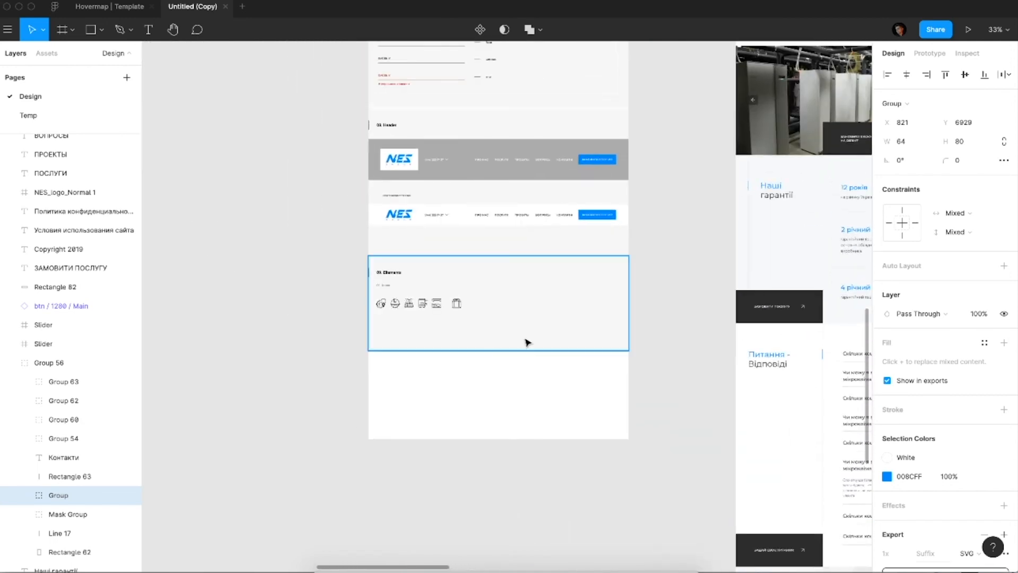
{"action": "left_click", "coordinate": [503, 303]}
{"action": "scroll", "coordinate": [502, 303], "scroll_direction": "up", "scroll_amount": 2}
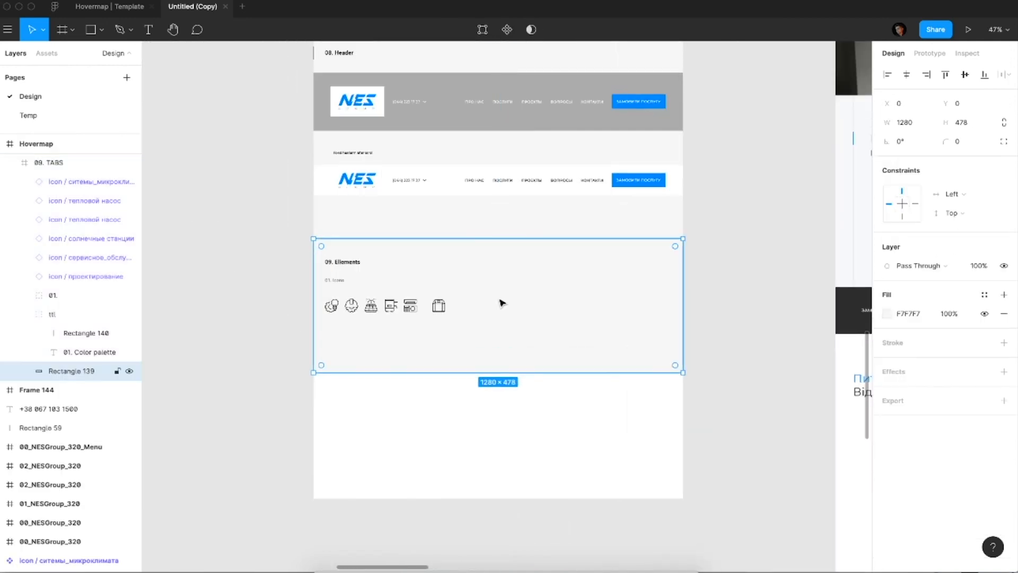
{"action": "key", "text": "super+v"}
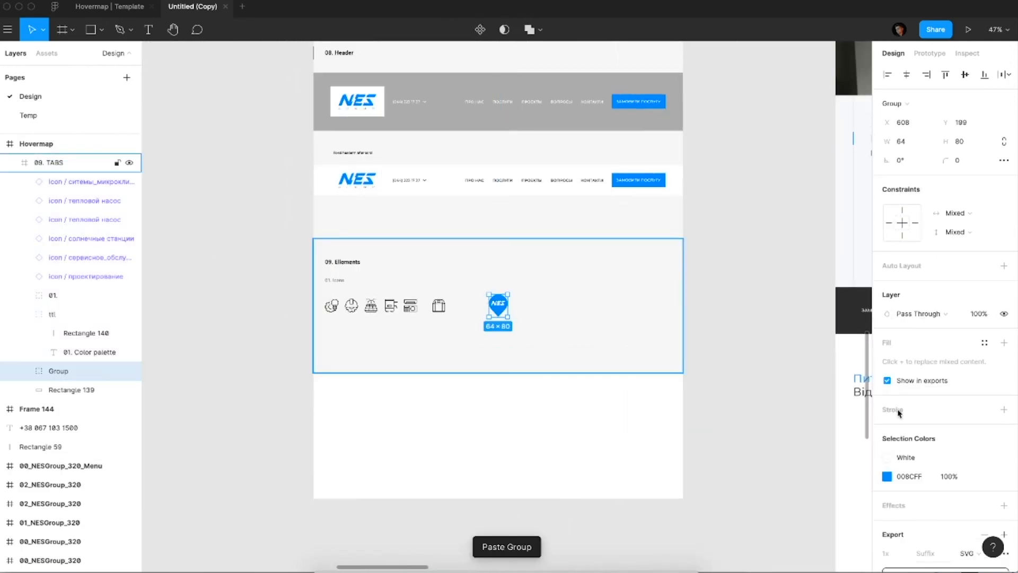
Step: Select and copy the filled and the outlined house markers from the Контакти map in the desktop mockup
{"action": "scroll", "coordinate": [909, 436], "scroll_direction": "down", "scroll_amount": 2}
{"action": "scroll", "coordinate": [695, 458], "scroll_direction": "down", "scroll_amount": 5}
{"action": "scroll", "coordinate": [695, 457], "scroll_direction": "right", "scroll_amount": 6}
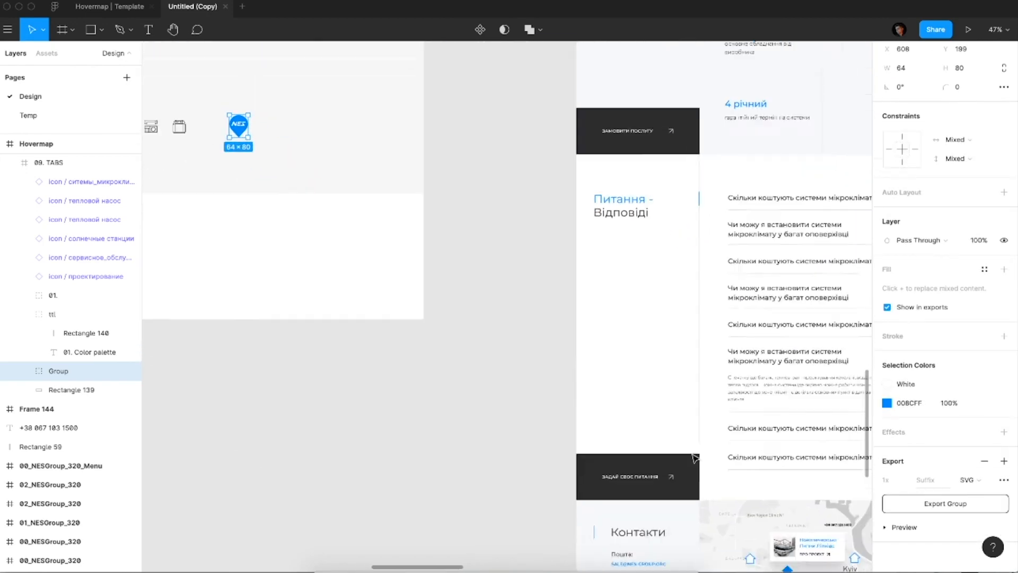
{"action": "scroll", "coordinate": [695, 457], "scroll_direction": "down", "scroll_amount": 1}
{"action": "scroll", "coordinate": [696, 457], "scroll_direction": "right", "scroll_amount": 1}
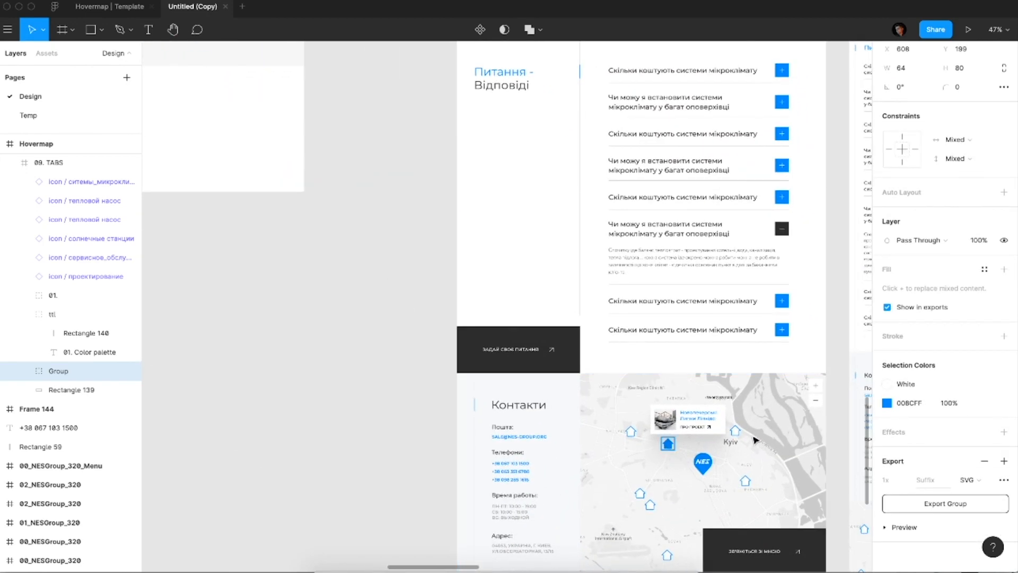
{"action": "left_click", "coordinate": [669, 443]}
{"action": "left_click", "coordinate": [736, 431], "text": "shift"}
Step: Paste the two house markers into the 09. Ellements section and move them beside the NES map pin
{"action": "scroll", "coordinate": [649, 367], "scroll_direction": "up", "scroll_amount": 10}
{"action": "scroll", "coordinate": [649, 367], "scroll_direction": "left", "scroll_amount": 2}
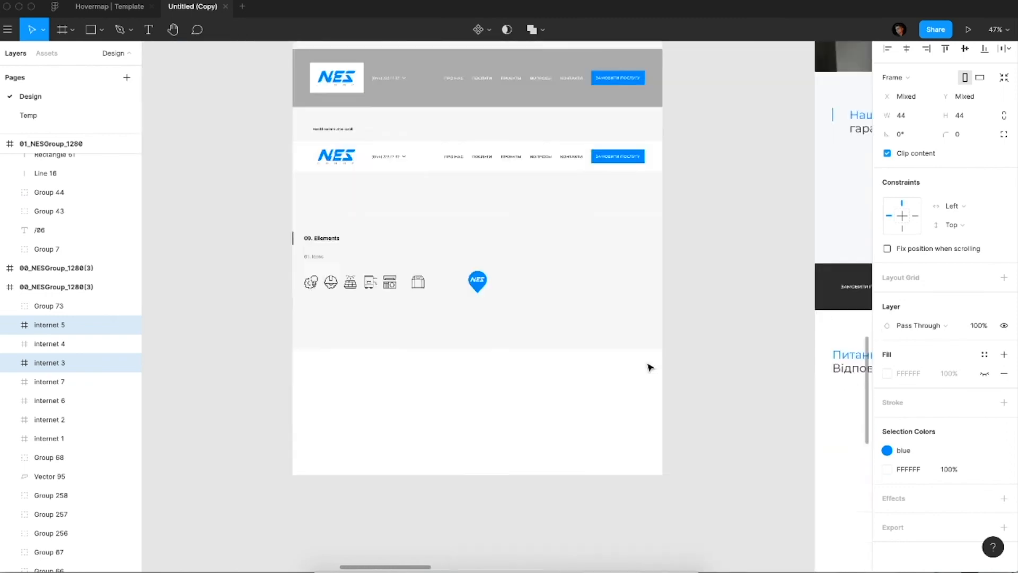
{"action": "left_click", "coordinate": [615, 452]}
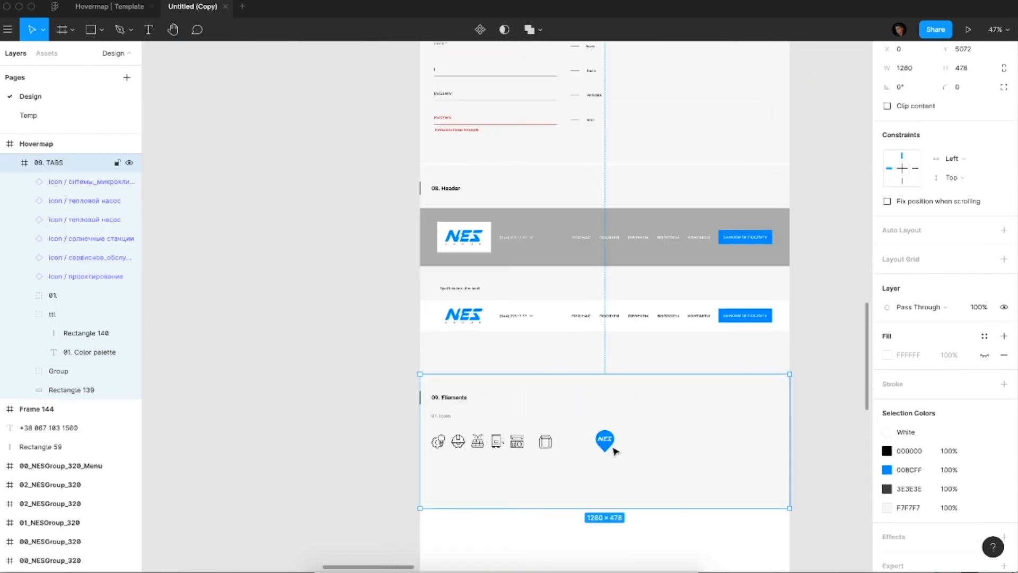
{"action": "key", "text": "ctrl+v"}
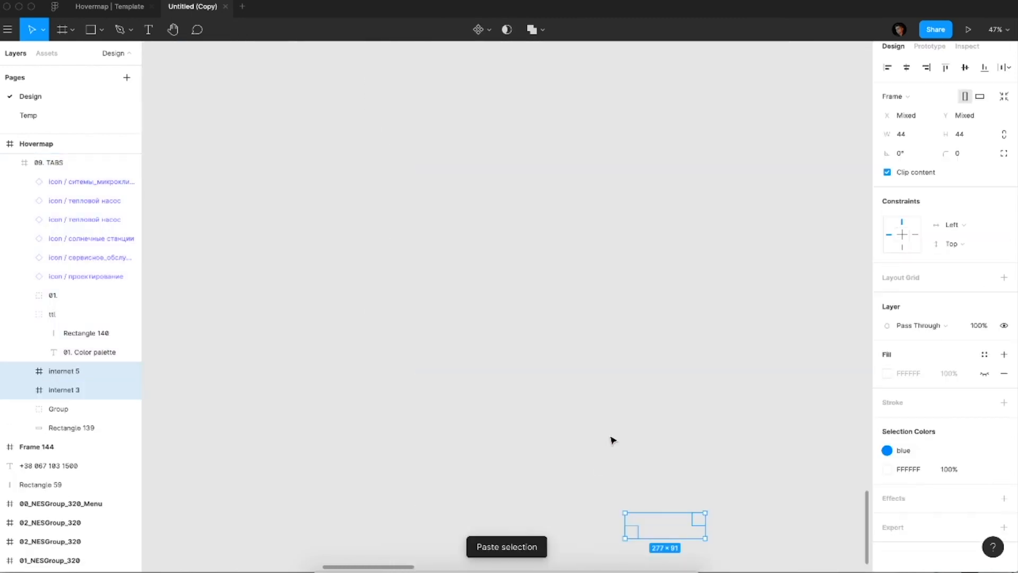
{"action": "scroll", "coordinate": [631, 408], "scroll_direction": "down", "scroll_amount": 3}
{"action": "scroll", "coordinate": [631, 409], "scroll_direction": "down", "scroll_amount": 10}
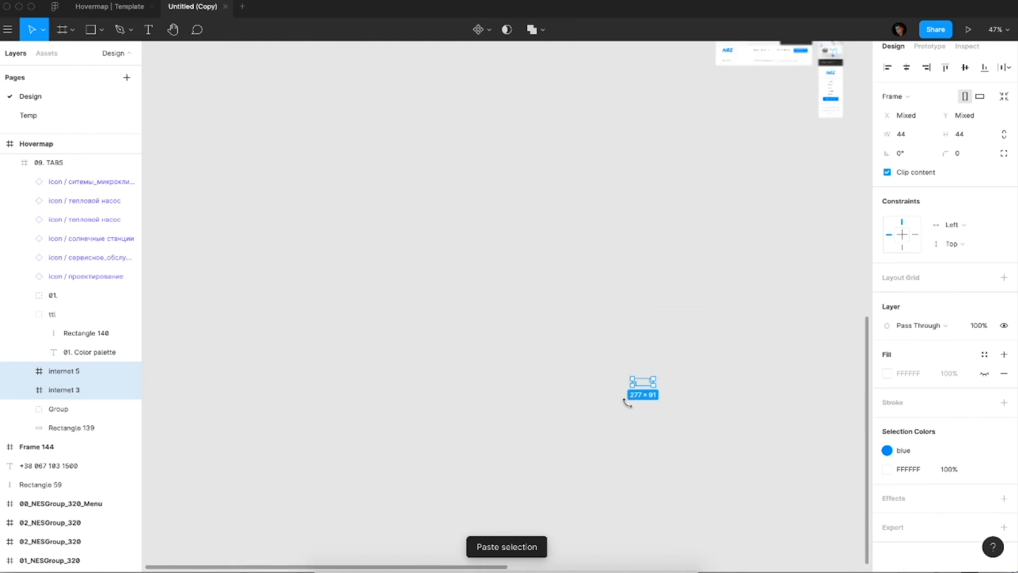
{"action": "scroll", "coordinate": [631, 409], "scroll_direction": "up", "scroll_amount": 1}
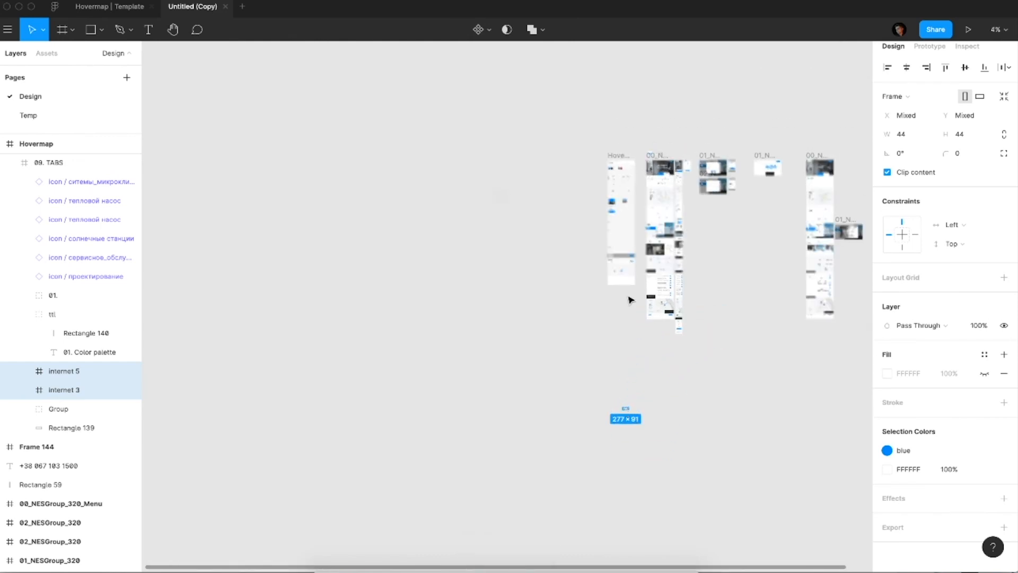
{"action": "scroll", "coordinate": [624, 271], "scroll_direction": "up", "scroll_amount": 8}
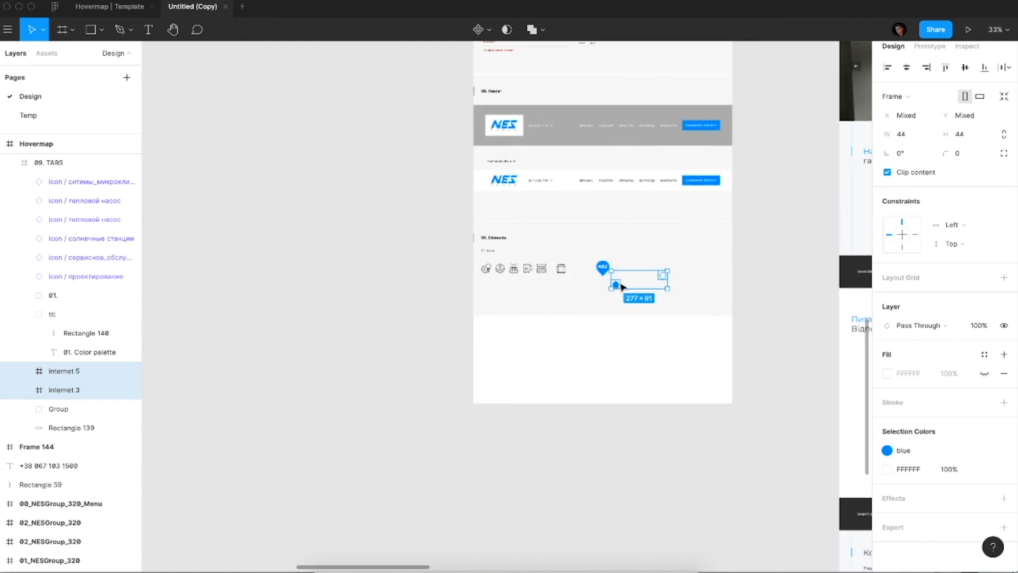
Step: Line up the filled house marker in the icon row just past the NES pin and add an export setting to it
{"action": "left_click", "coordinate": [621, 287]}
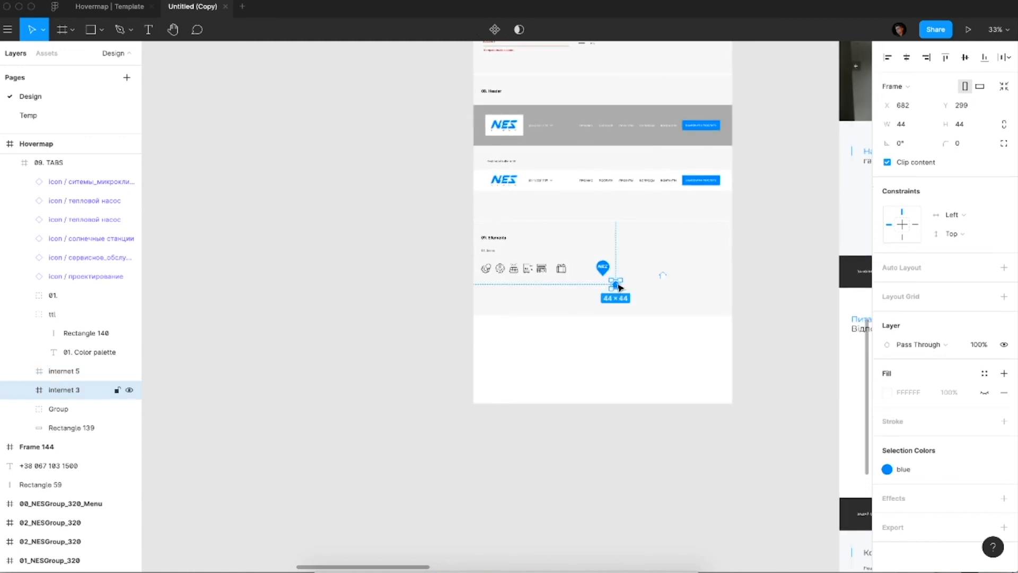
{"action": "left_click_drag", "start_coordinate": [617, 285], "coordinate": [639, 269]}
{"action": "left_click_drag", "start_coordinate": [636, 268], "coordinate": [643, 273]}
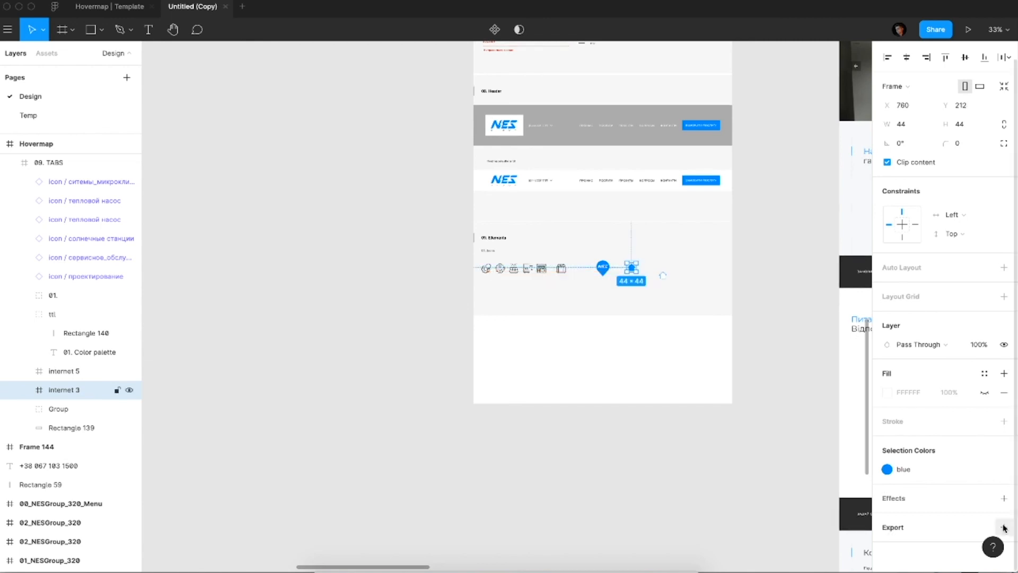
{"action": "left_click", "coordinate": [1004, 528]}
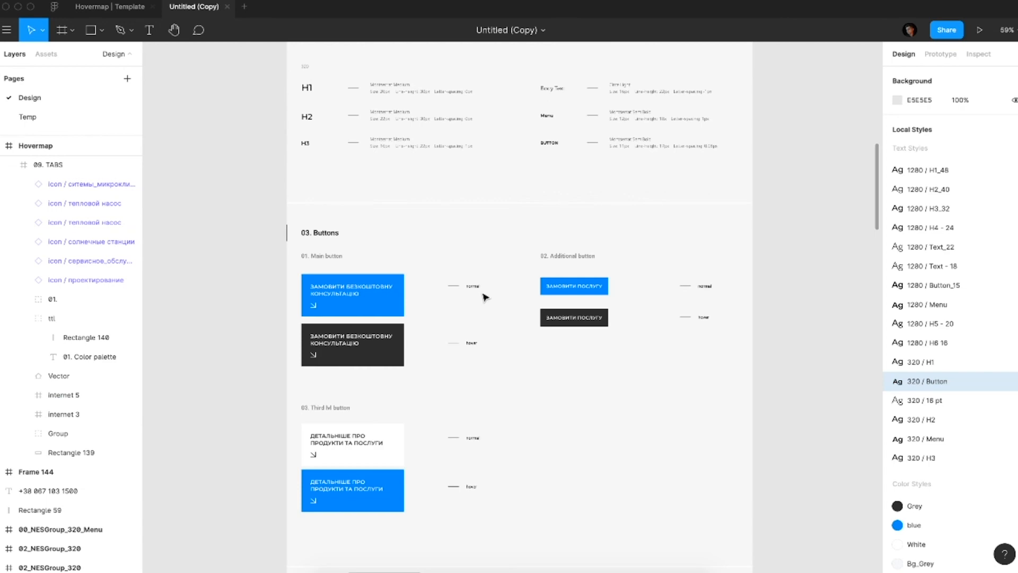
Step: Examine the whole Hovermap kit from 01. Color Palette to 09. Ellements, including how it sits beside the page mockups
{"action": "scroll", "coordinate": [484, 297], "scroll_direction": "up", "scroll_amount": 10}
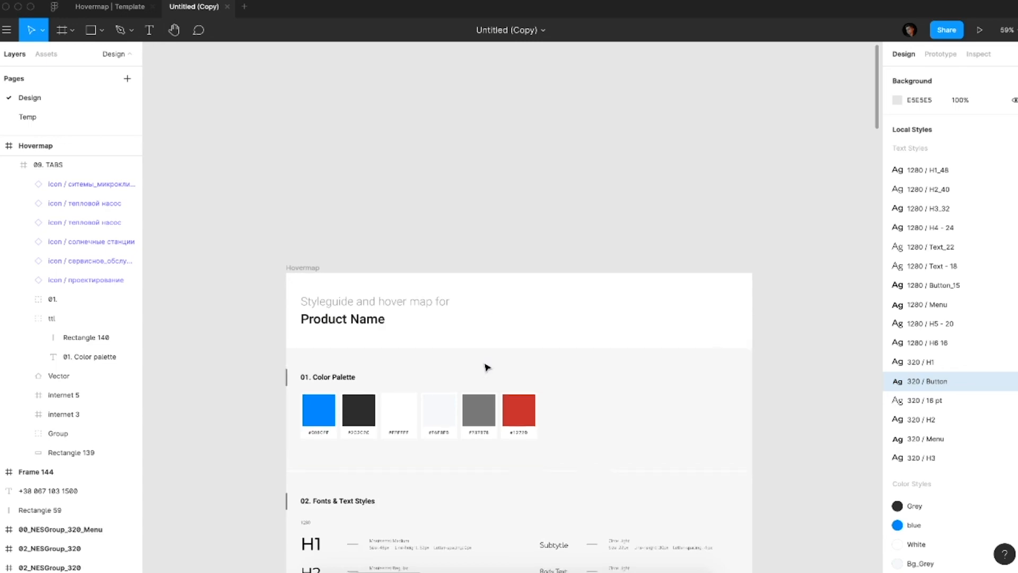
{"action": "scroll", "coordinate": [484, 366], "scroll_direction": "up", "scroll_amount": 5}
{"action": "scroll", "coordinate": [375, 332], "scroll_direction": "down", "scroll_amount": 10}
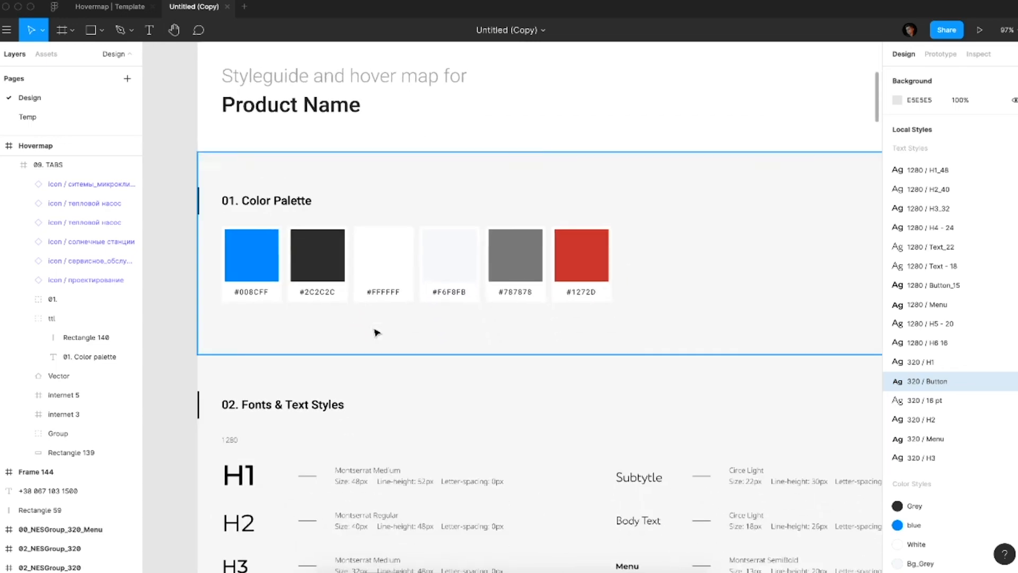
{"action": "scroll", "coordinate": [374, 332], "scroll_direction": "down", "scroll_amount": 15}
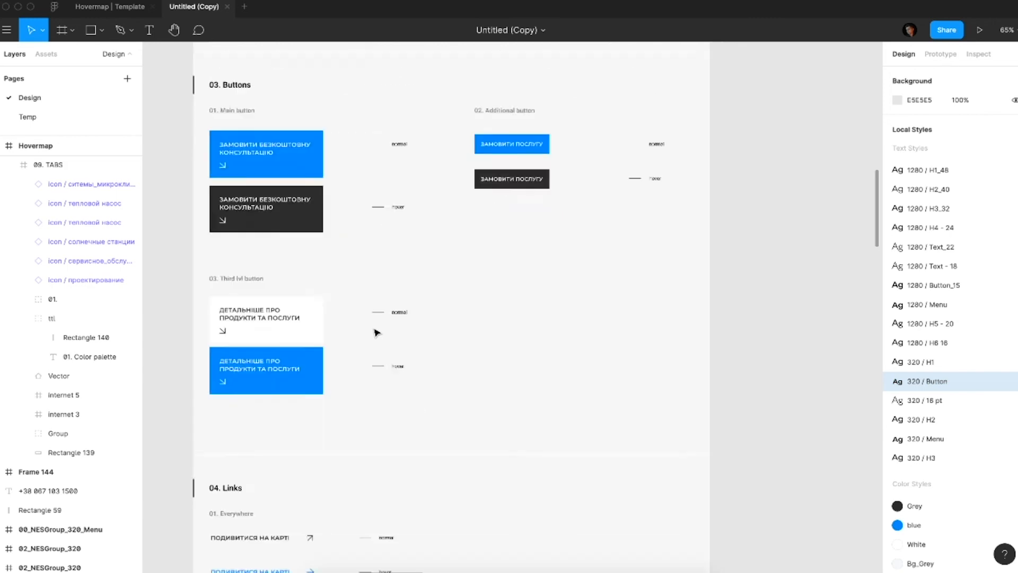
{"action": "scroll", "coordinate": [374, 332], "scroll_direction": "down", "scroll_amount": 15}
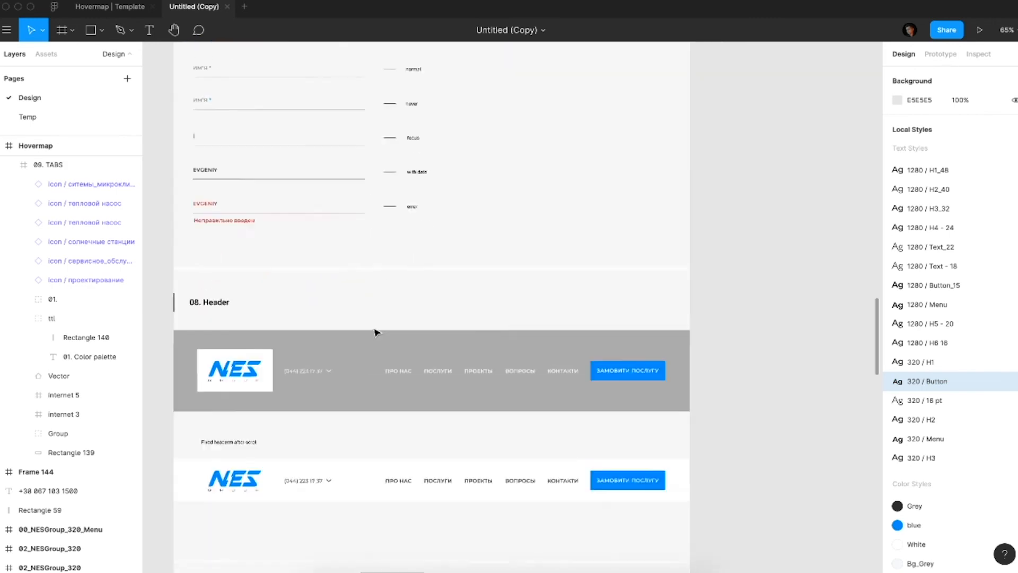
{"action": "scroll", "coordinate": [375, 333], "scroll_direction": "down", "scroll_amount": 5}
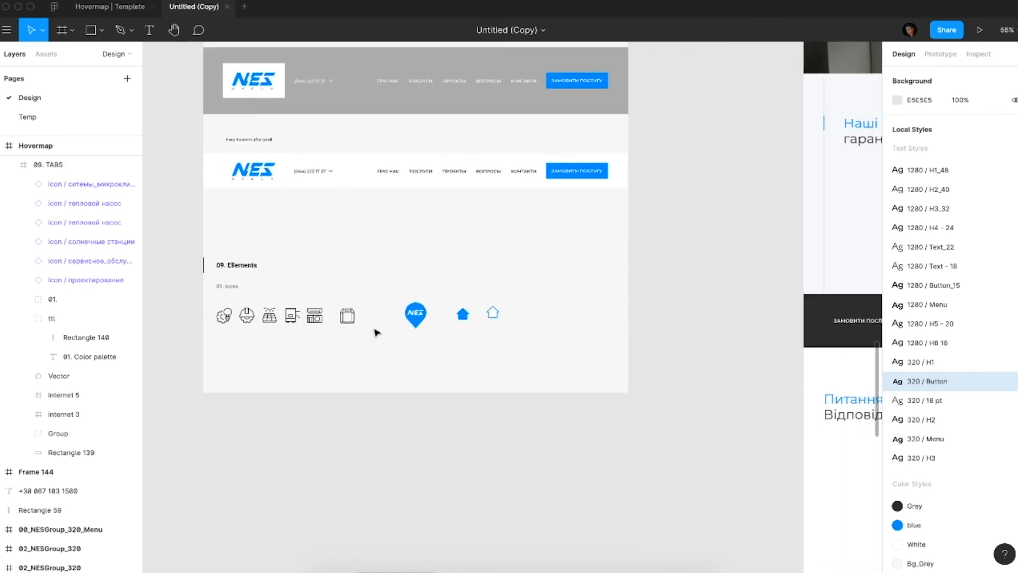
{"action": "scroll", "coordinate": [374, 332], "scroll_direction": "up", "scroll_amount": 8}
{"action": "scroll", "coordinate": [869, 91], "scroll_direction": "down", "scroll_amount": 10}
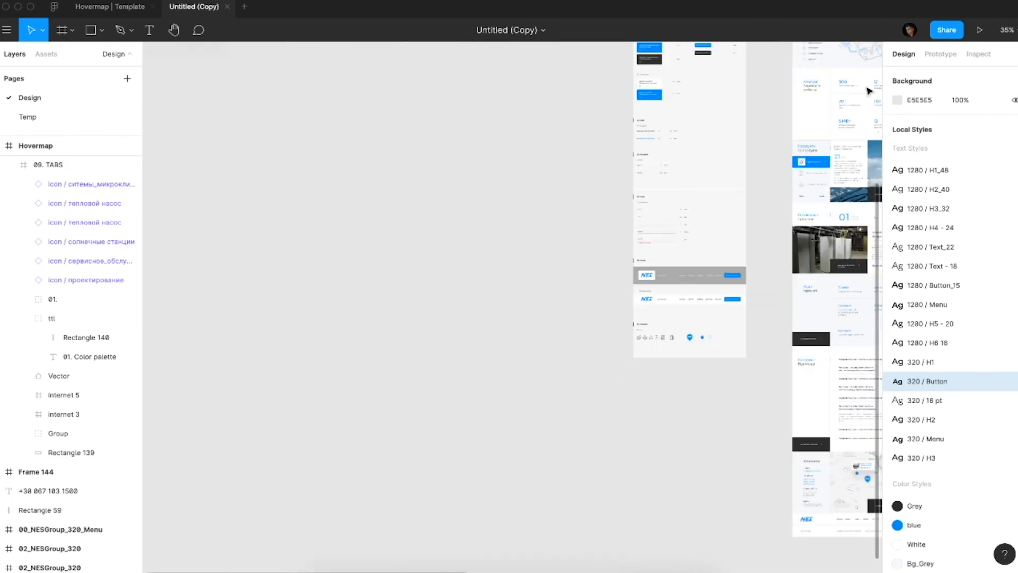
{"action": "scroll", "coordinate": [869, 90], "scroll_direction": "left", "scroll_amount": 2}
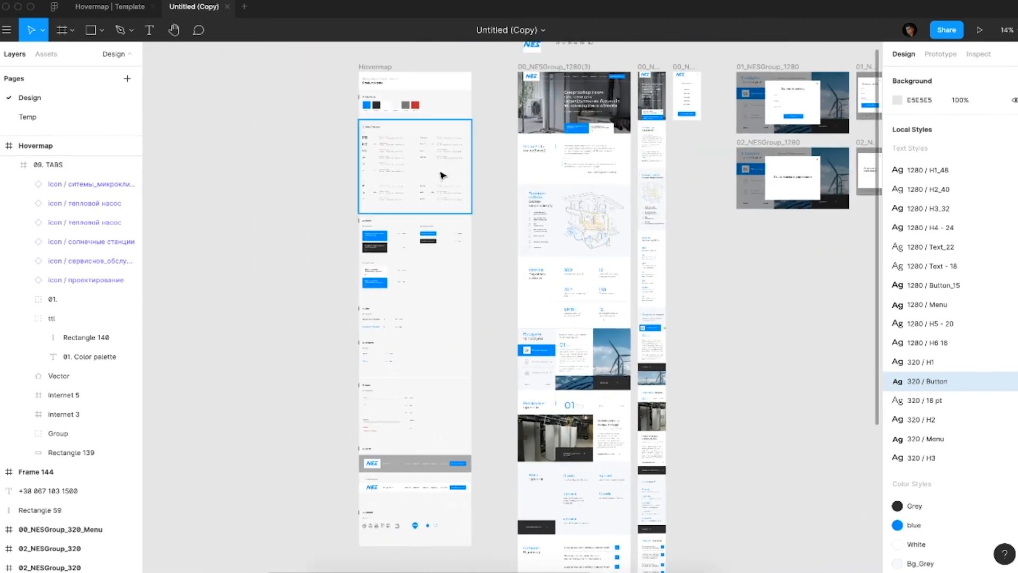
{"action": "scroll", "coordinate": [444, 175], "scroll_direction": "up", "scroll_amount": 5}
{"action": "scroll", "coordinate": [443, 175], "scroll_direction": "down", "scroll_amount": 2}
{"action": "scroll", "coordinate": [443, 175], "scroll_direction": "left", "scroll_amount": 2}
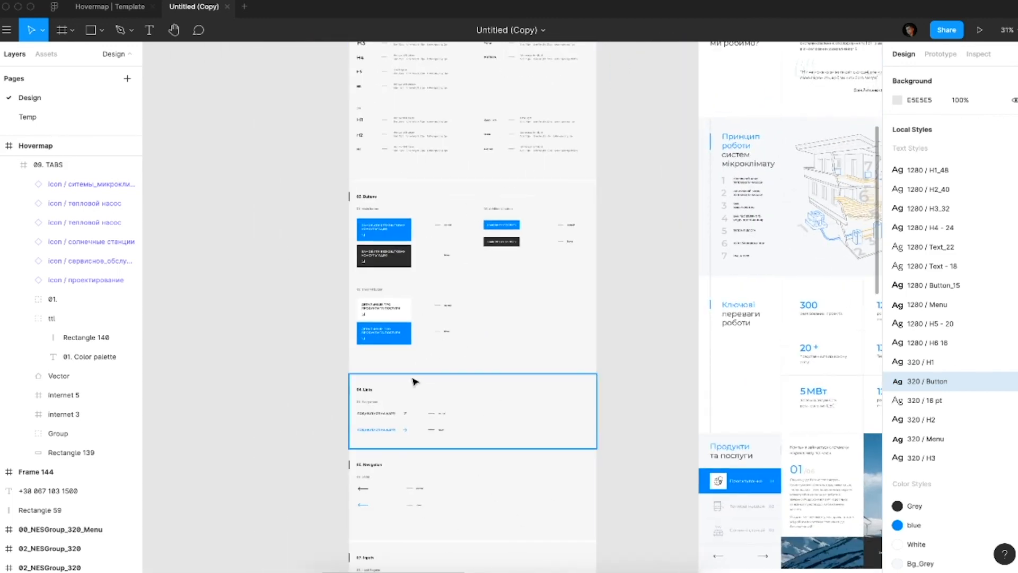
{"action": "scroll", "coordinate": [414, 391], "scroll_direction": "up", "scroll_amount": 5}
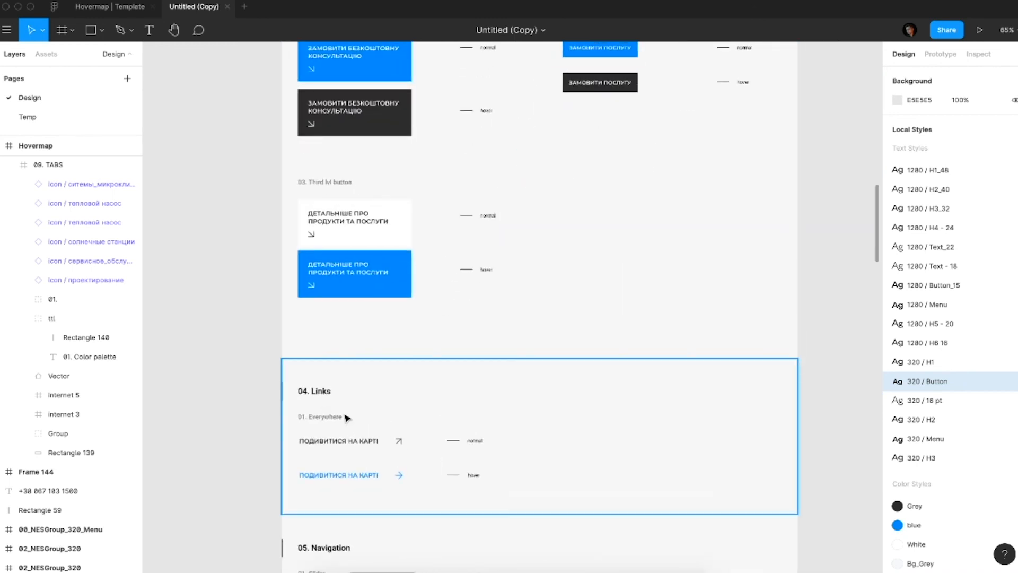